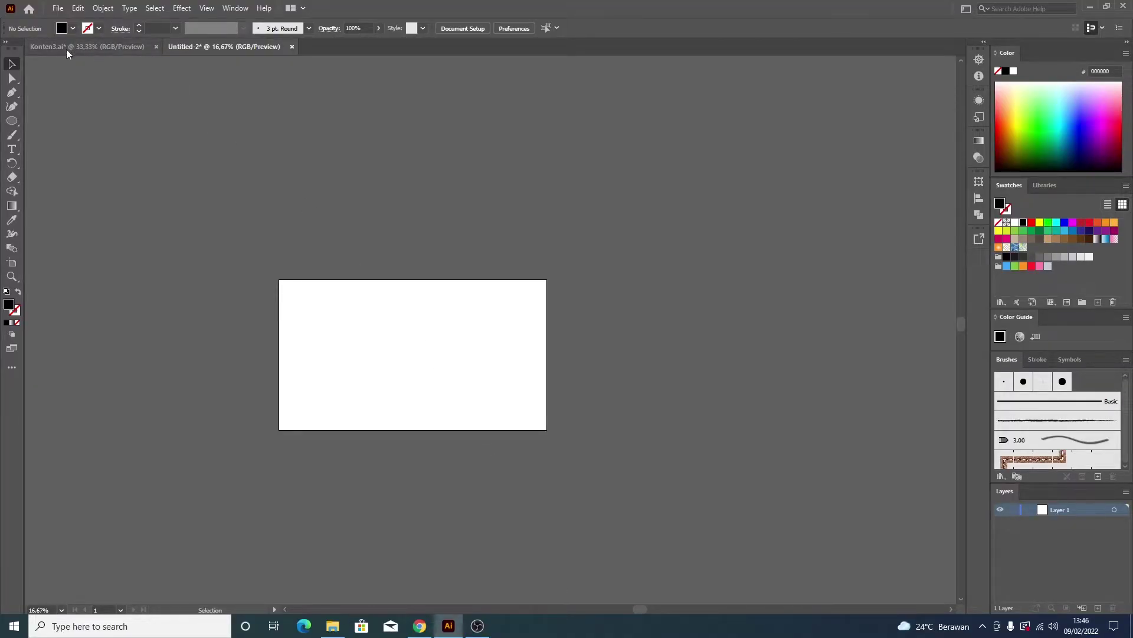
- Switch to the Type tool (T) and discard the stray empty text object
click(9, 124)
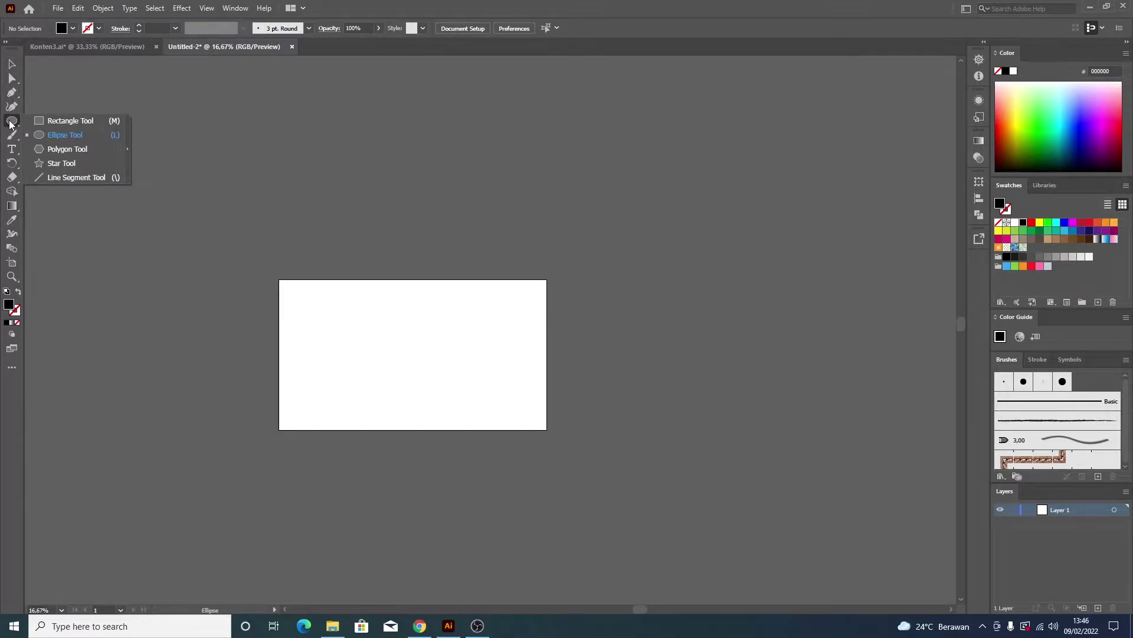
click(479, 627)
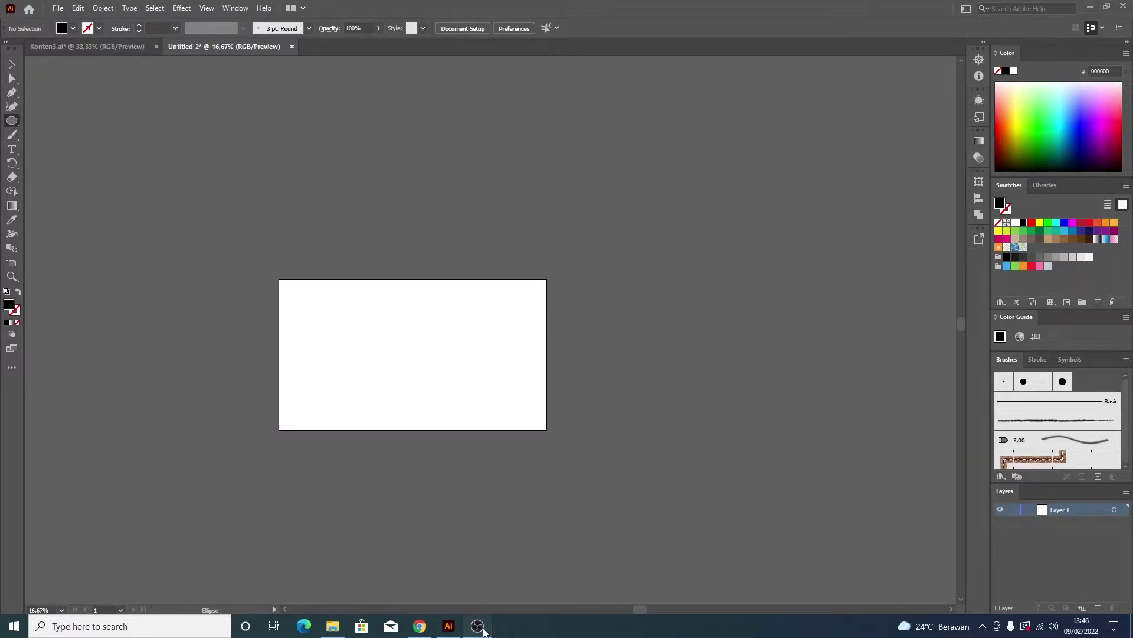
click(479, 627)
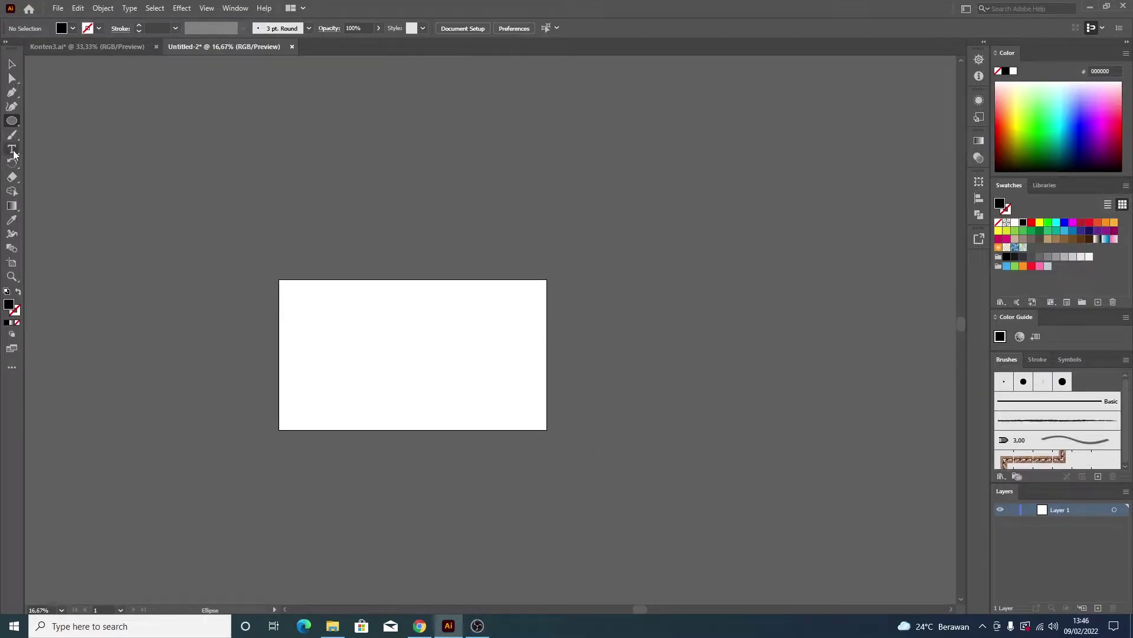
key(t)
scroll(369, 352, up, 1)
scroll(370, 351, up, 1)
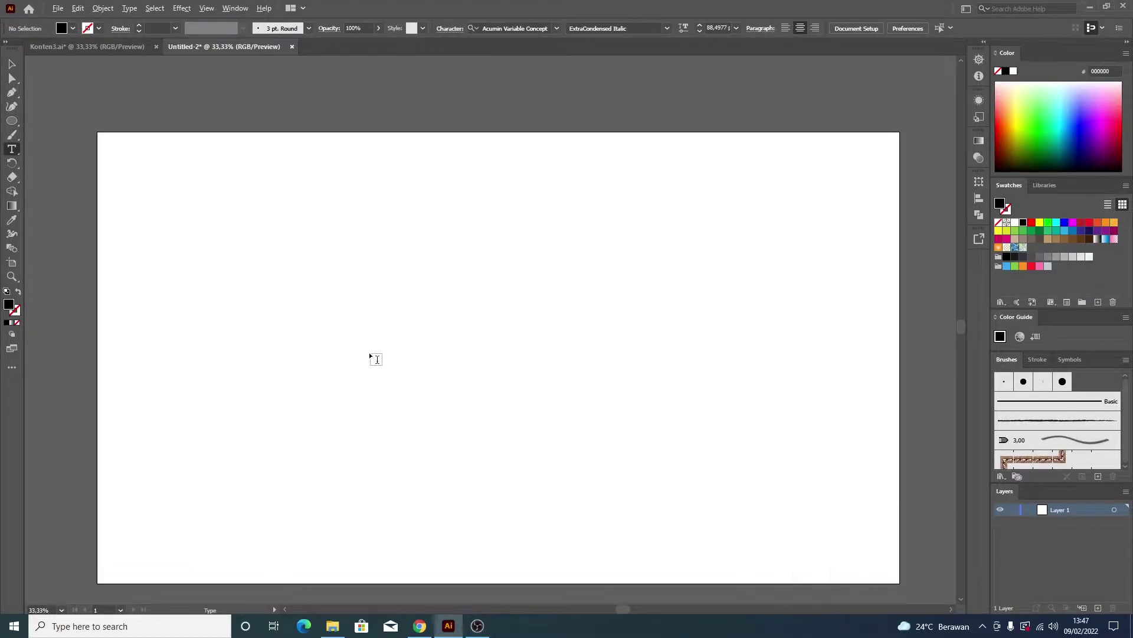
key(Escape)
- Replace the placeholder with the word 'Authentic' and select the finished text
click(392, 296)
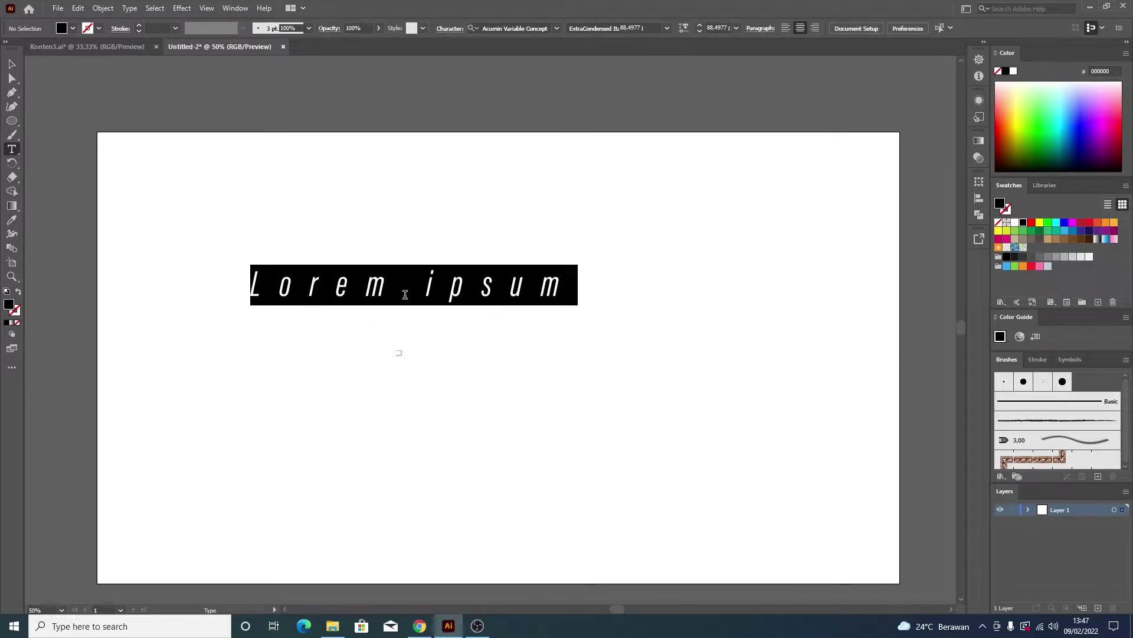
key(BackSpace)
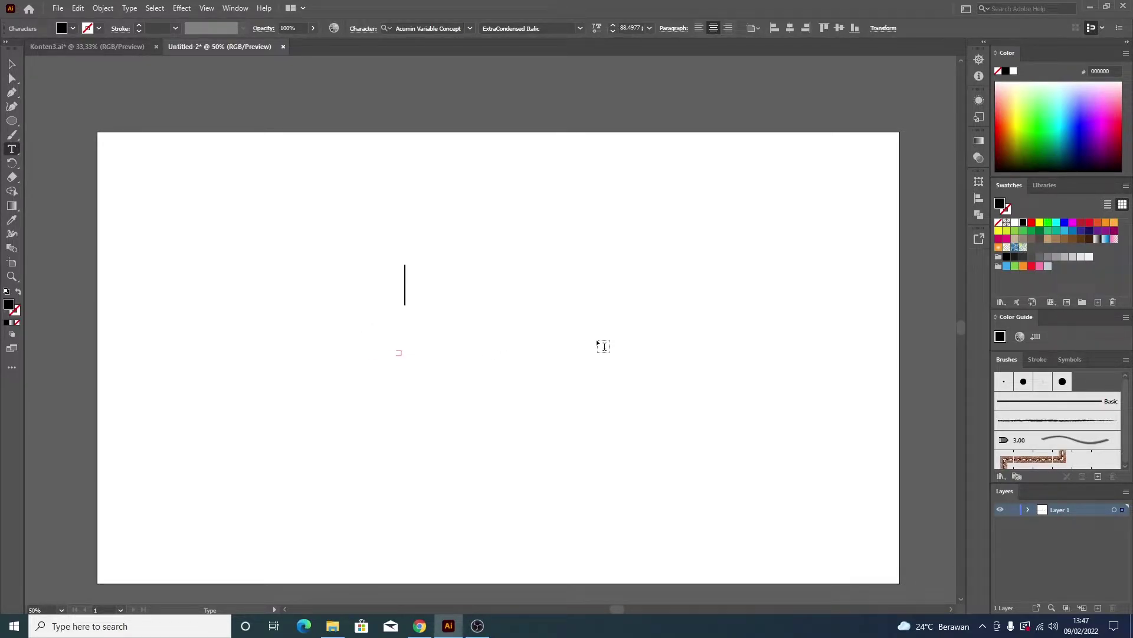
text(Authentic)
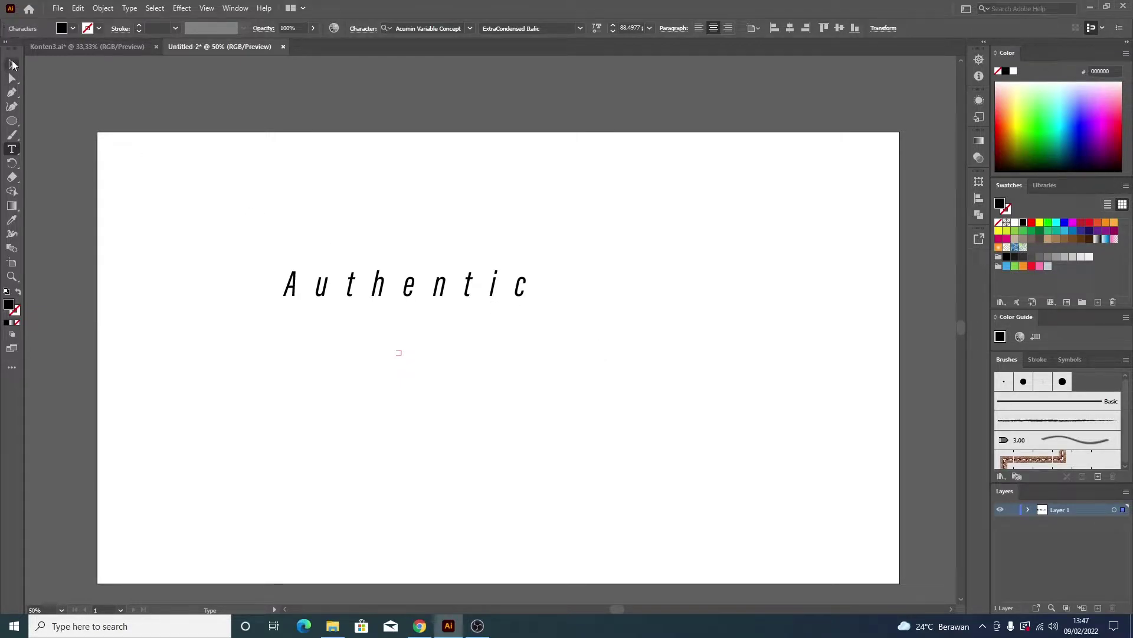
click(13, 59)
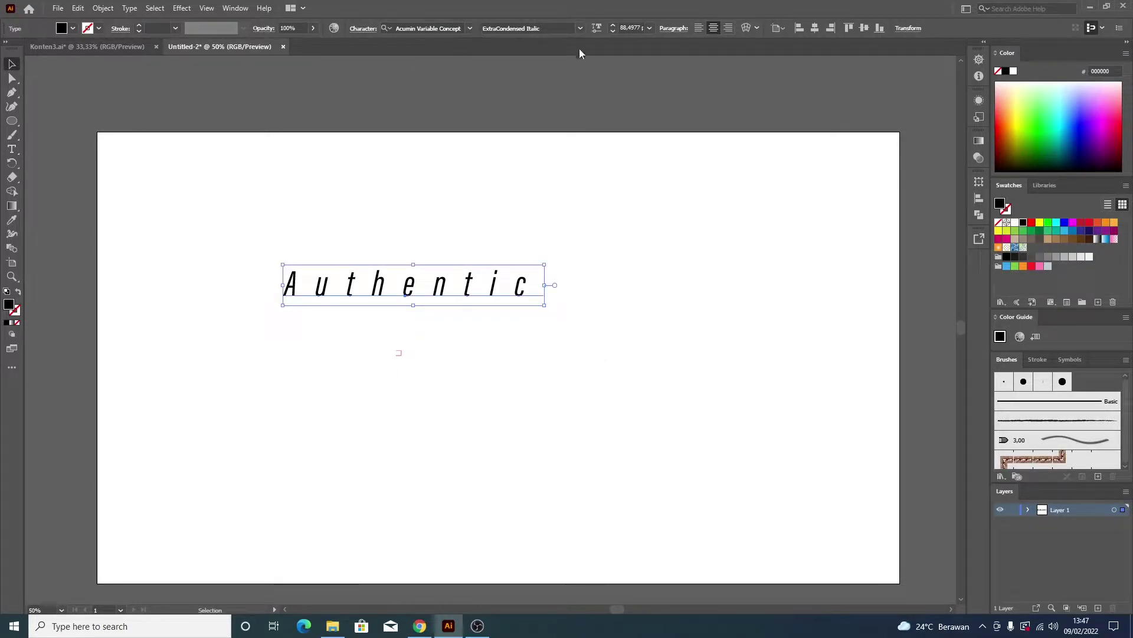
- Set Authentic in Montana at 88 pt with tracking 0 and move it toward centre
click(613, 30)
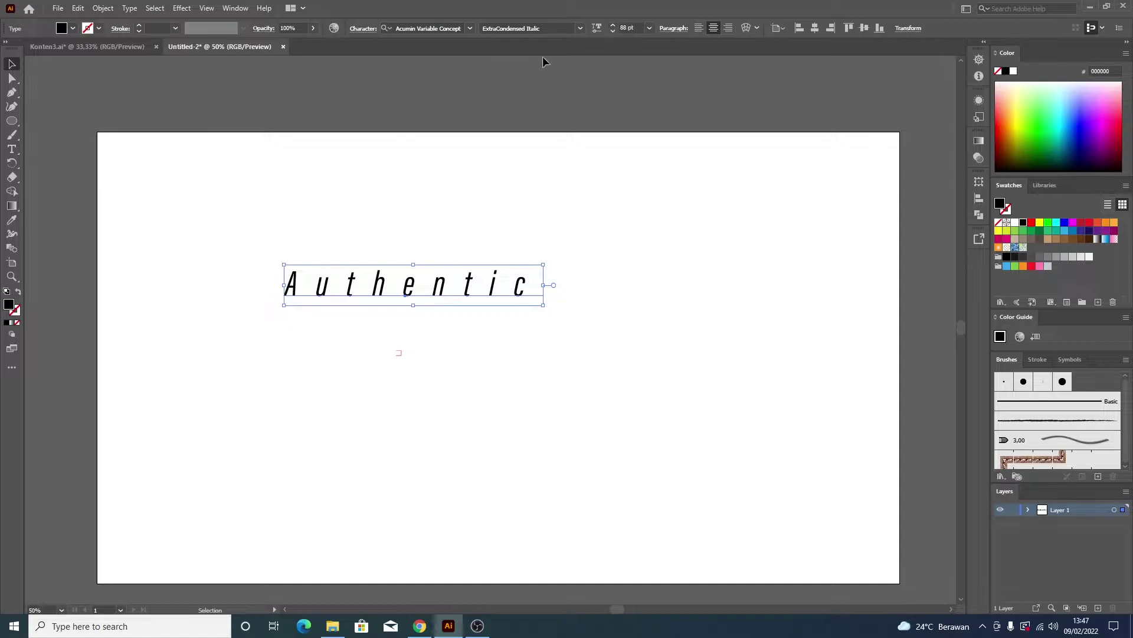
click(470, 30)
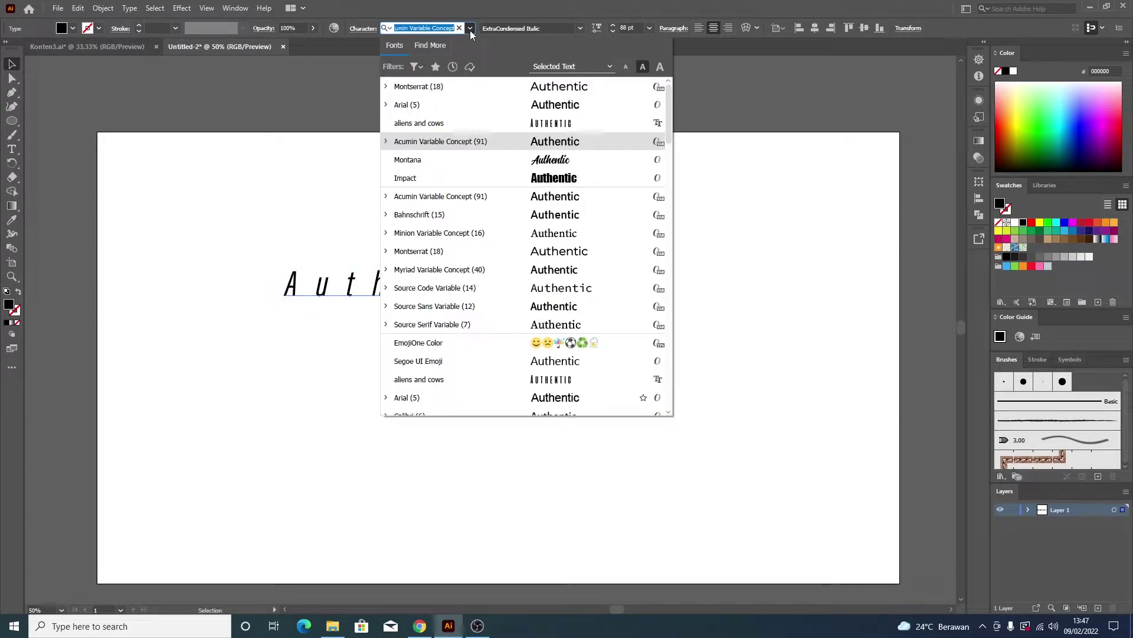
click(484, 164)
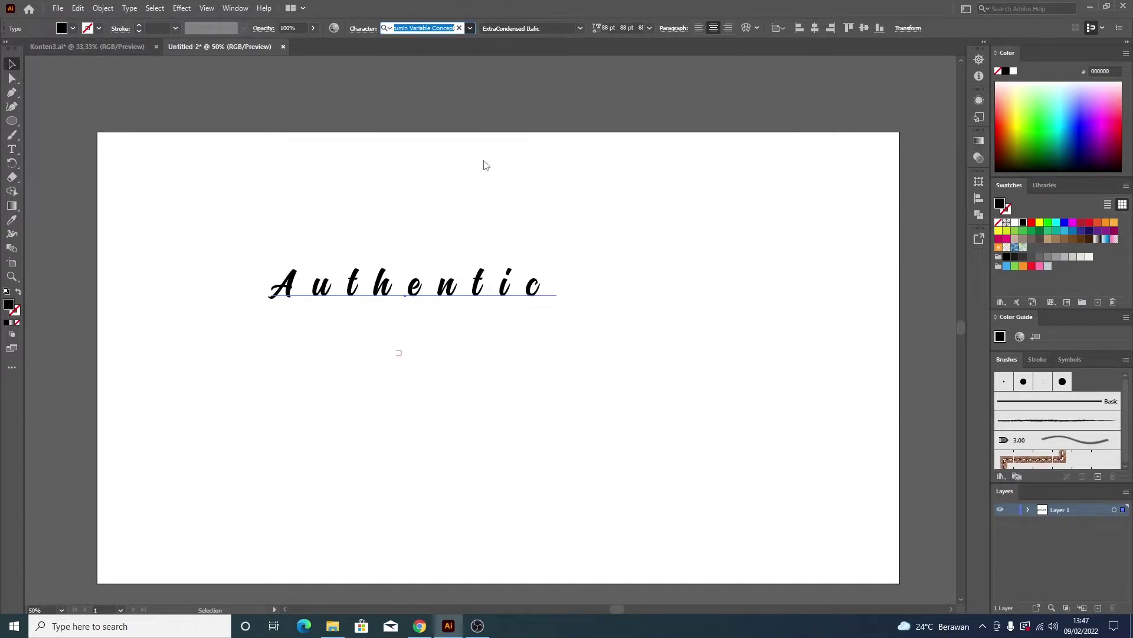
text(Montana)
click(366, 28)
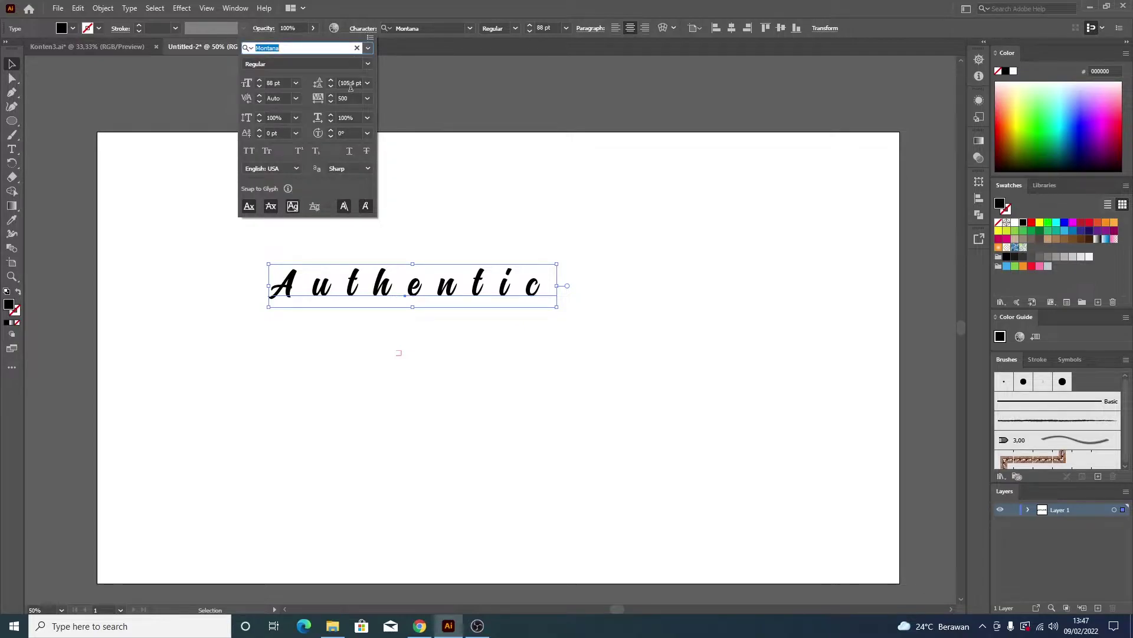
click(349, 97)
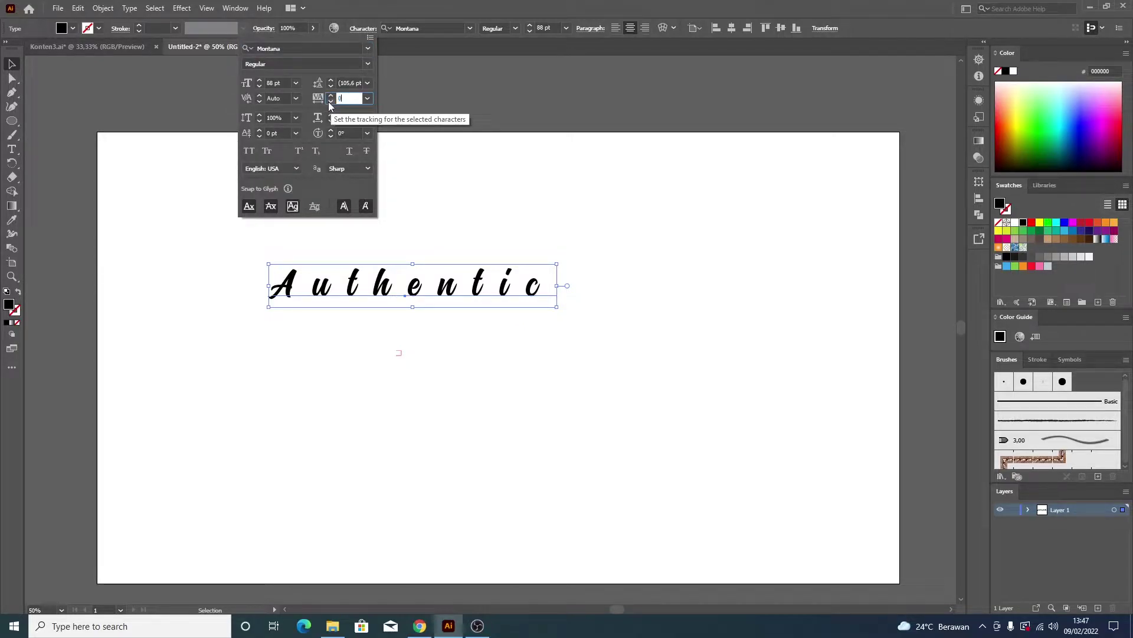
key(Return)
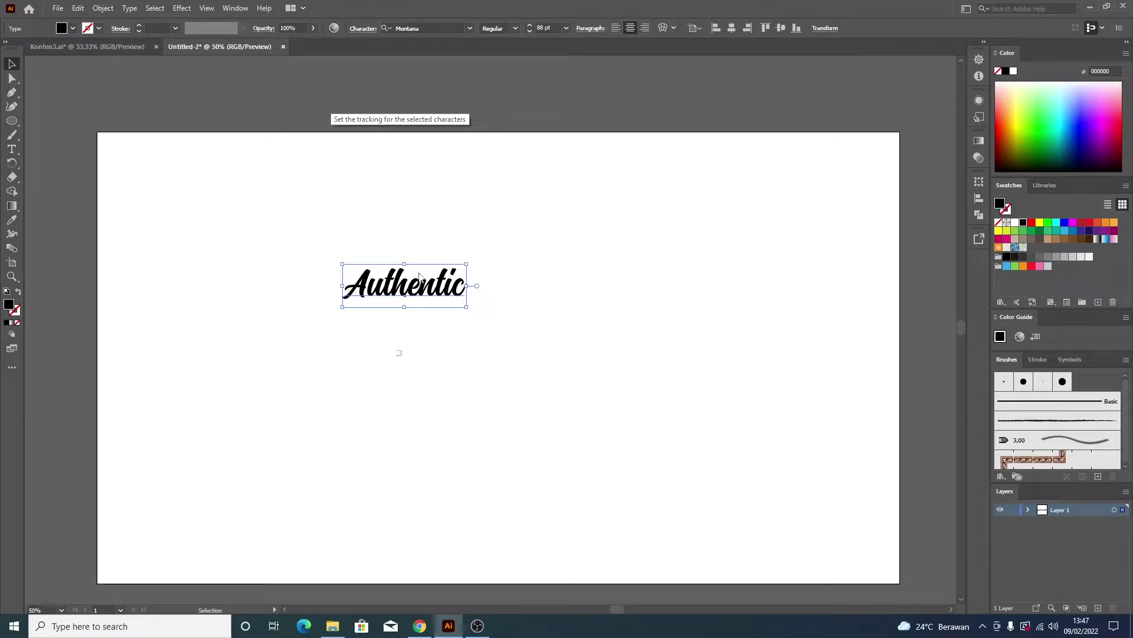
mouse_move(429, 289)
mouse_down()
mouse_move(484, 332)
mouse_move(603, 385)
mouse_move(565, 354)
mouse_up()
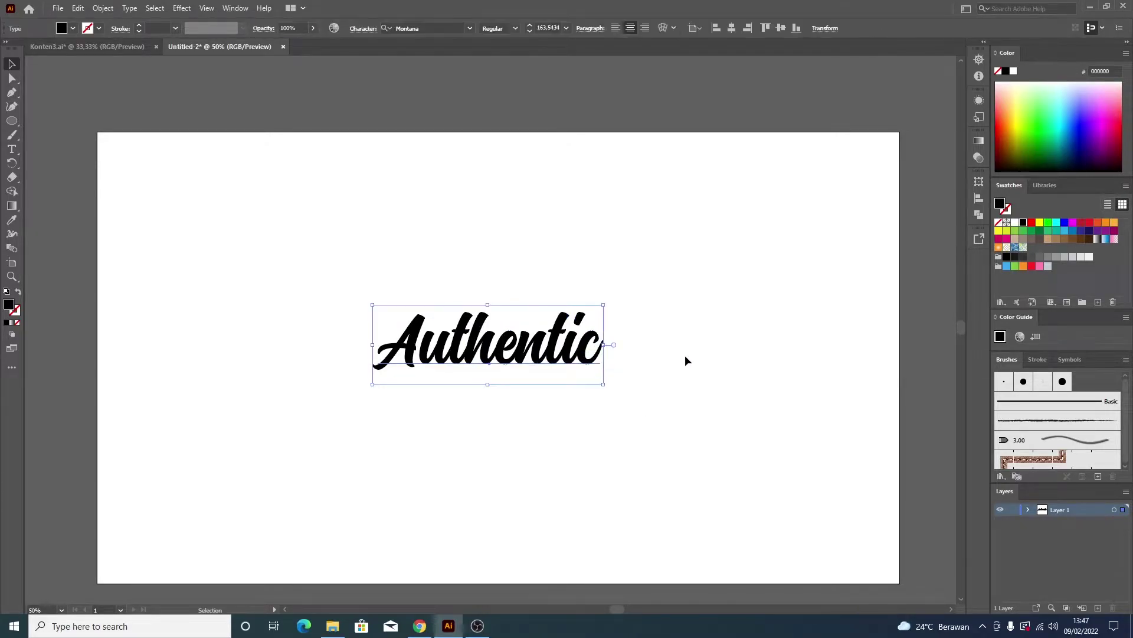
- Convert Authentic to outlines and ungroup the letters
key(ctrl+shift+a)
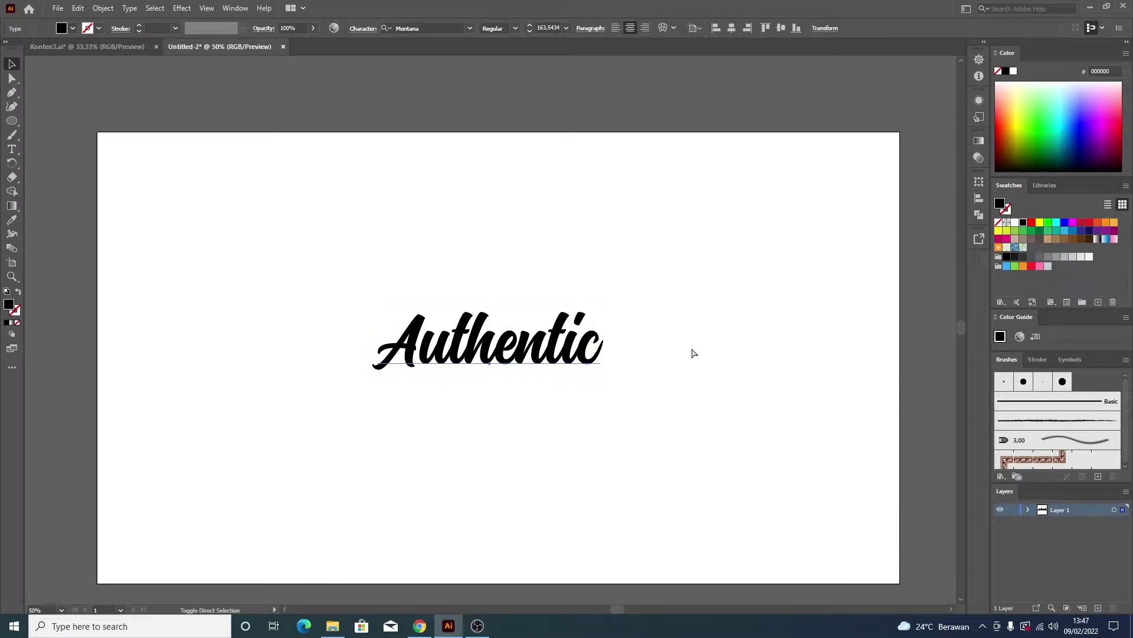
key(ctrl+shift+o)
right_click(574, 345)
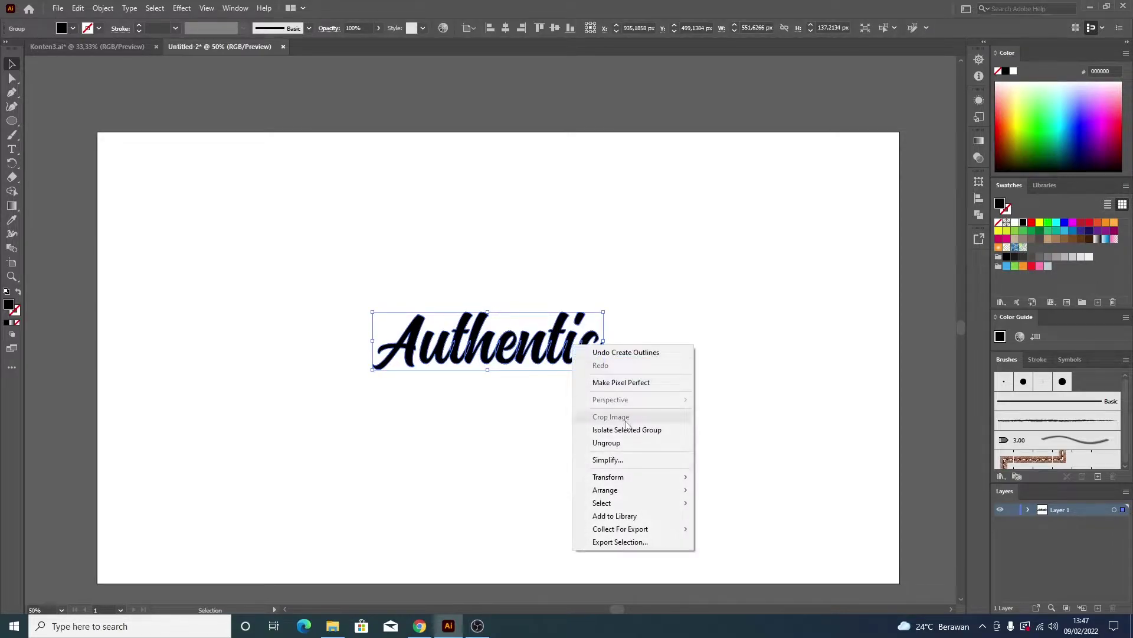
click(626, 443)
click(664, 426)
- Nudge the capital A about 8 px to the right
drag(415, 366, 417, 361)
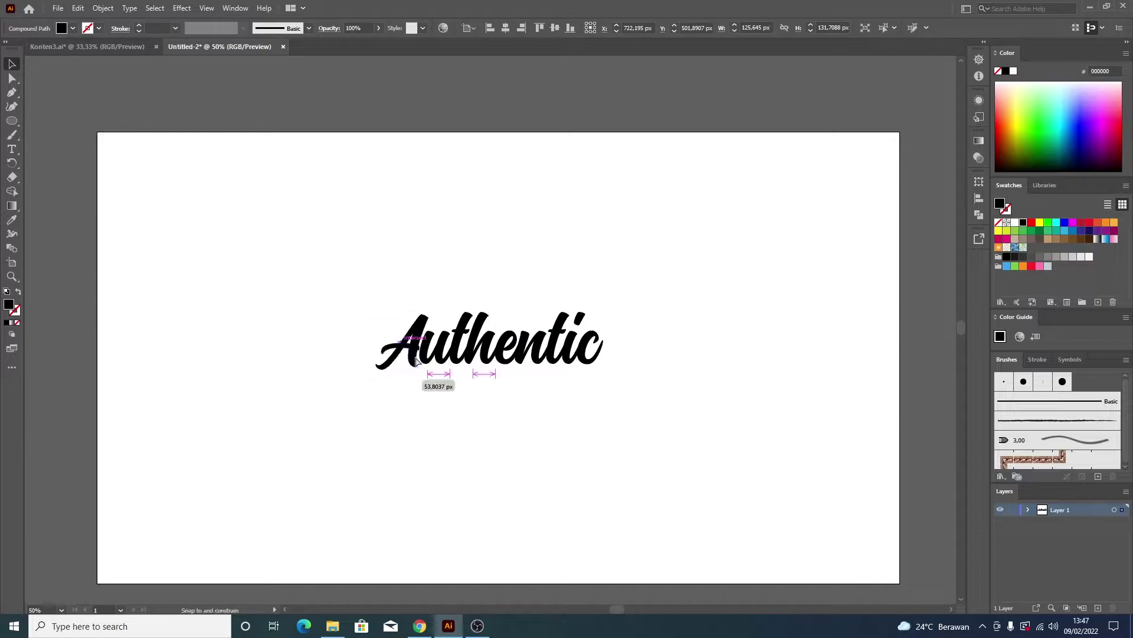
drag(416, 362, 414, 361)
click(791, 360)
drag(317, 270, 590, 377)
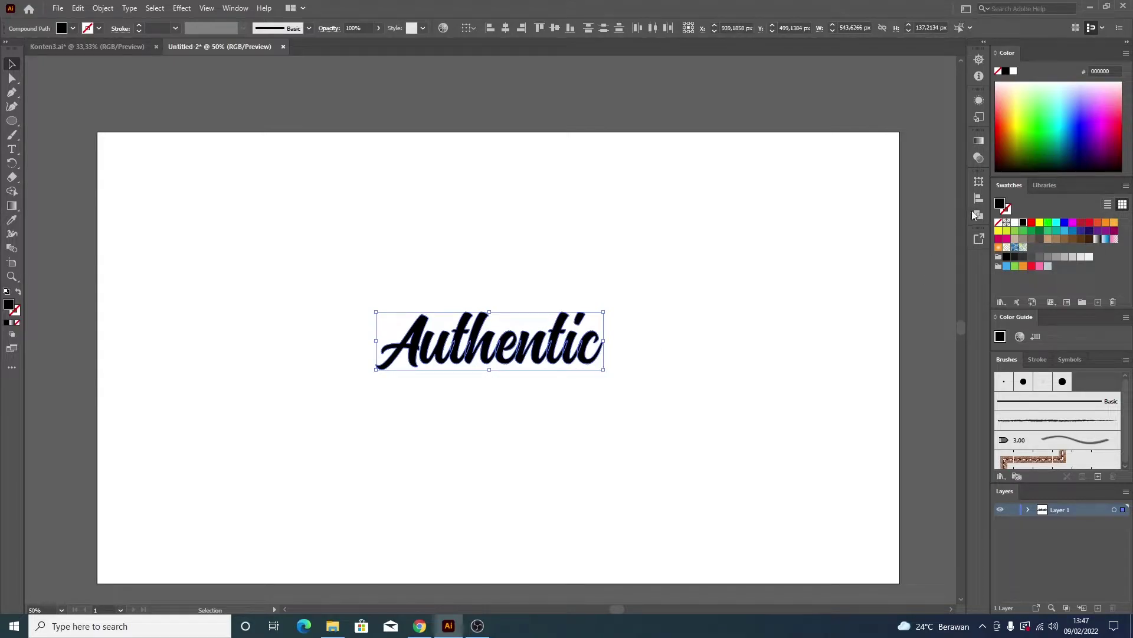
click(795, 276)
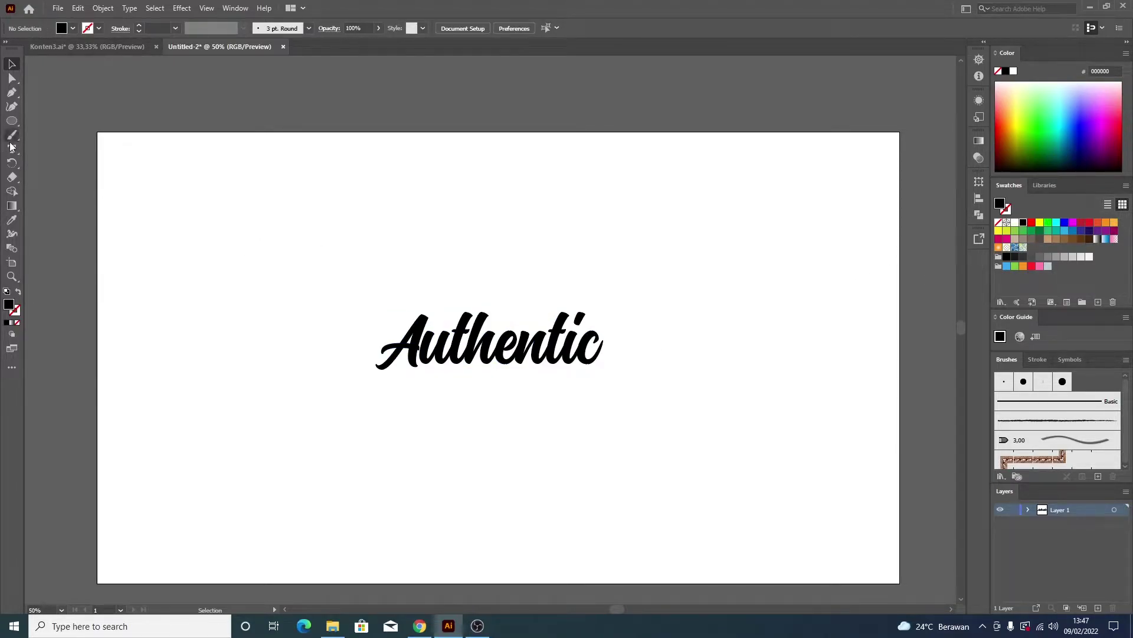
key(t)
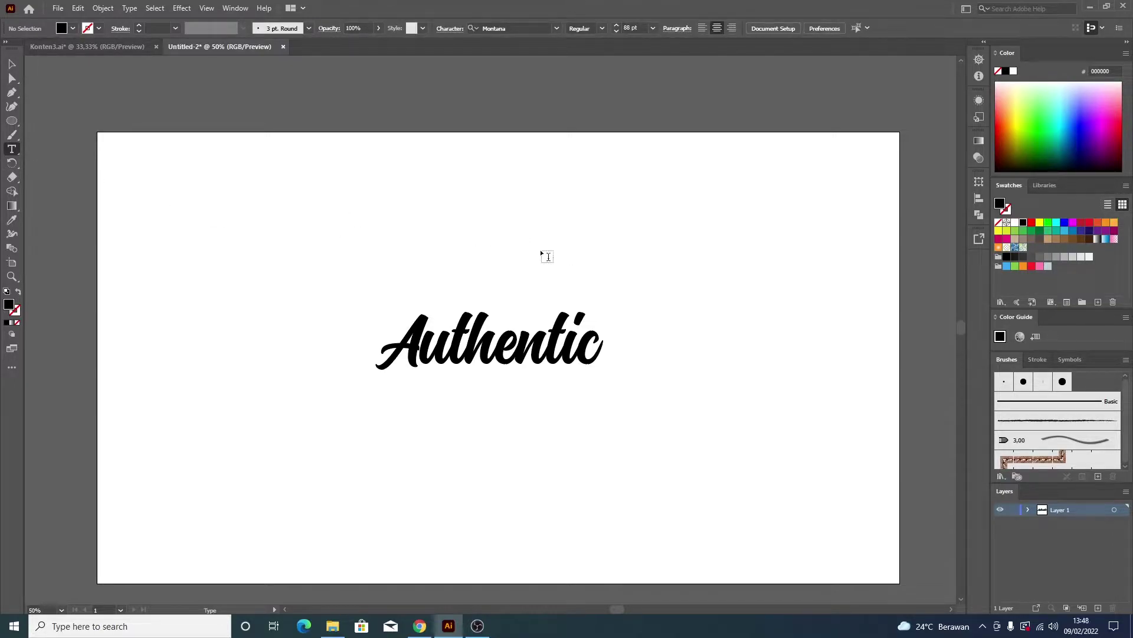
- Add an 'L' above Authentic, scale it to about 190 pt, and outline it
click(540, 249)
text(L)
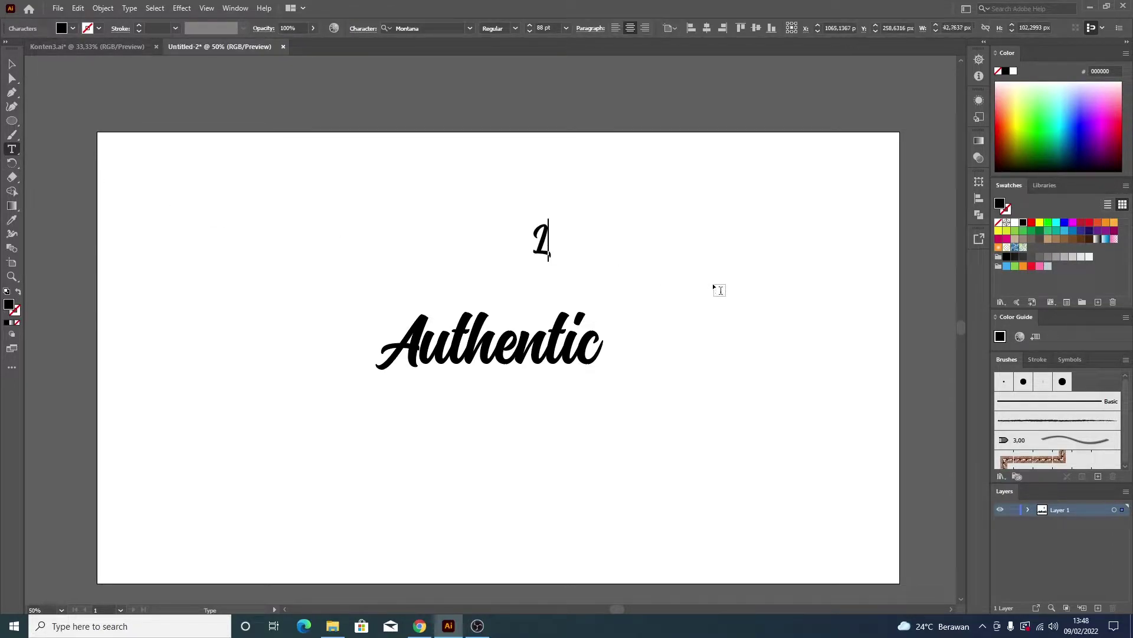
click(12, 62)
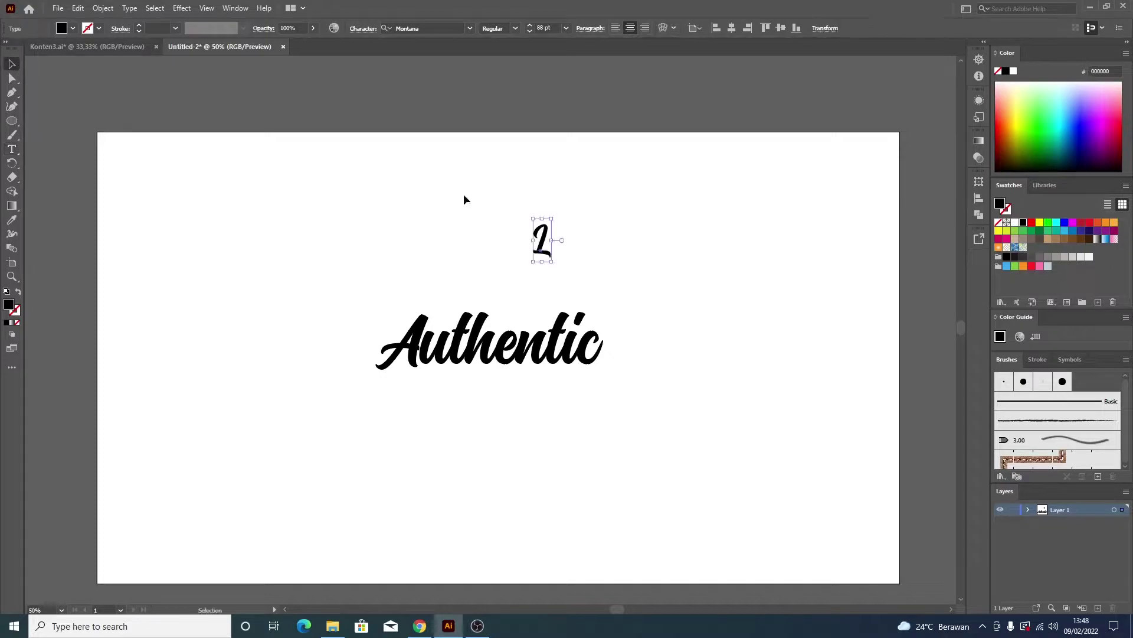
drag(553, 264, 588, 286)
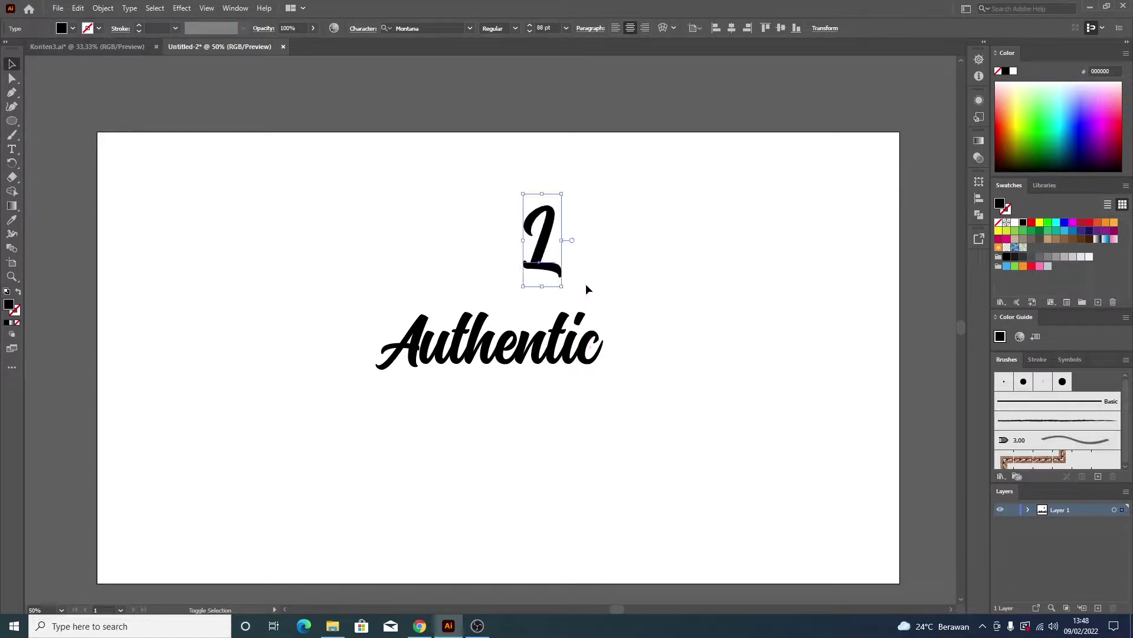
key(ctrl+plus)
key(ctrl+plus)
key(ctrl+plus)
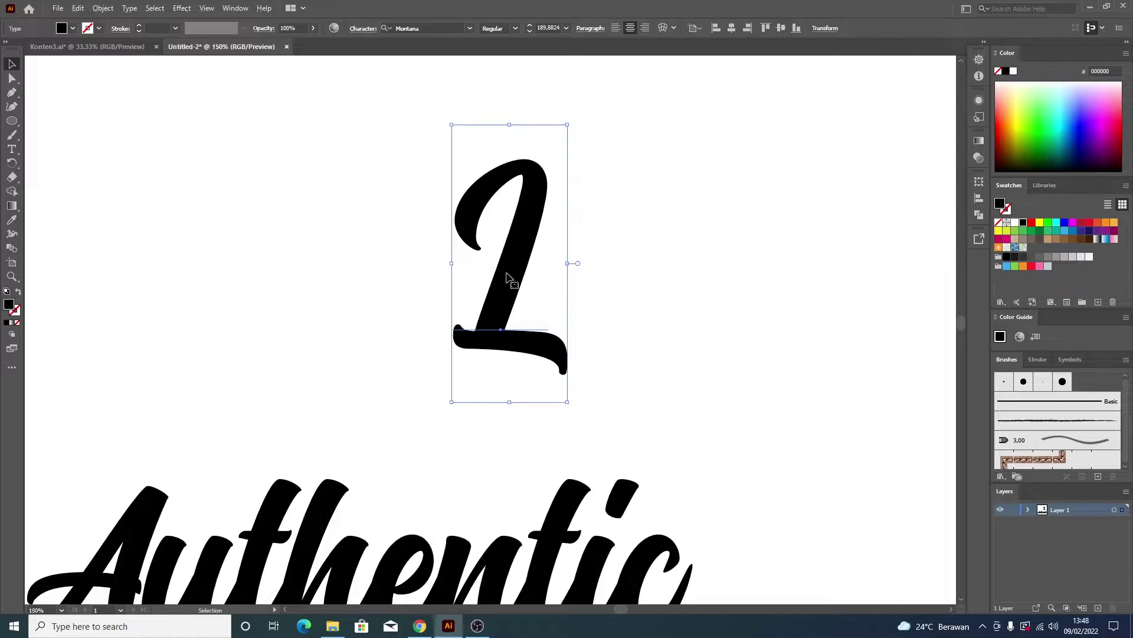
key(ctrl+shift+o)
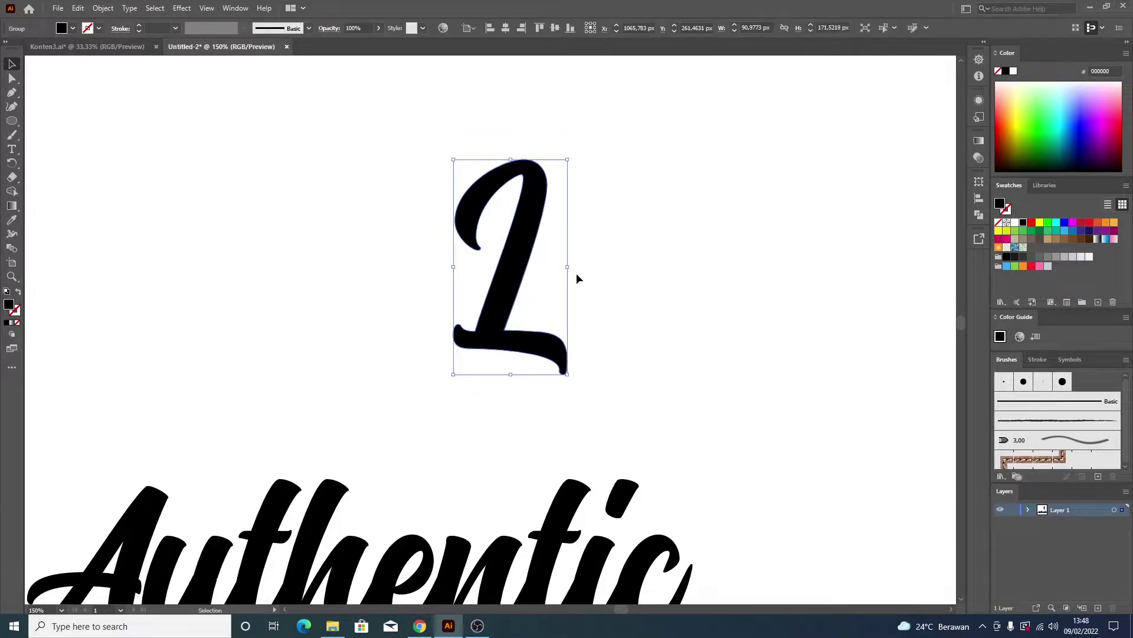
- Erase a horizontal gap through the L's stem and select the cut L
click(12, 176)
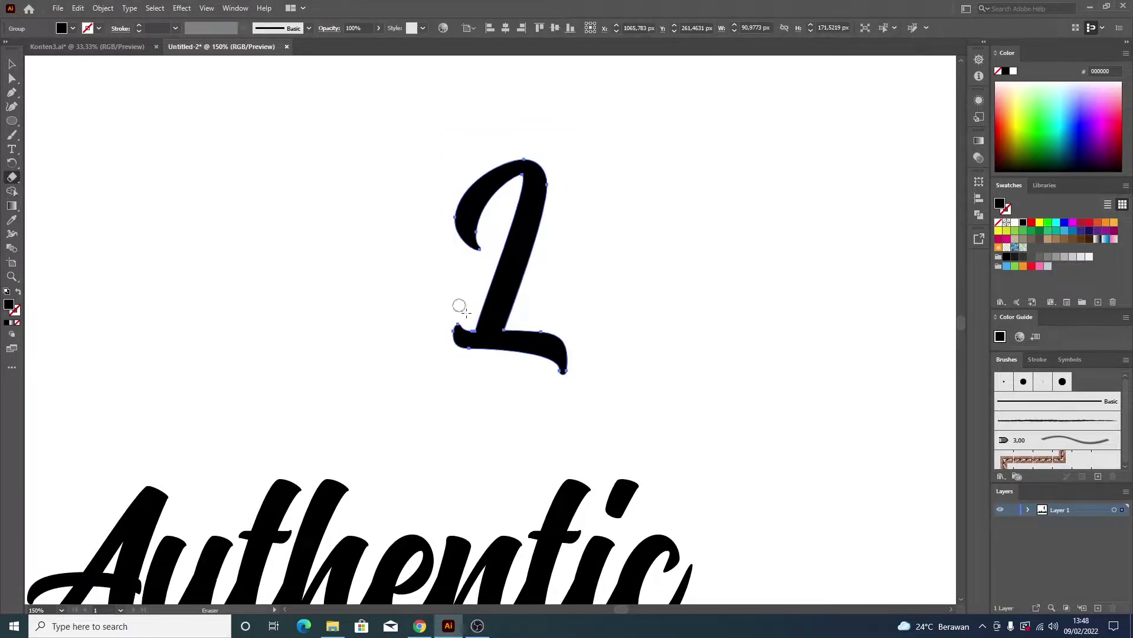
drag(461, 309, 598, 319)
key(v)
click(616, 302)
click(525, 243)
- Ungroup the L, delete its upright stem, and keep only the curved tail
right_click(523, 237)
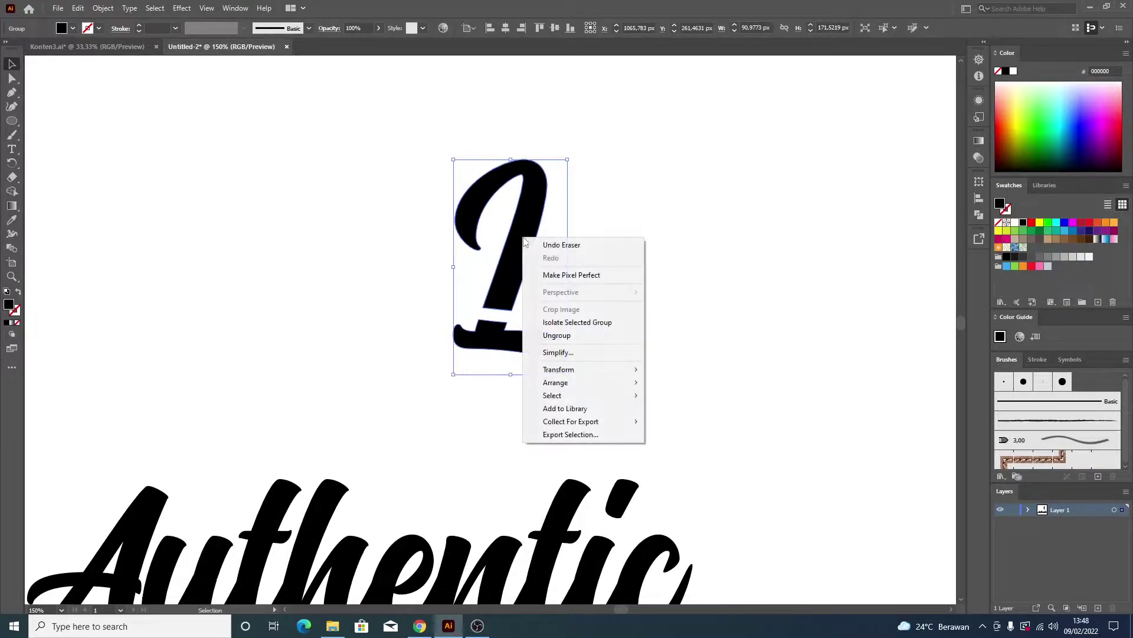
click(557, 335)
click(724, 311)
click(522, 255)
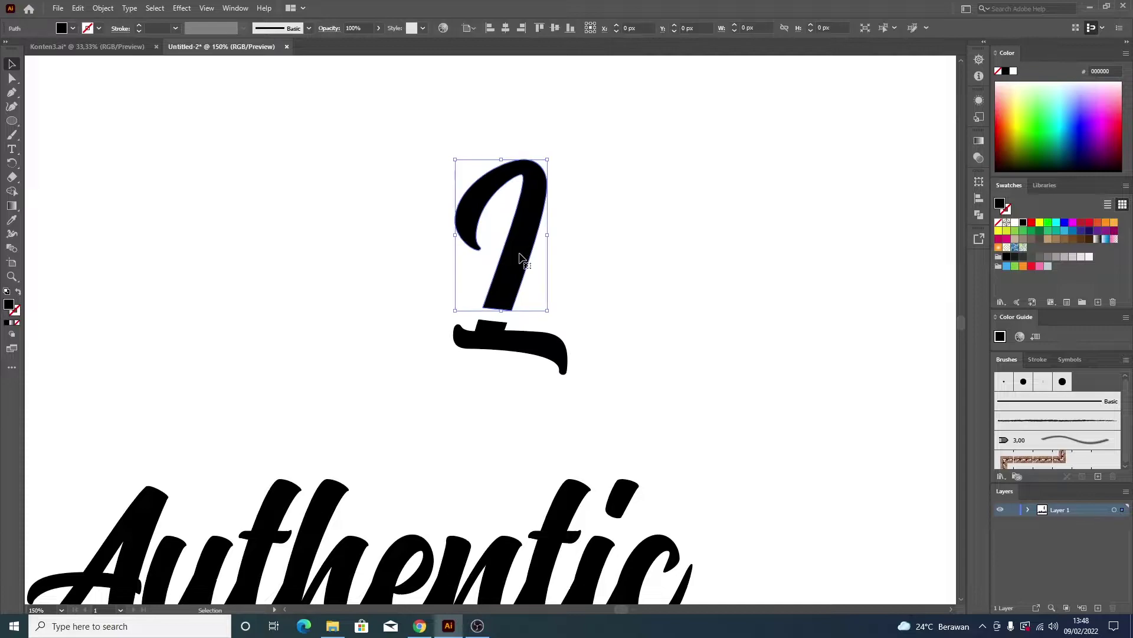
key(Delete)
click(511, 345)
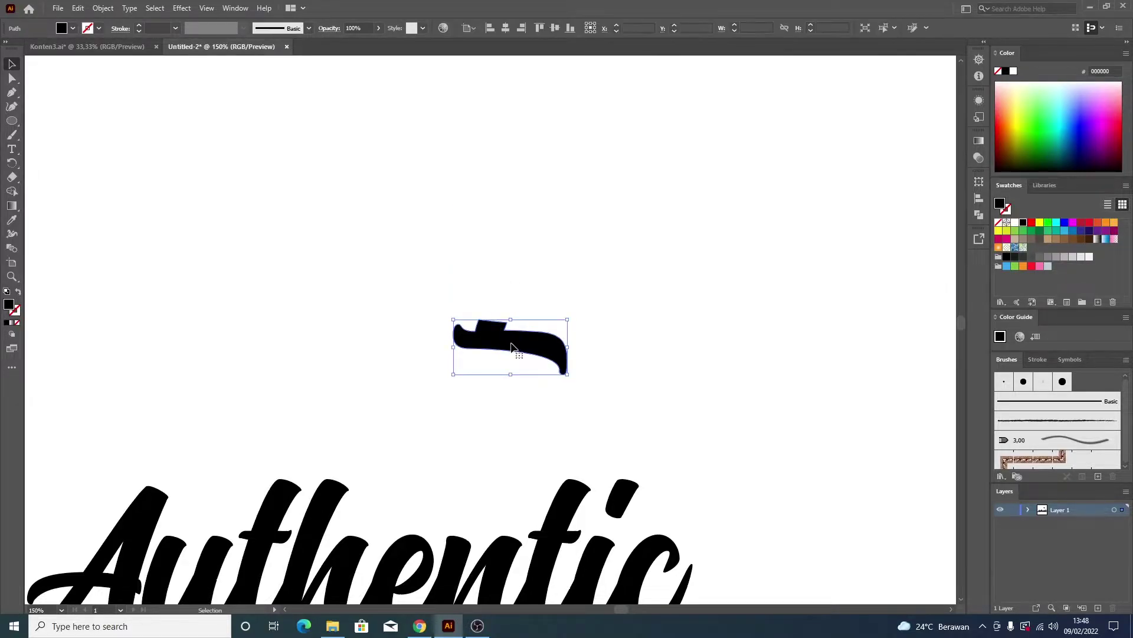
- Delete the notch's four anchor points with the Pen tool so the tail's top edge is smooth
key(p)
scroll(511, 341, up, 5)
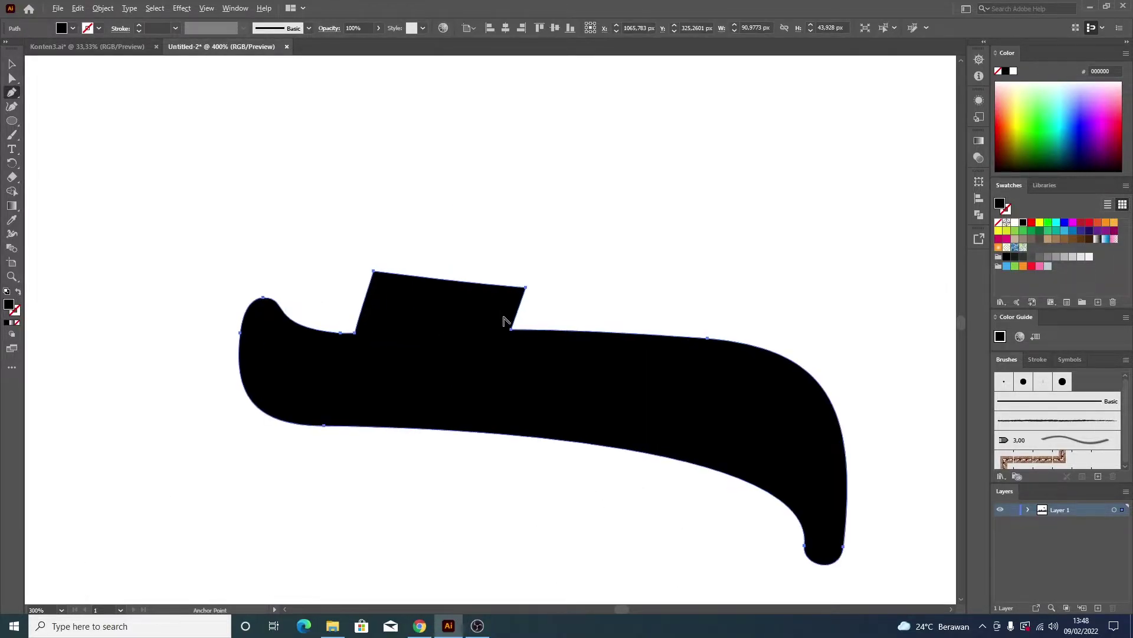
click(525, 289)
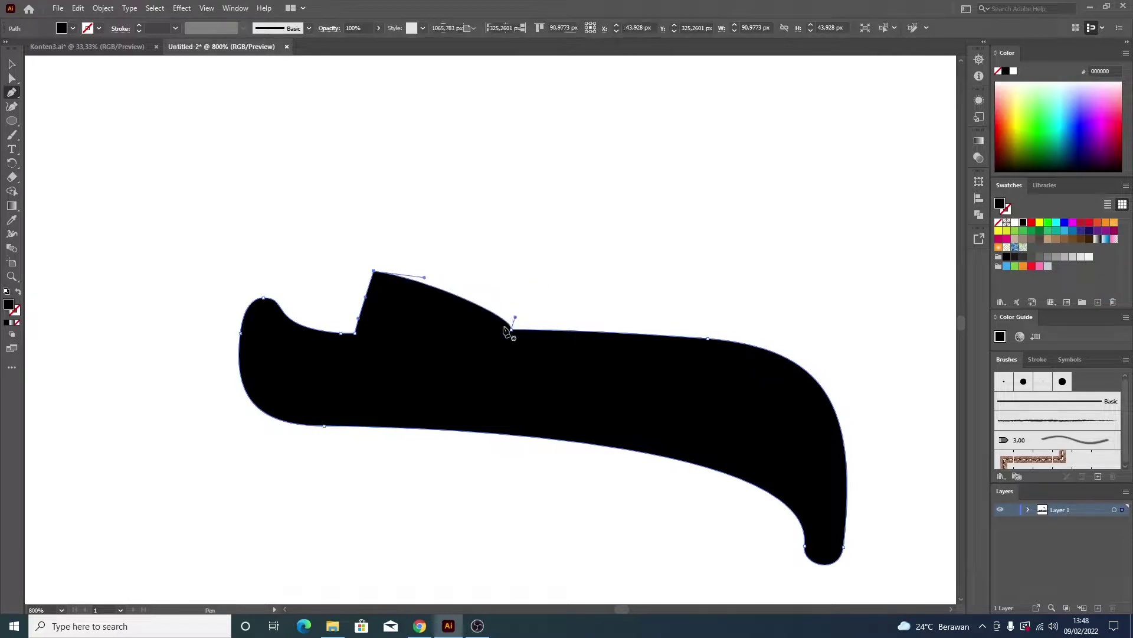
click(373, 272)
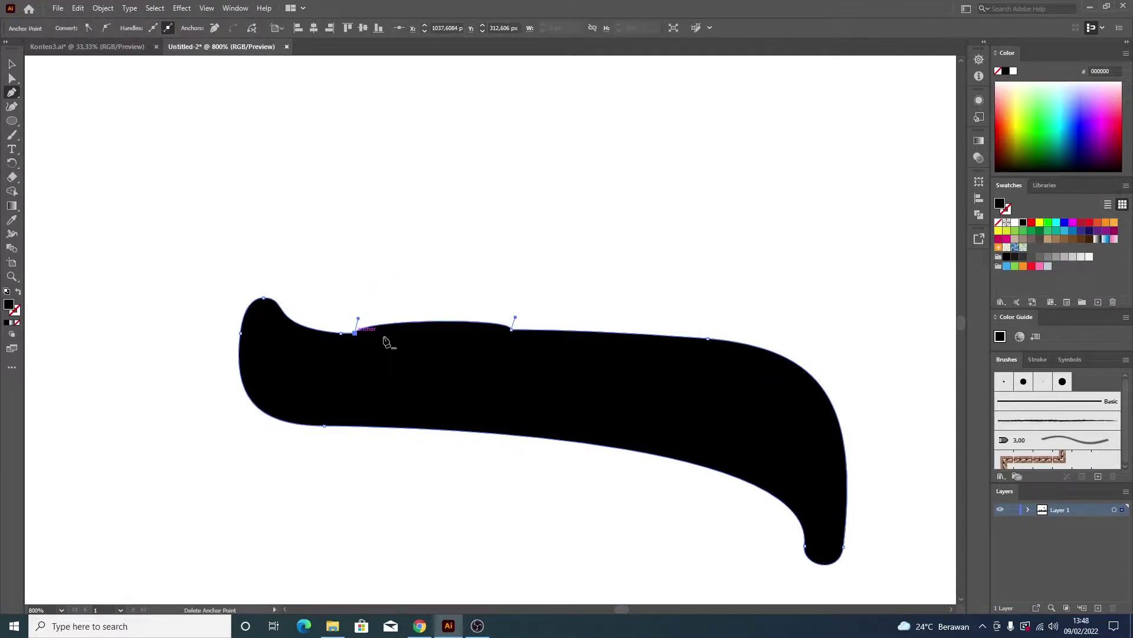
click(355, 331)
click(511, 331)
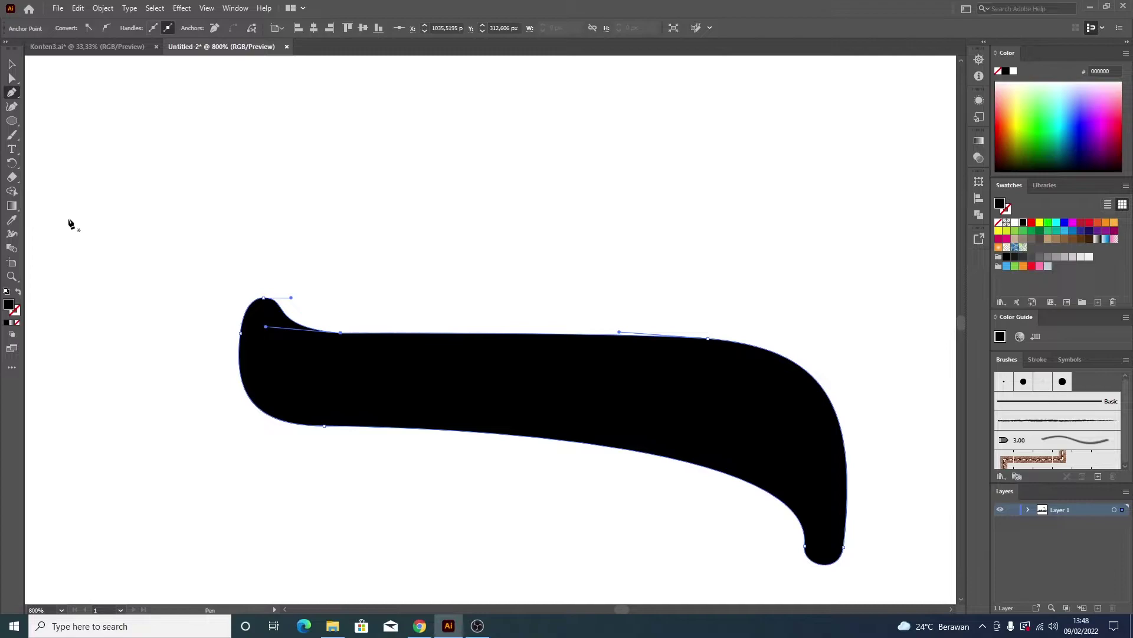
click(12, 64)
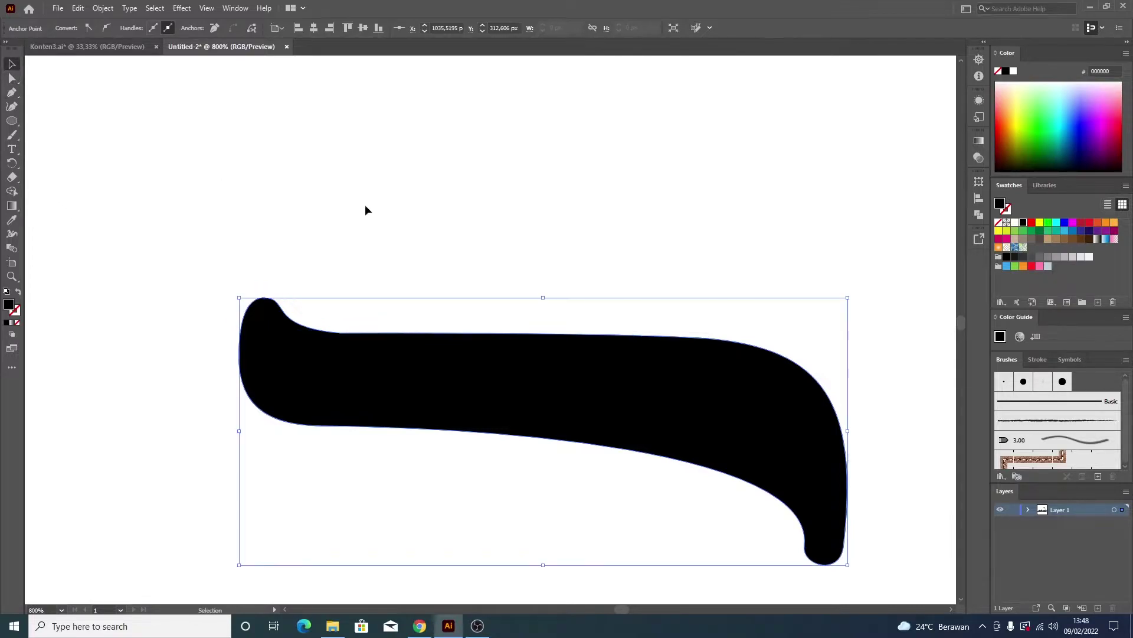
click(421, 210)
scroll(420, 210, down, 5)
scroll(421, 210, down, 3)
click(429, 224)
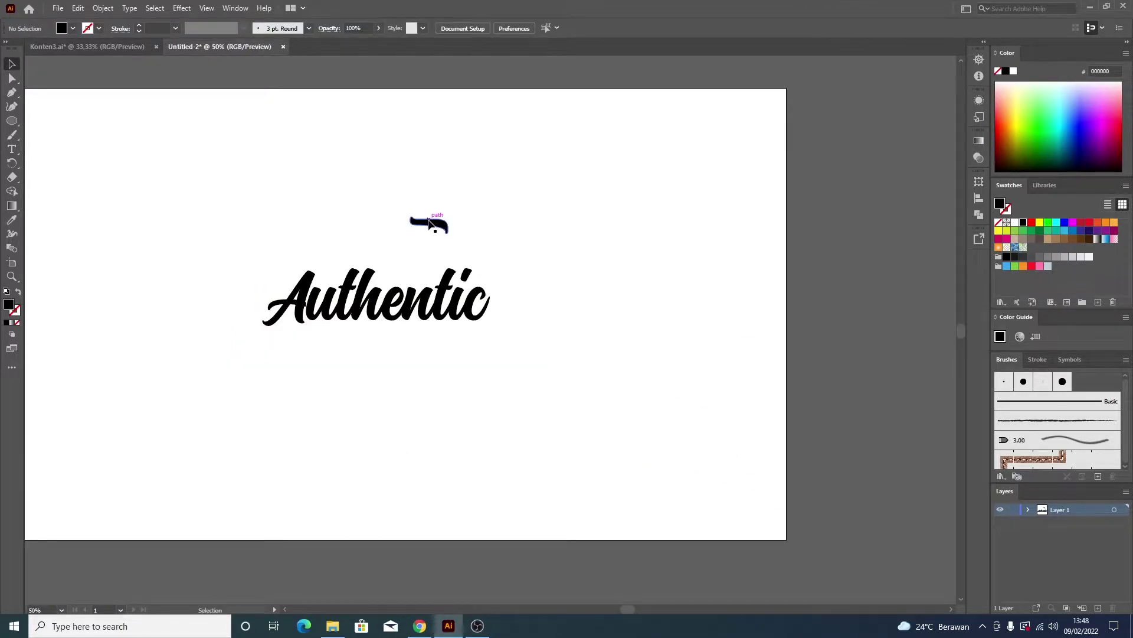
- Enlarge the swoosh, move it beneath Authentic, tilt it slightly, and flatten it
drag(448, 233, 492, 253)
mouse_move(438, 218)
mouse_down()
mouse_move(361, 347)
mouse_move(478, 342)
mouse_up()
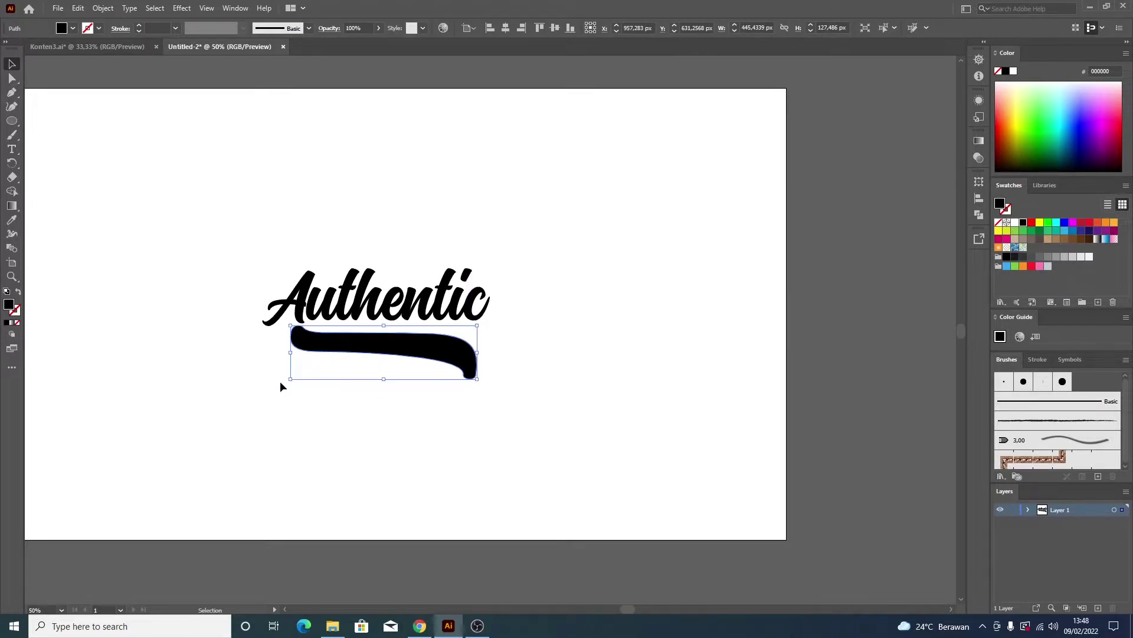
drag(287, 378, 292, 387)
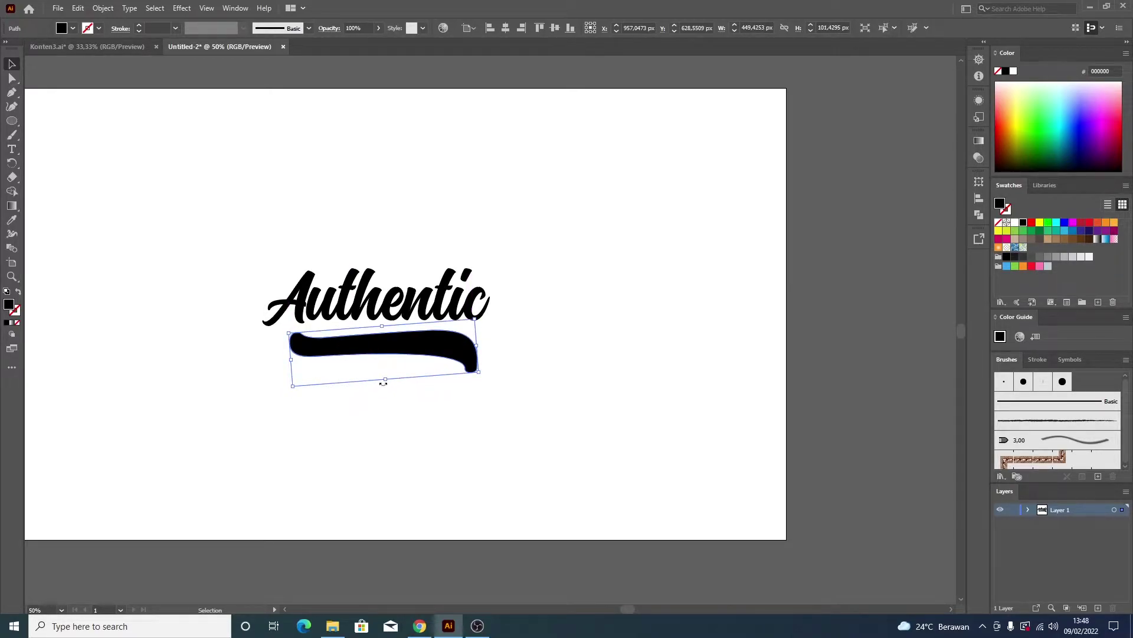
drag(387, 382, 387, 366)
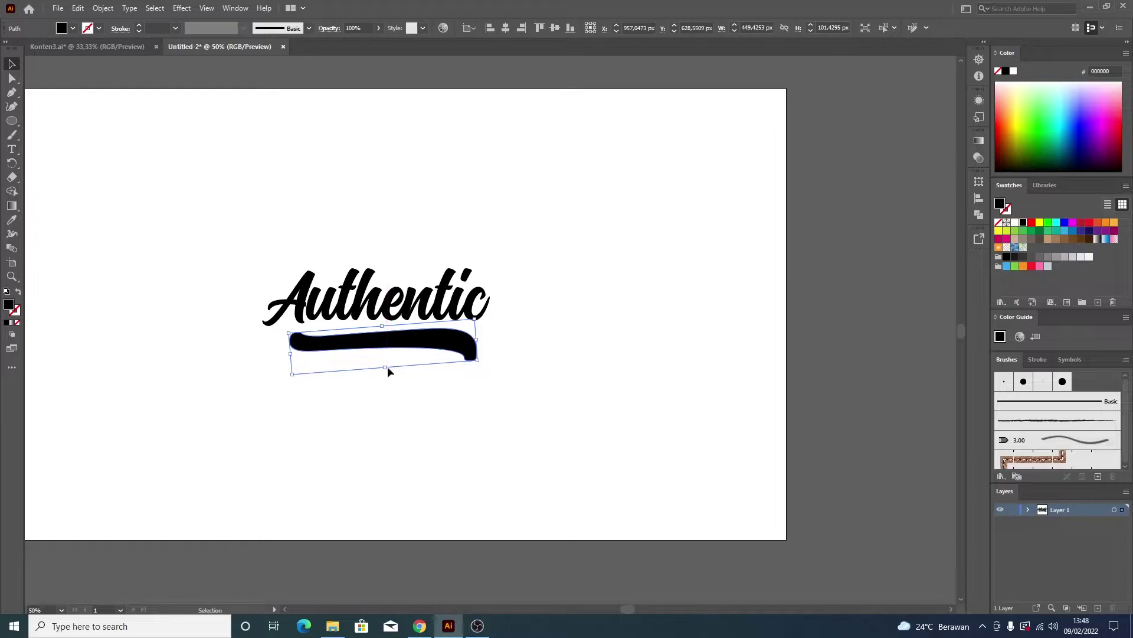
drag(282, 328, 286, 332)
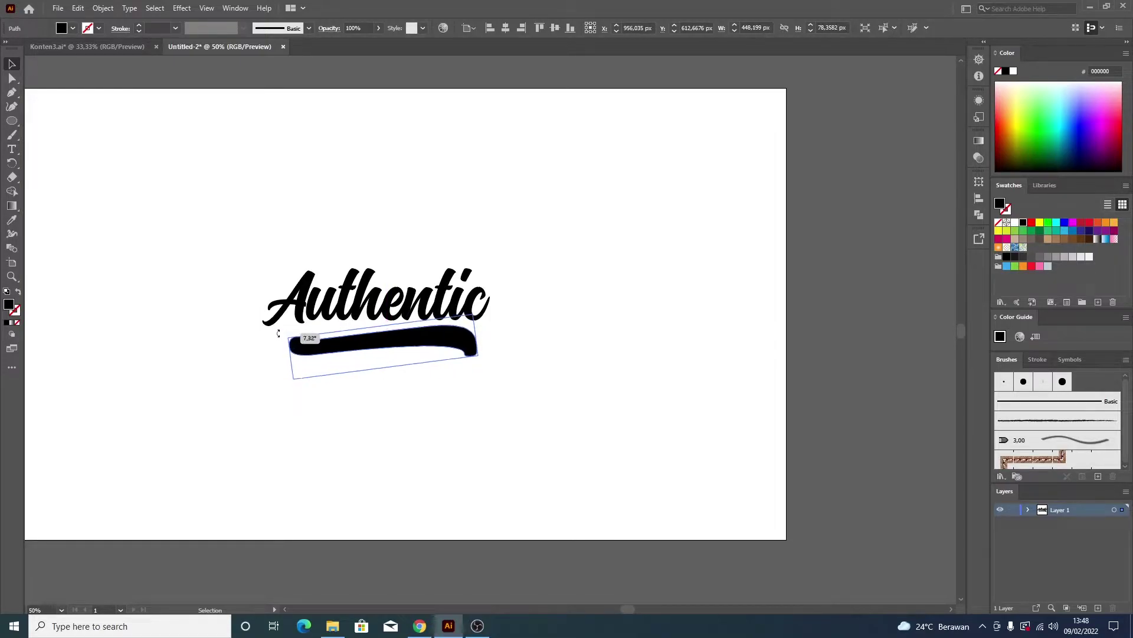
drag(478, 361, 483, 363)
drag(370, 338, 367, 337)
drag(485, 364, 486, 364)
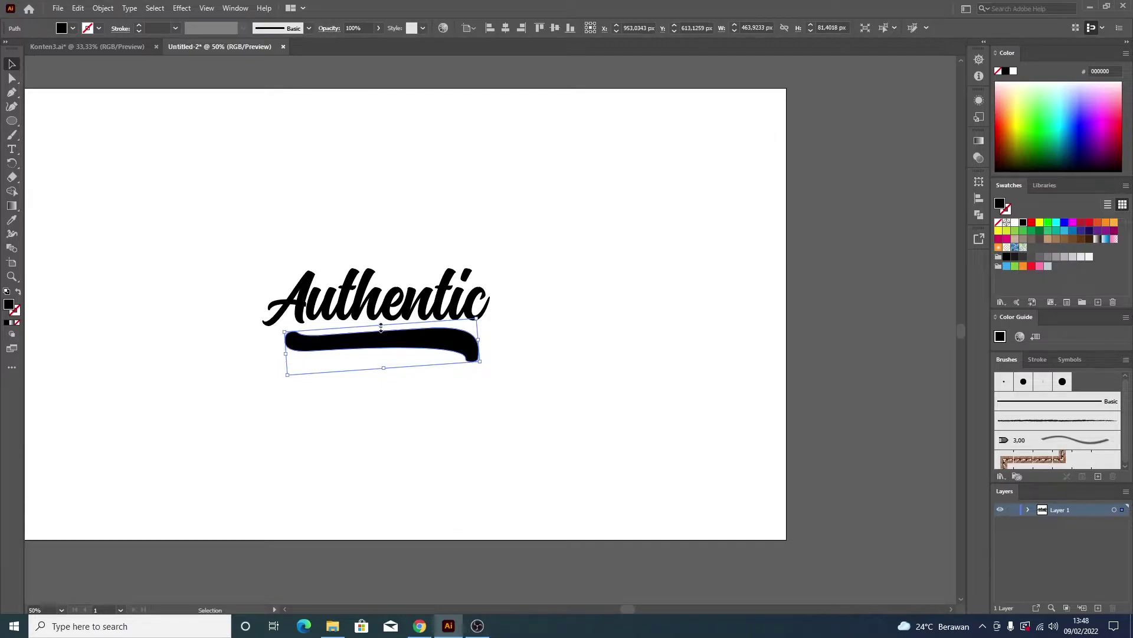
drag(381, 326, 381, 319)
drag(385, 369, 385, 359)
- Stretch both swoosh ends wider, rotate it about 3.5°, and select lettering and swoosh
click(603, 321)
key(ctrl+minus)
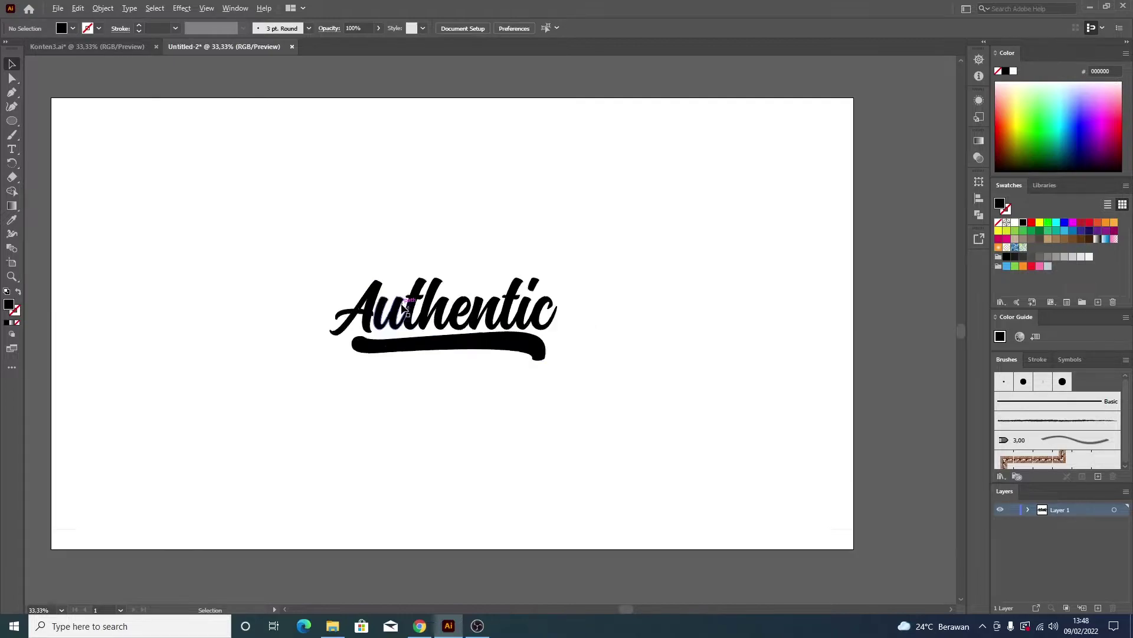
key(ctrl+plus)
key(ctrl+plus)
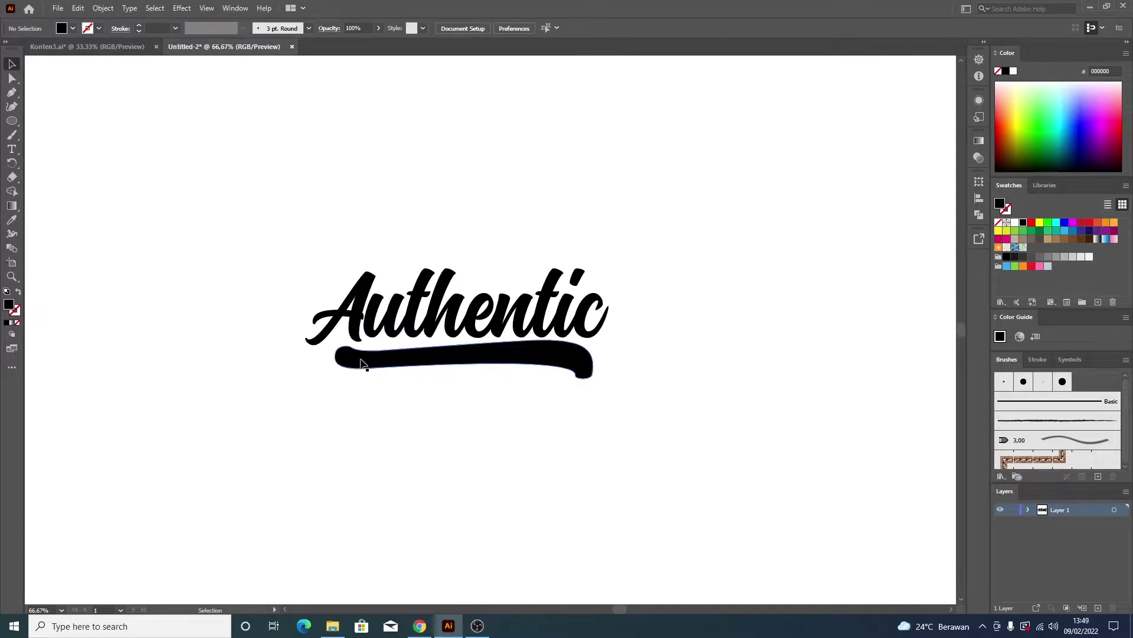
click(357, 360)
drag(323, 361, 334, 369)
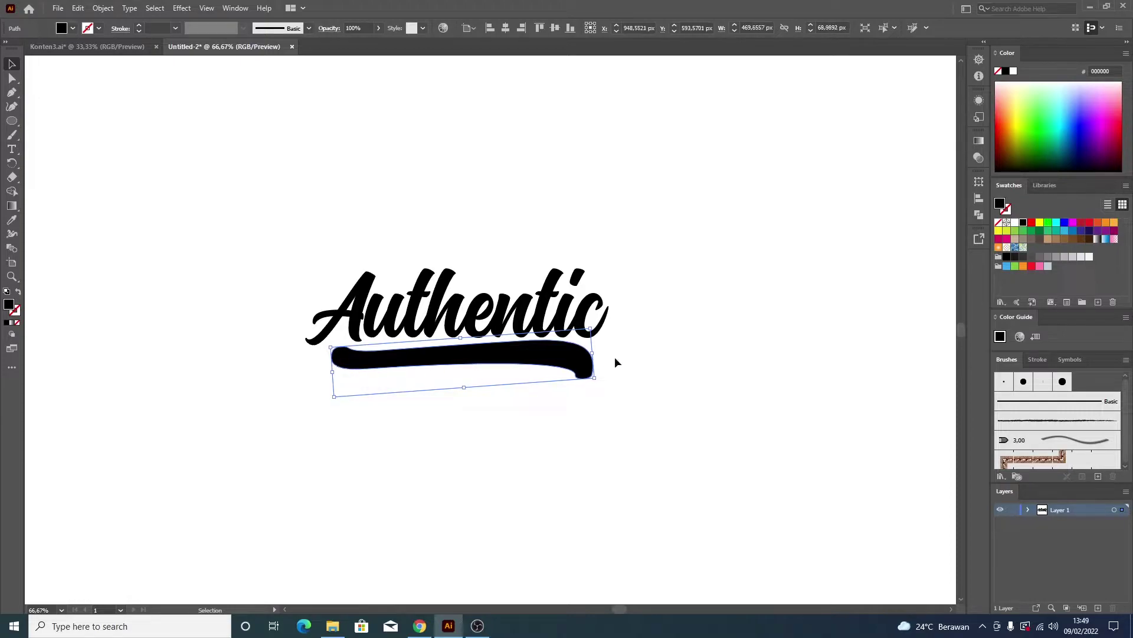
drag(594, 354, 598, 353)
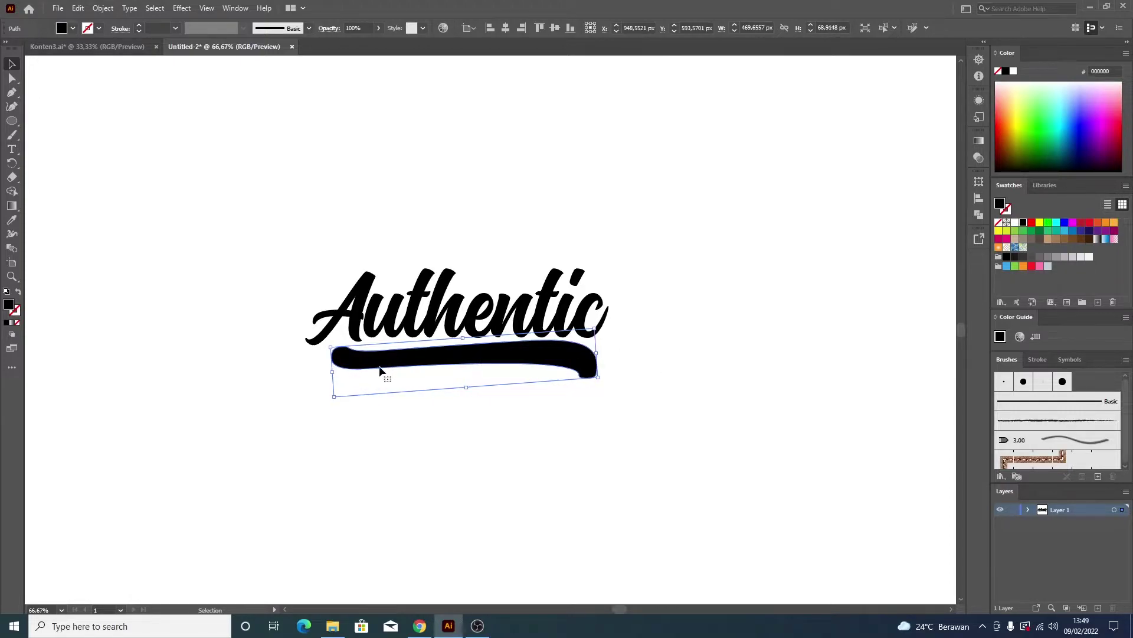
drag(329, 399, 329, 396)
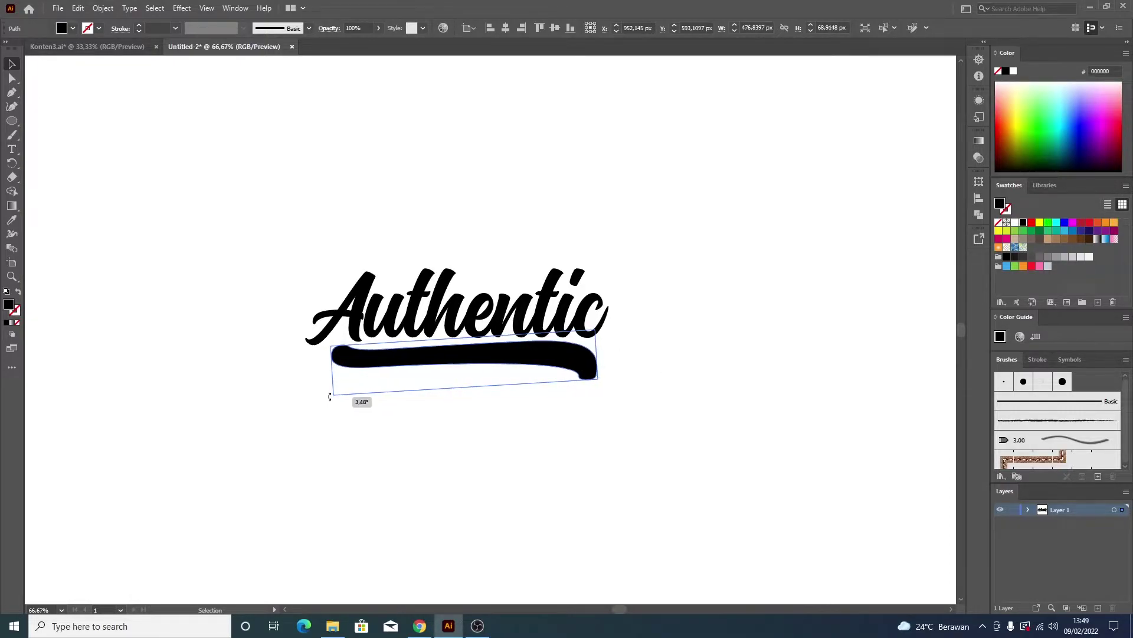
click(638, 349)
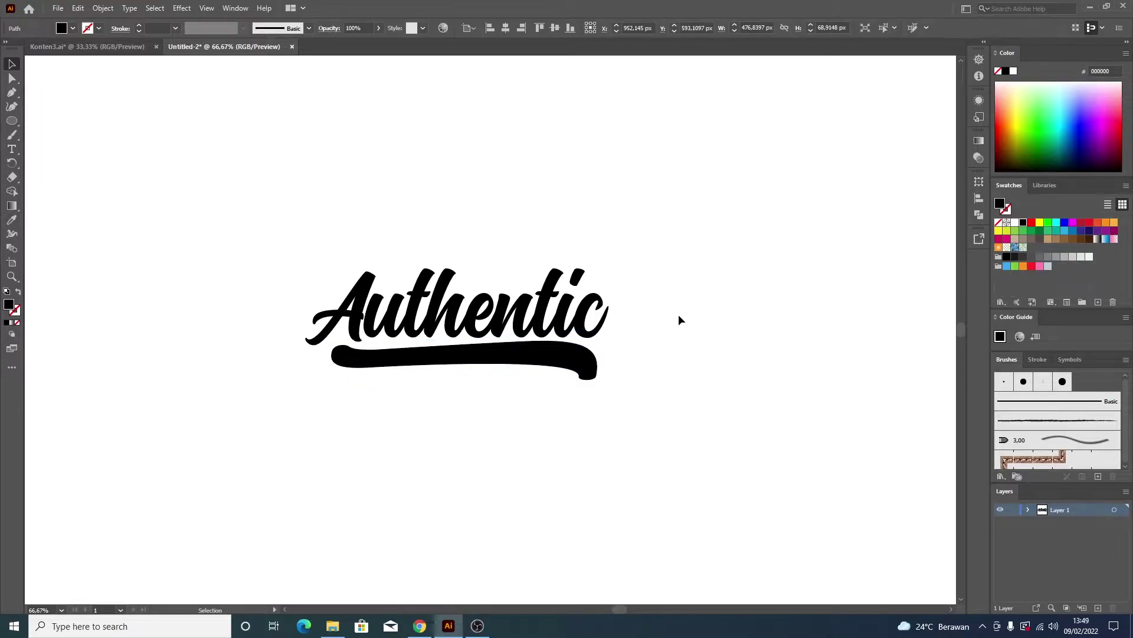
key(ctrl+0)
drag(384, 264, 705, 405)
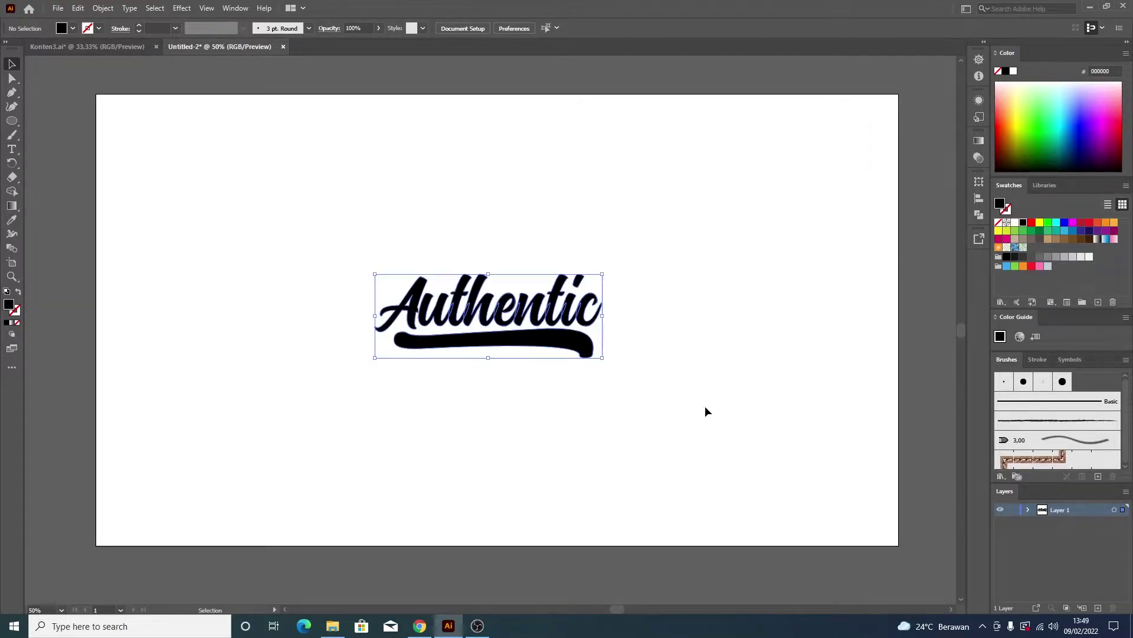
- Unite the lettering and swoosh into one shape with Pathfinder
click(980, 216)
click(840, 209)
click(938, 334)
click(583, 335)
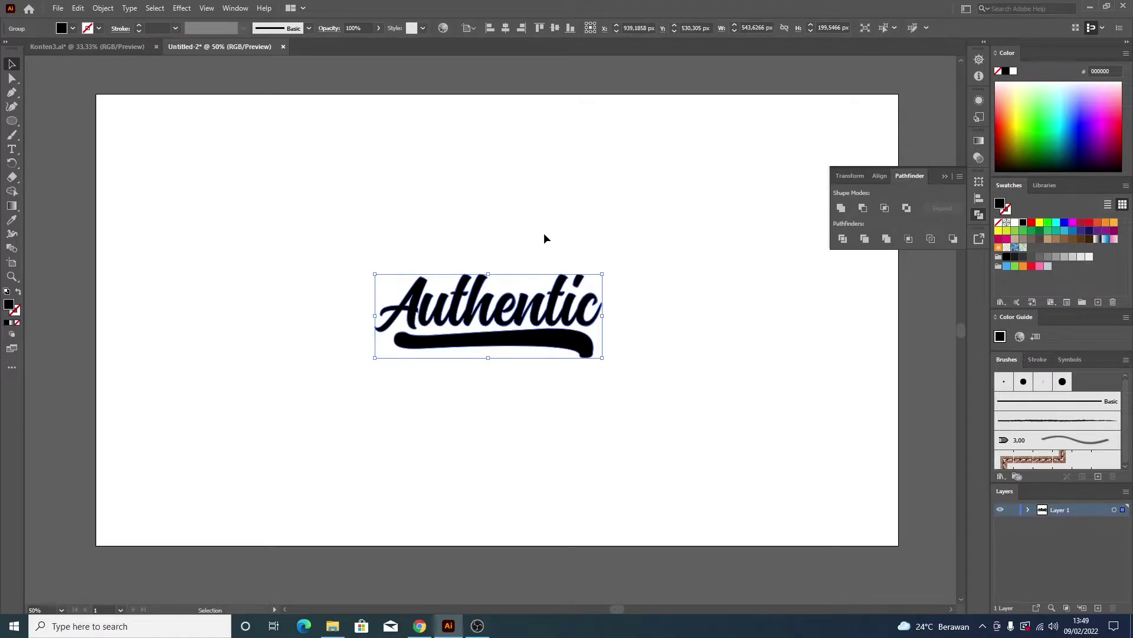
- Shear the Authentic artwork -8° on the vertical axis
right_click(551, 303)
mouse_move(586, 435)
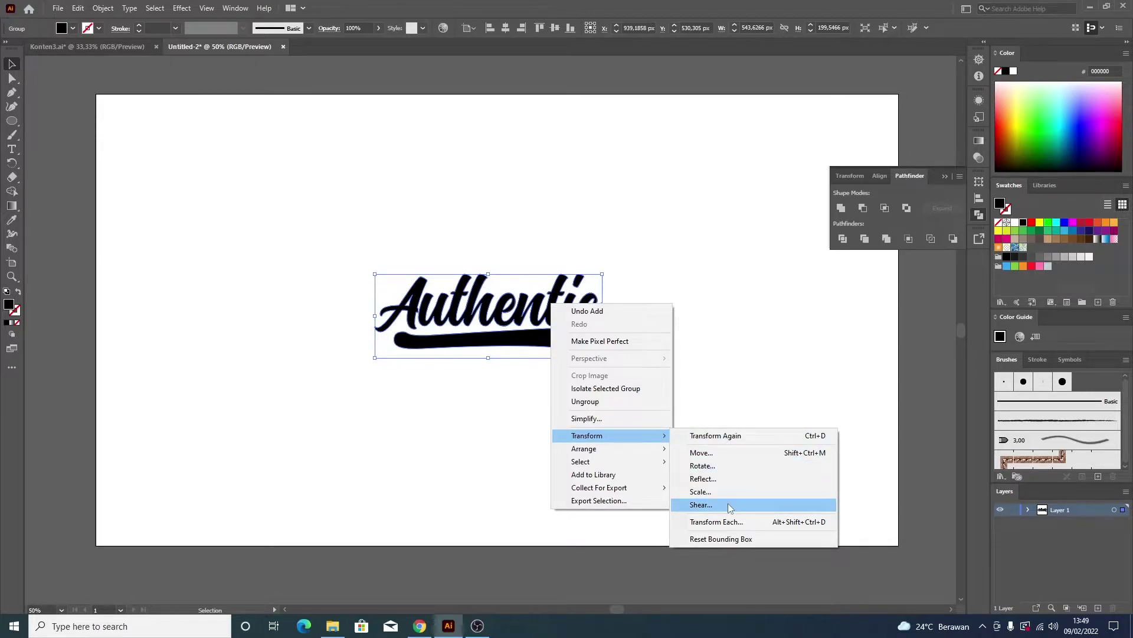
click(728, 505)
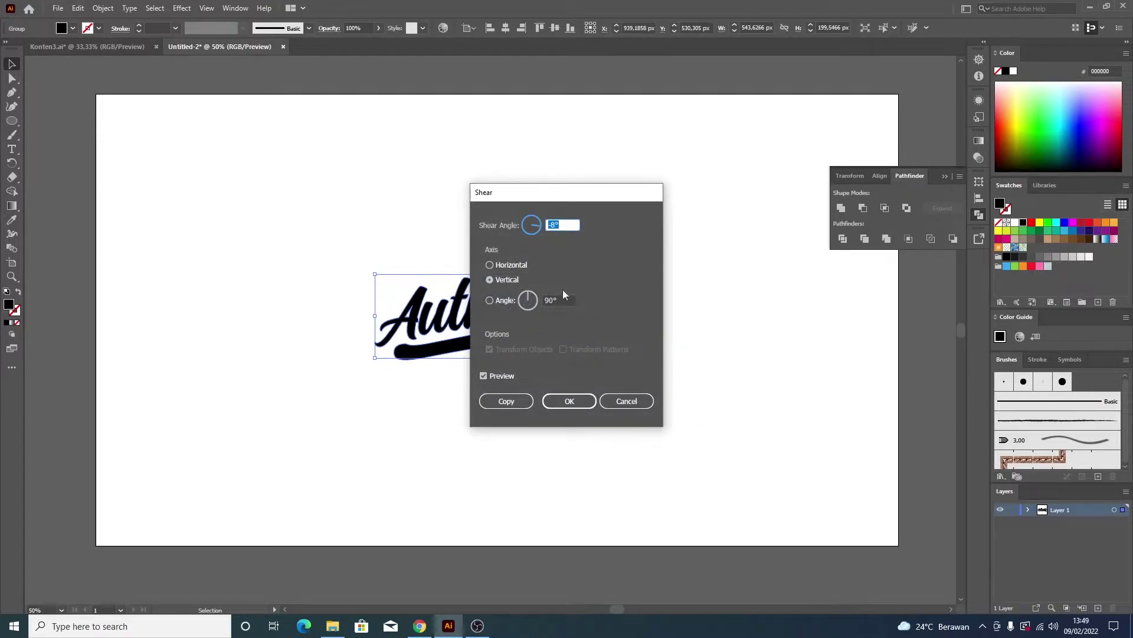
text(-8)
drag(546, 186, 719, 176)
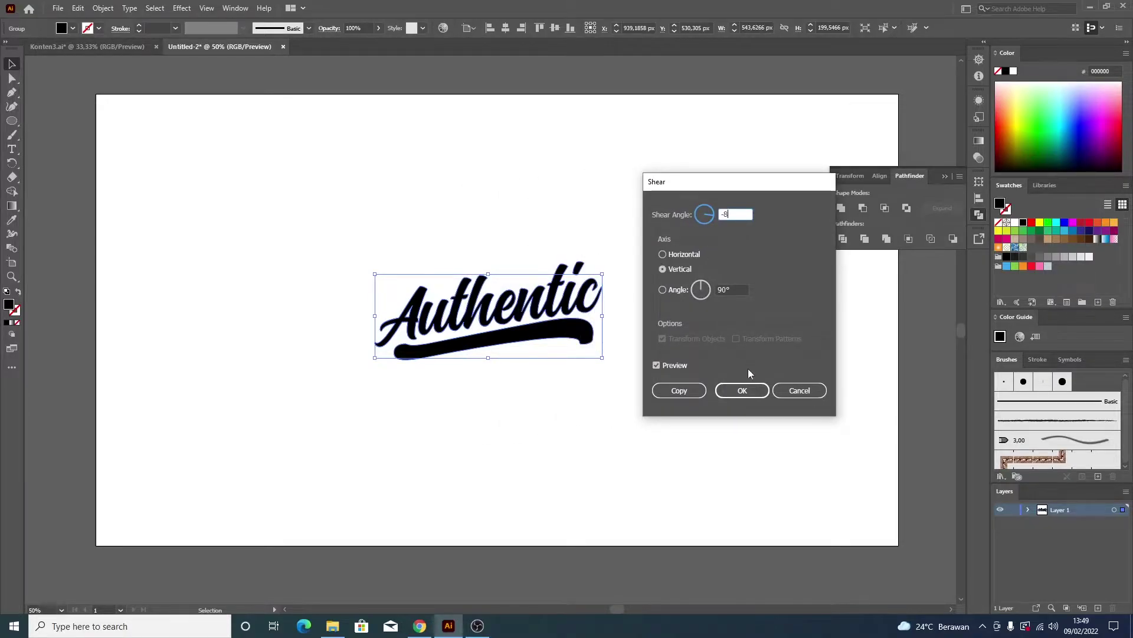
click(743, 391)
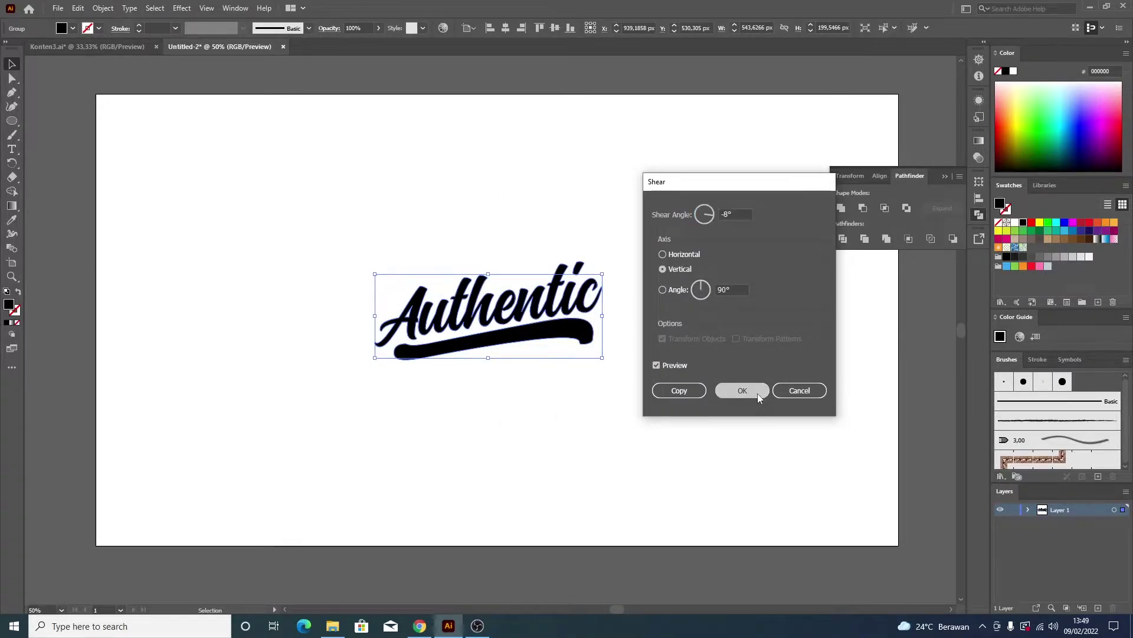
click(945, 176)
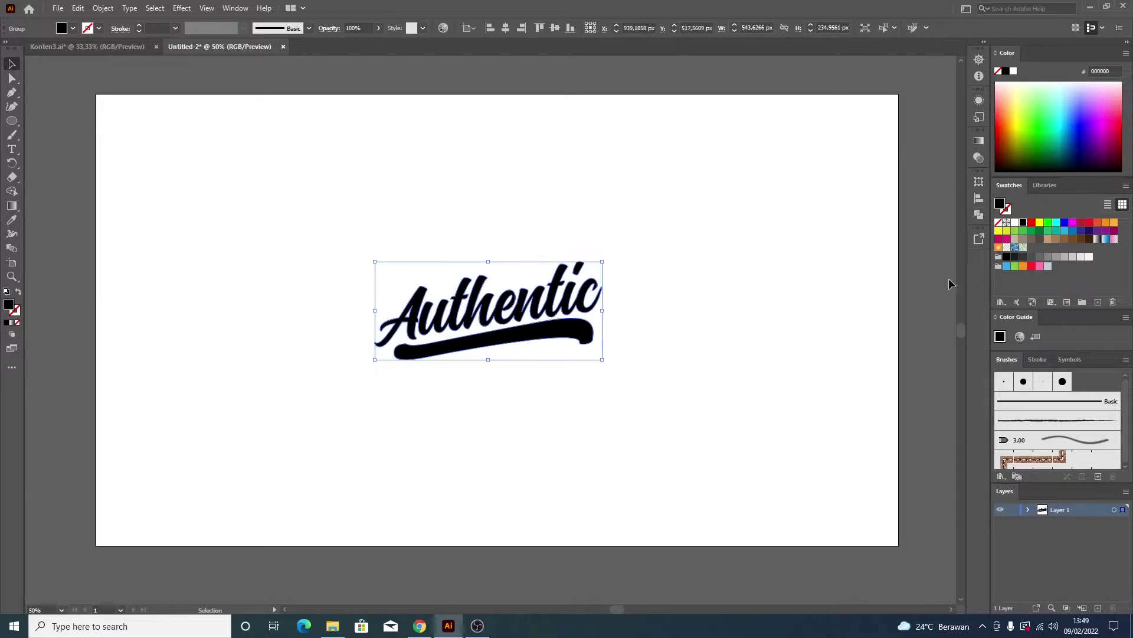
click(673, 319)
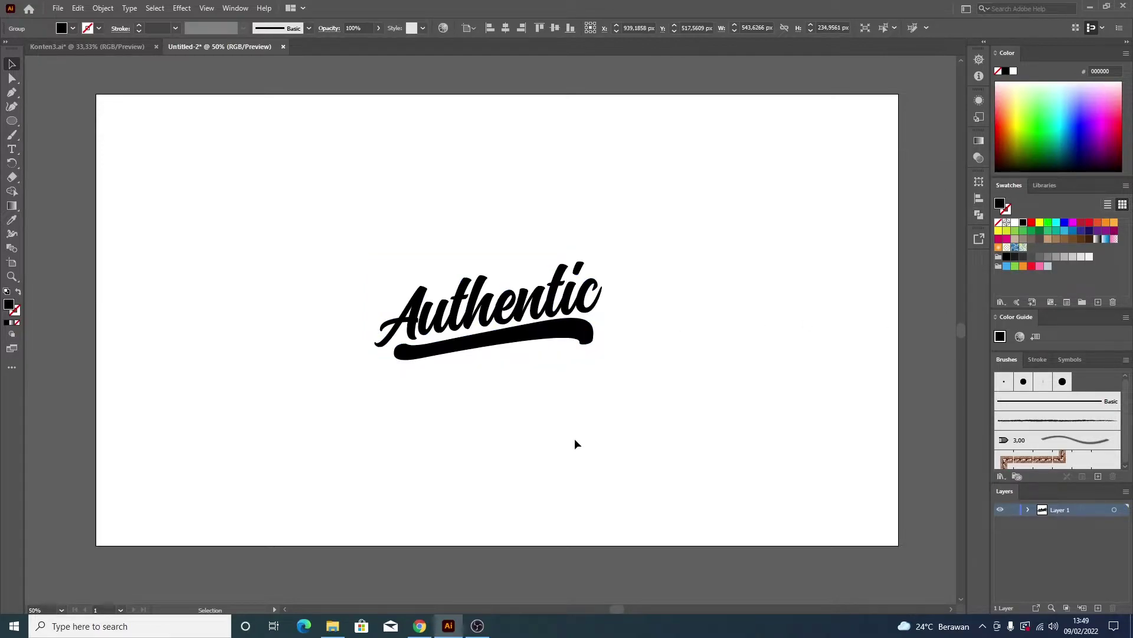
click(539, 329)
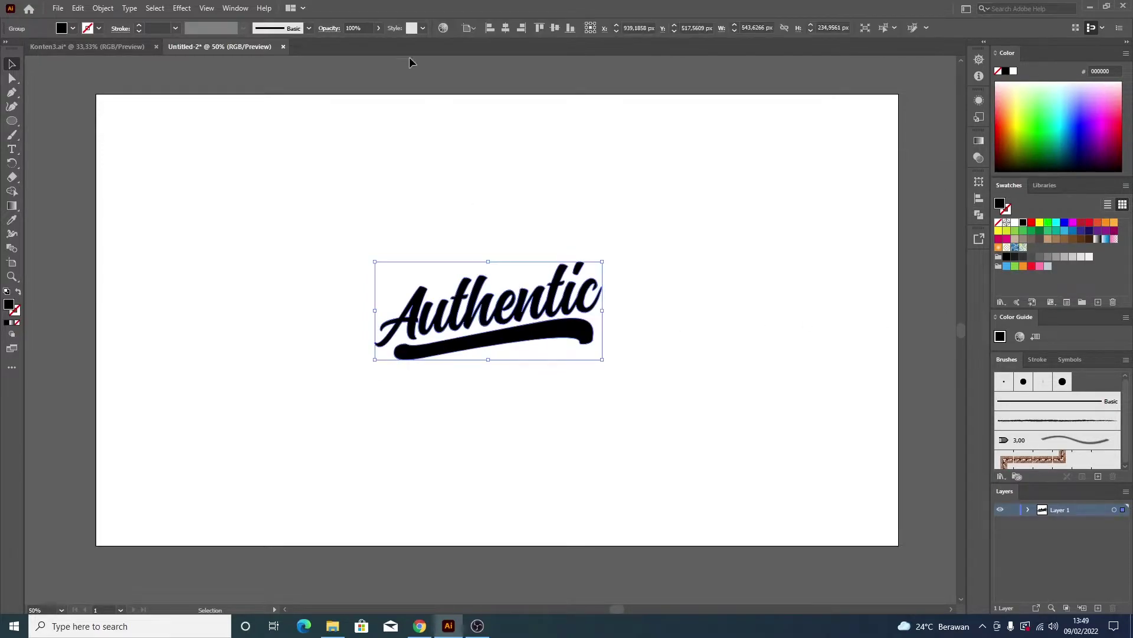
click(505, 28)
click(553, 30)
click(655, 201)
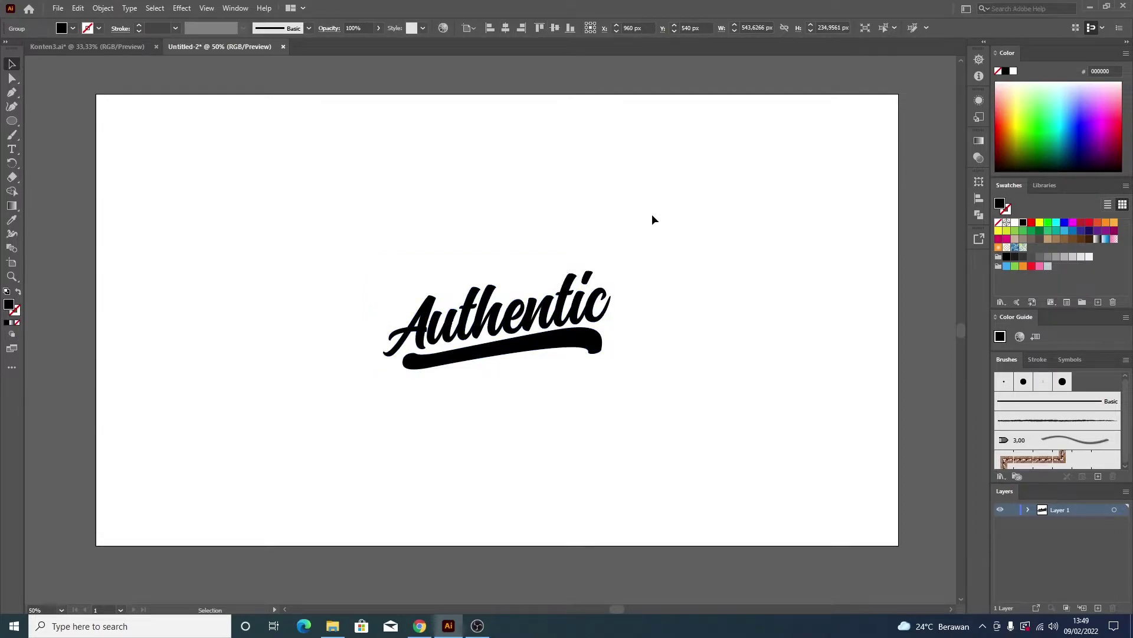
alt+scroll(512, 293, down, 1)
alt+scroll(512, 293, up, 2)
alt+scroll(531, 292, up, 1)
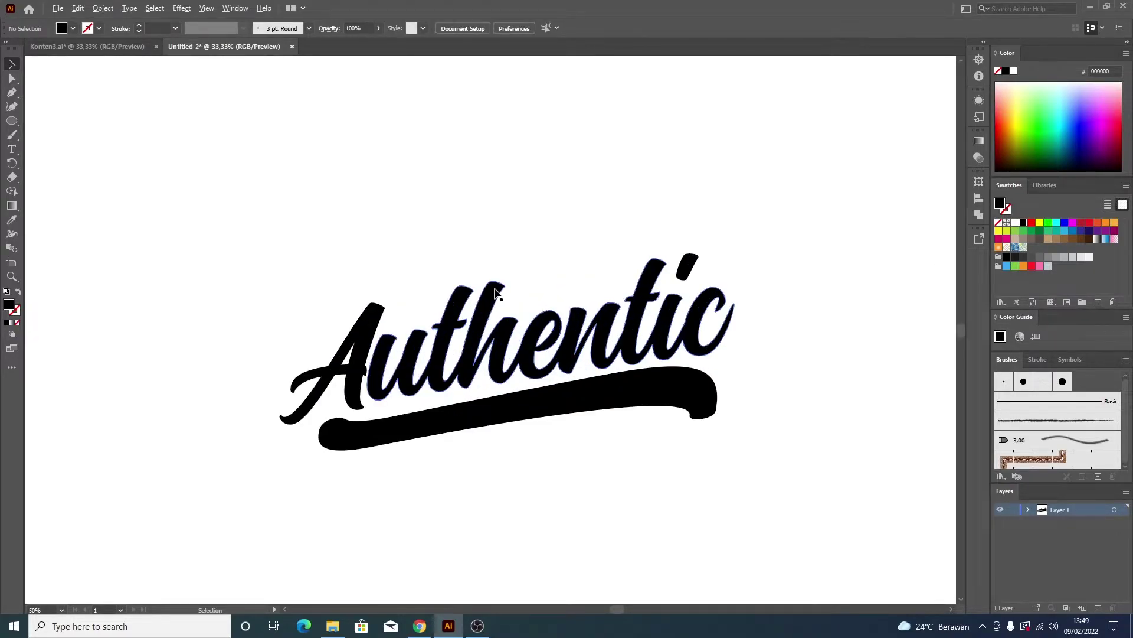
alt+scroll(591, 289, up, 1)
alt+scroll(677, 293, down, 2)
alt+scroll(677, 293, down, 2)
alt+scroll(752, 275, up, 1)
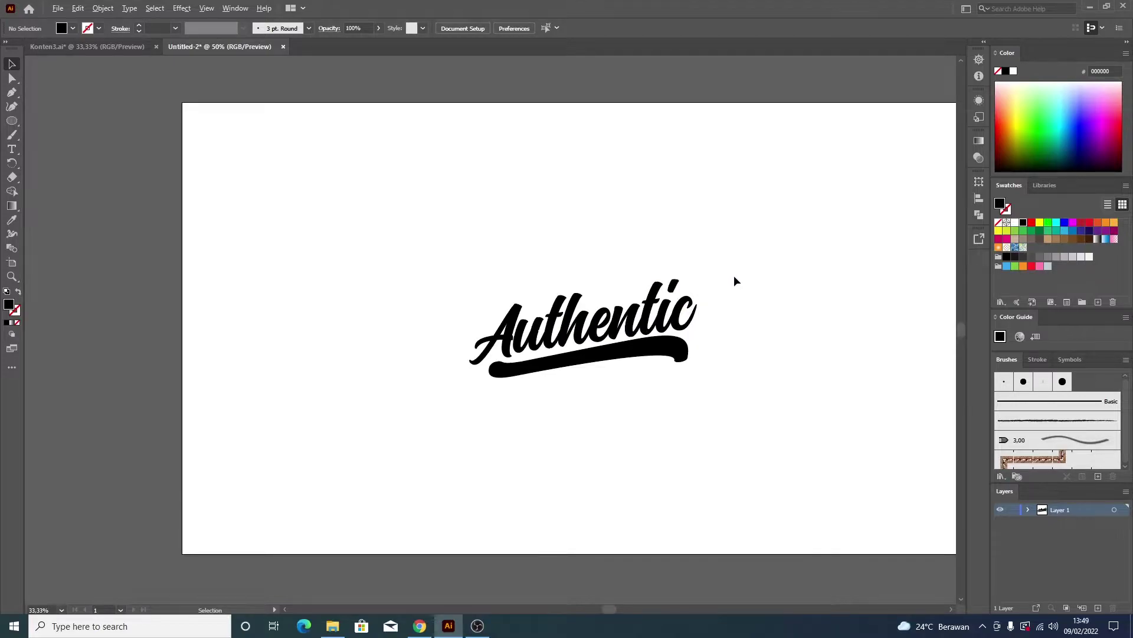
alt+scroll(708, 259, up, 2)
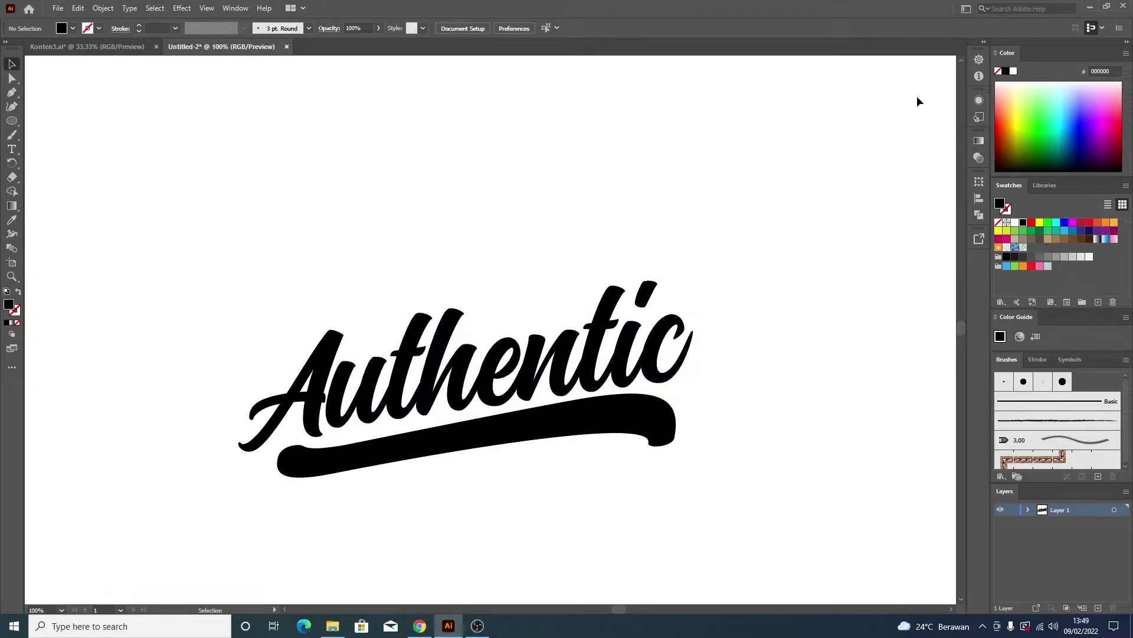
- Switch to Printing and Proofing, float the Appearance panel, check the reference, reselect the lettering
click(966, 9)
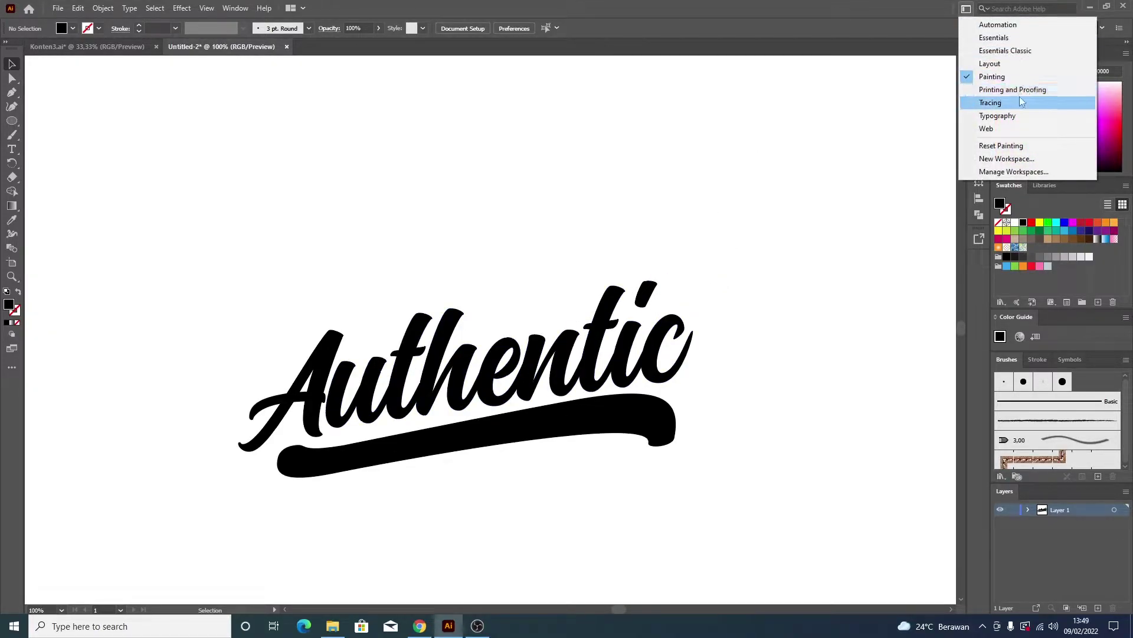
click(1020, 92)
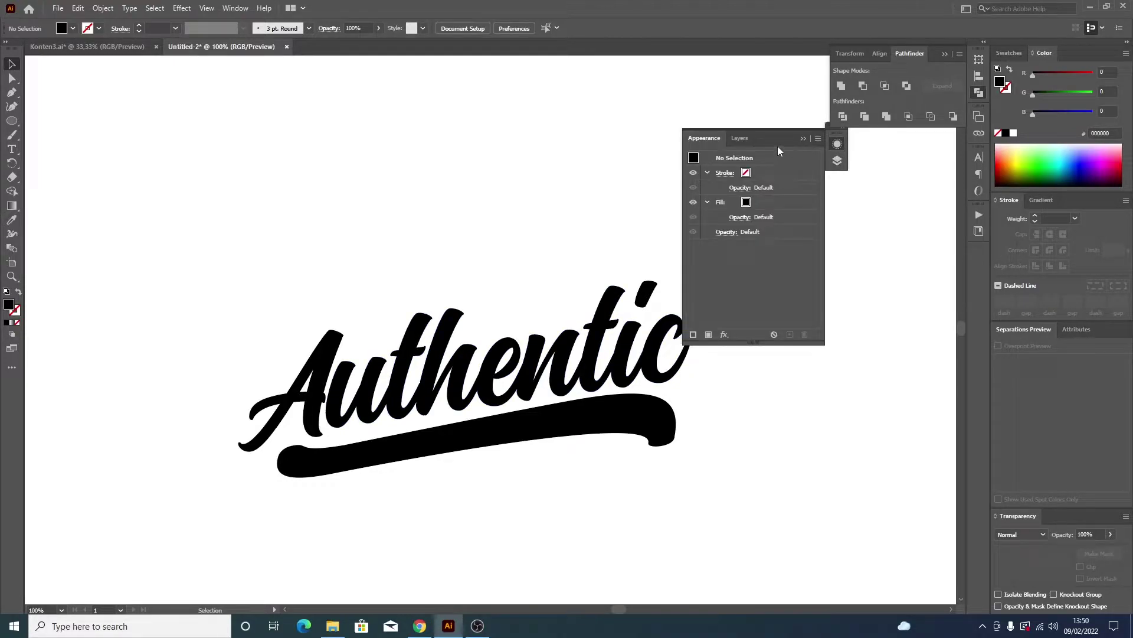
drag(778, 151, 902, 181)
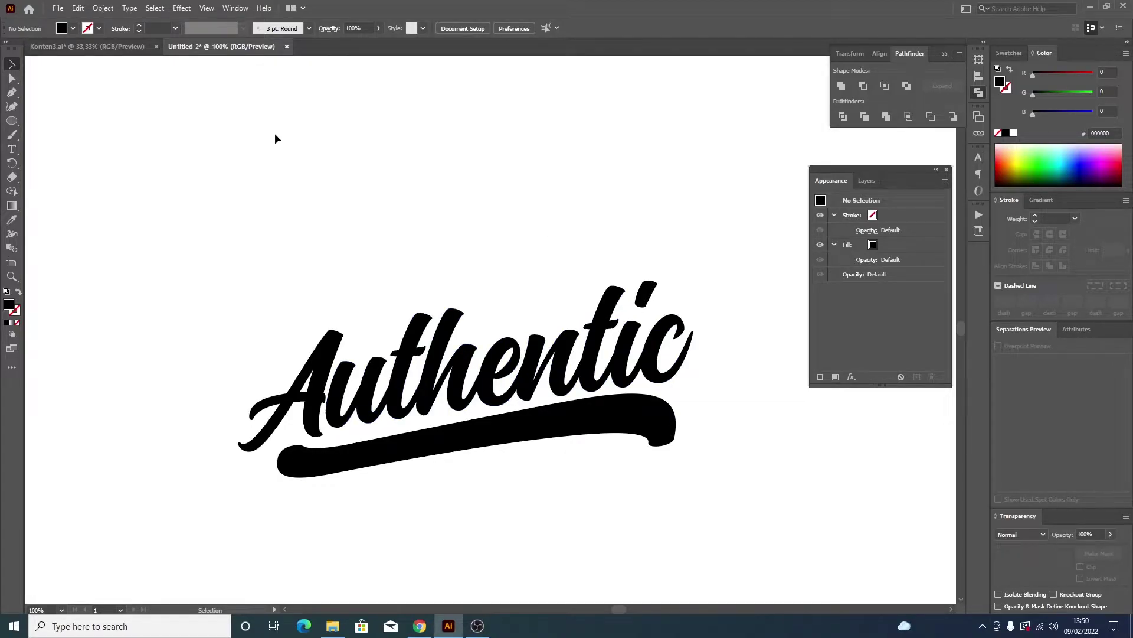
click(118, 46)
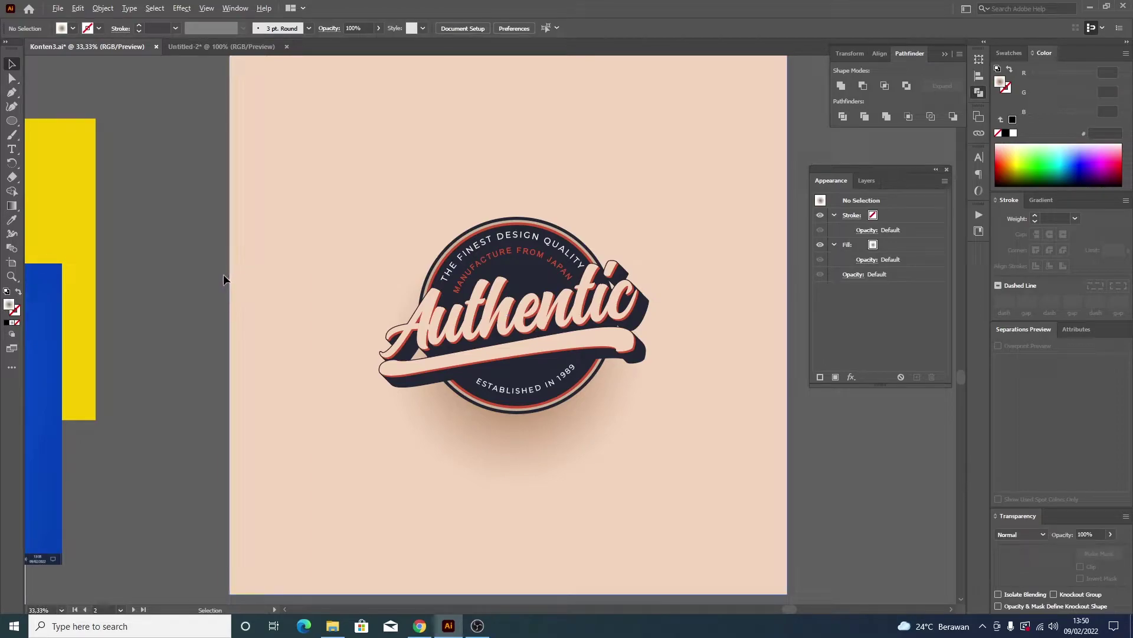
click(236, 46)
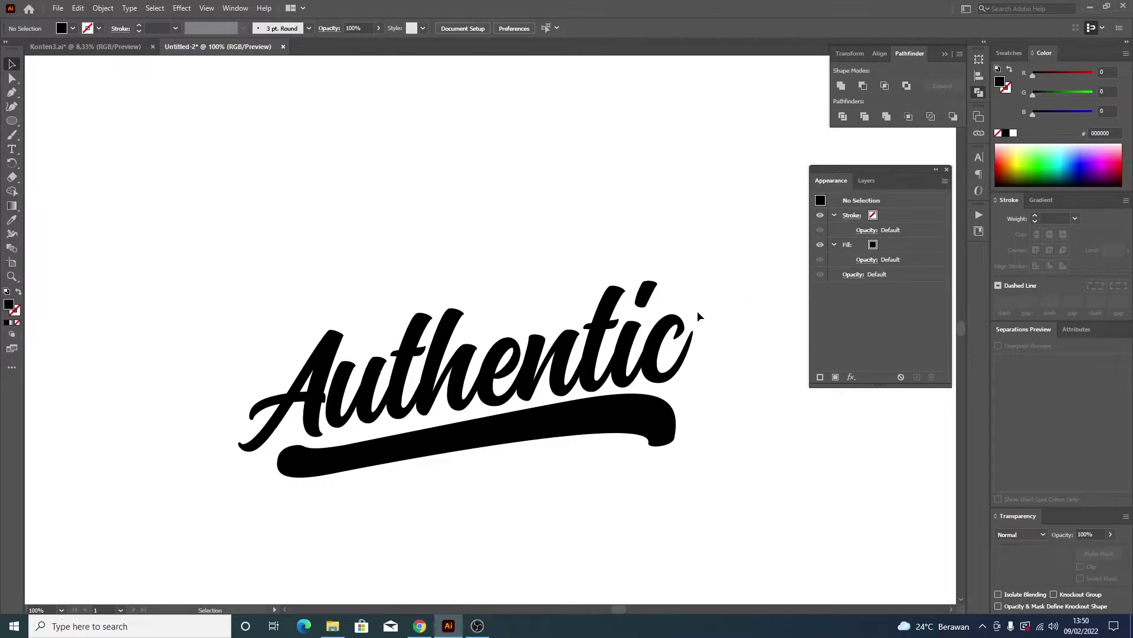
click(660, 349)
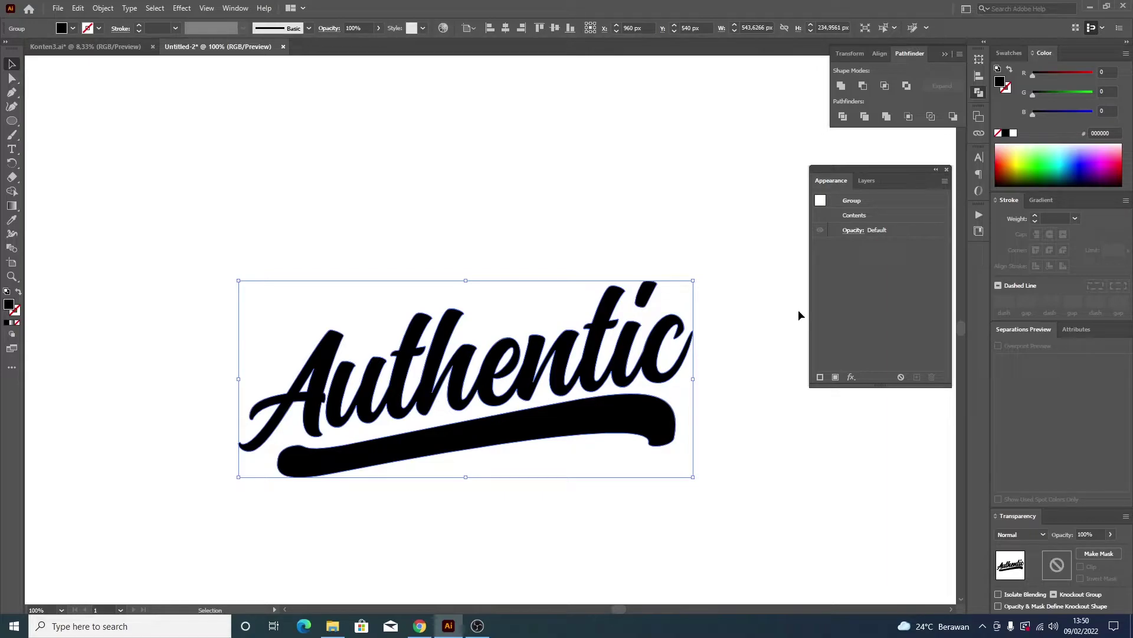
- Add a beige fill to the Authentic lettering group
click(830, 375)
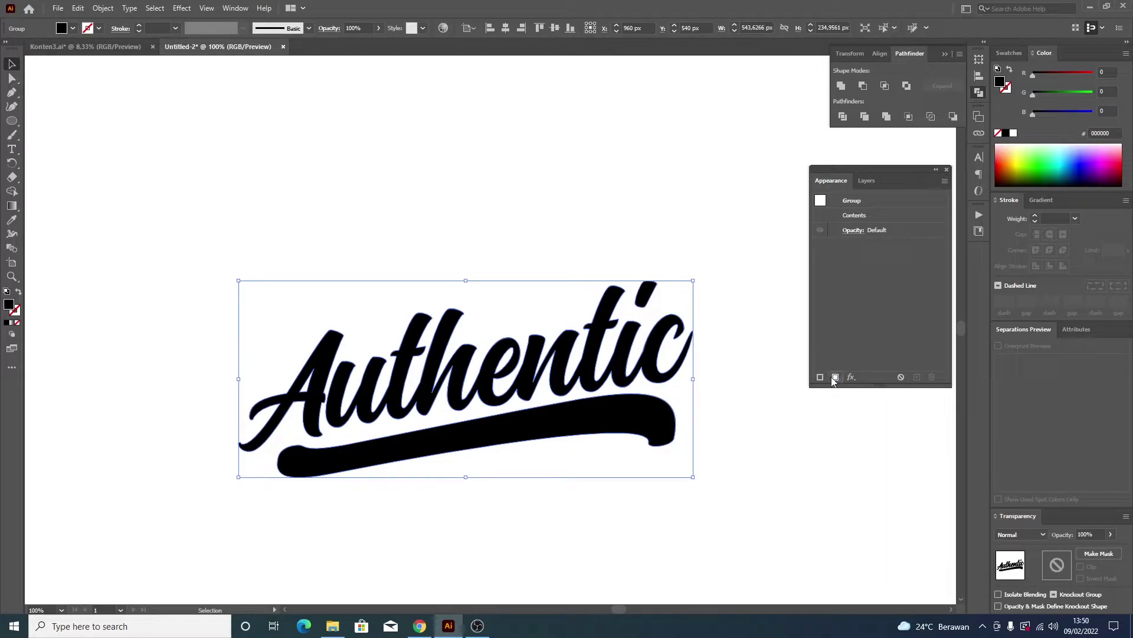
click(771, 371)
click(679, 374)
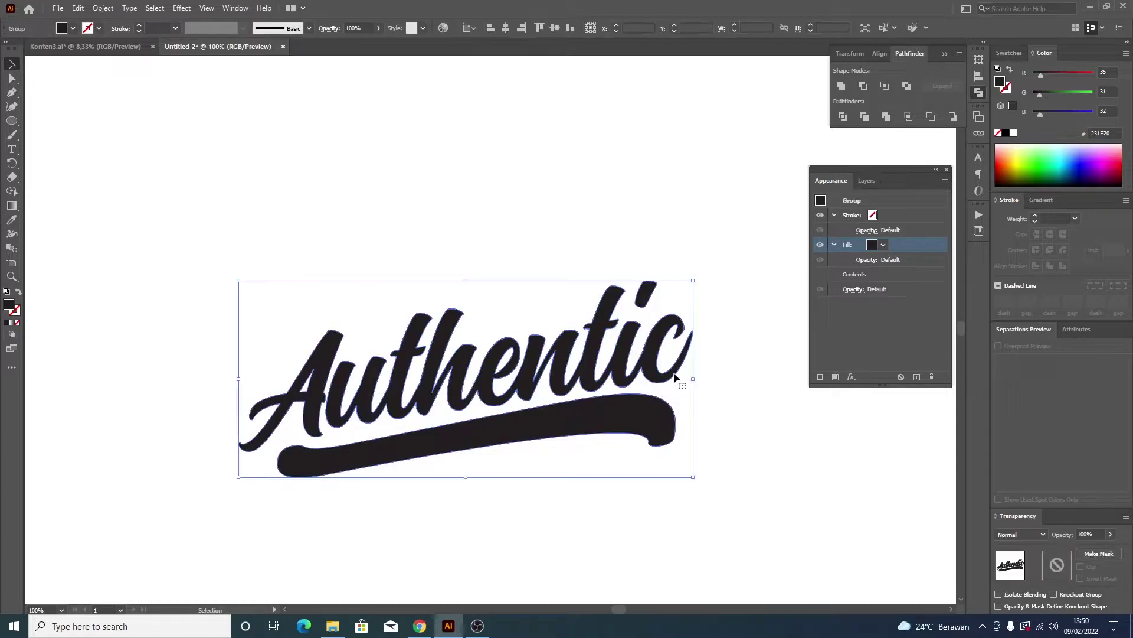
click(884, 246)
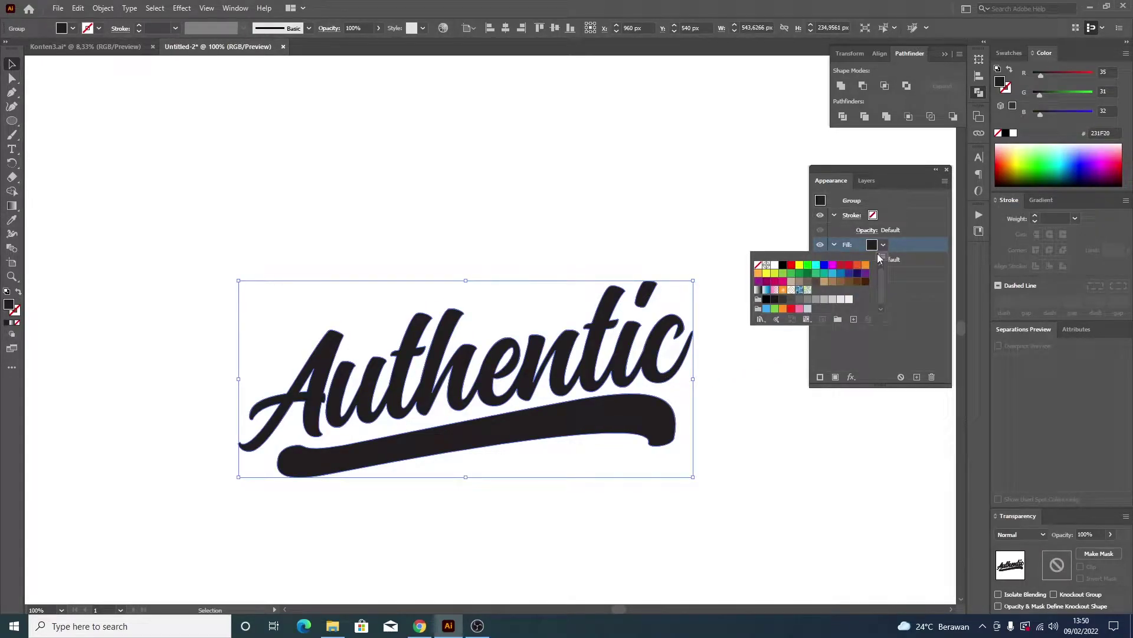
click(791, 282)
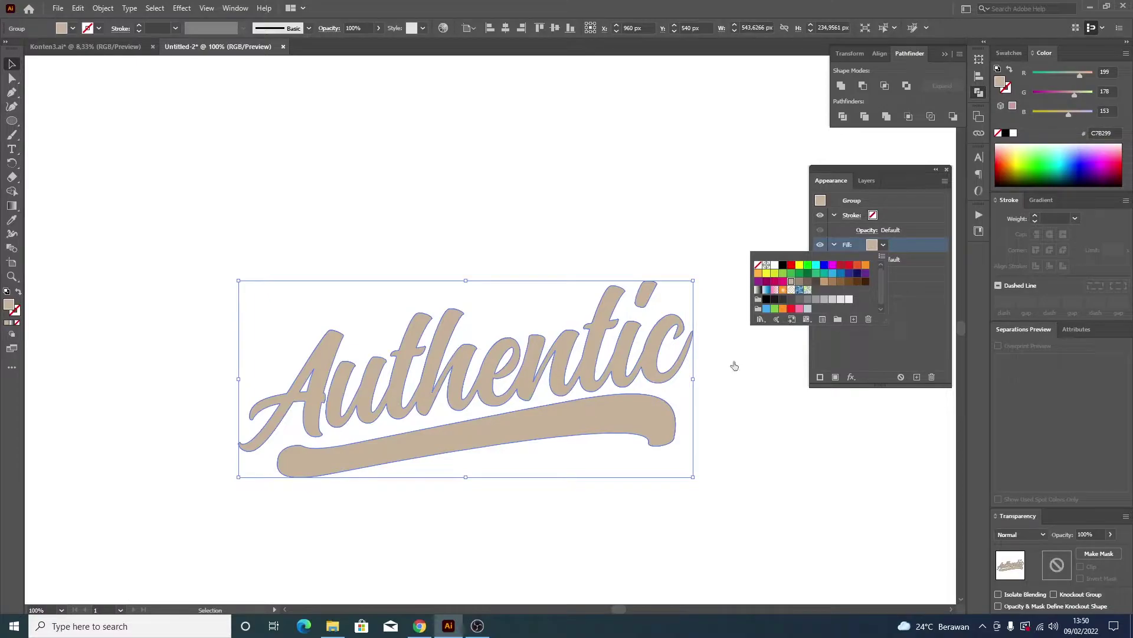
click(735, 366)
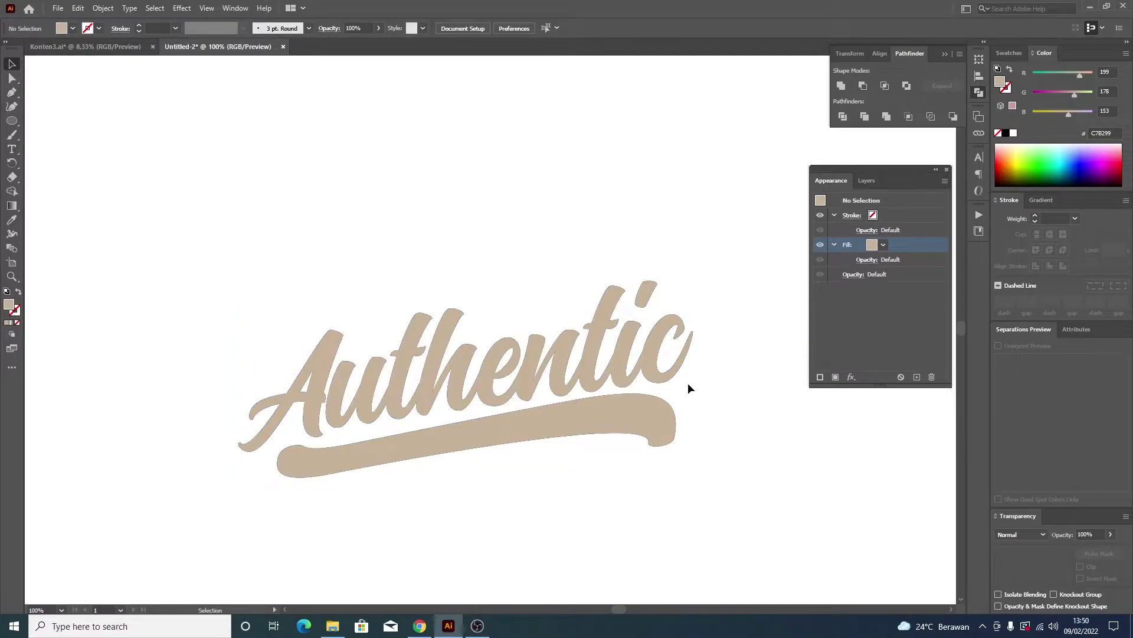
- Add a second fill and make the lower one red-orange
click(675, 375)
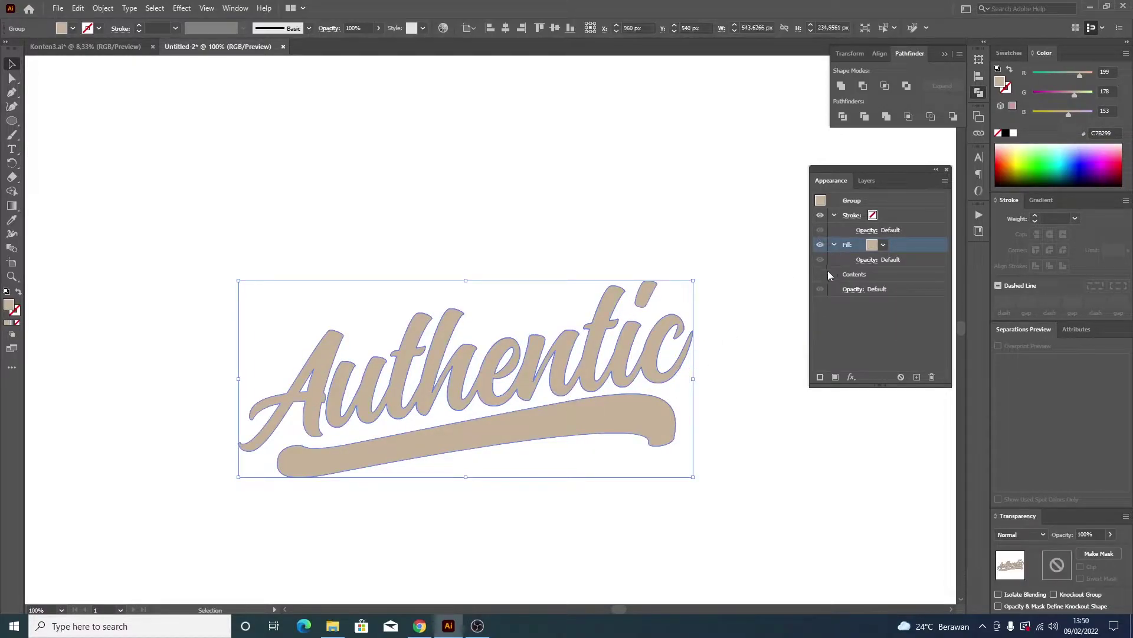
click(836, 377)
click(882, 275)
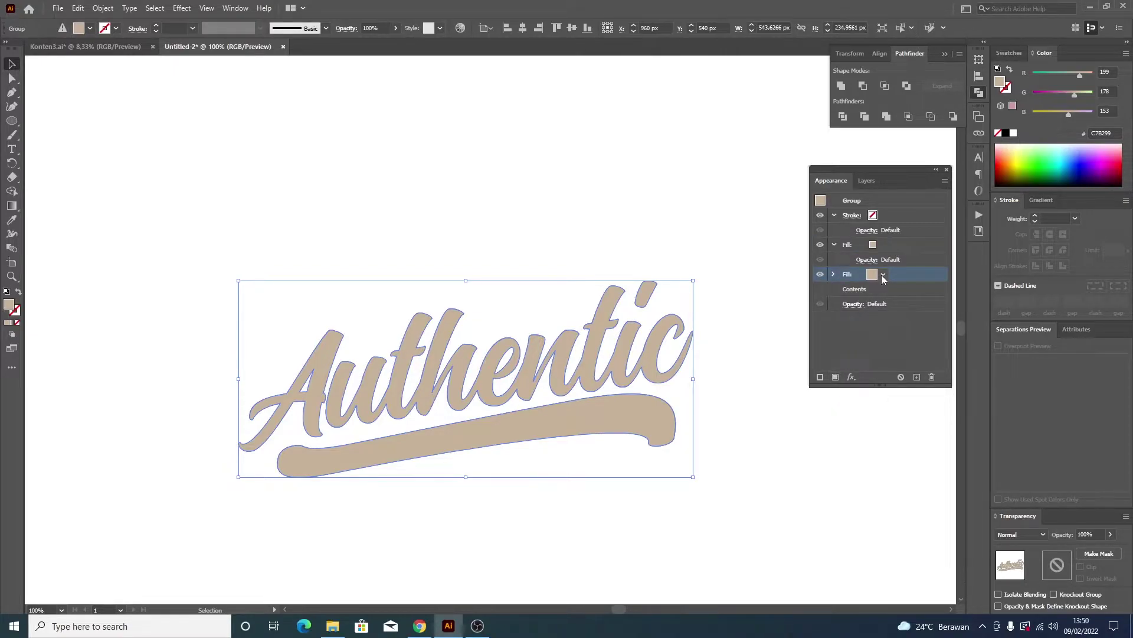
click(857, 294)
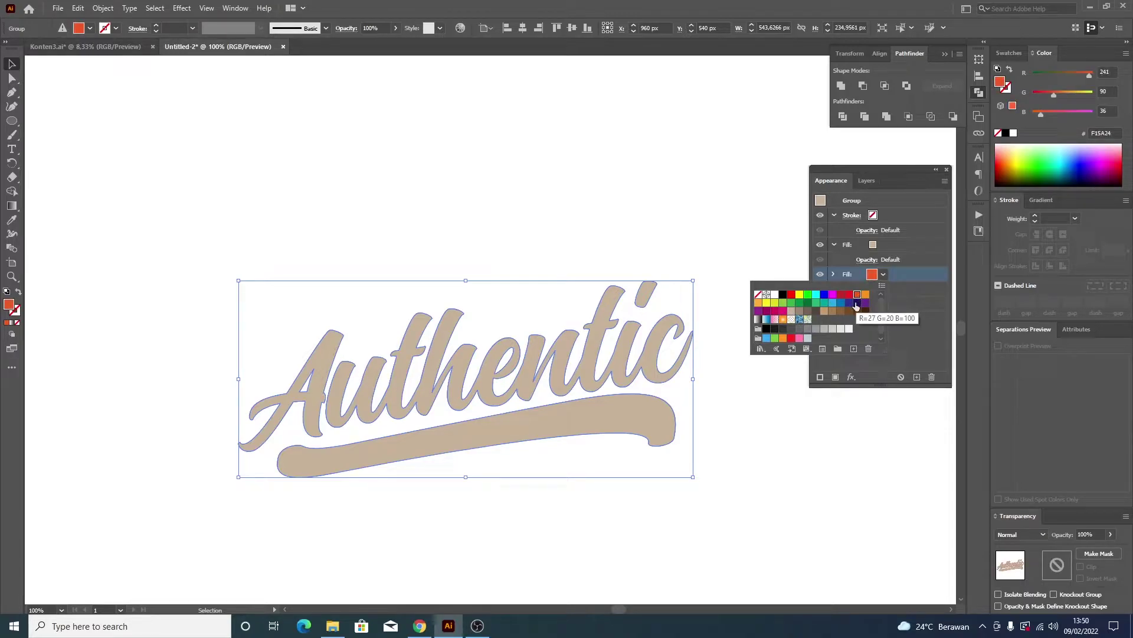
click(921, 350)
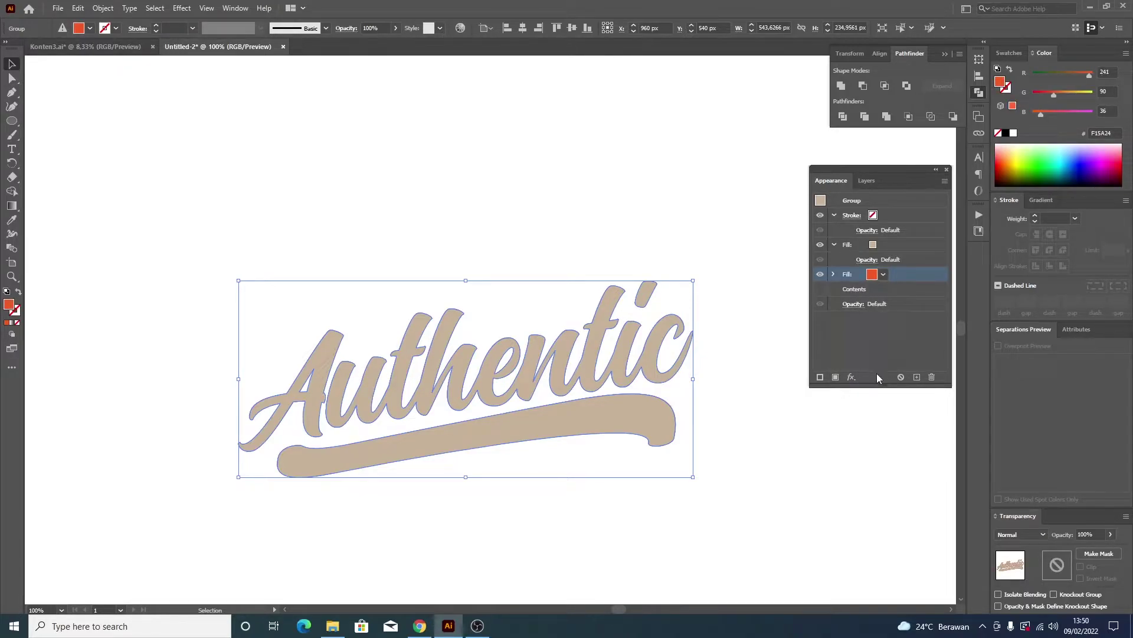
click(851, 377)
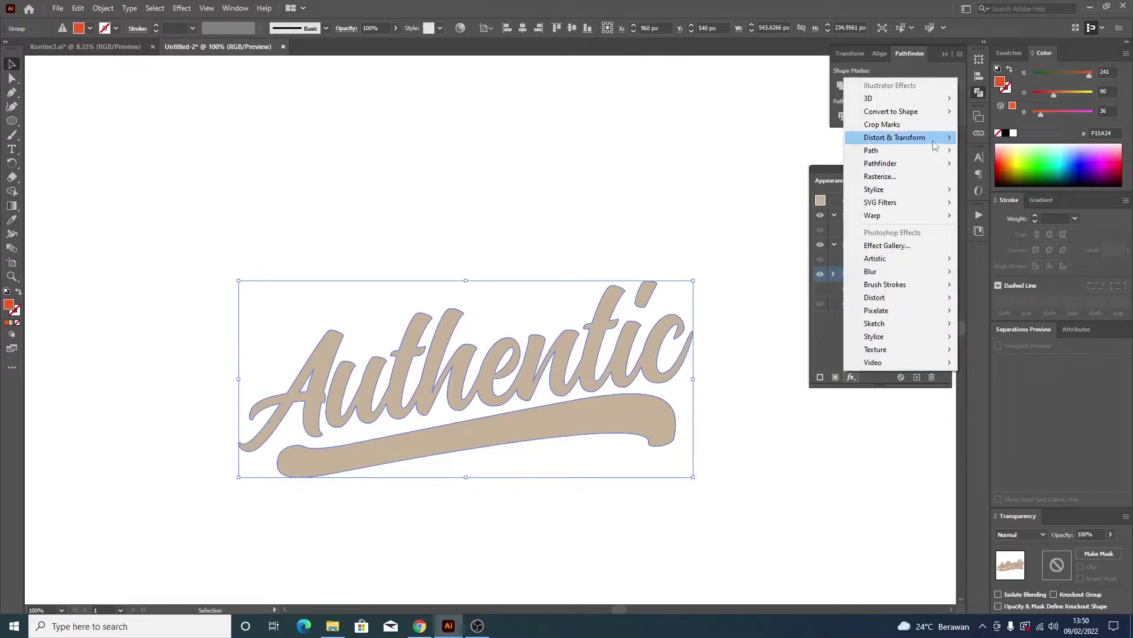
mouse_move(894, 137)
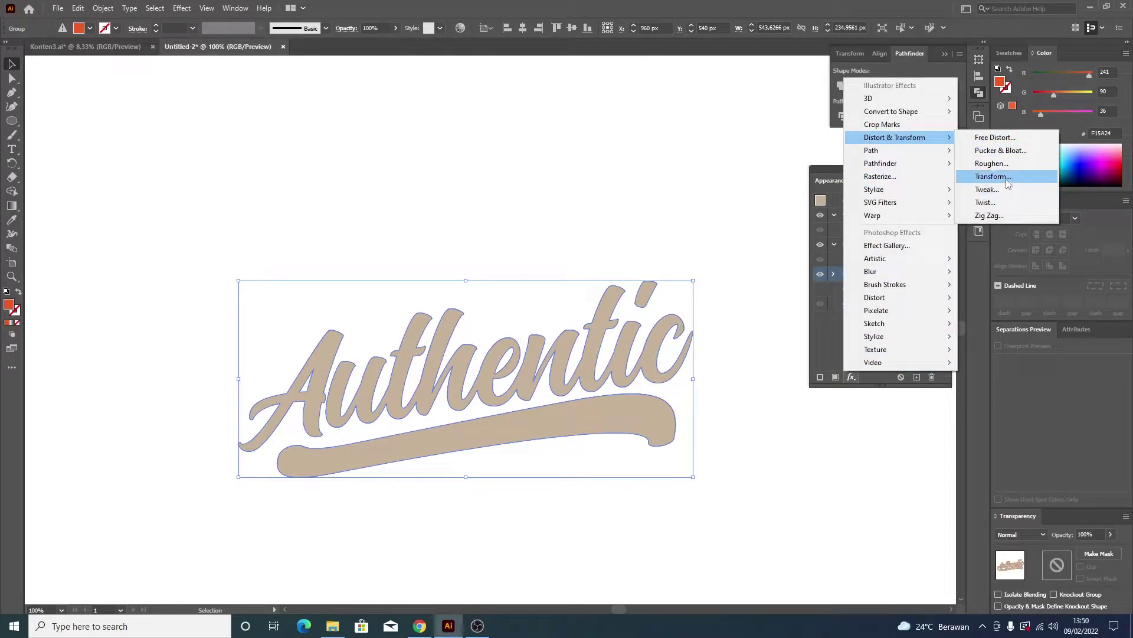
- Apply a Transform effect to the red-orange fill with 2 px moves and 10 copies
click(1007, 177)
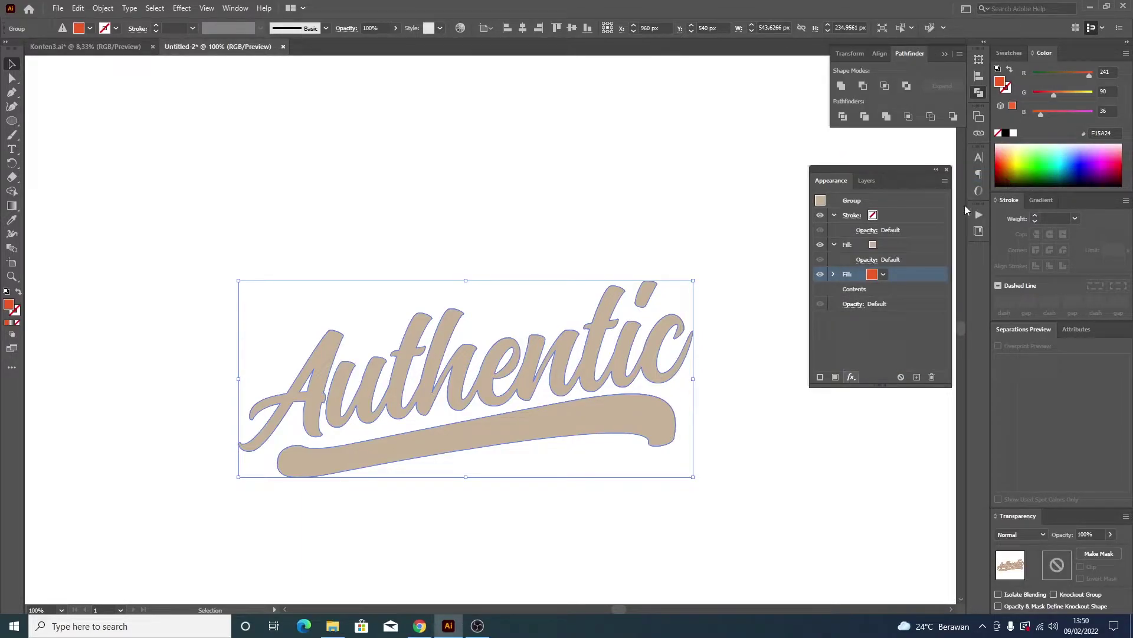
click(1032, 257)
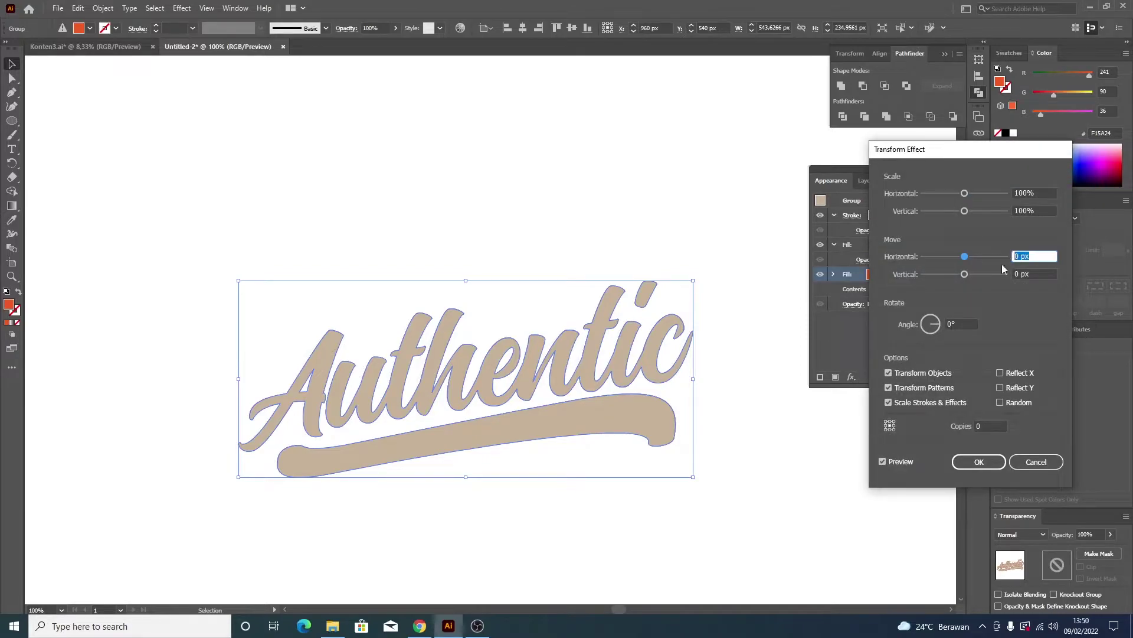
text(2)
key(Tab)
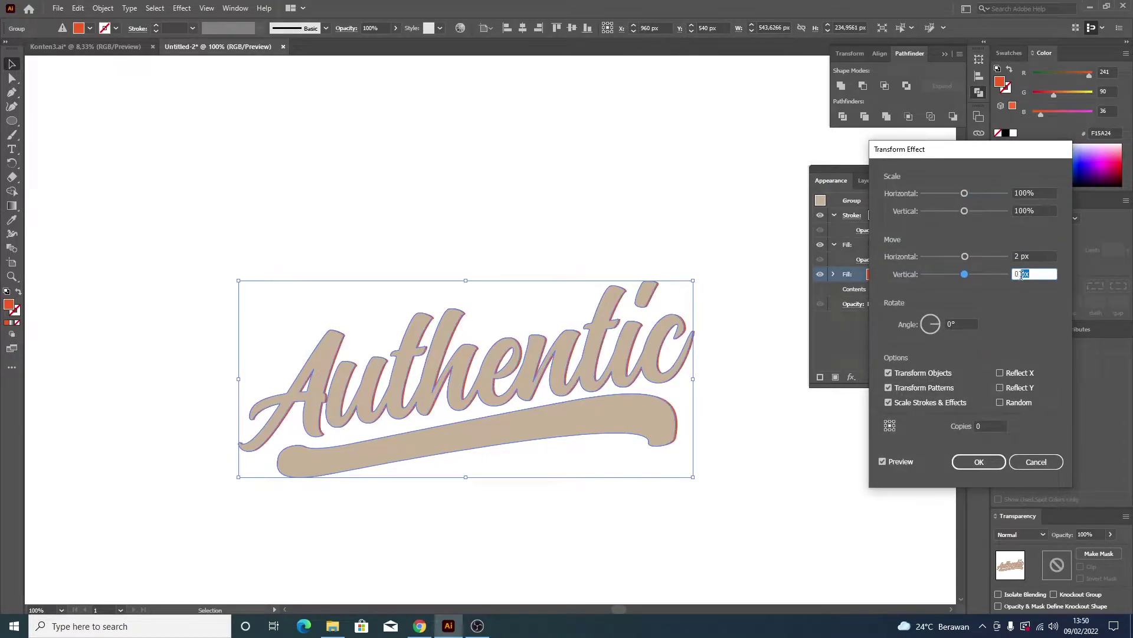
text(2)
click(986, 425)
text(10)
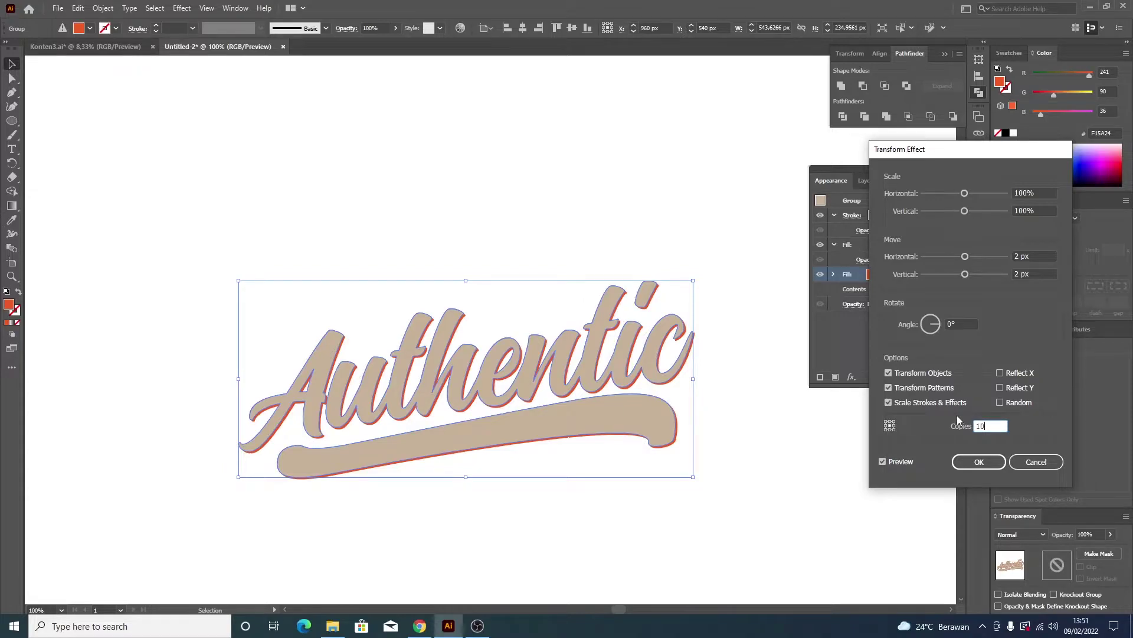
click(1035, 272)
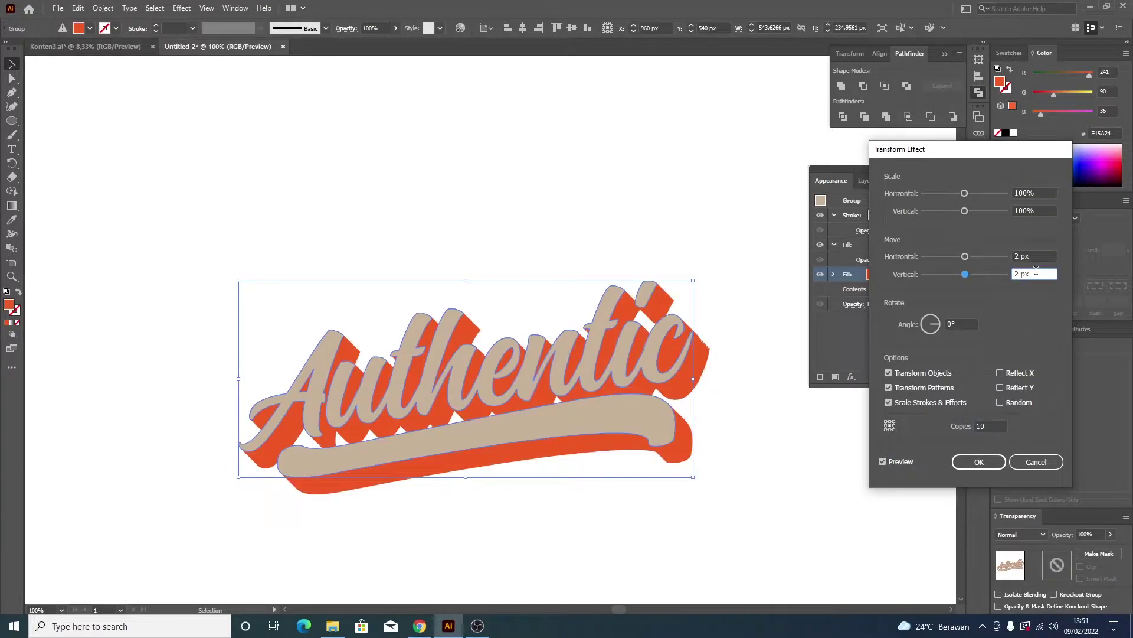
- Reduce the Transform to 1 px horizontal, 1 px vertical, 3 copies and confirm
double_click(988, 425)
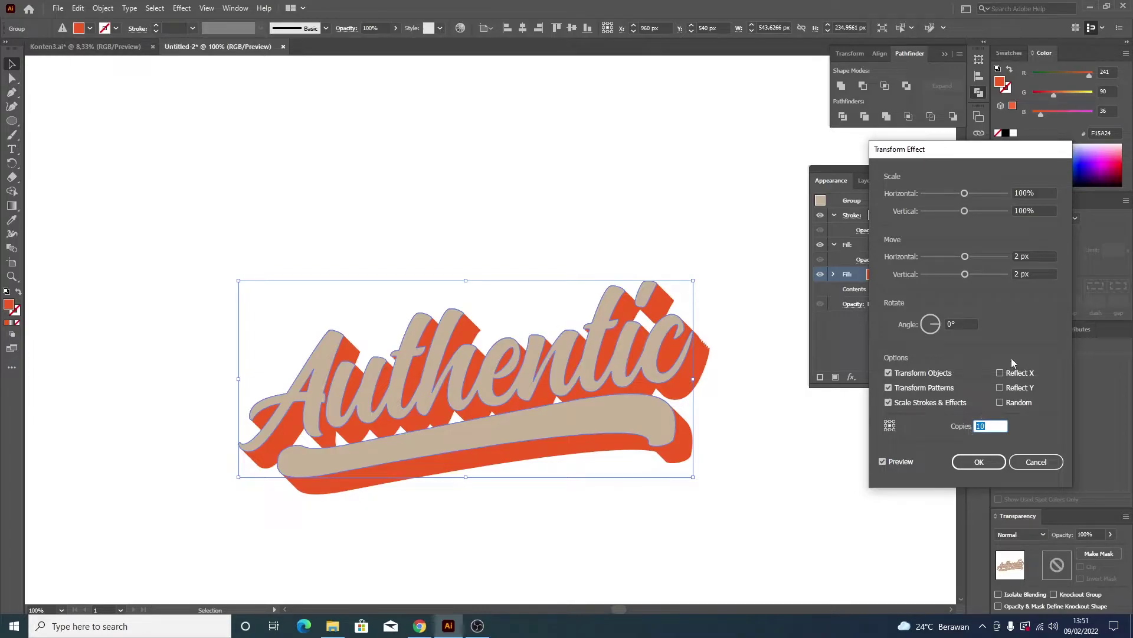
mouse_move(1041, 275)
mouse_down()
mouse_move(1008, 277)
mouse_move(1010, 256)
mouse_up()
text(1)
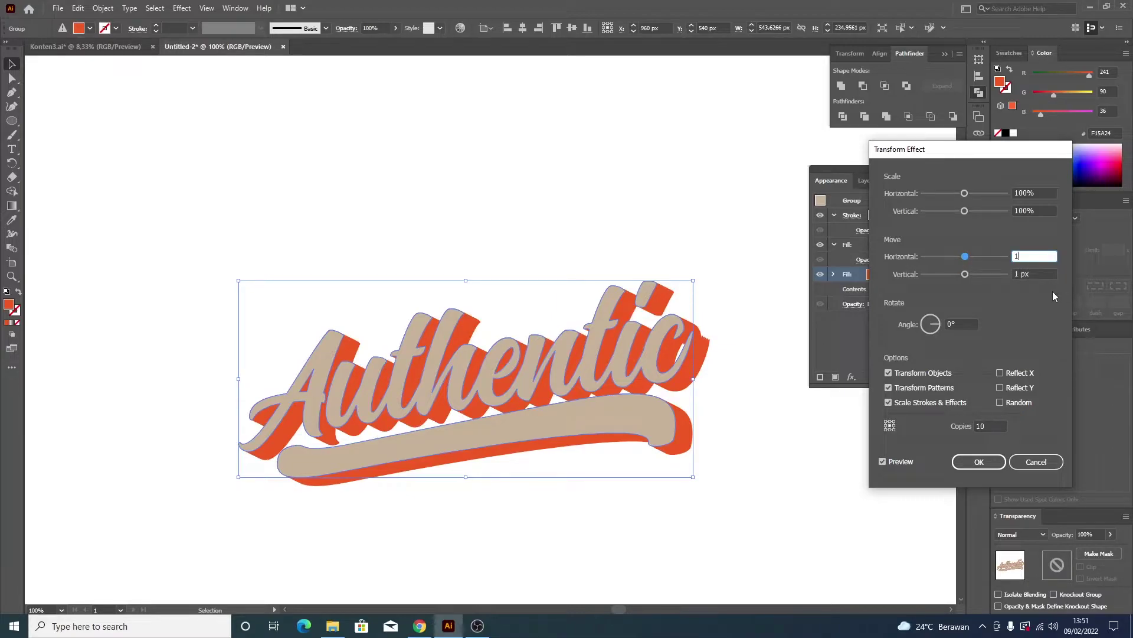
click(1045, 275)
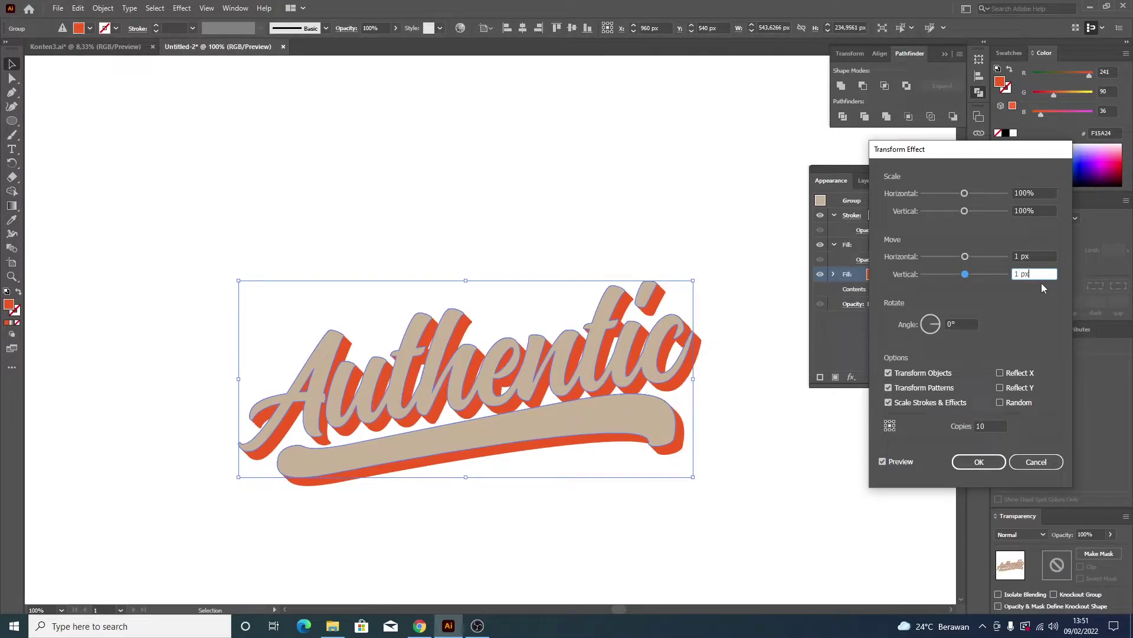
drag(991, 426, 977, 426)
click(1034, 273)
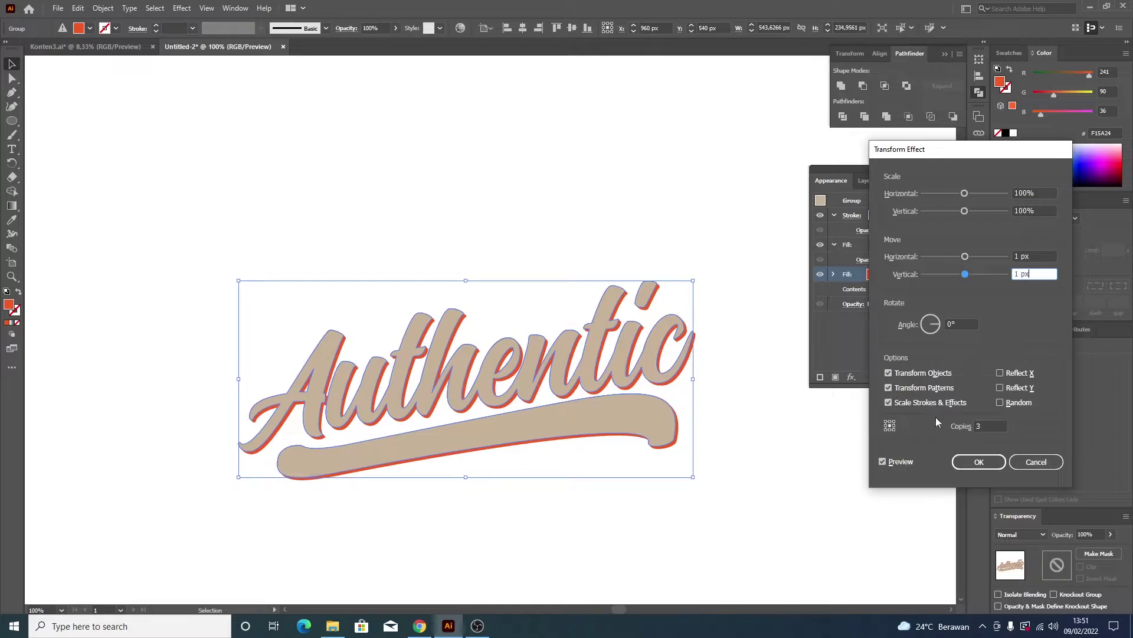
click(977, 461)
click(797, 440)
scroll(693, 327, up, 2)
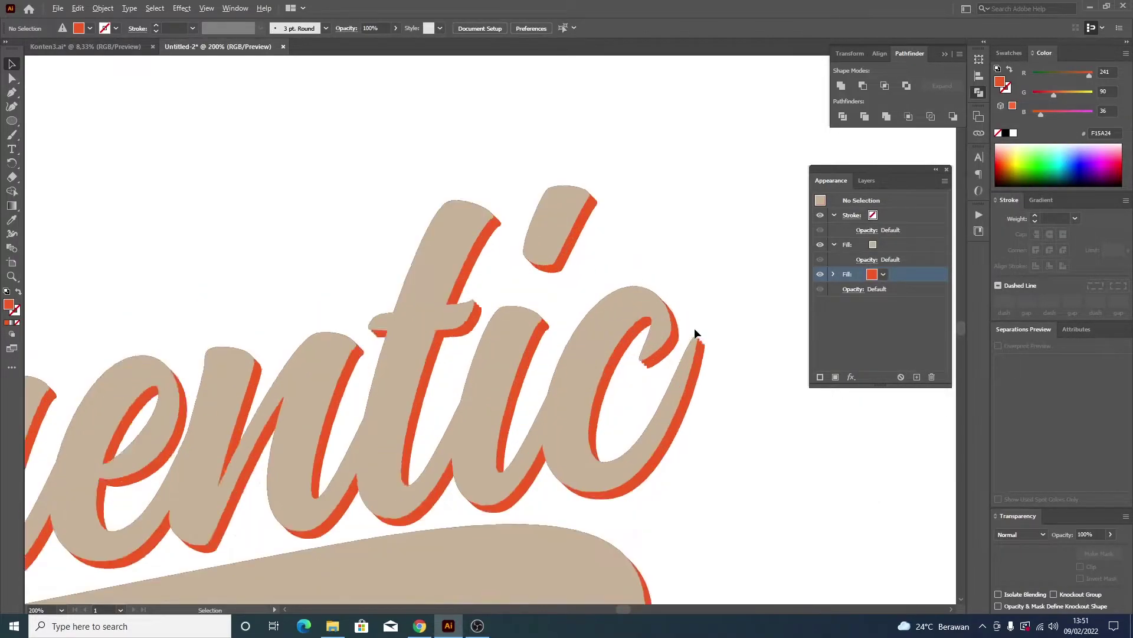
- Add a 1 pt dark stroke to the lettering's appearance, between the beige and red-orange fills
scroll(693, 328, down, 1)
scroll(728, 345, down, 1)
scroll(726, 345, down, 1)
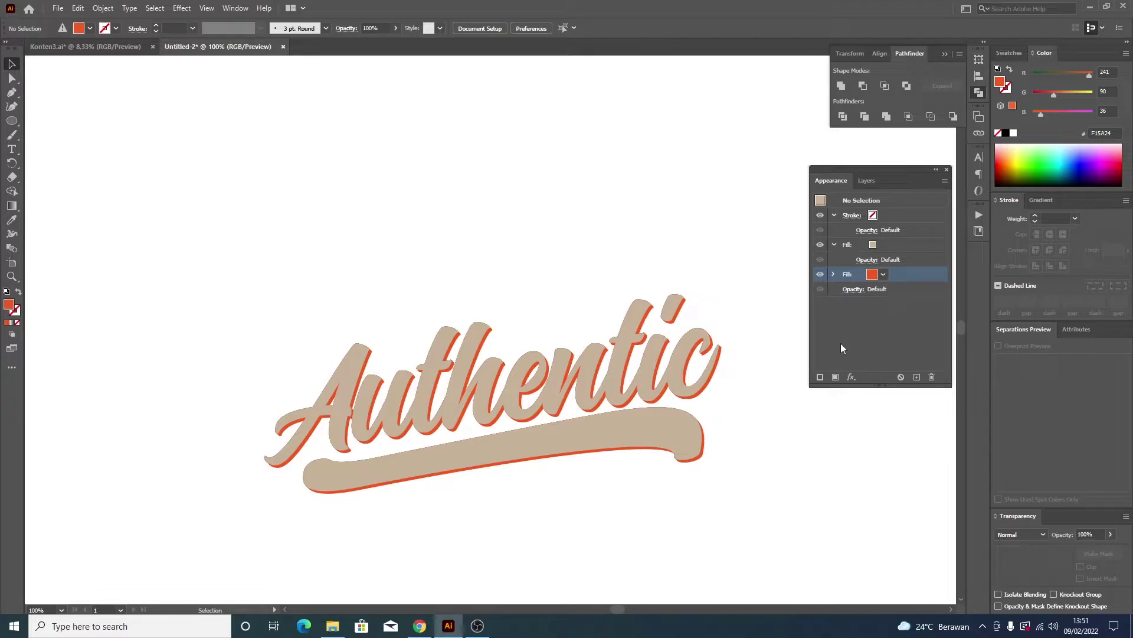
click(834, 377)
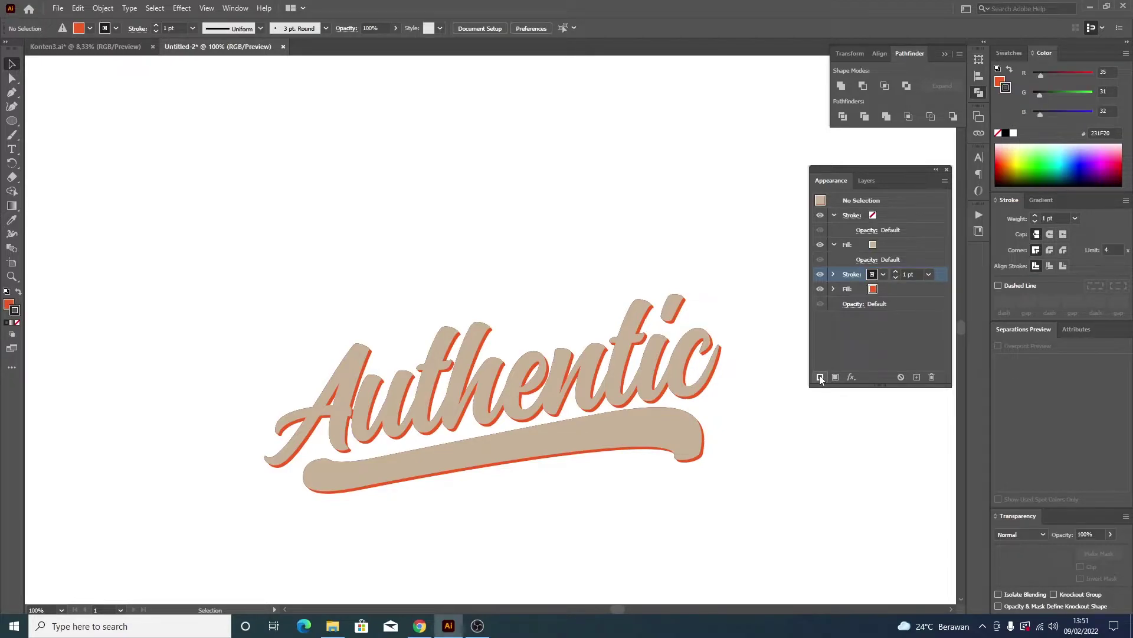
- Thicken the new stroke to 8 pt
click(896, 273)
click(896, 273)
click(896, 273)
click(896, 273)
click(884, 274)
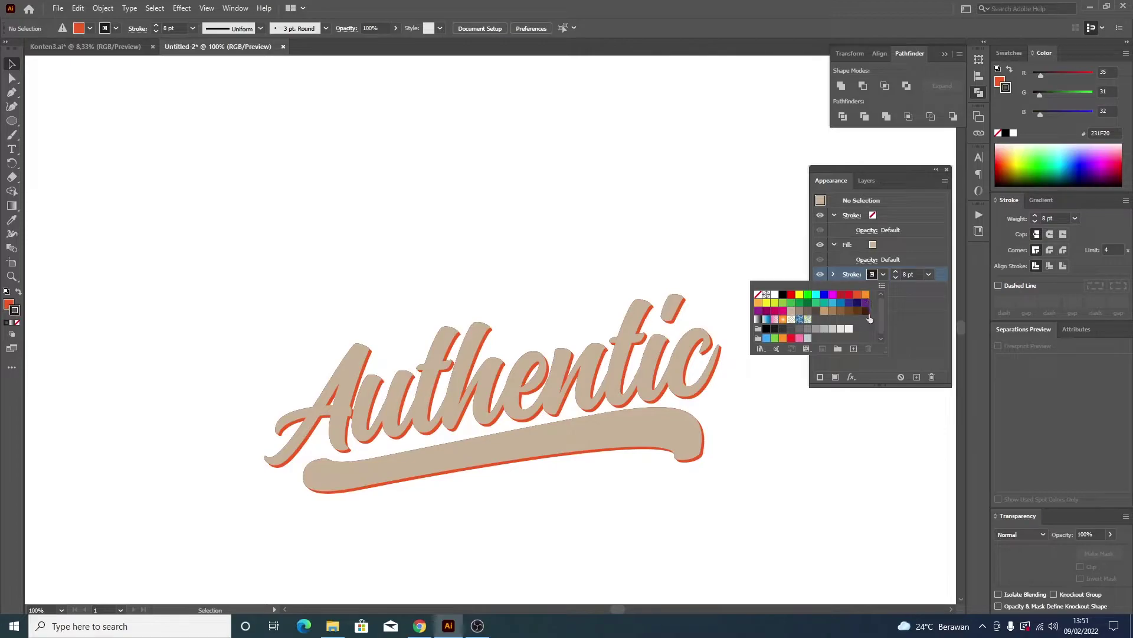
click(918, 318)
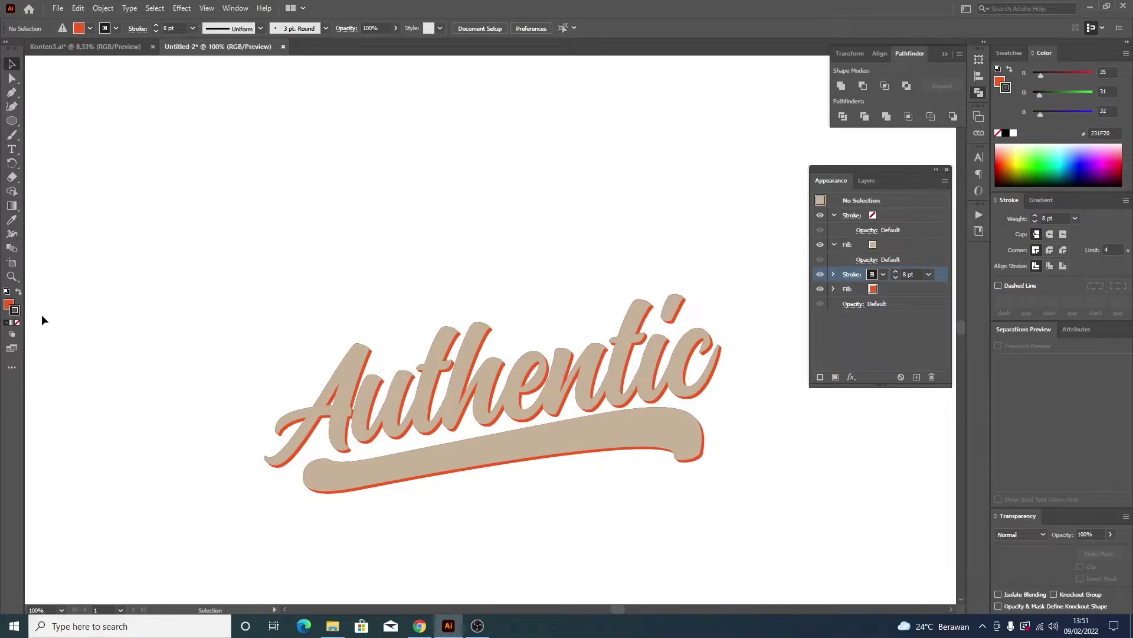
- Set the stroke colour to dark slate blue 2E333F and reselect the Authentic lettering group
double_click(14, 312)
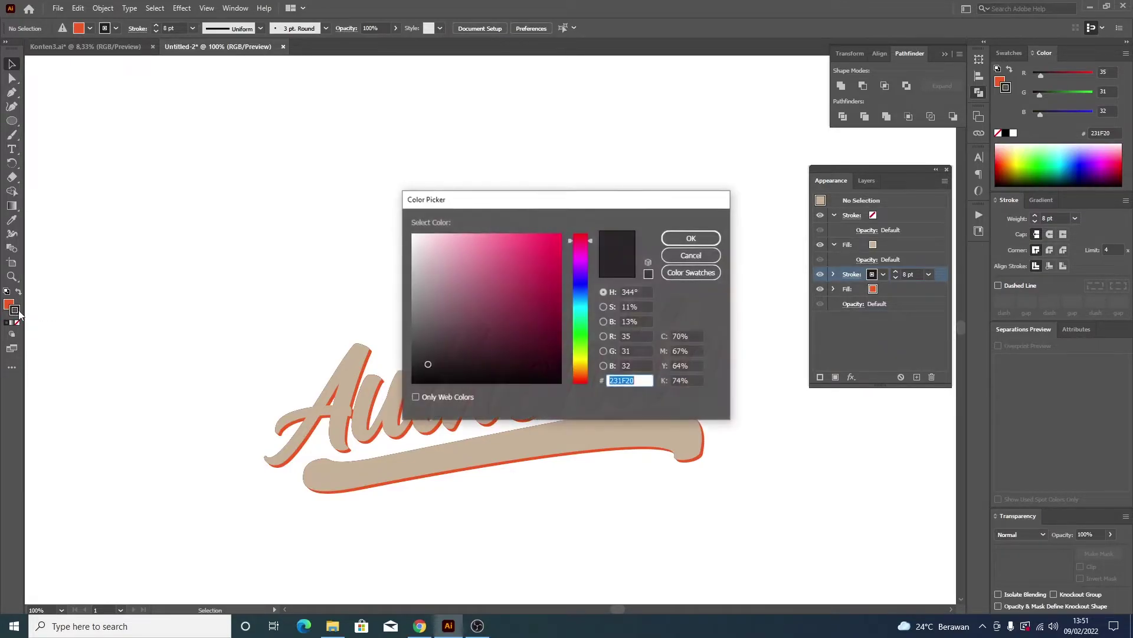
drag(592, 248, 591, 280)
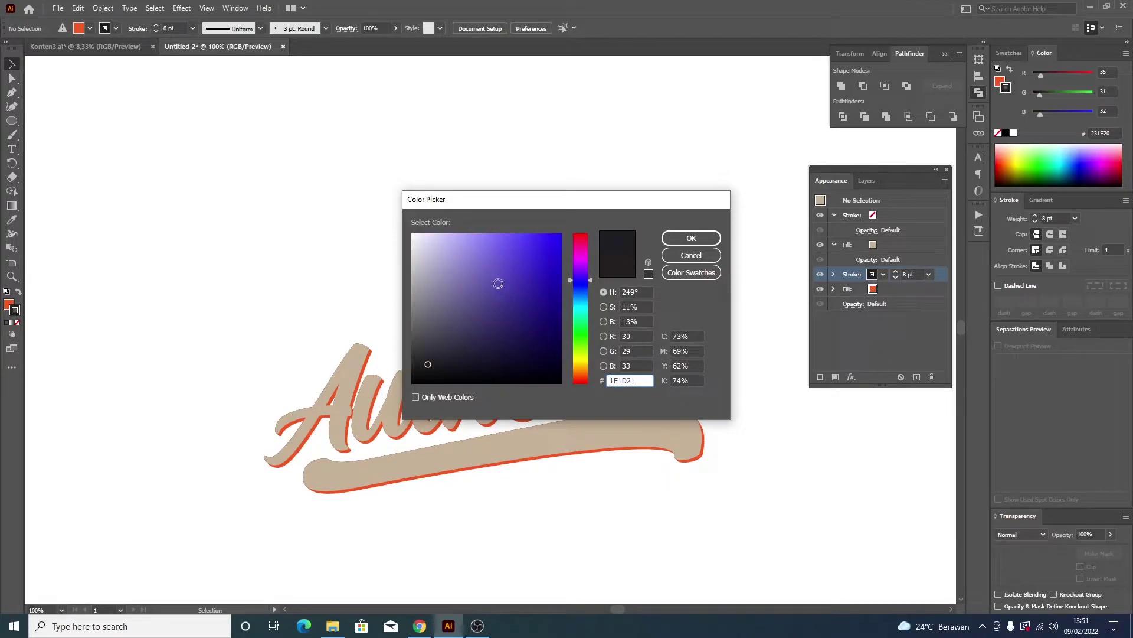
click(463, 337)
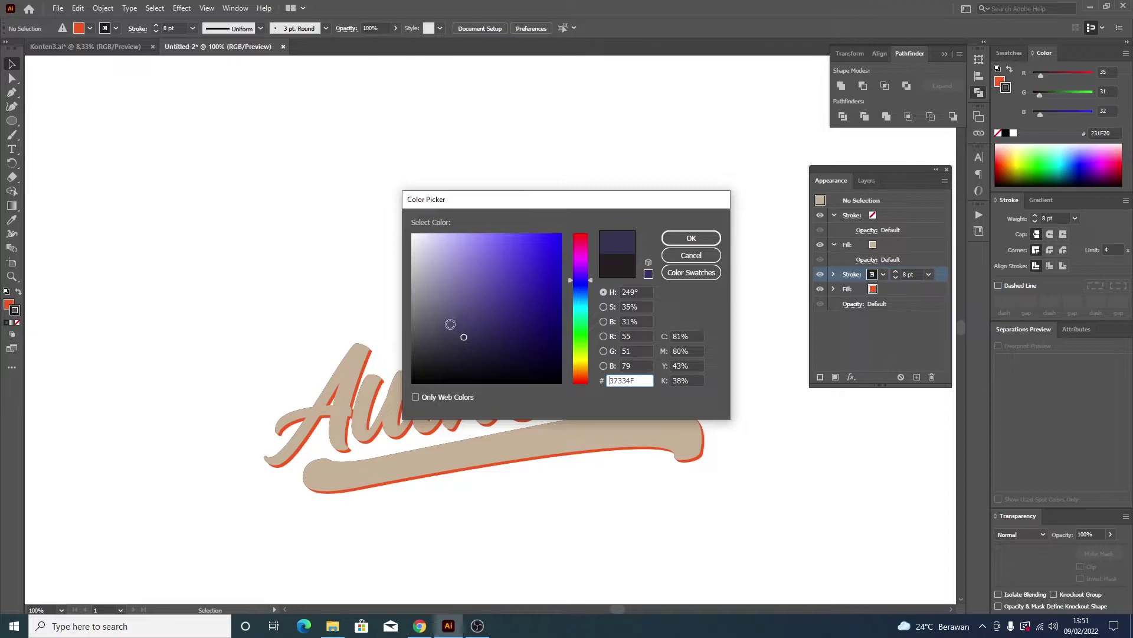
click(449, 326)
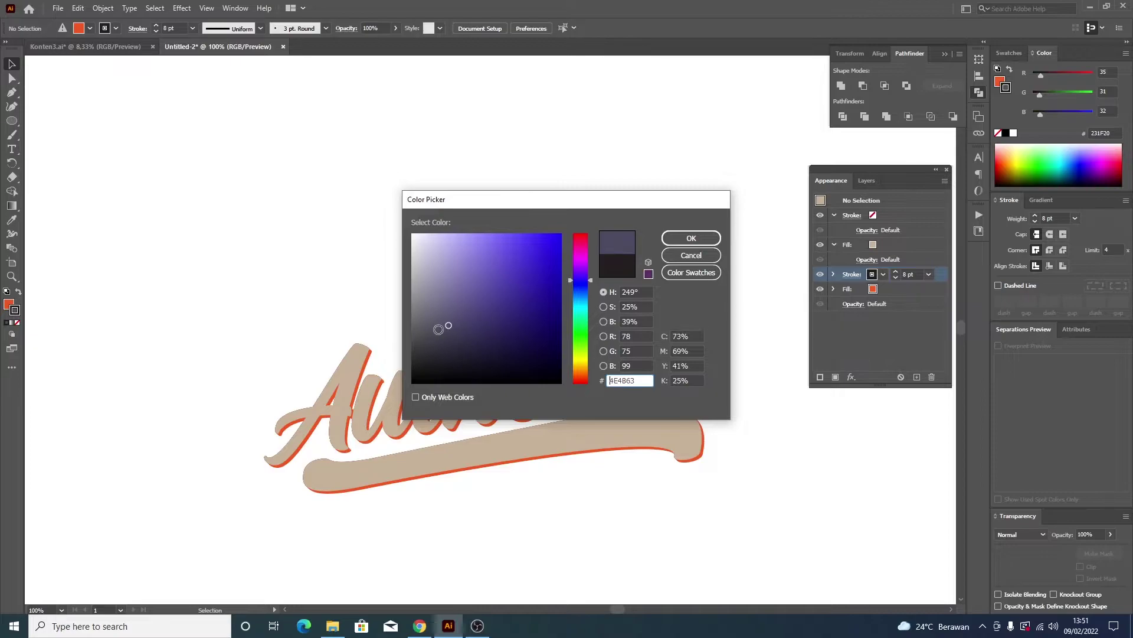
click(590, 283)
drag(590, 282, 591, 289)
drag(478, 333, 454, 349)
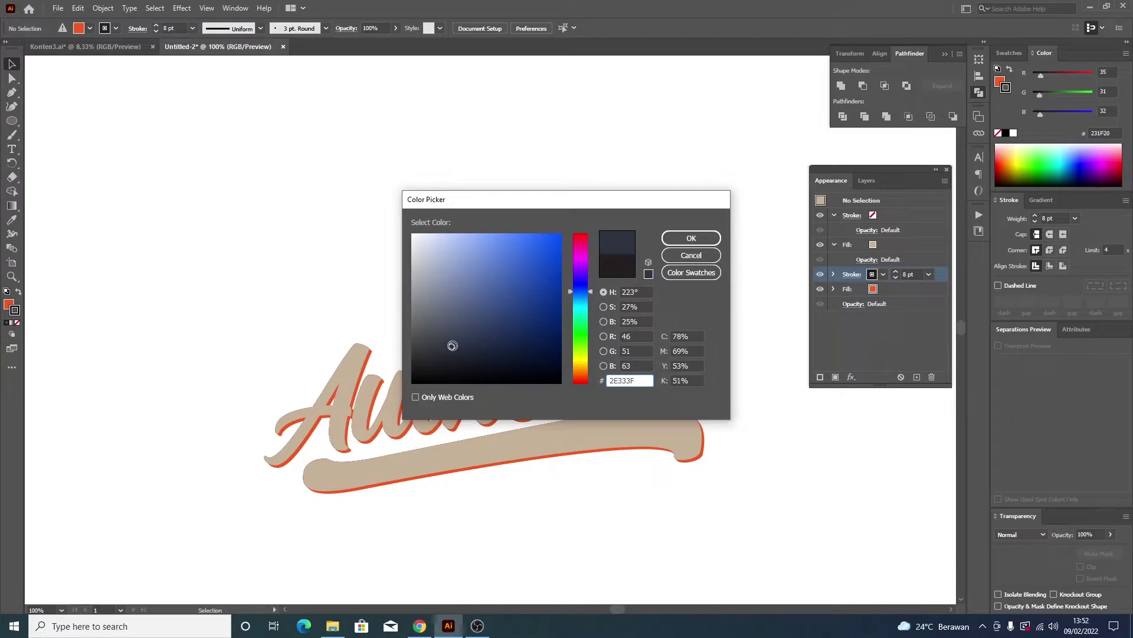
click(698, 242)
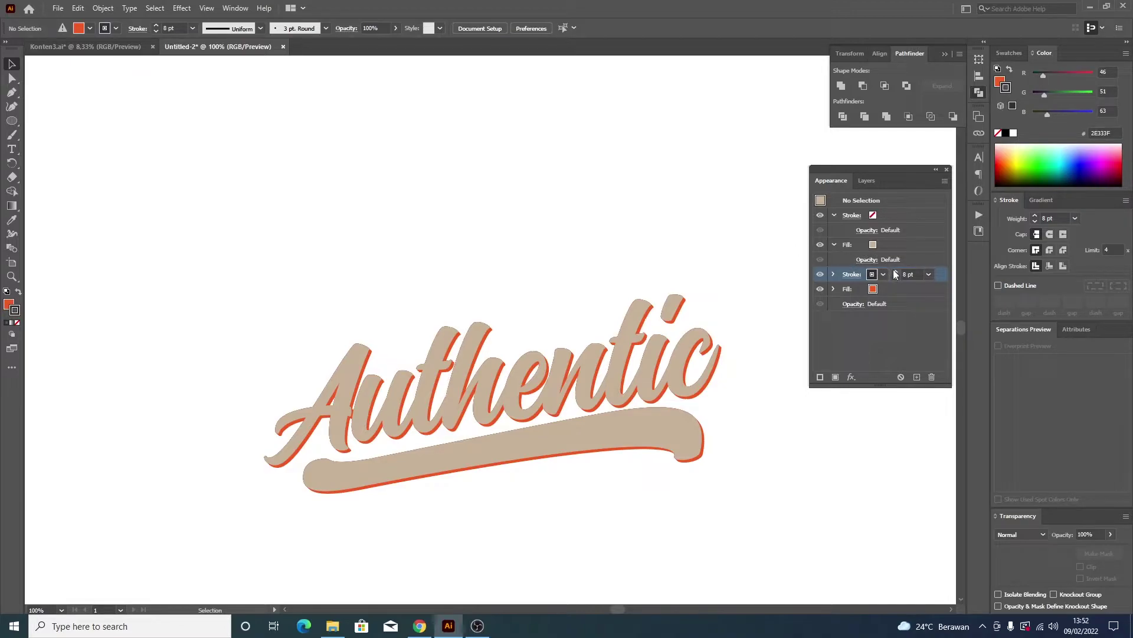
click(895, 338)
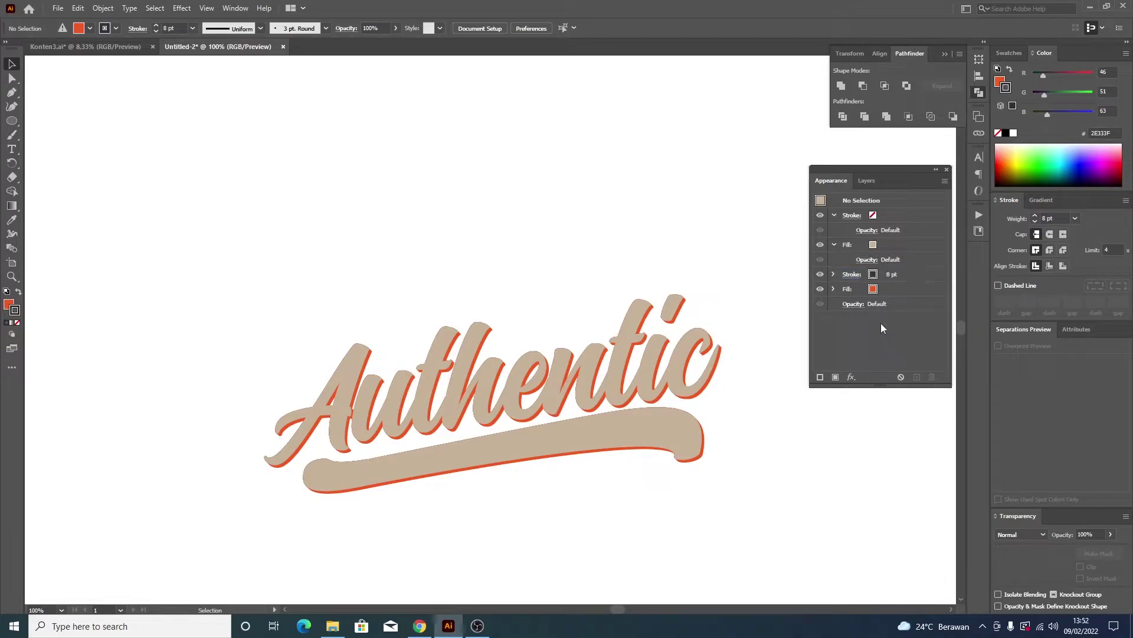
click(693, 372)
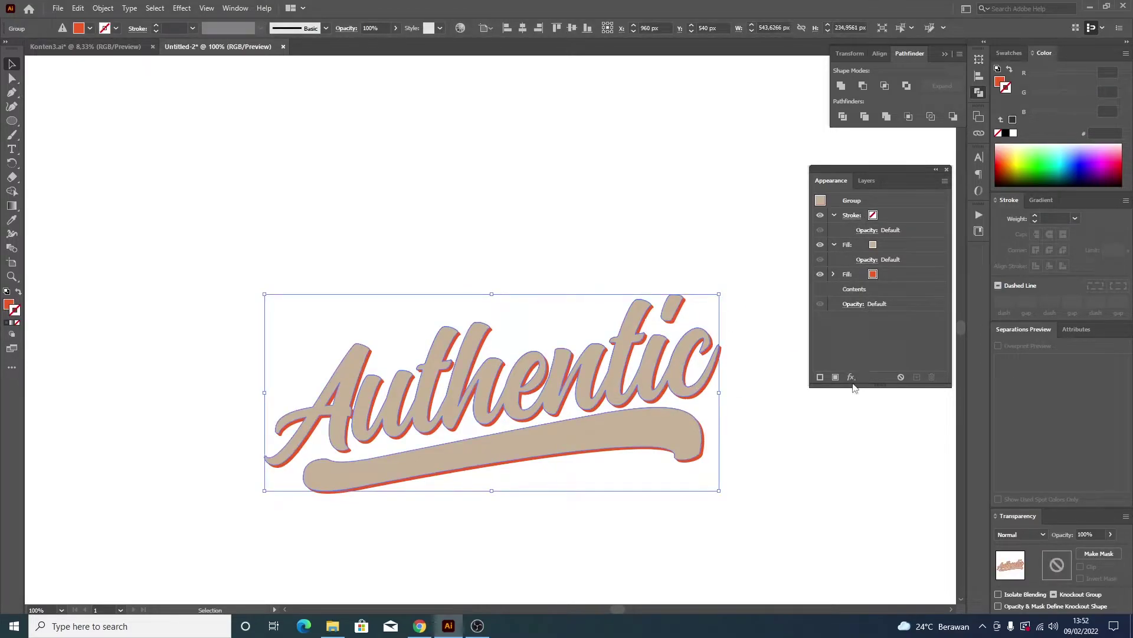
- Add a dark outline stroke to the Authentic group, move it below the fills, and weight it up to 5 pt
click(819, 376)
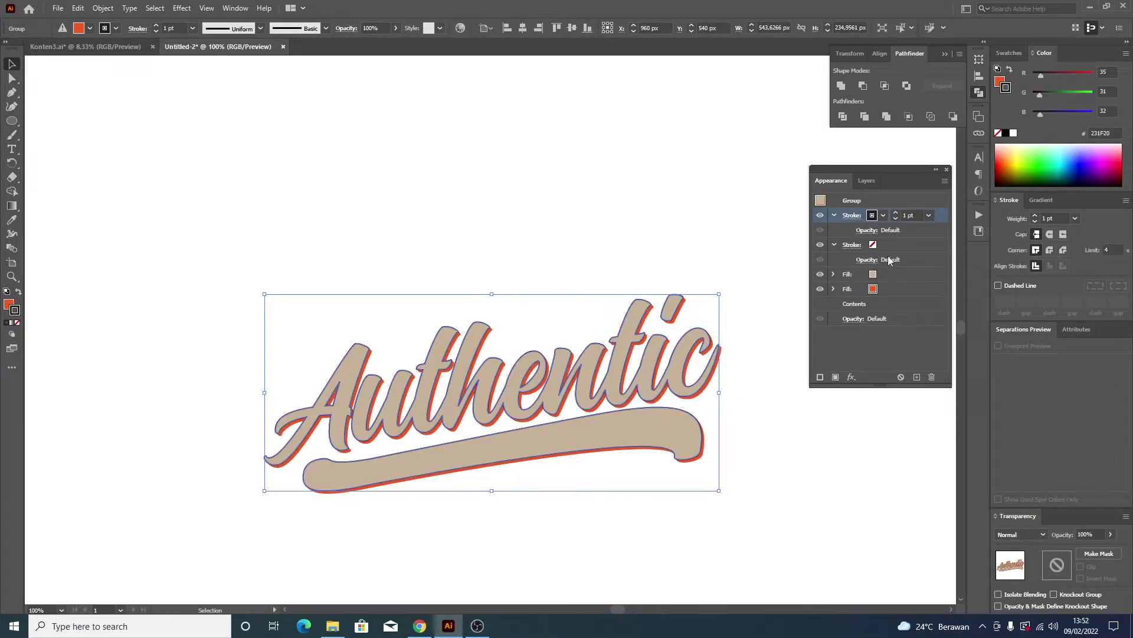
click(895, 212)
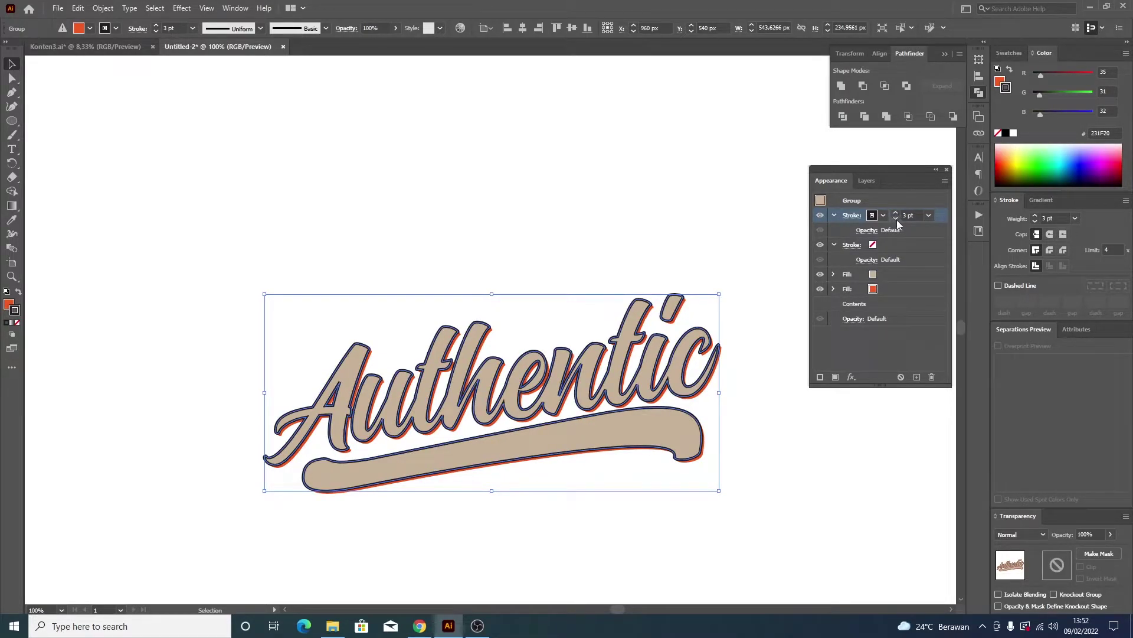
drag(943, 214, 931, 310)
click(914, 291)
click(896, 286)
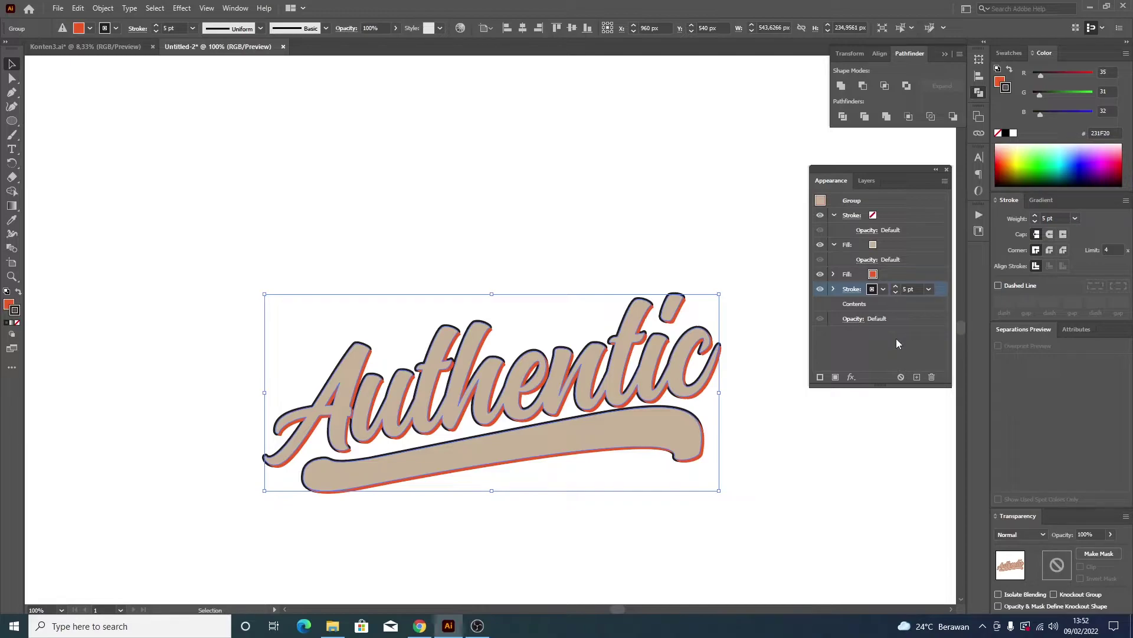
click(851, 378)
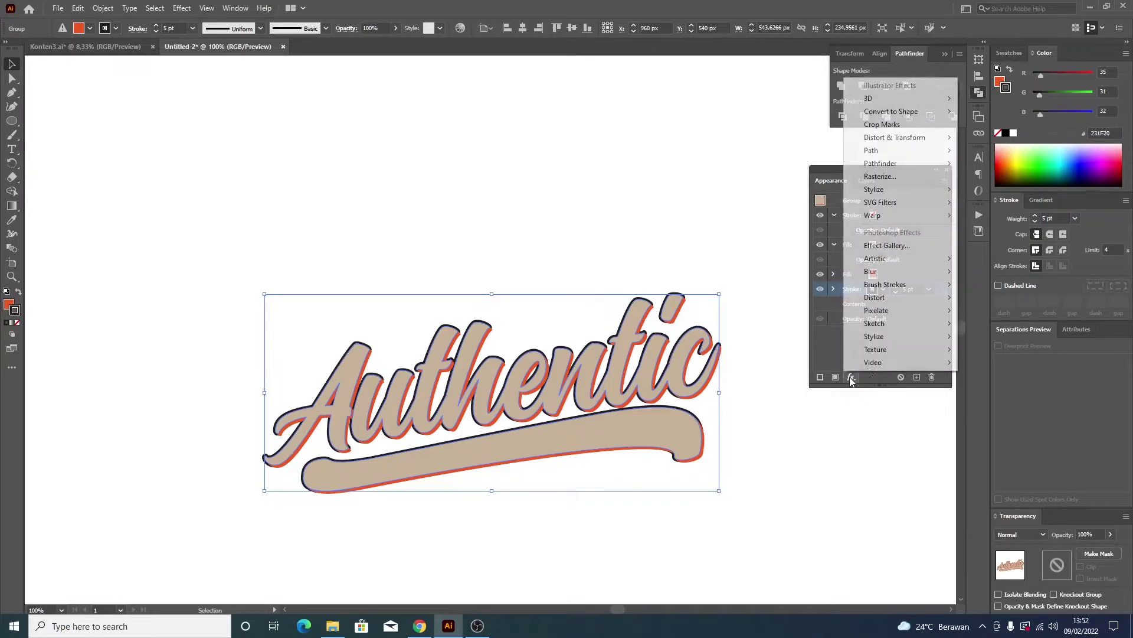
- Add a Transform effect to the outline with 4 px horizontal and vertical moves and 25 copies
mouse_move(894, 137)
click(1017, 177)
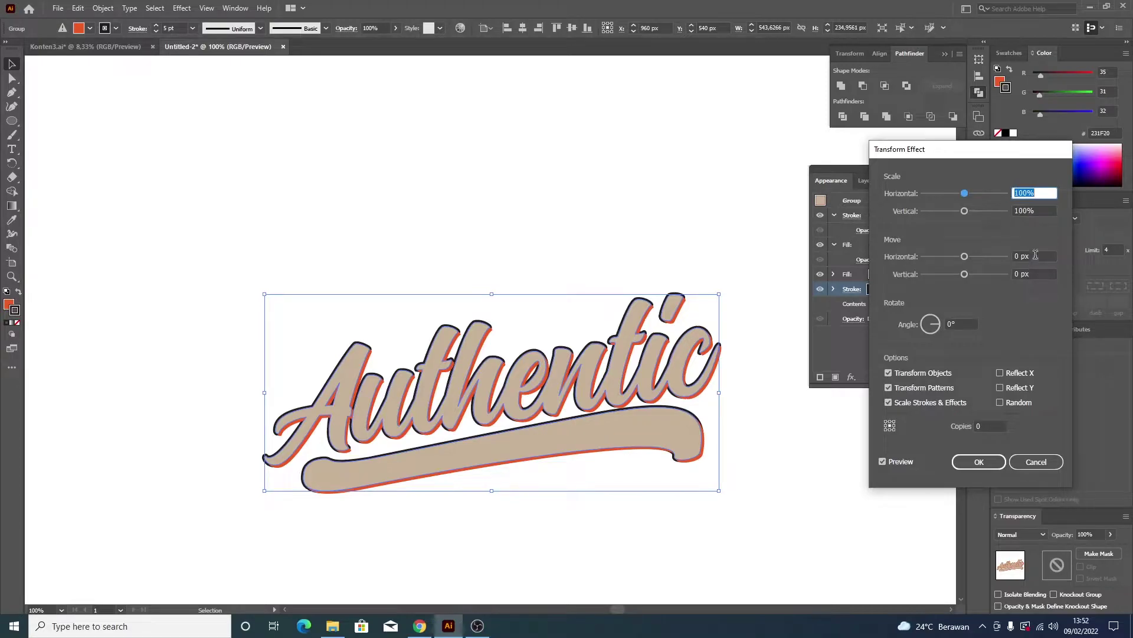
drag(1034, 256, 1015, 258)
text(4)
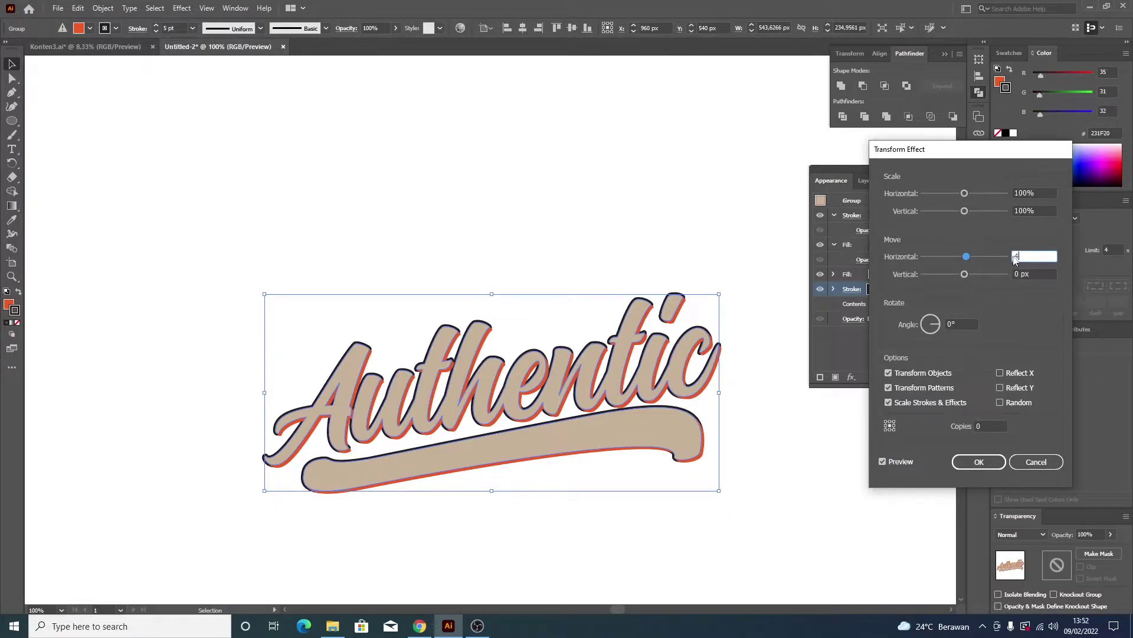
key(Tab)
text(4)
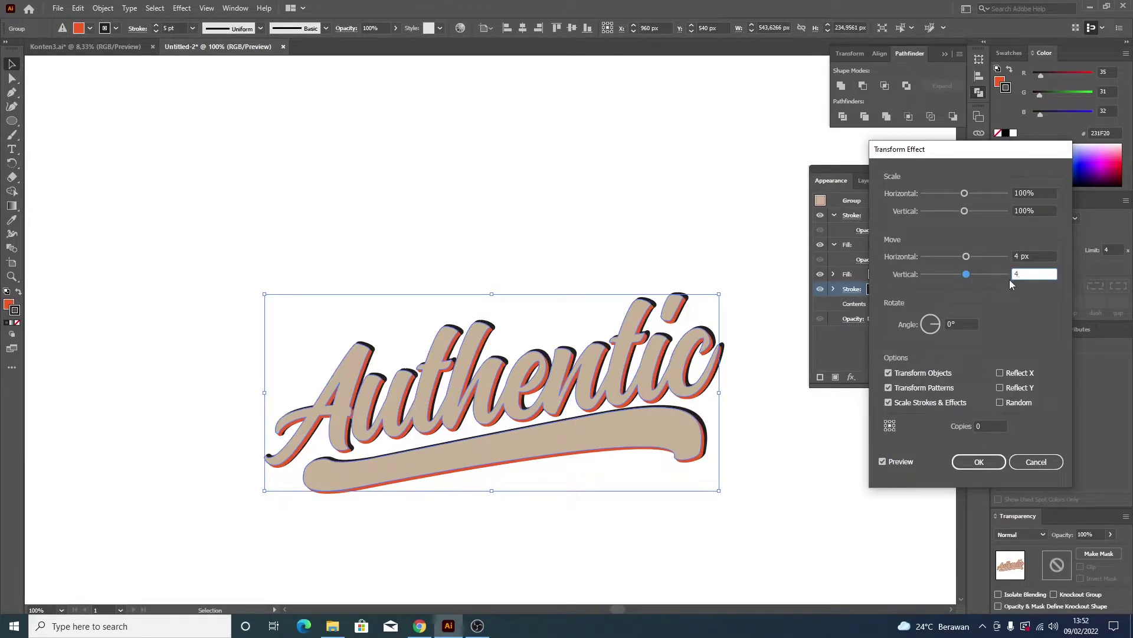
click(986, 426)
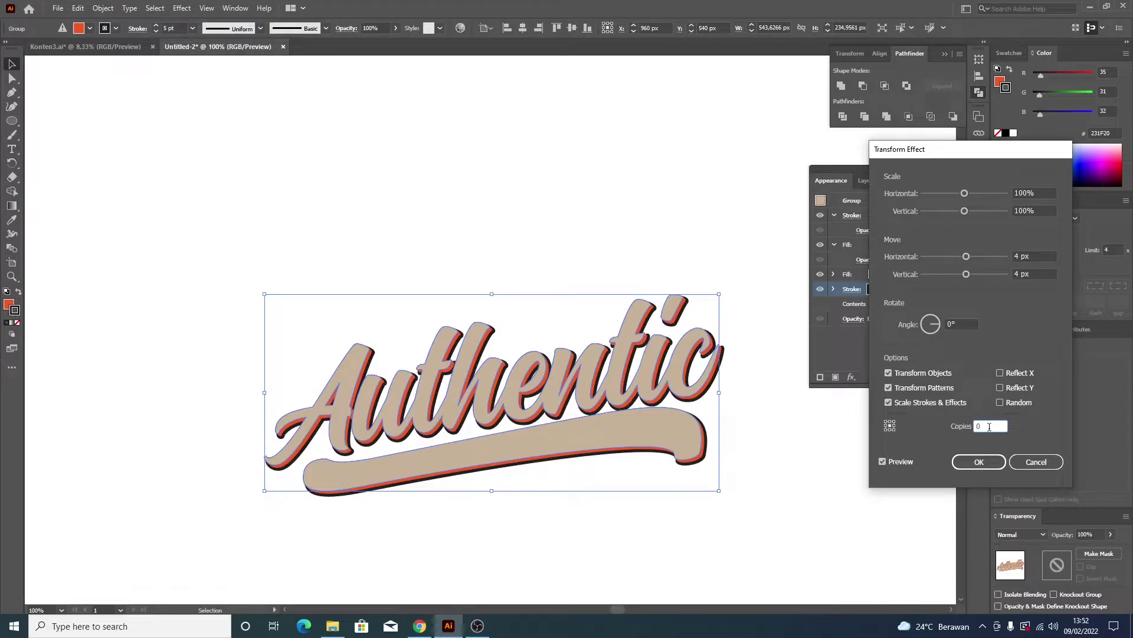
double_click(987, 426)
text(25)
click(1040, 273)
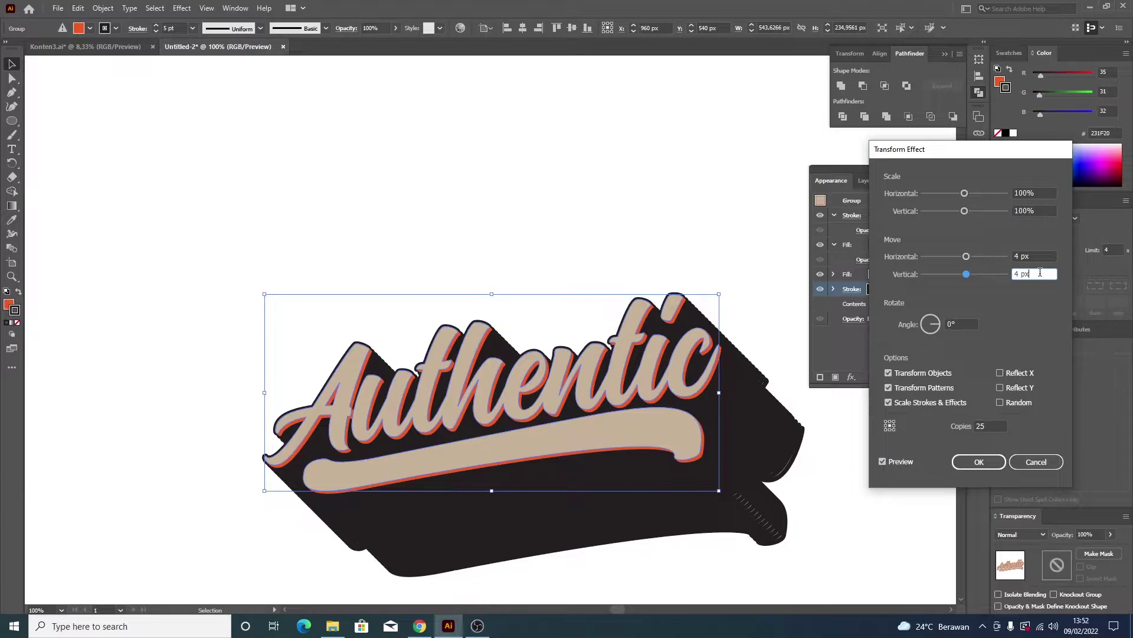
- Reduce the Transform move offsets to 2 px horizontal and 2 px vertical
drag(1021, 275, 1007, 285)
text(3)
triple_click(1035, 256)
text(43)
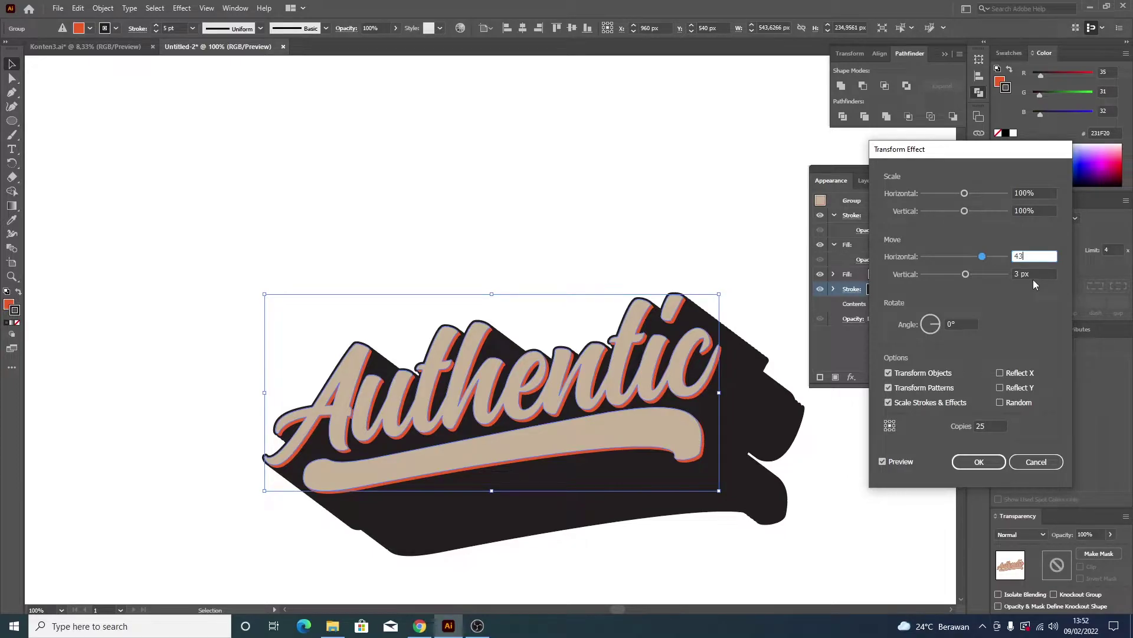
click(1038, 275)
triple_click(1030, 256)
text(3)
click(1031, 272)
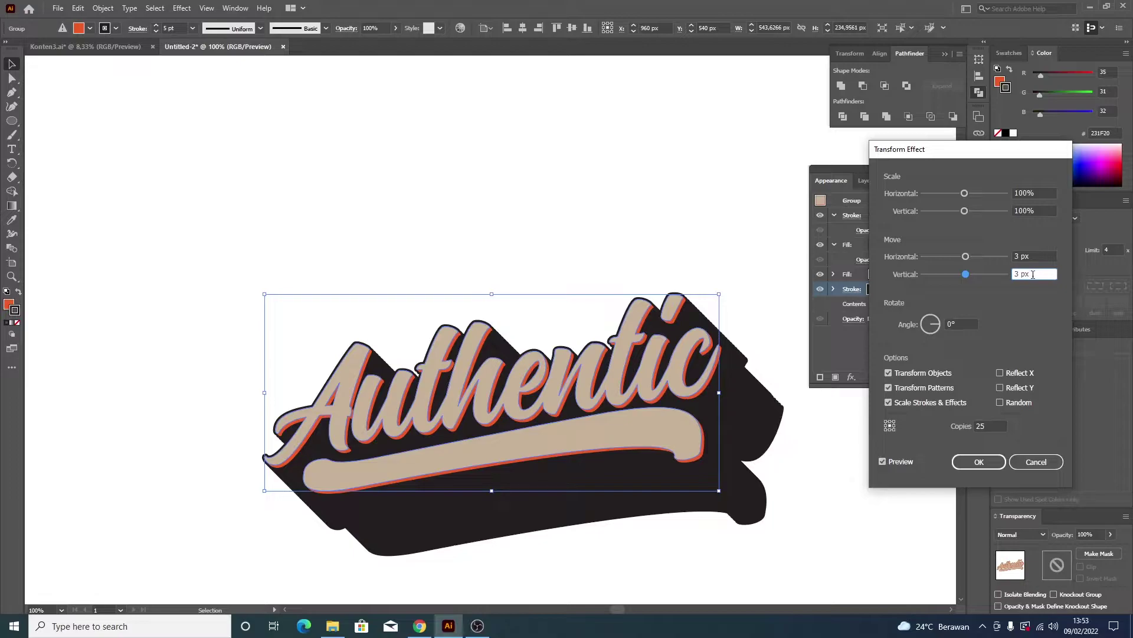
triple_click(1024, 255)
text(2)
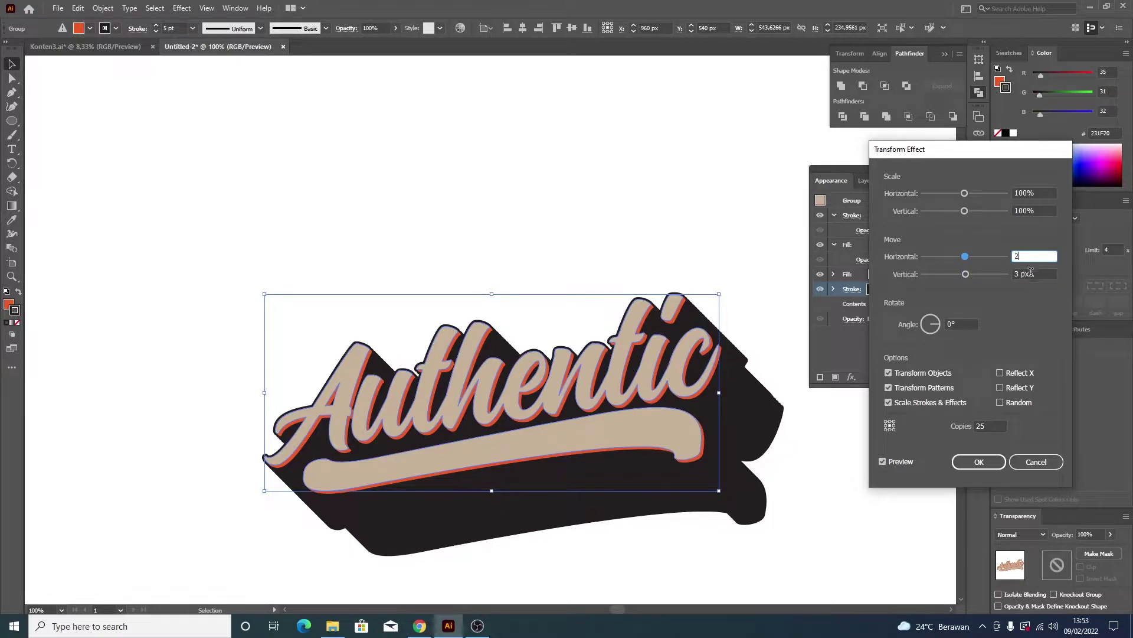
key(Tab)
text(2)
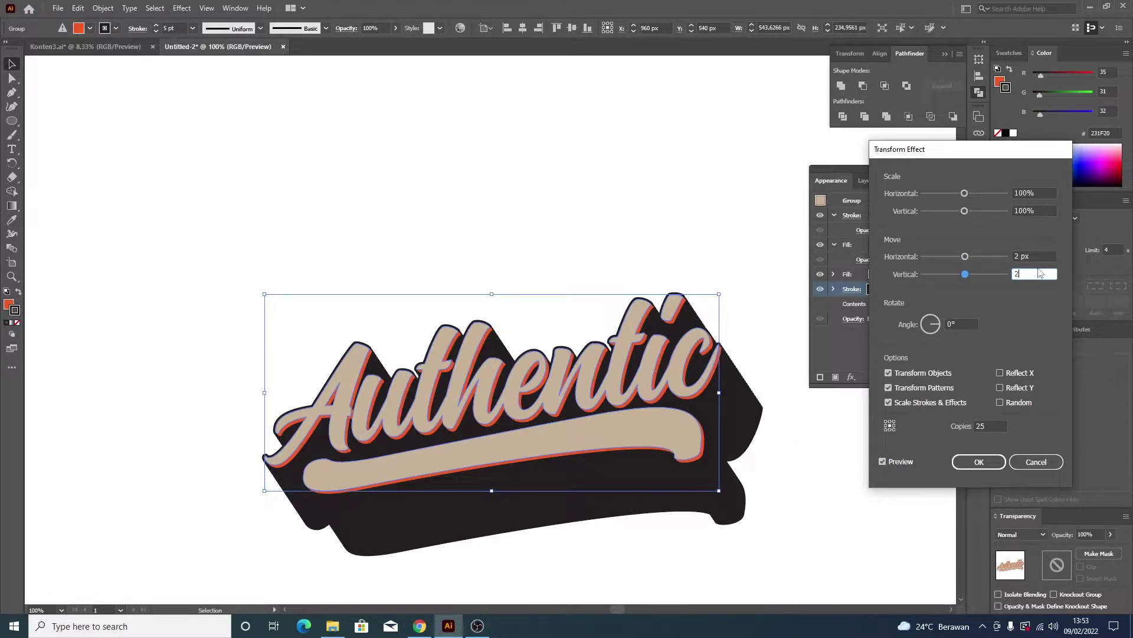
key(shift+Tab)
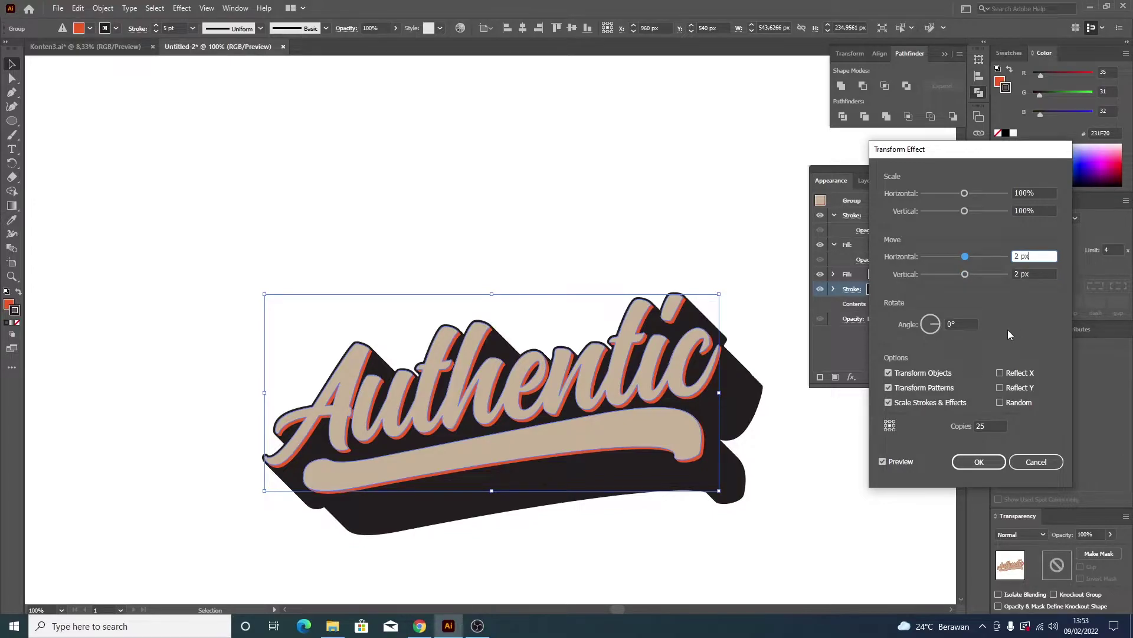
- Cut the copies to 15 and apply the Transform extrusion effect
double_click(994, 425)
text(2)
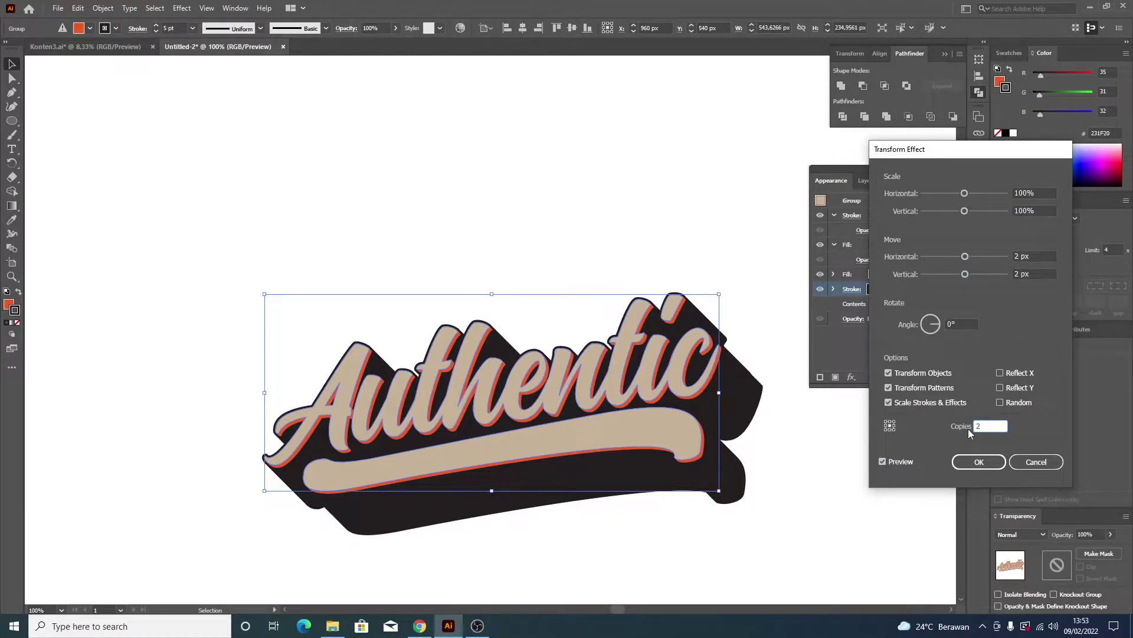
text(0)
click(1042, 274)
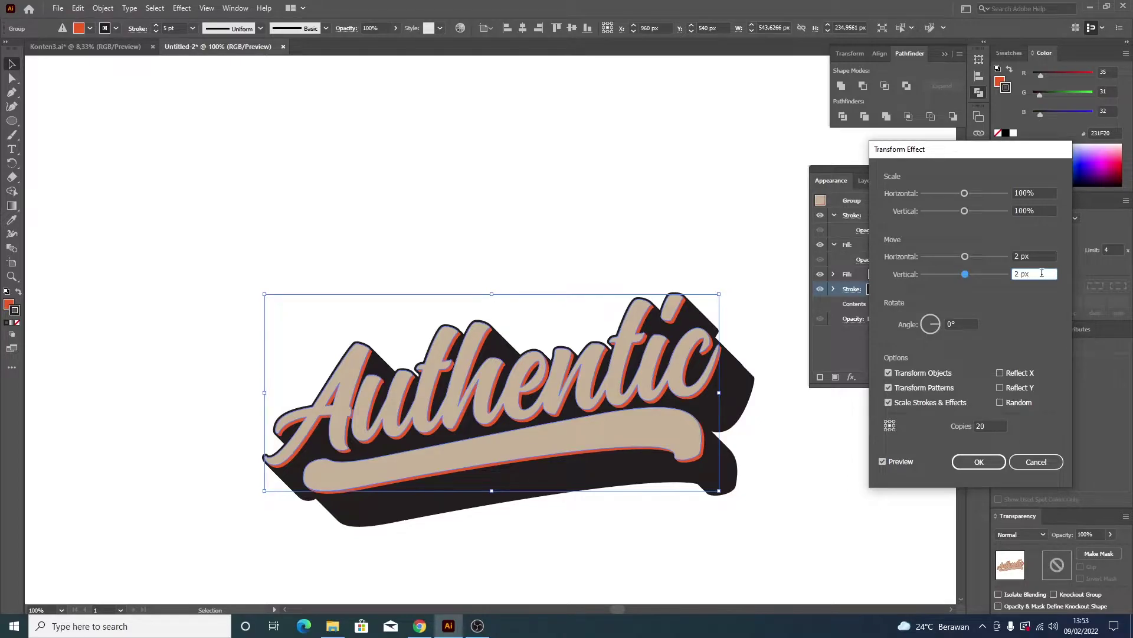
double_click(981, 426)
text(15)
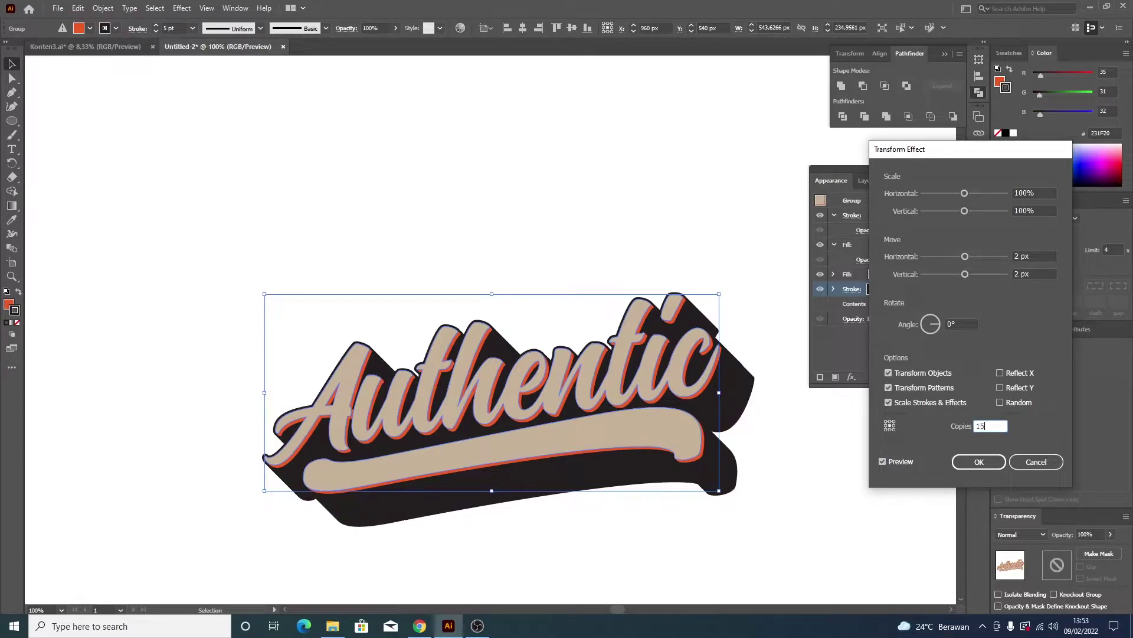
click(1033, 273)
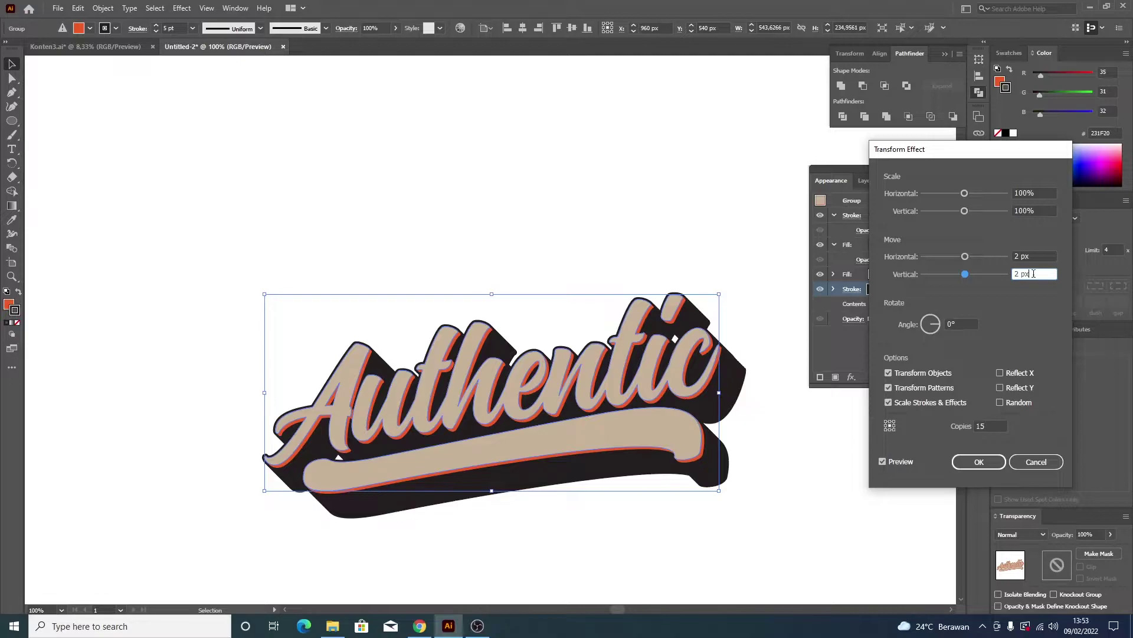
click(979, 462)
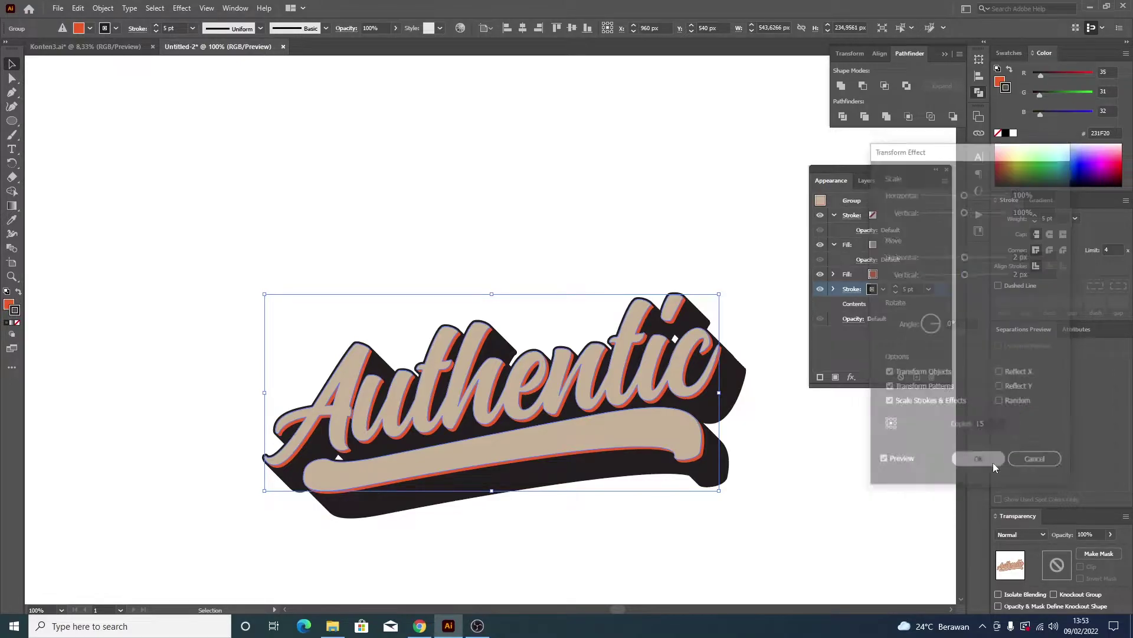
- Draw a rectangle covering the whole artboard
click(854, 438)
alt+scroll(751, 399, down, 1)
scroll(785, 415, up, 1)
scroll(790, 413, down, 2)
drag(909, 177, 914, 142)
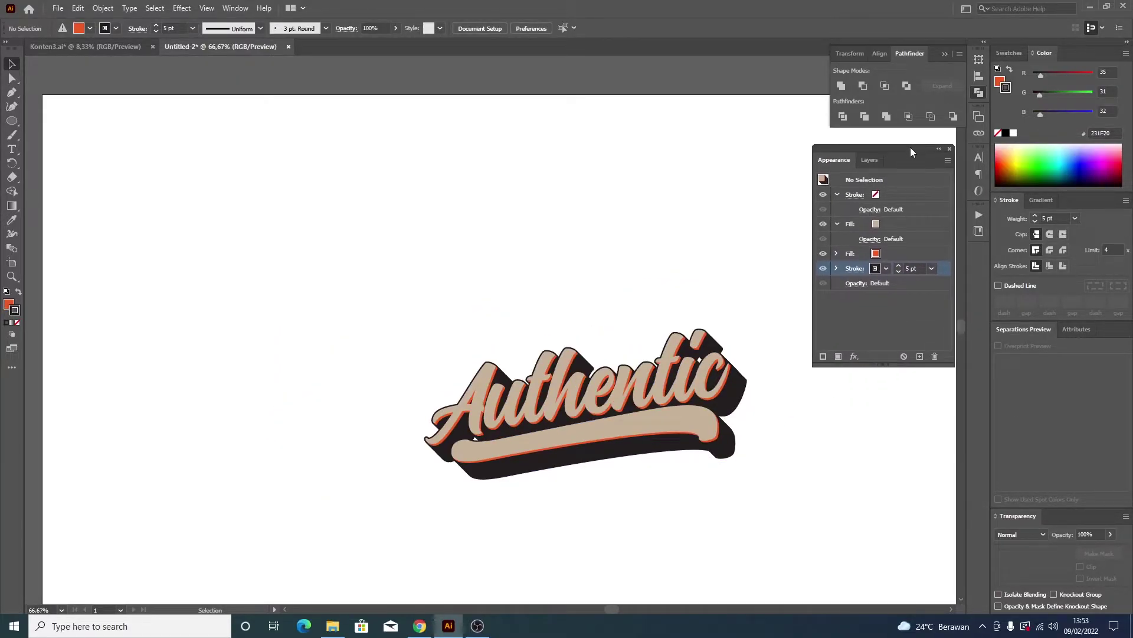
alt+scroll(849, 413, down, 1)
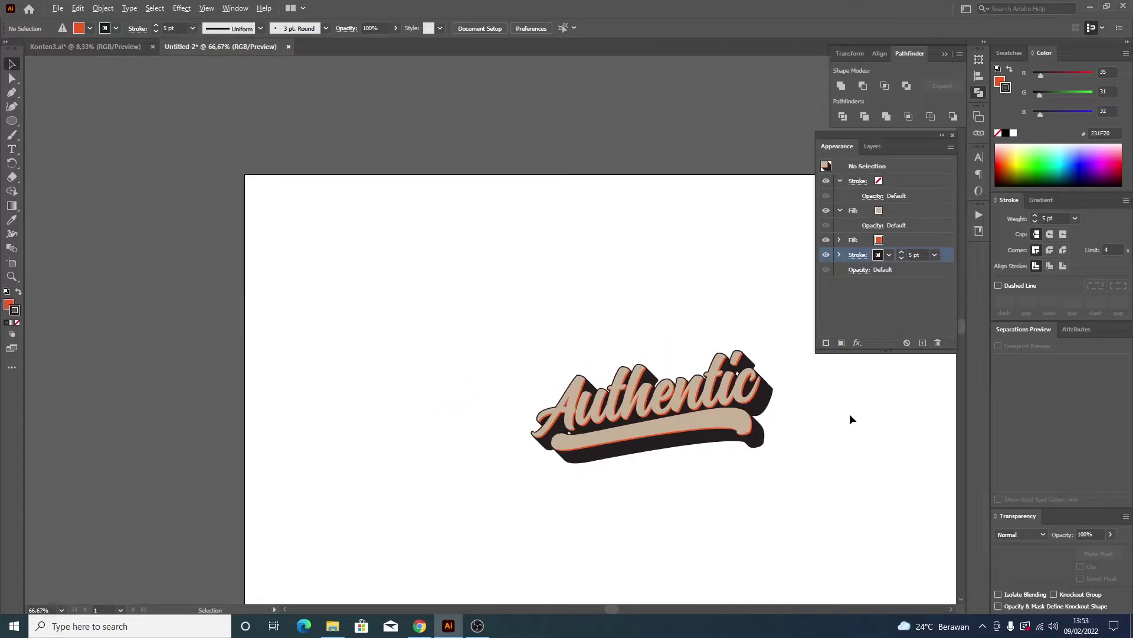
alt+scroll(881, 413, down, 1)
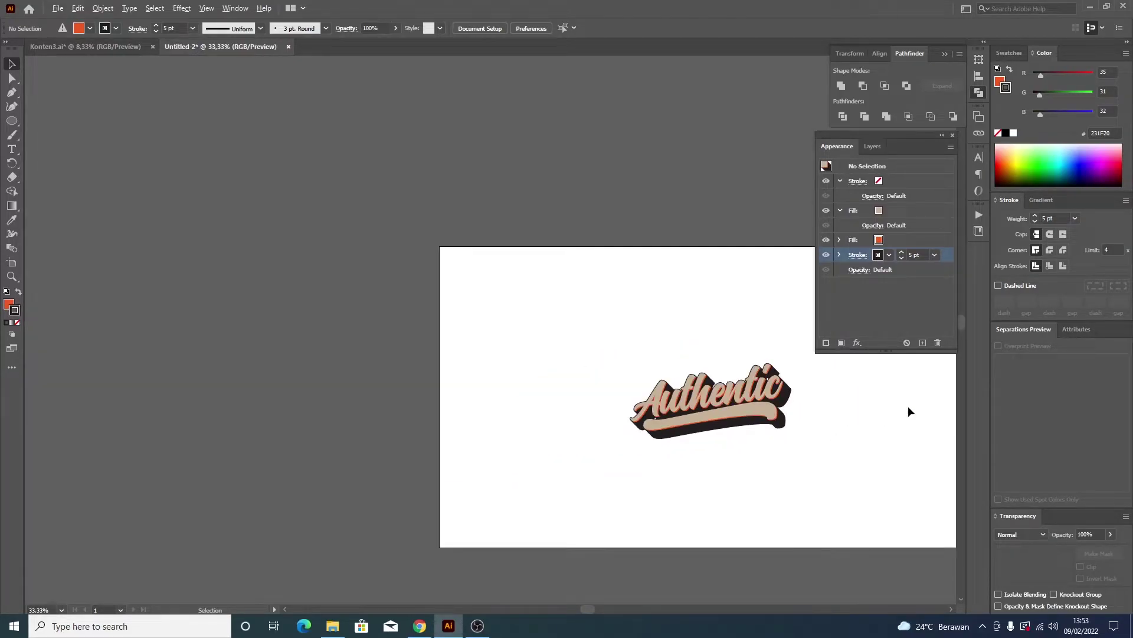
scroll(951, 608, right, 4)
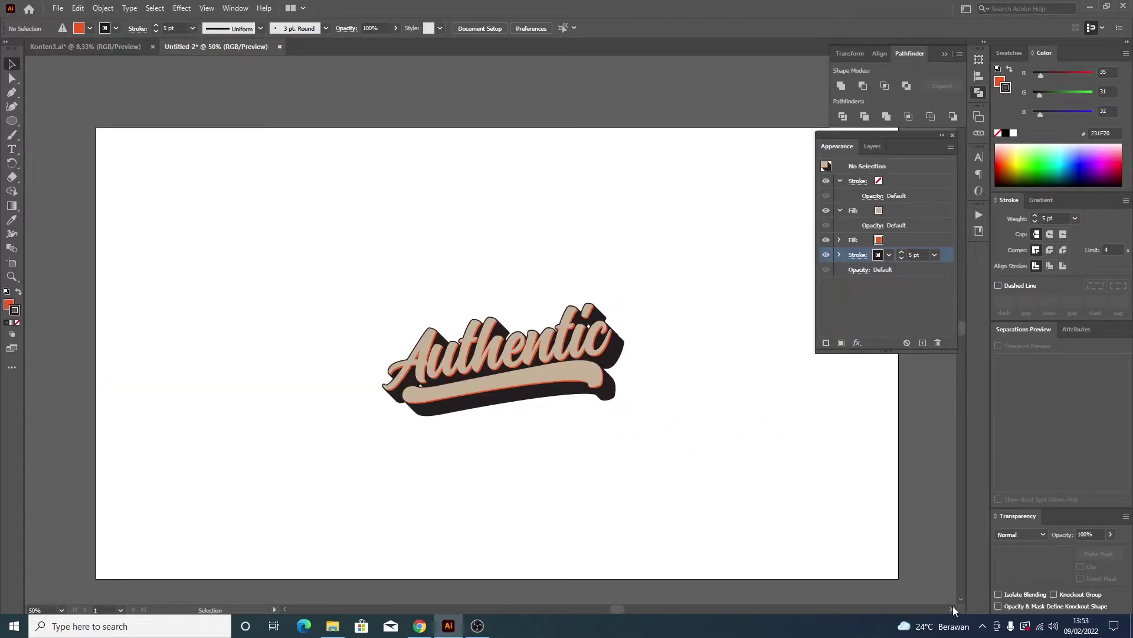
alt+scroll(388, 358, down, 1)
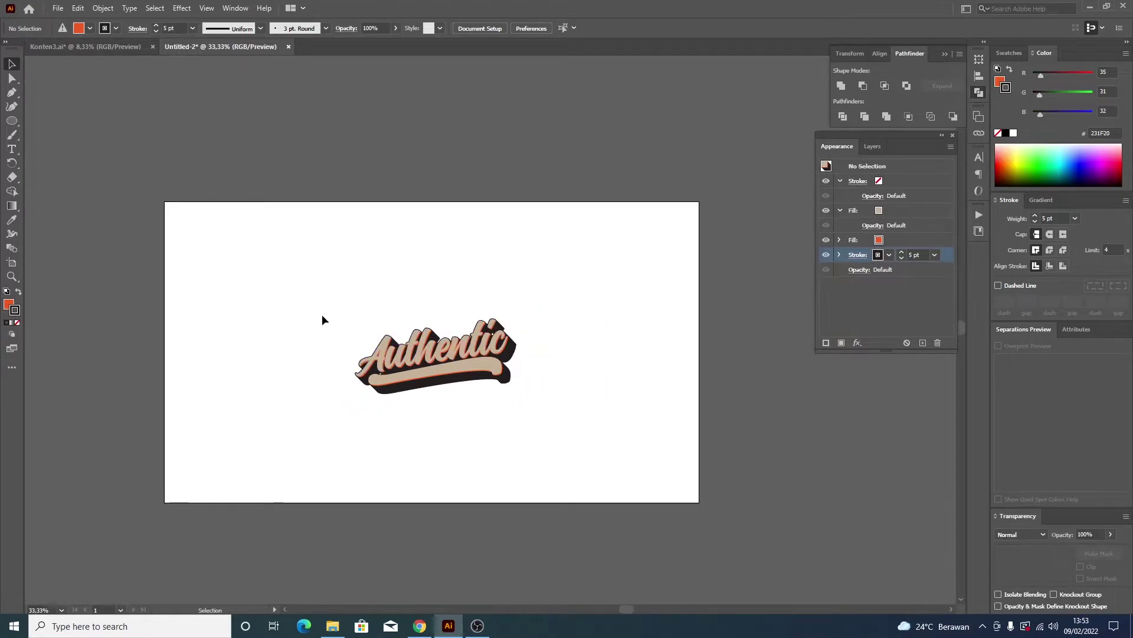
click(16, 121)
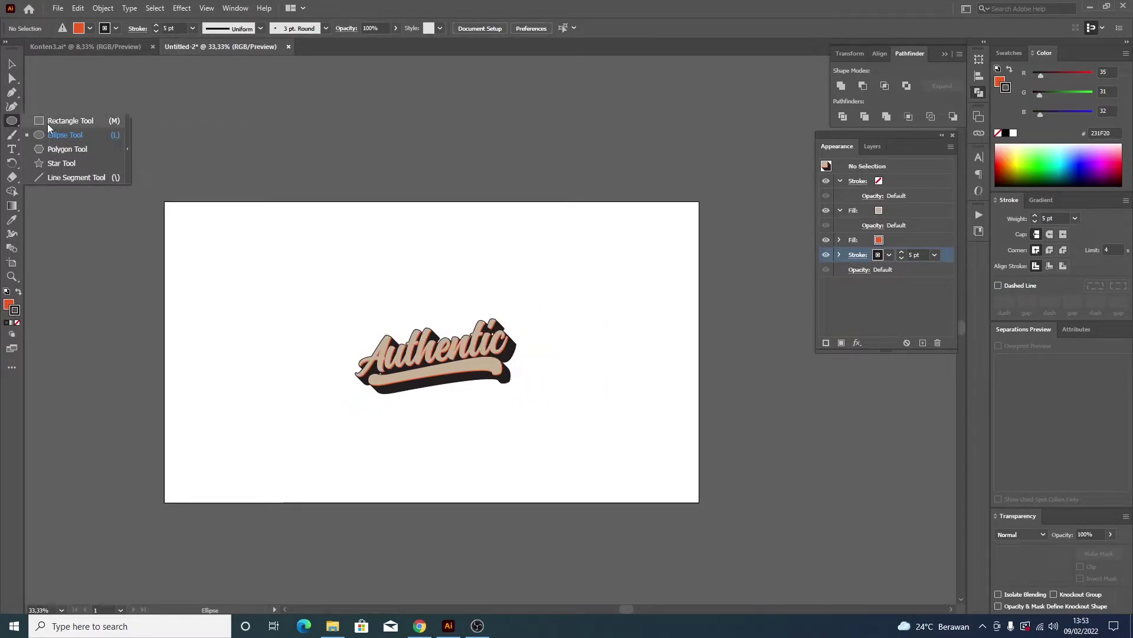
click(50, 121)
drag(163, 203, 686, 495)
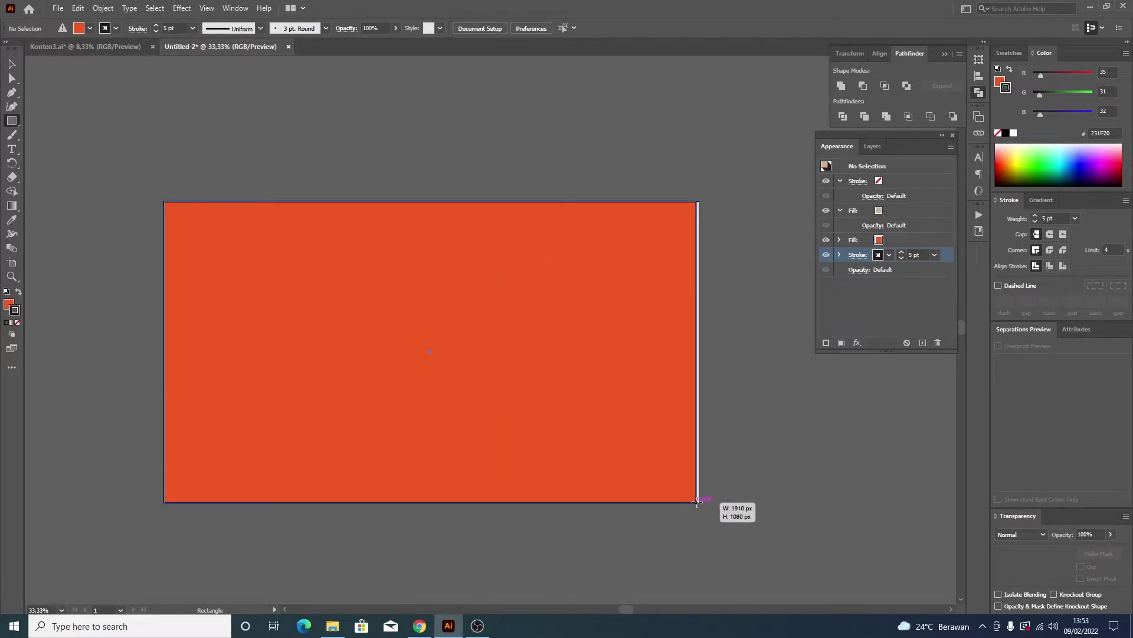
drag(686, 494, 699, 502)
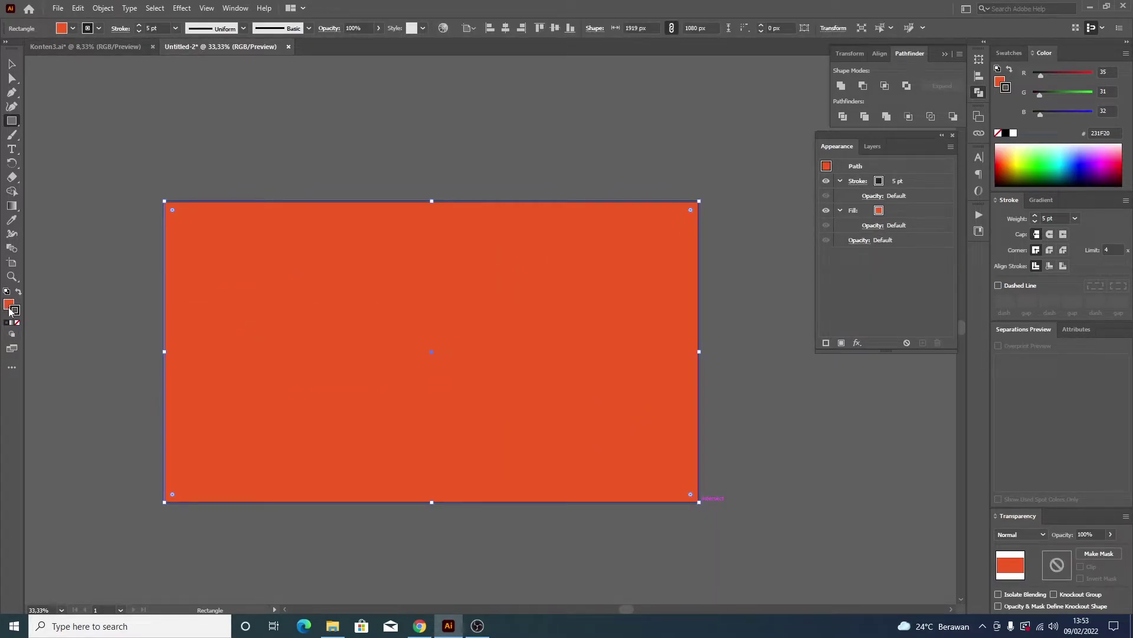
- Fill the background rectangle with a tan swatch
click(17, 323)
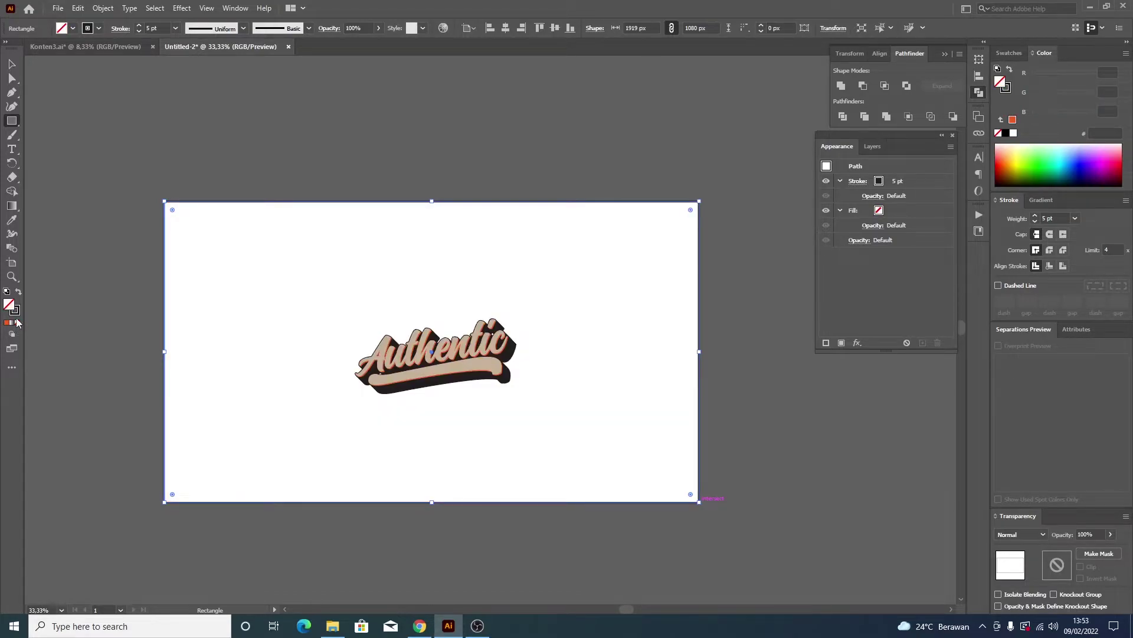
click(15, 309)
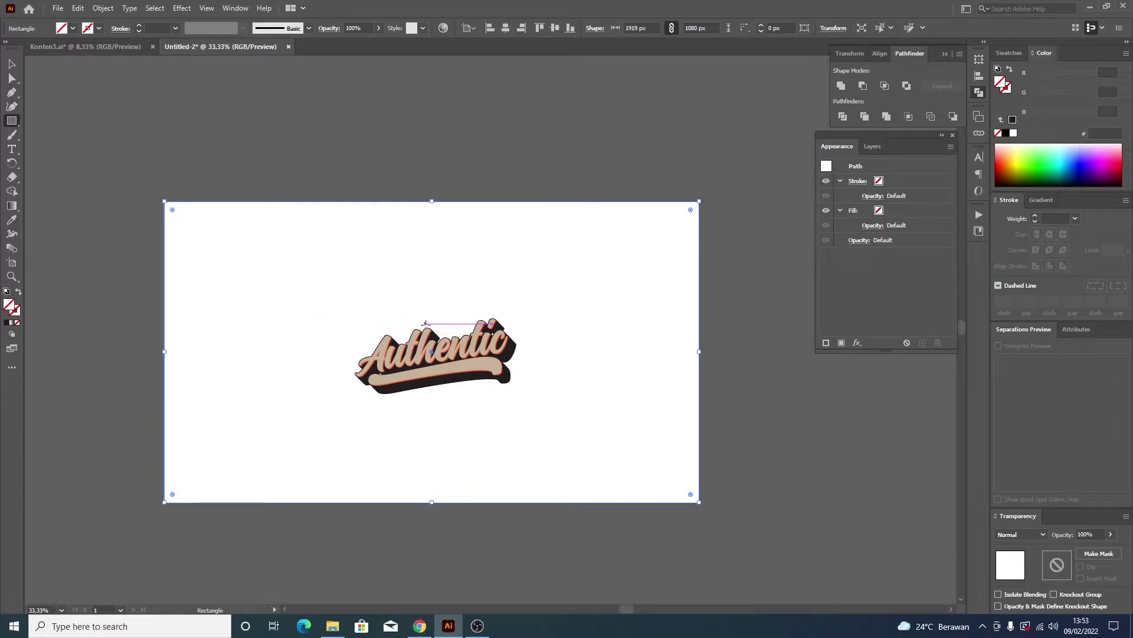
key(i)
scroll(425, 341, up, 1)
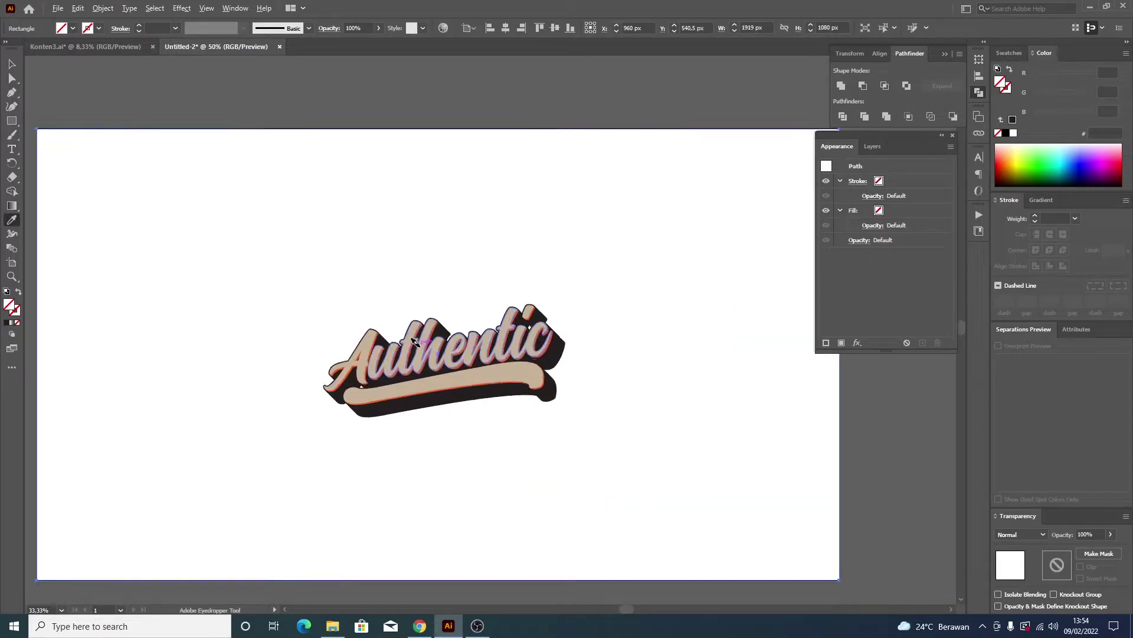
scroll(427, 343, up, 1)
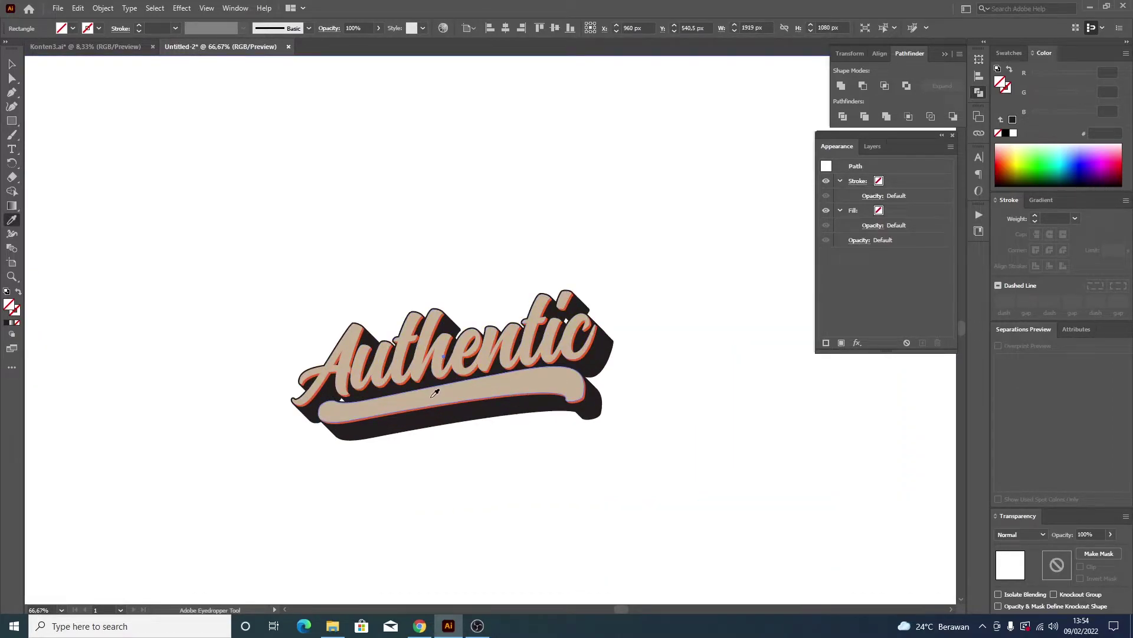
click(431, 396)
key(ctrl+z)
click(412, 396)
key(ctrl+z)
click(73, 28)
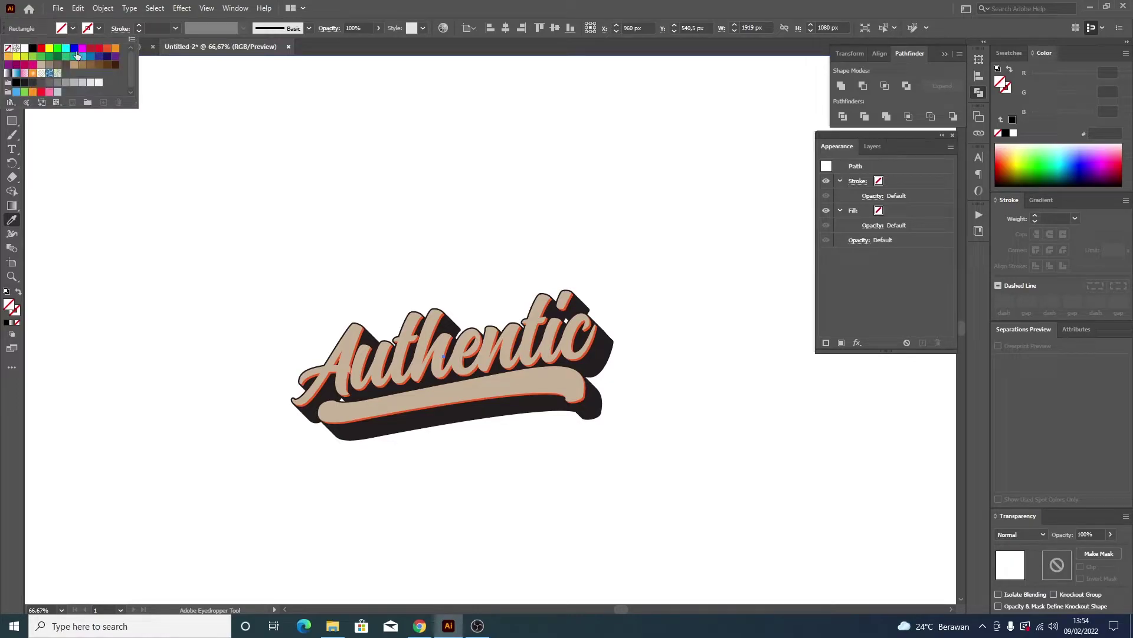
click(43, 71)
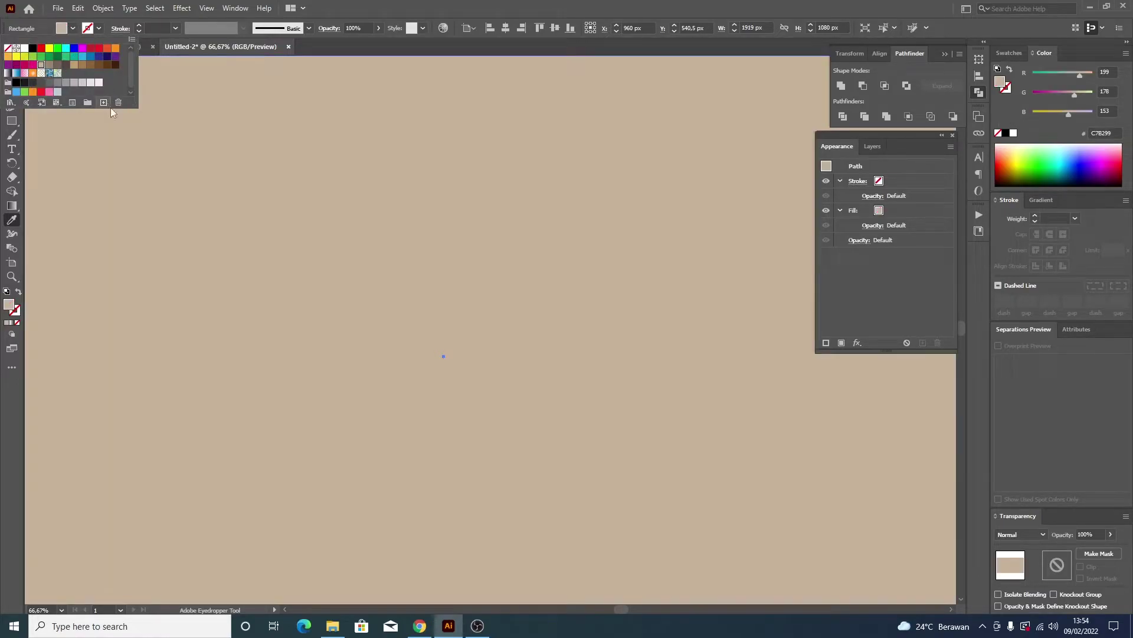
- Send the tan rectangle behind the Authentic lettering and reselect the lettering group
scroll(355, 277, down, 2)
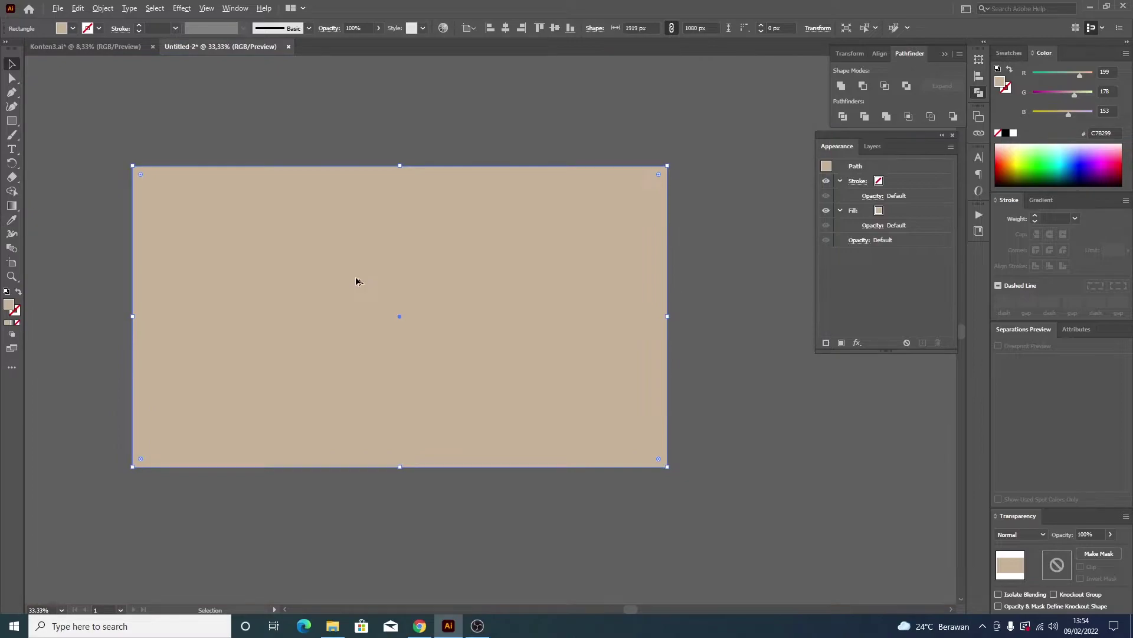
right_click(356, 274)
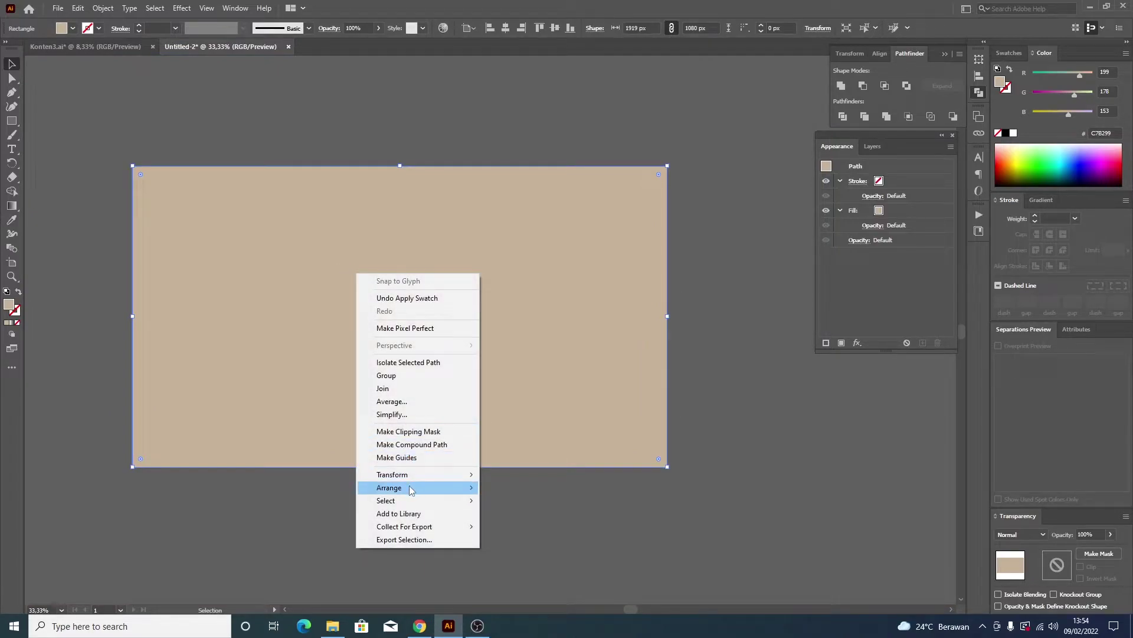
mouse_move(389, 487)
click(534, 525)
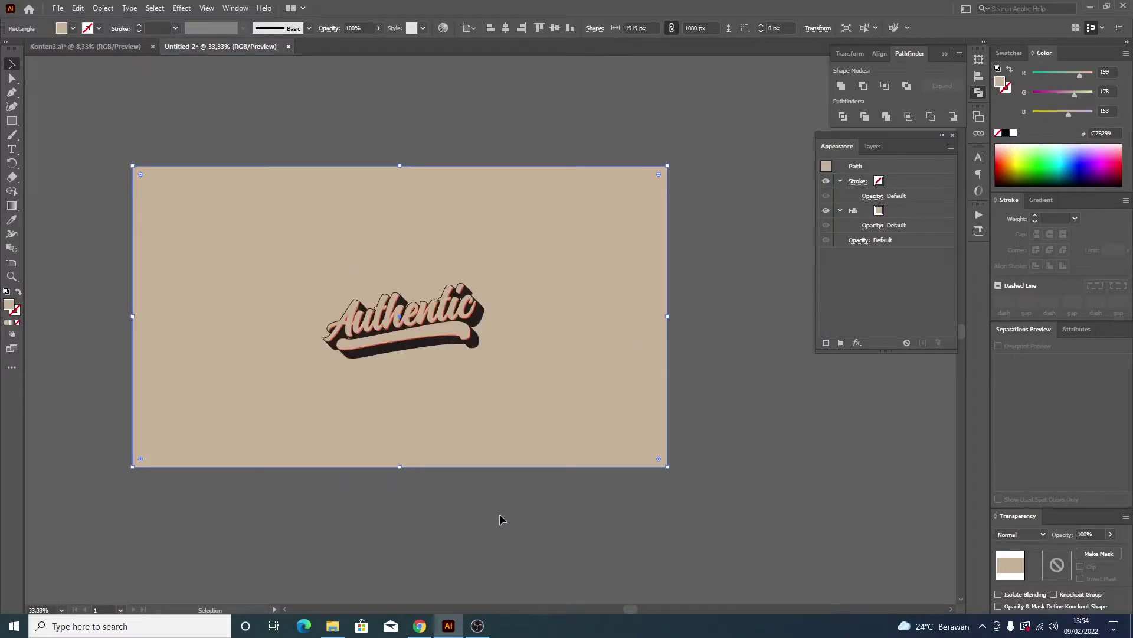
click(354, 470)
scroll(319, 292, up, 1)
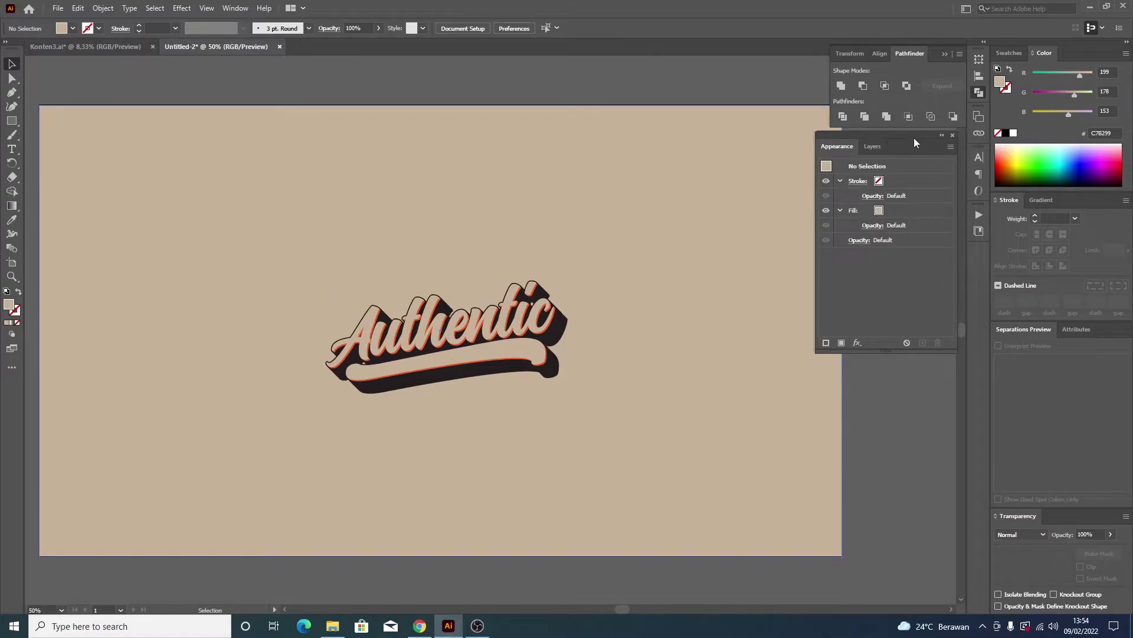
scroll(769, 230, down, 1)
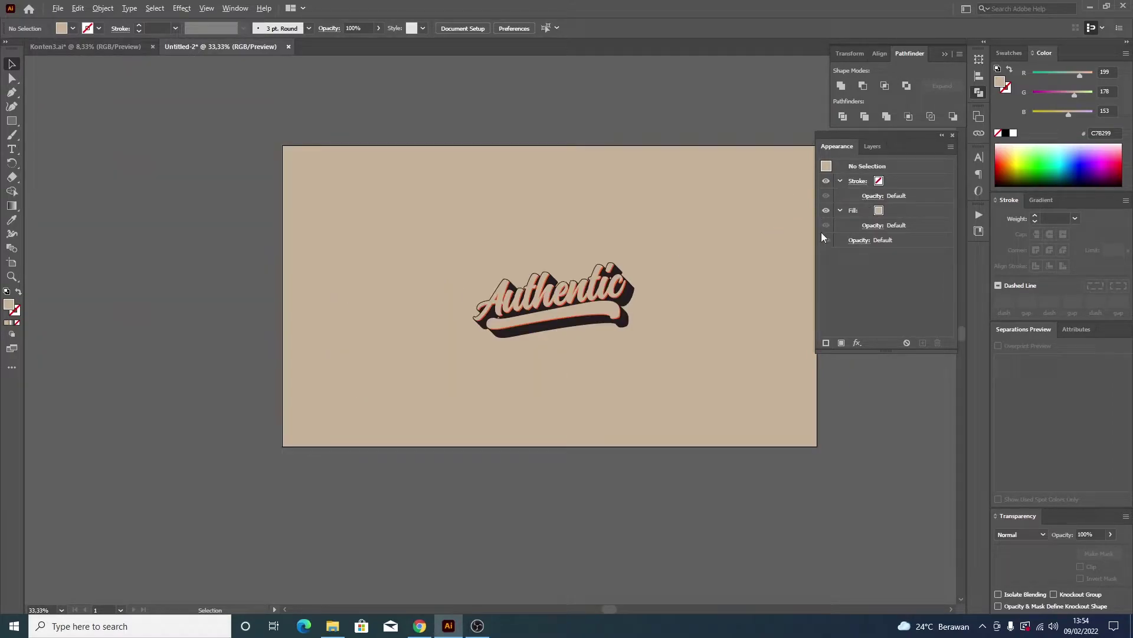
scroll(738, 248, up, 1)
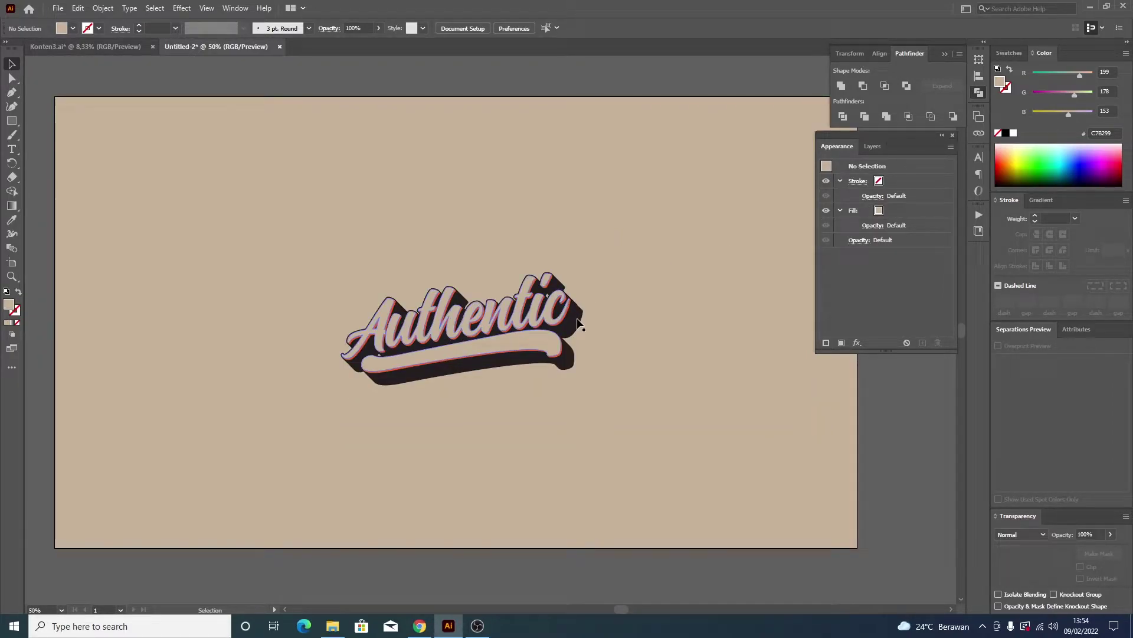
click(552, 311)
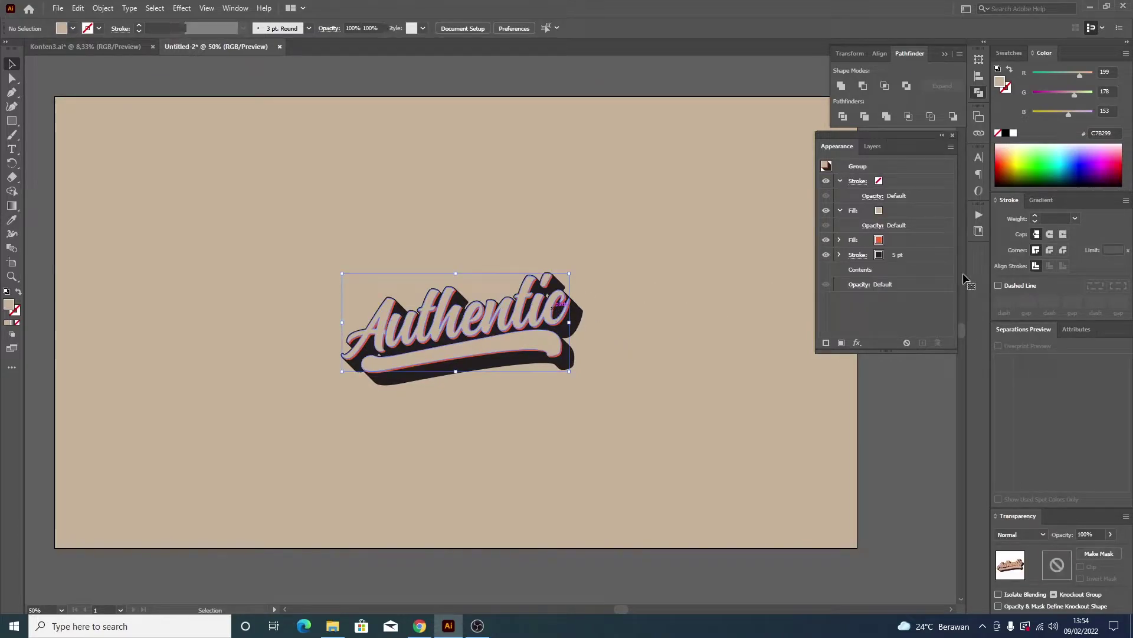
- Recolour the group's 5 pt outline shadow to dark charcoal 2D3335 in the Color Picker
click(884, 258)
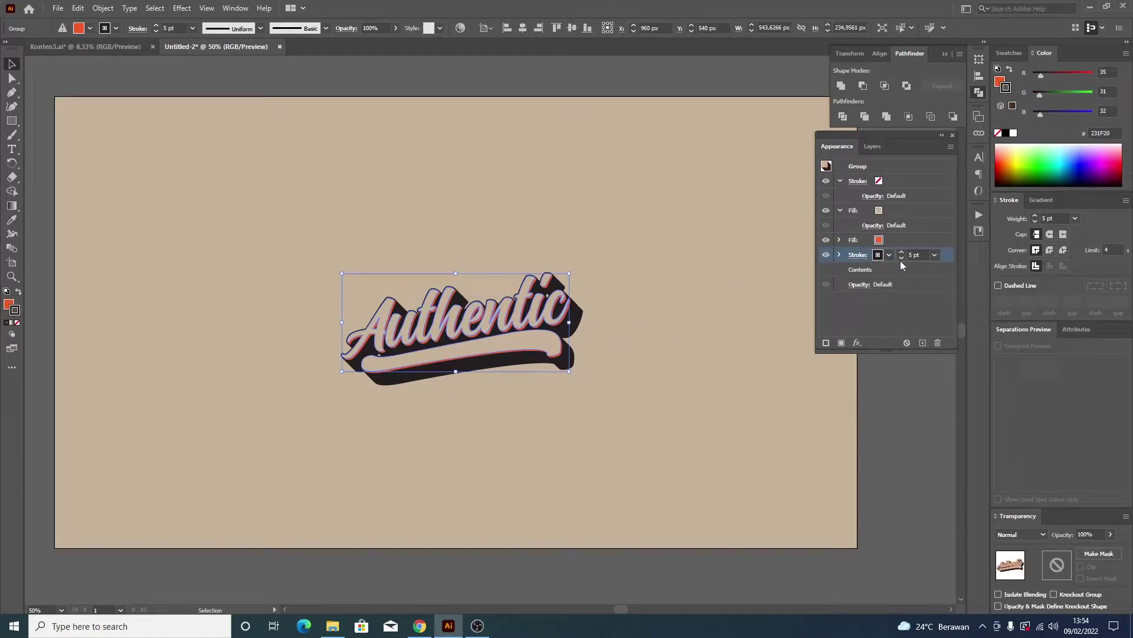
click(889, 256)
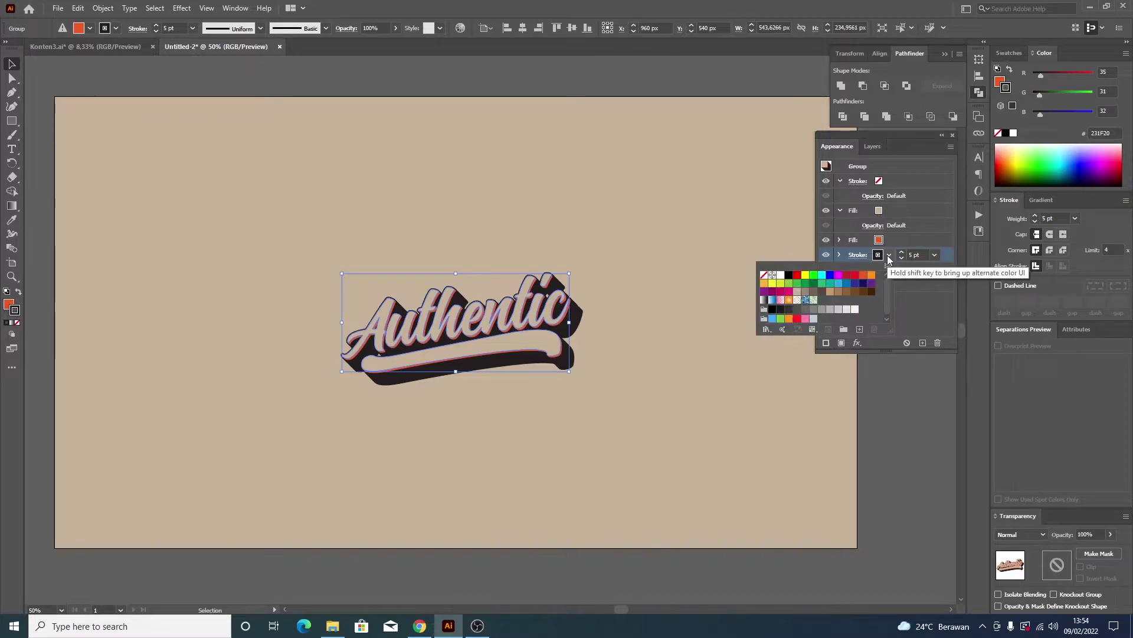
click(847, 284)
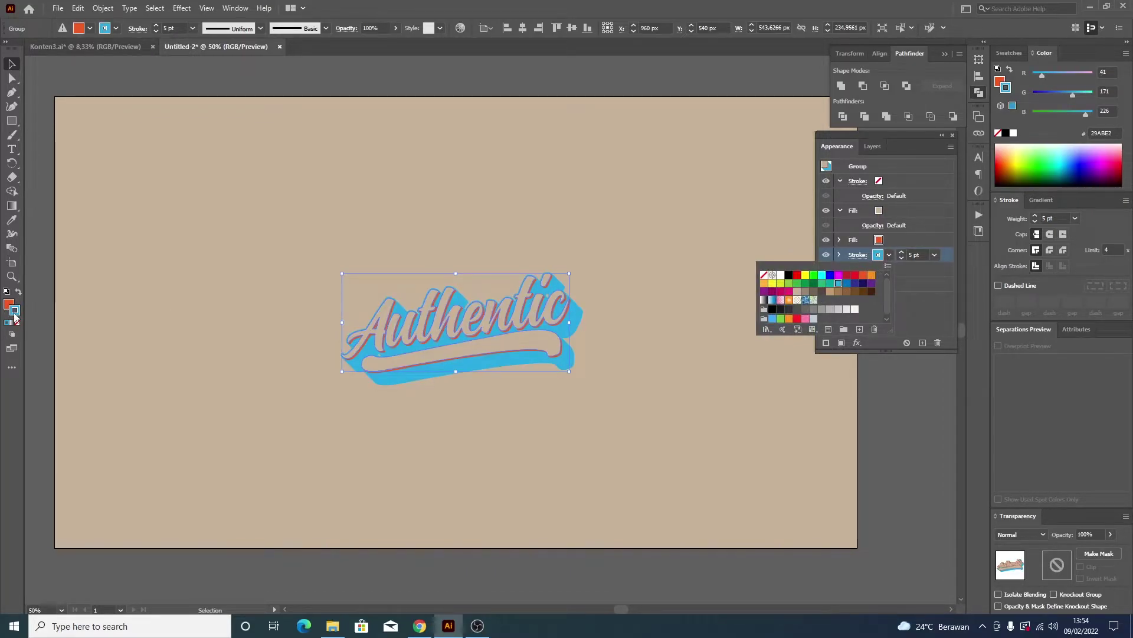
click(14, 311)
double_click(15, 311)
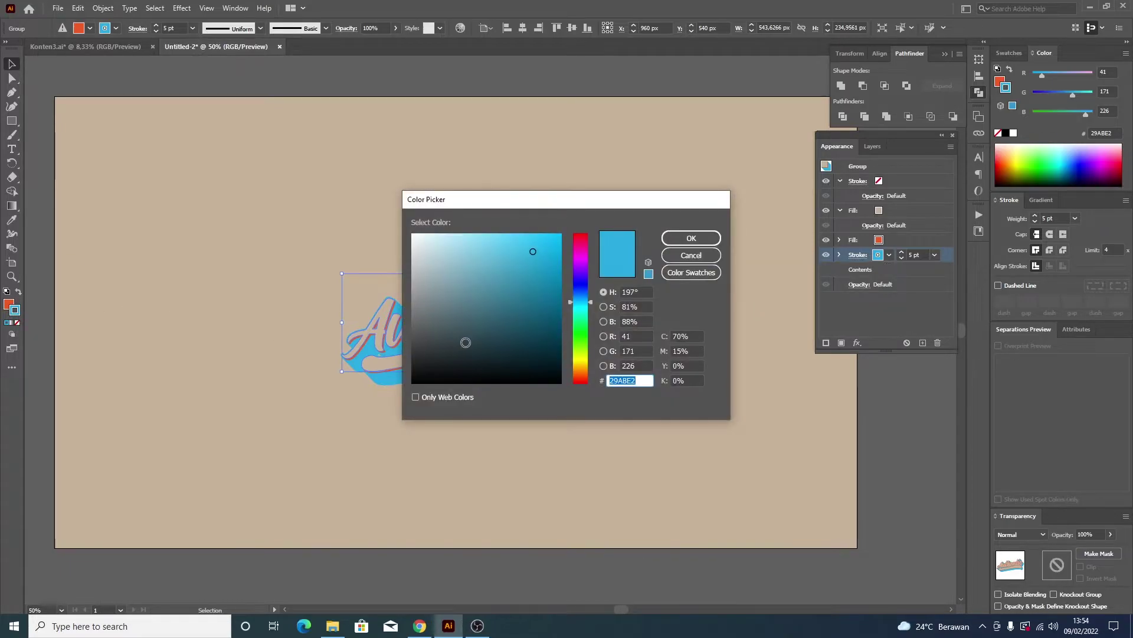
click(507, 332)
click(490, 348)
drag(489, 349, 445, 349)
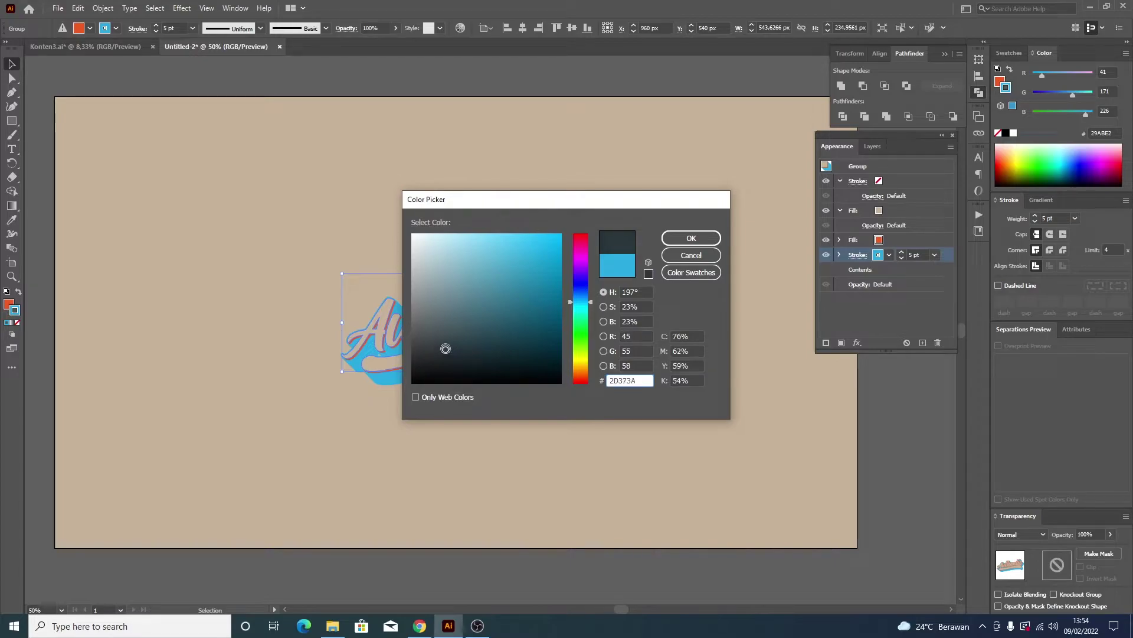
mouse_move(446, 349)
mouse_down()
mouse_move(423, 355)
mouse_move(437, 351)
mouse_up()
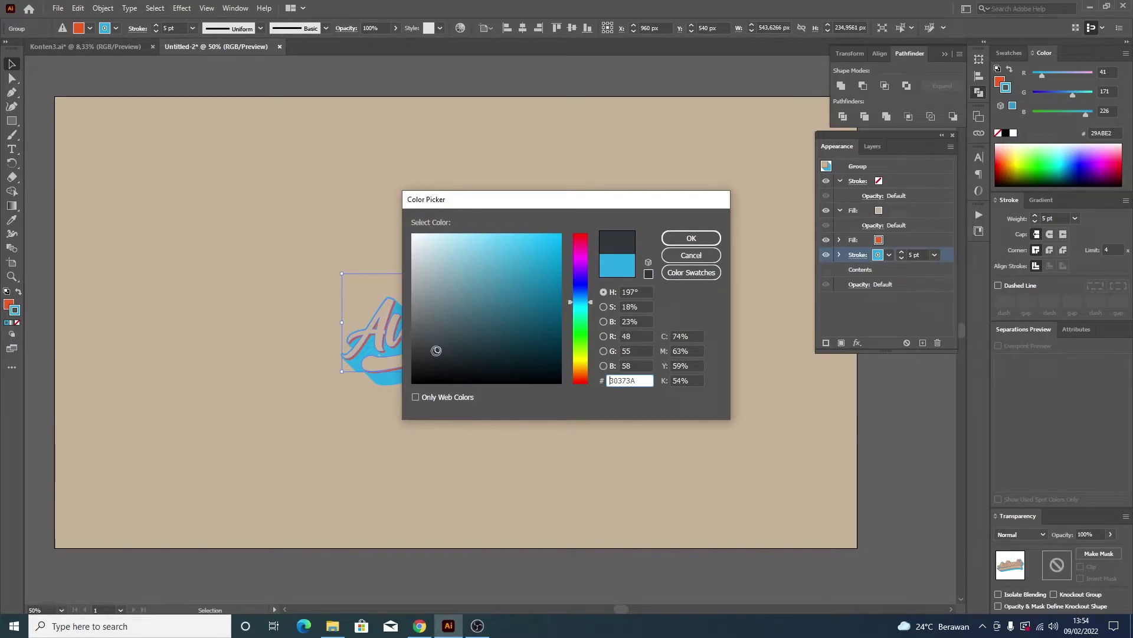
click(678, 239)
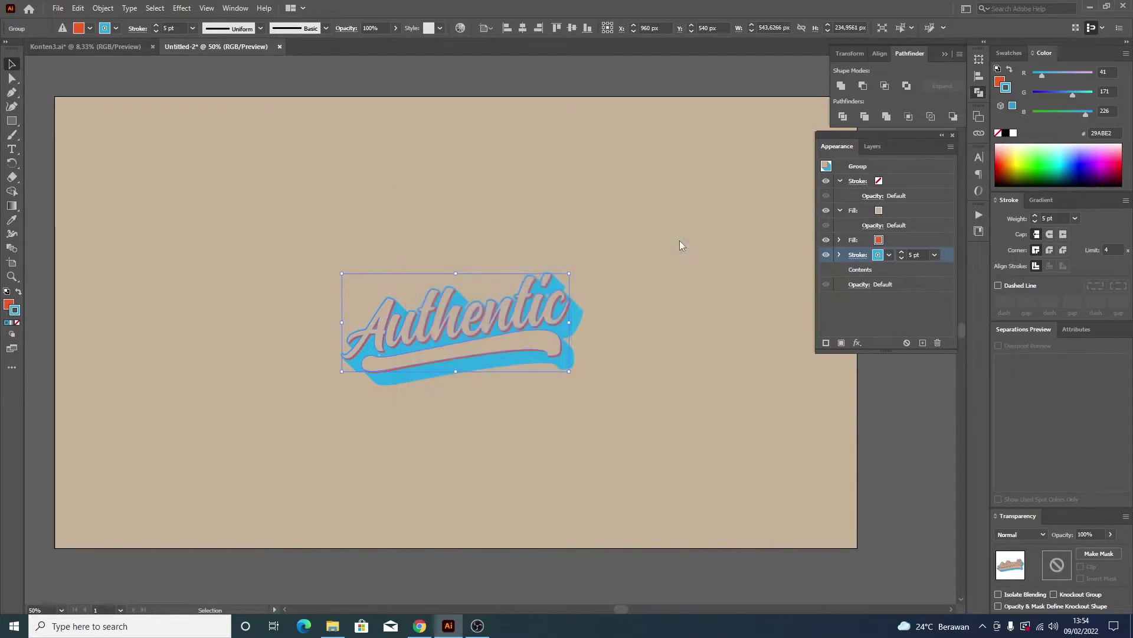
click(761, 400)
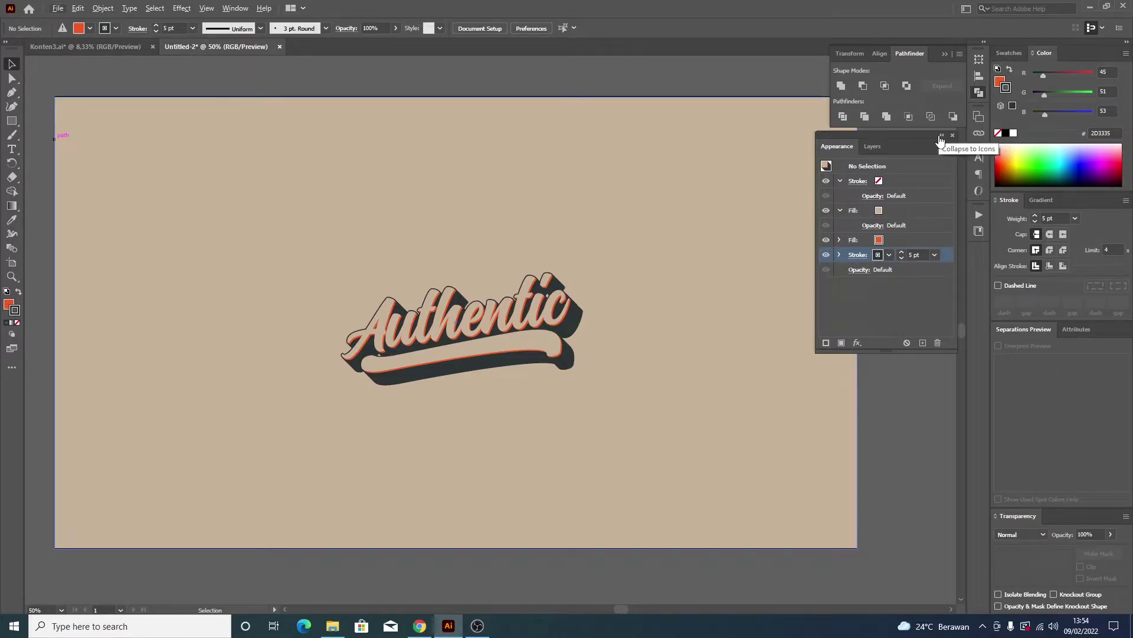
- Lock the beige background rectangle with Ctrl+2 and draw a 466 px circle over the lettering
click(941, 137)
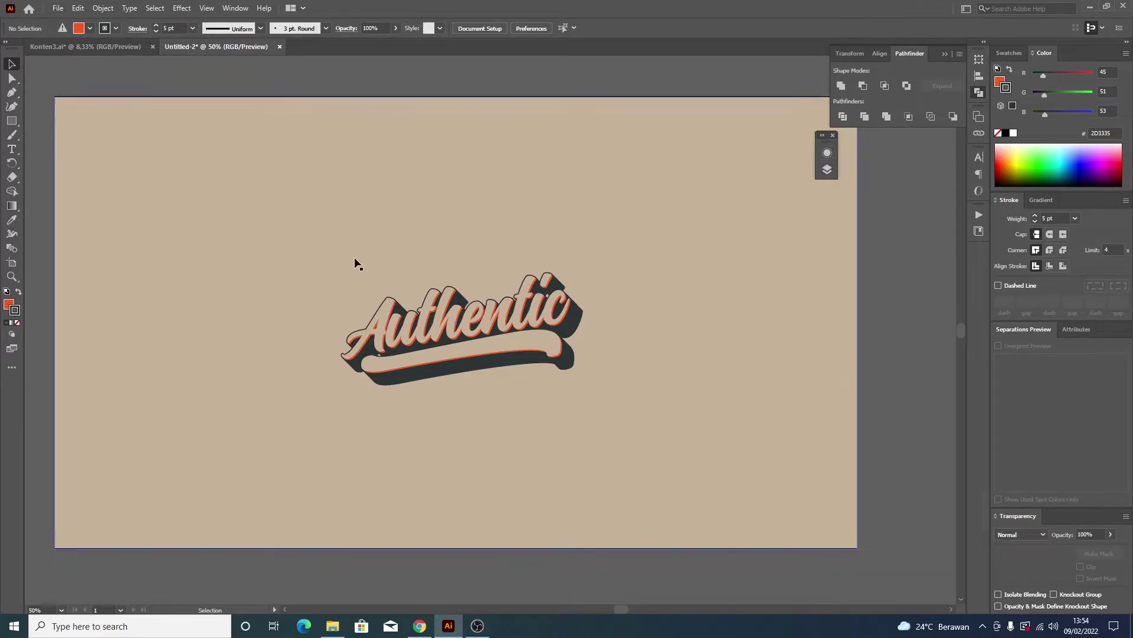
click(827, 170)
mouse_move(760, 150)
mouse_down()
mouse_move(790, 165)
mouse_move(904, 144)
mouse_up()
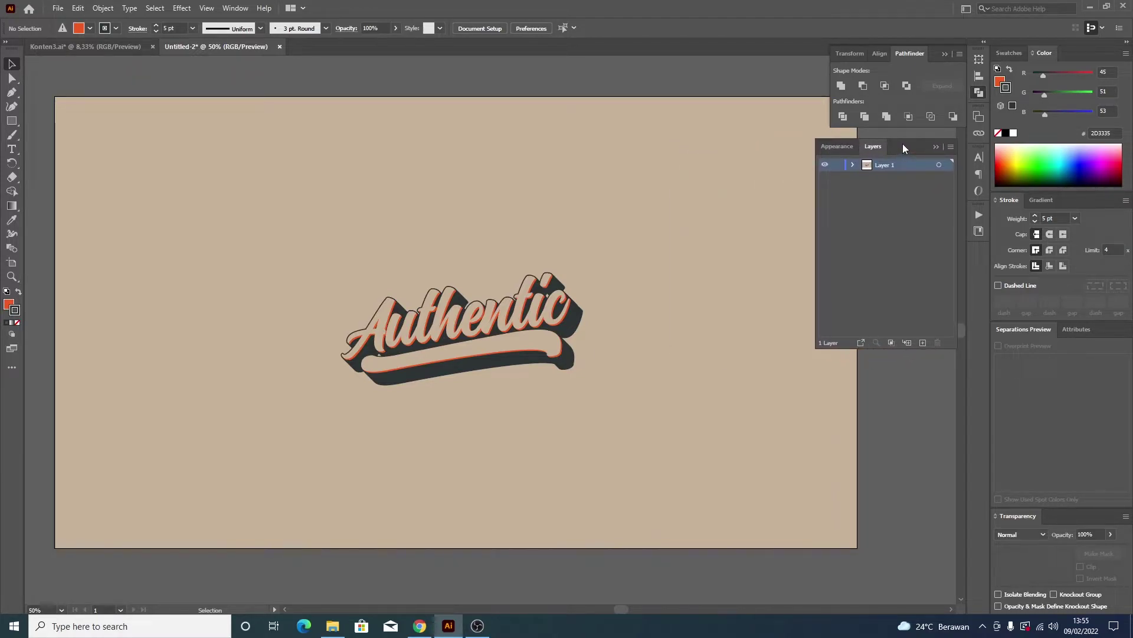
click(853, 156)
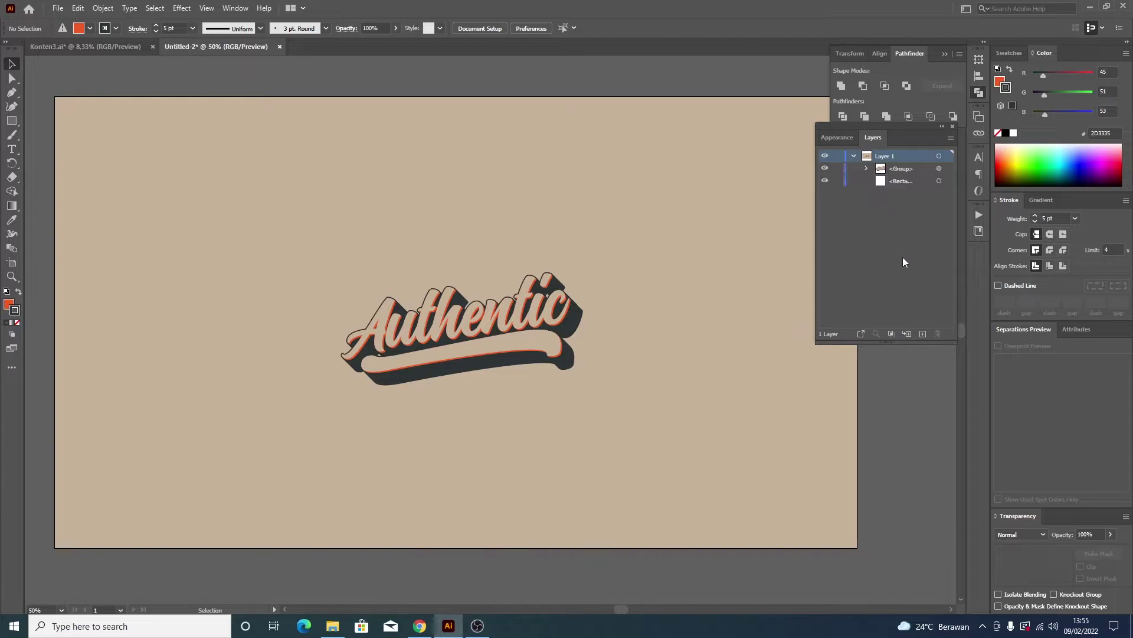
click(729, 355)
key(a)
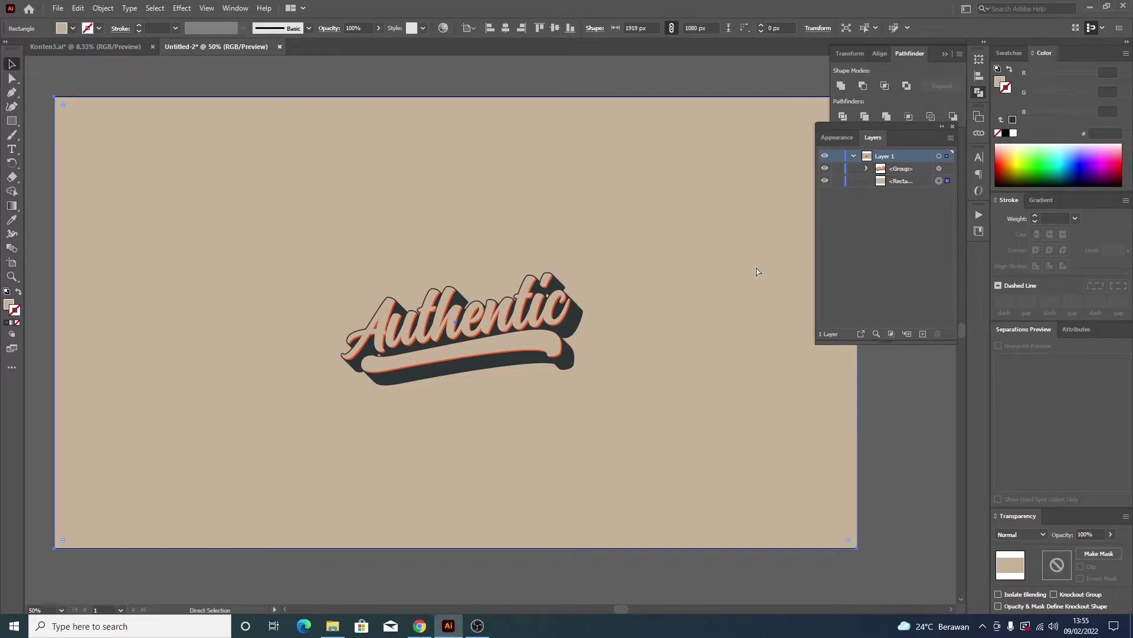
key(ctrl+2)
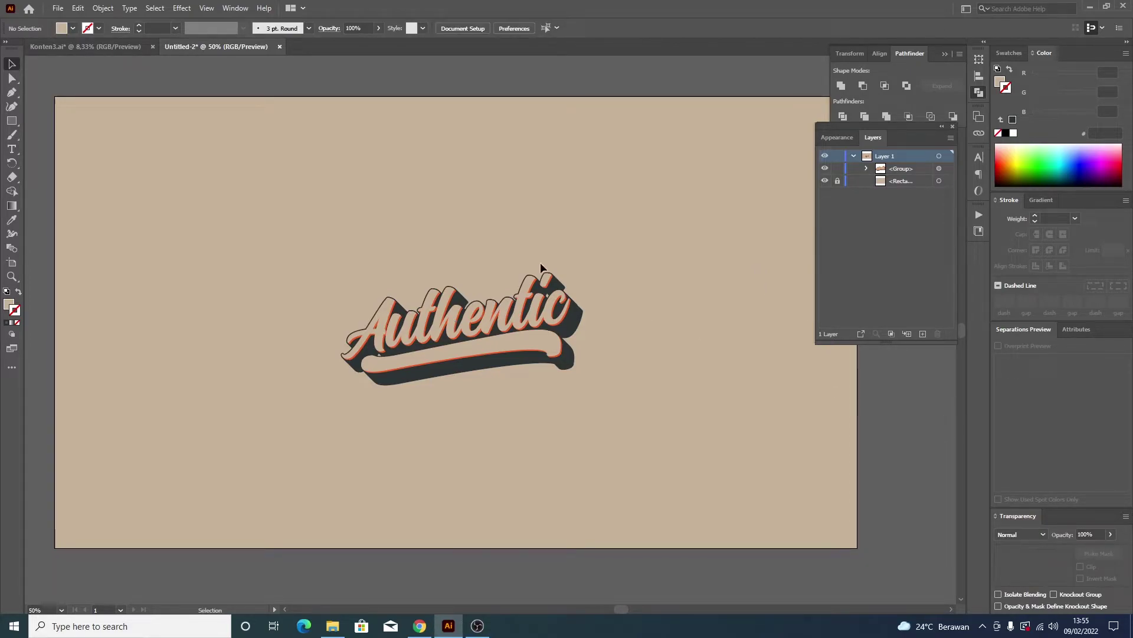
drag(12, 121, 71, 135)
drag(469, 318, 531, 415)
- Bring the Authentic lettering in front of the new circle
key(v)
click(569, 361)
right_click(571, 365)
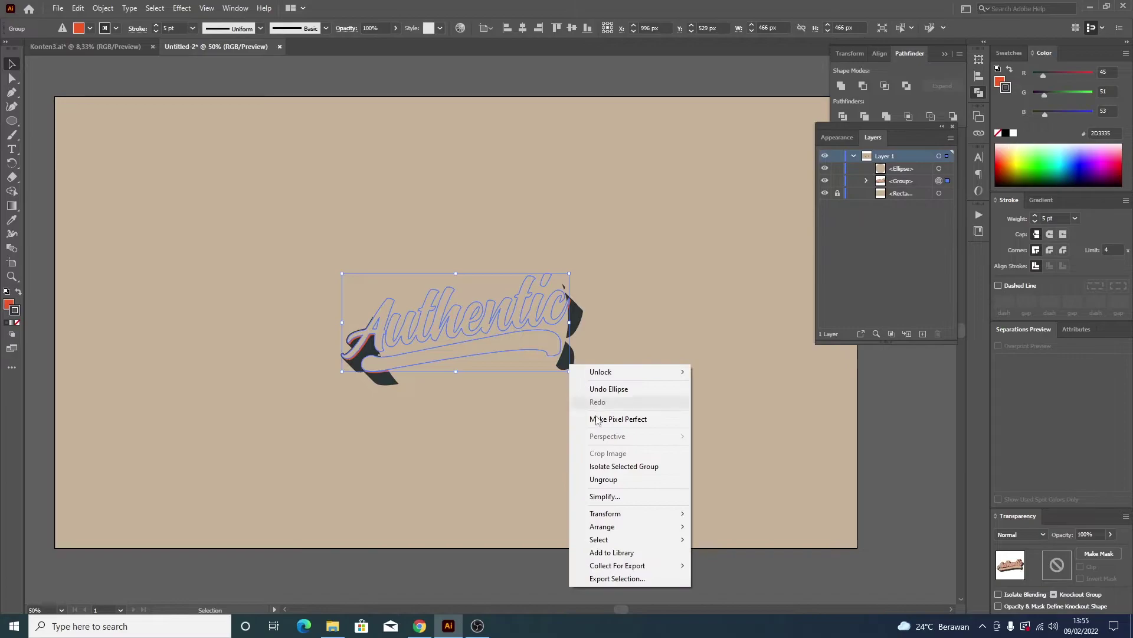
mouse_move(602, 526)
click(729, 526)
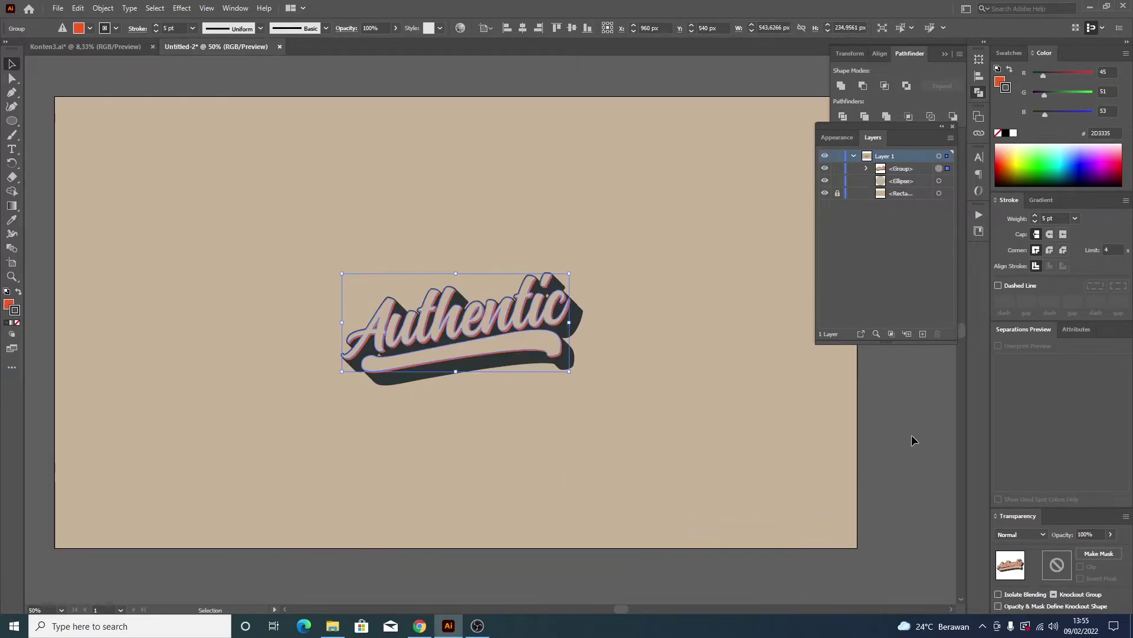
click(590, 380)
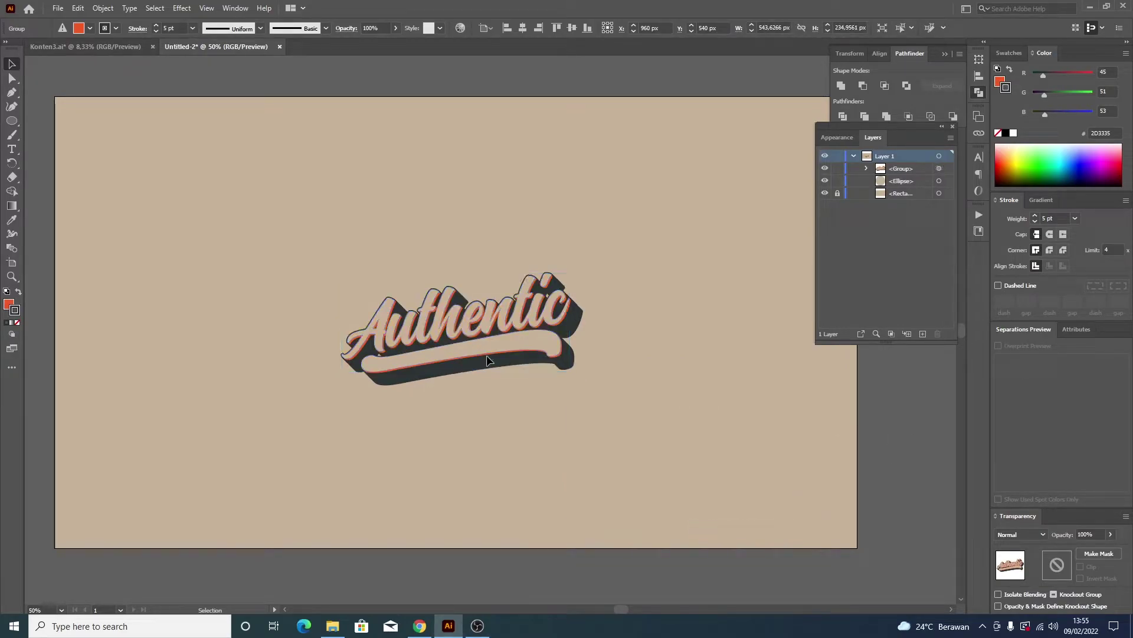
- Centre the circle horizontally and vertically on the artboard
click(480, 415)
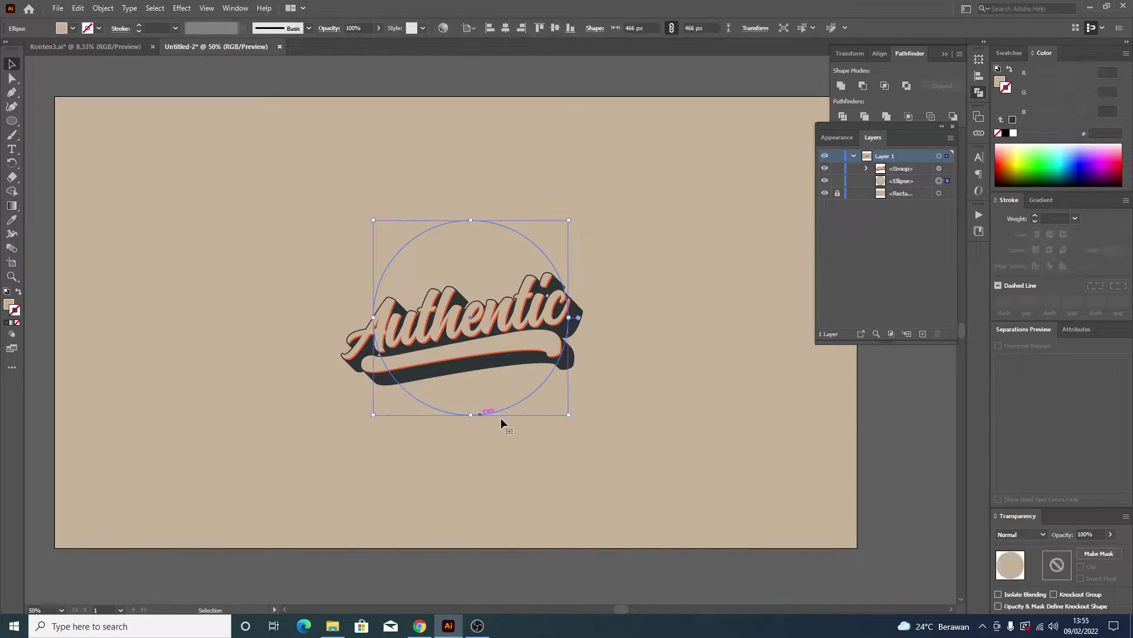
scroll(509, 384, down, 1)
scroll(502, 292, up, 1)
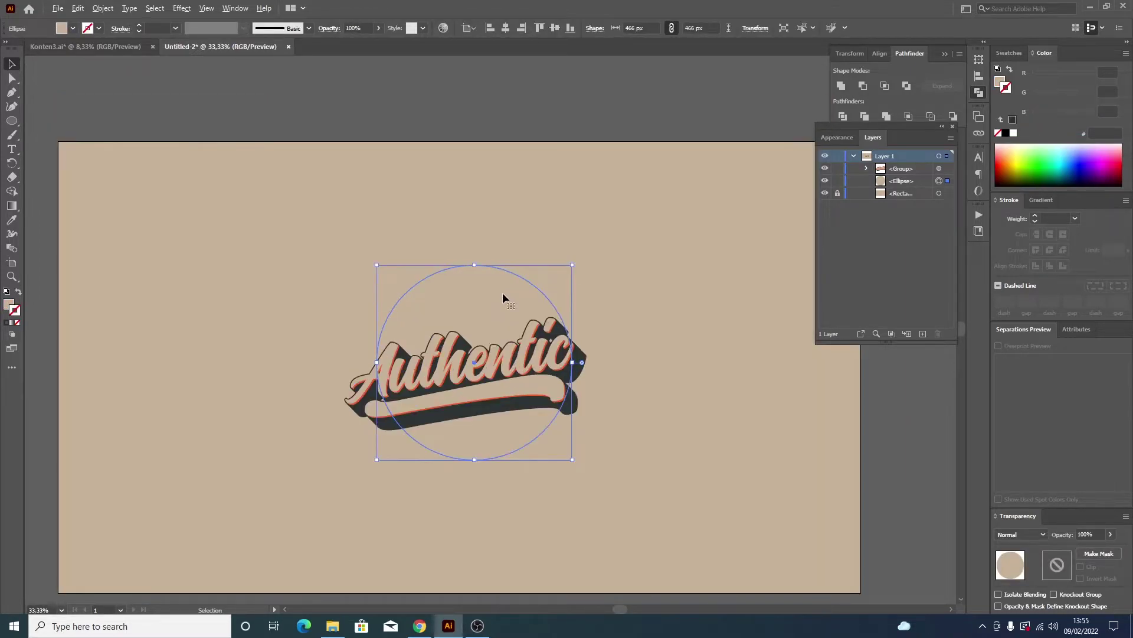
click(505, 28)
click(554, 28)
click(592, 256)
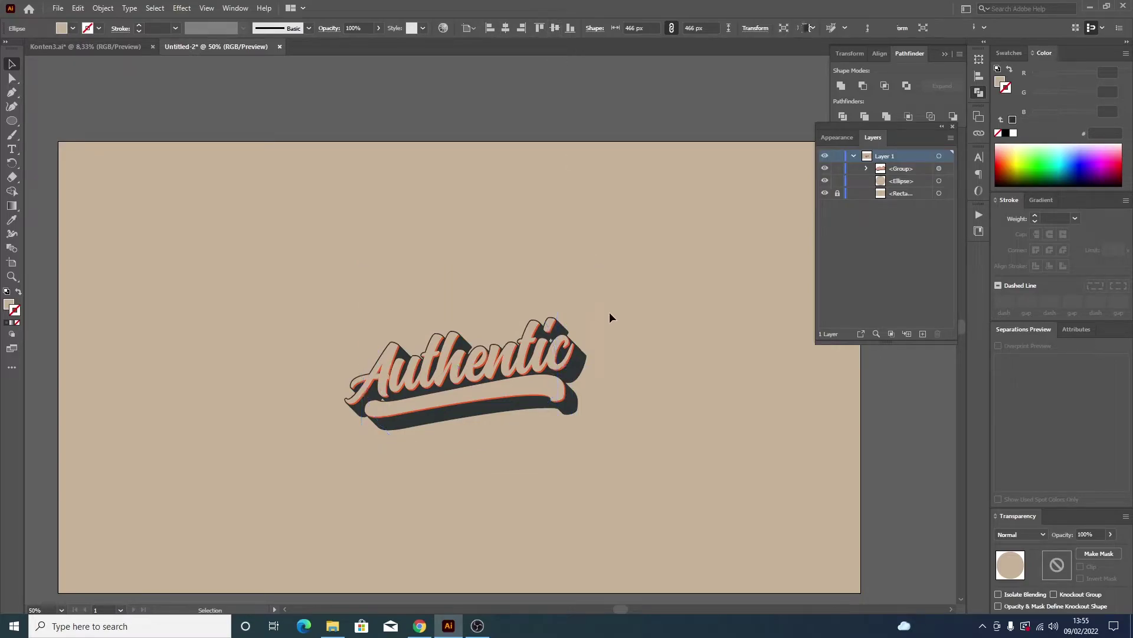
- Give the circle a solid dark fill by sampling the lettering and swapping fill and stroke
click(510, 303)
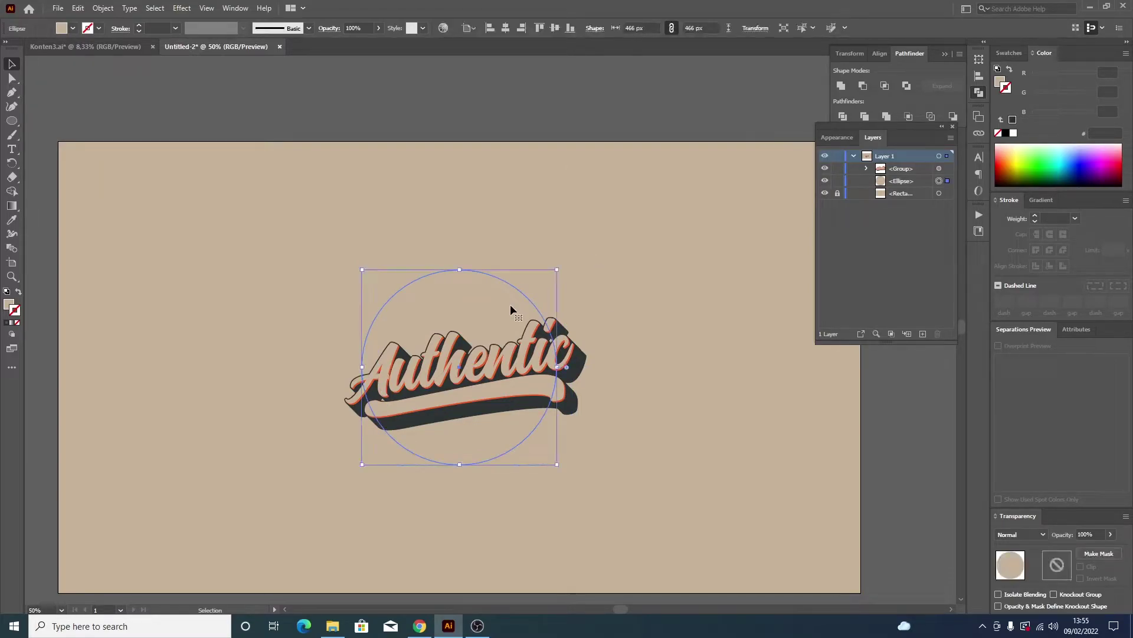
key(i)
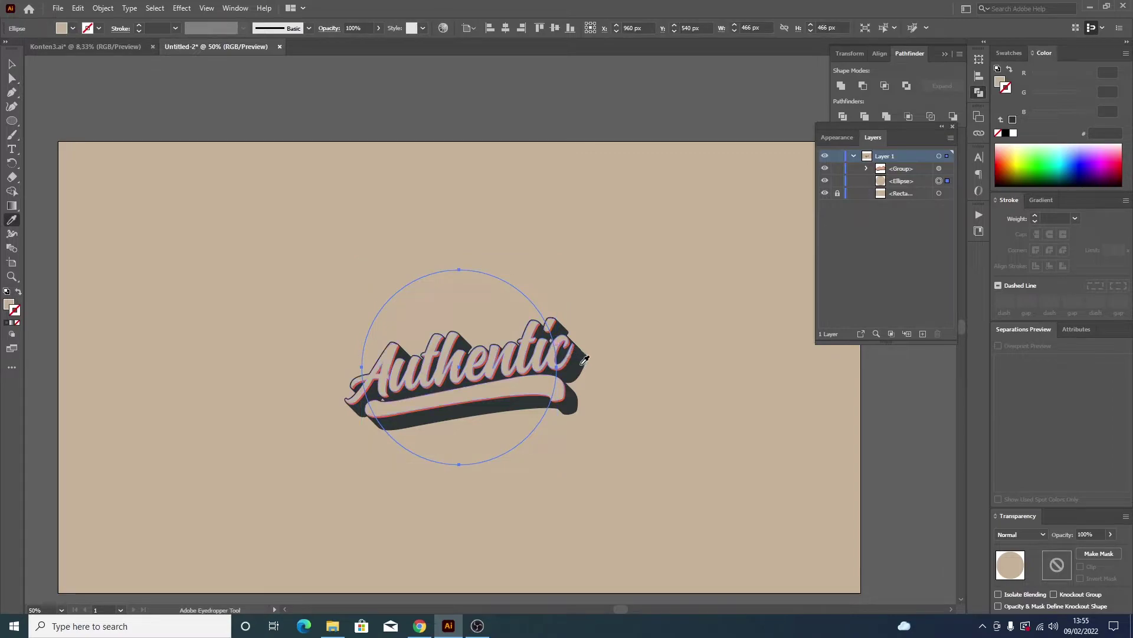
click(582, 362)
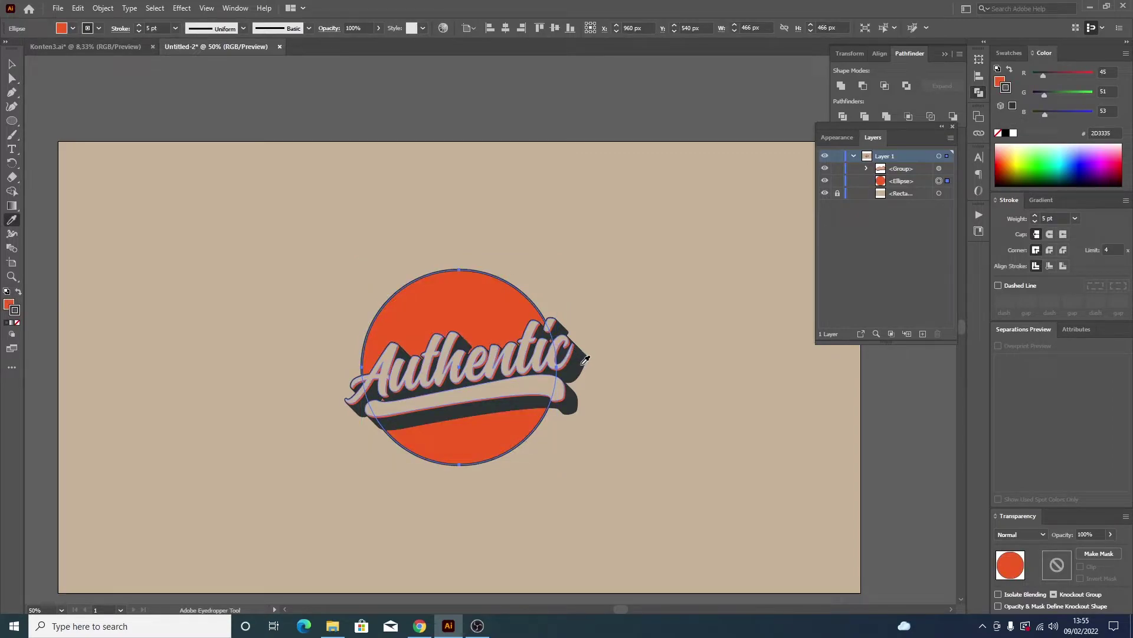
click(5, 305)
click(18, 324)
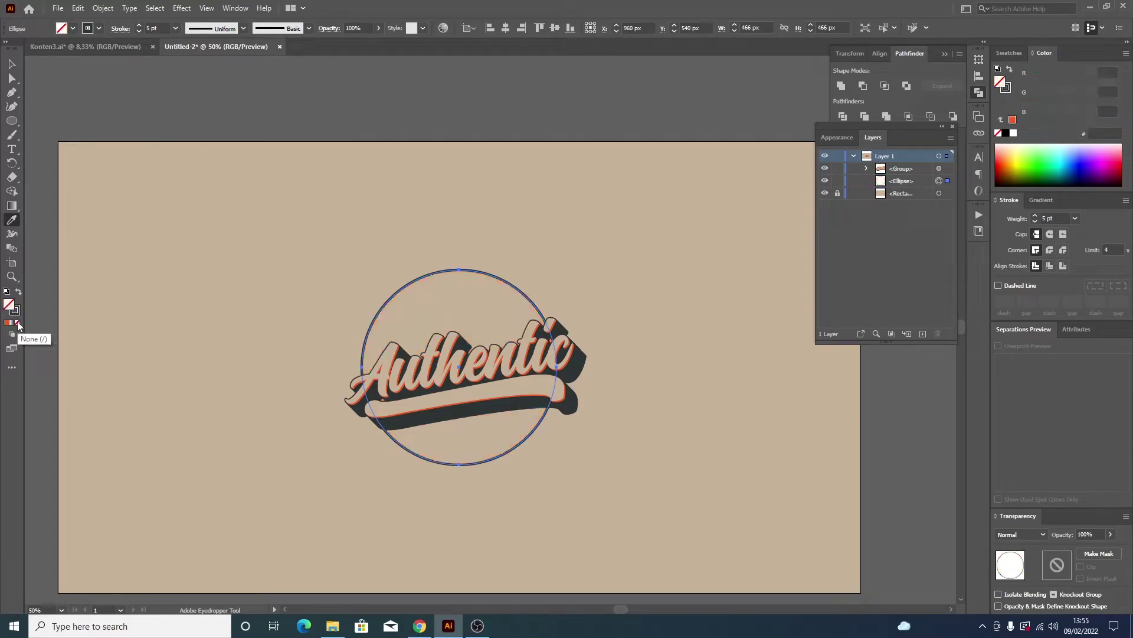
click(18, 292)
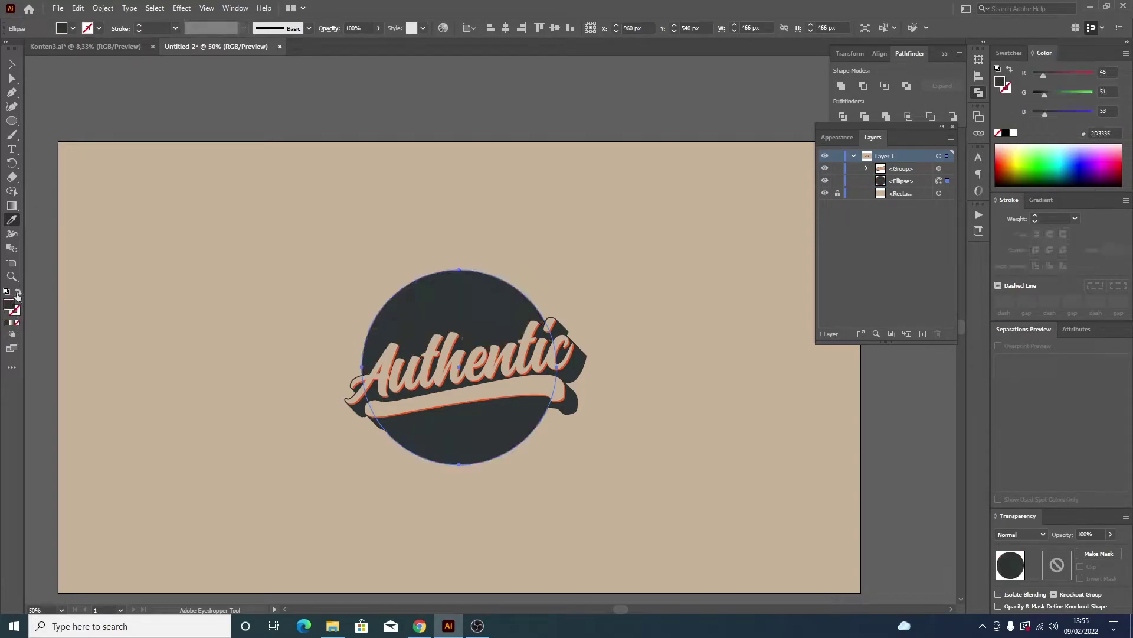
key(v)
click(584, 193)
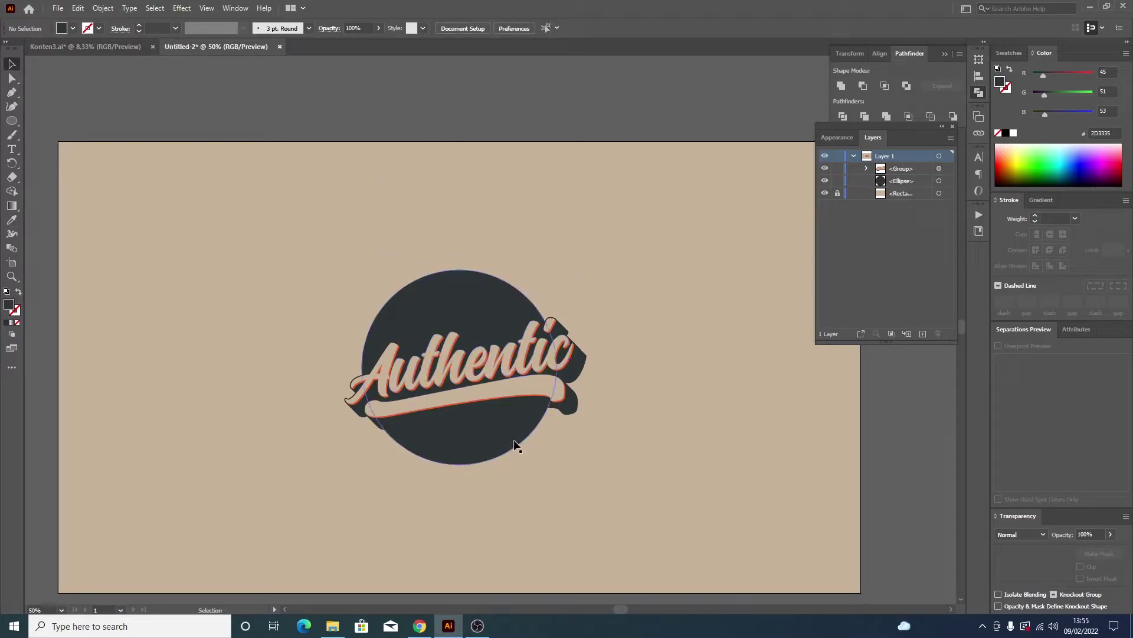
- Adjust the dark circle to 406 px and settle it behind the lettering
drag(515, 443, 552, 458)
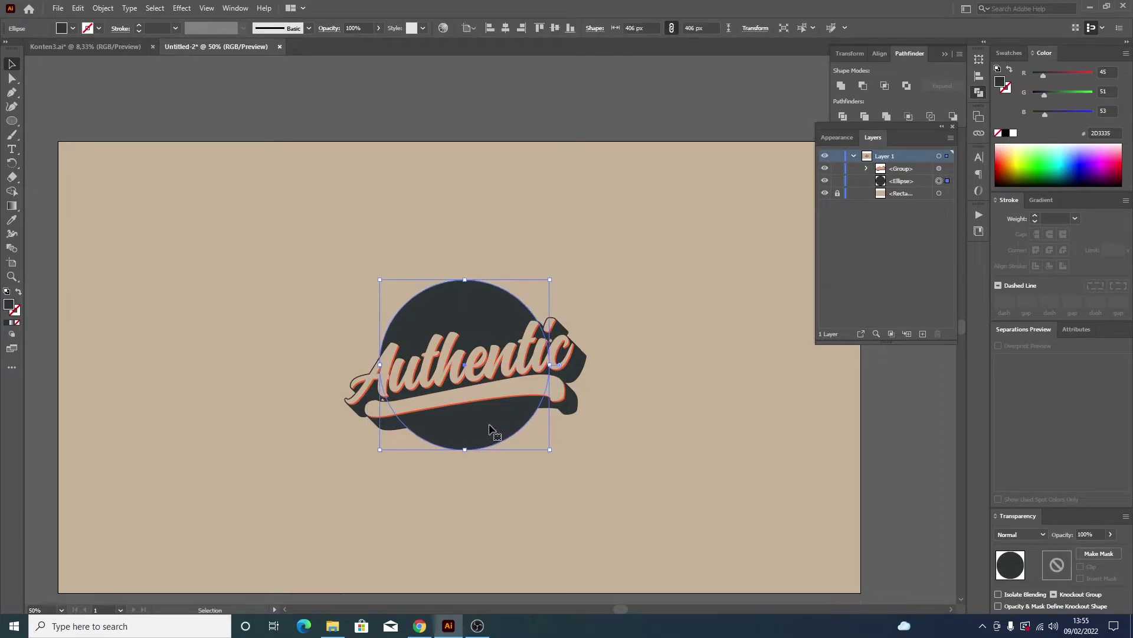
drag(490, 430, 495, 434)
click(549, 210)
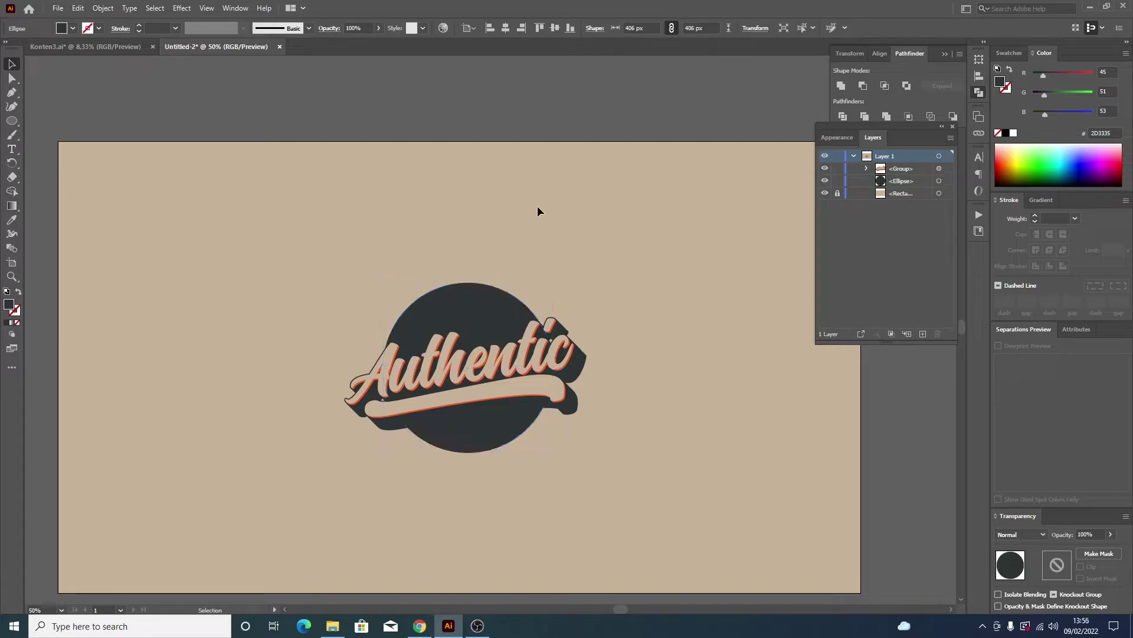
alt+scroll(468, 277, up, 1)
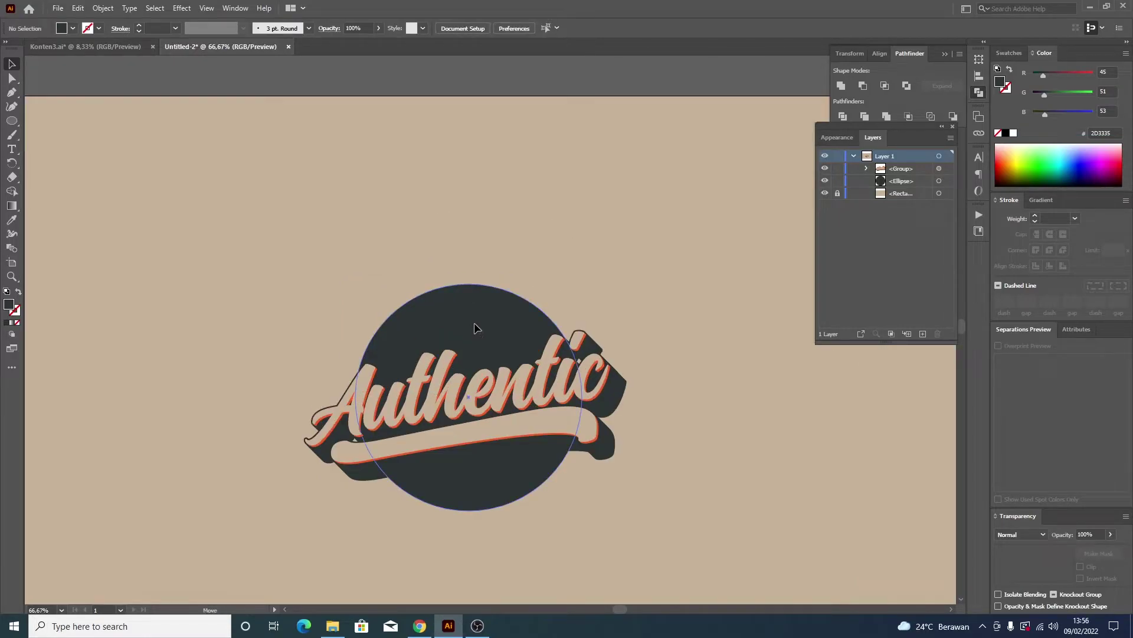
drag(476, 328, 473, 330)
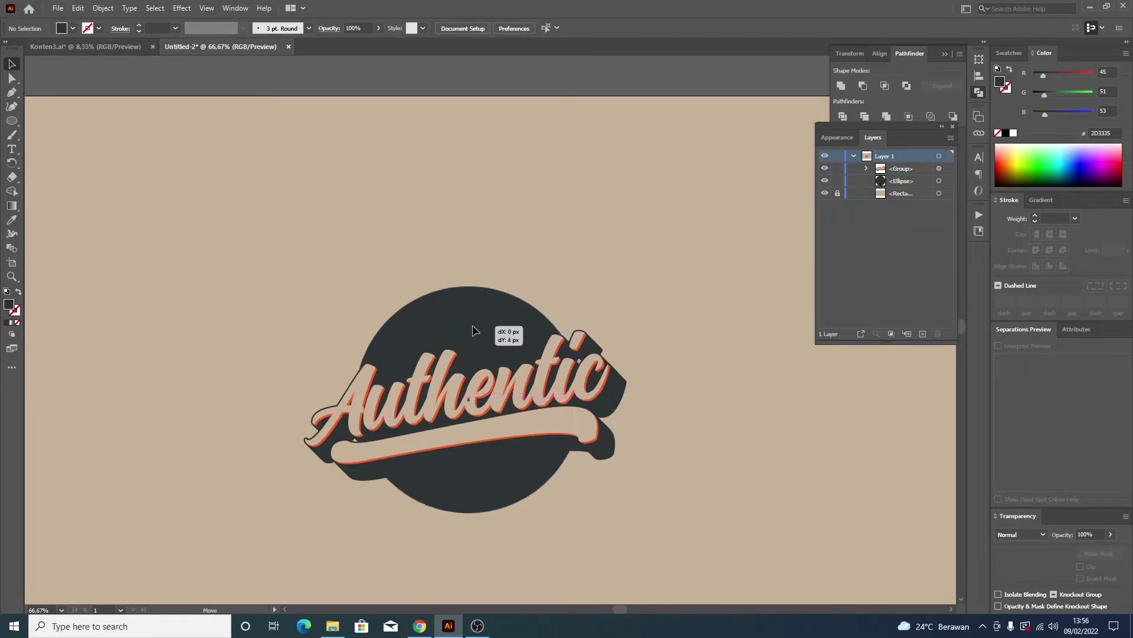
drag(473, 330, 472, 321)
click(604, 289)
scroll(625, 255, down, 1)
scroll(626, 255, down, 1)
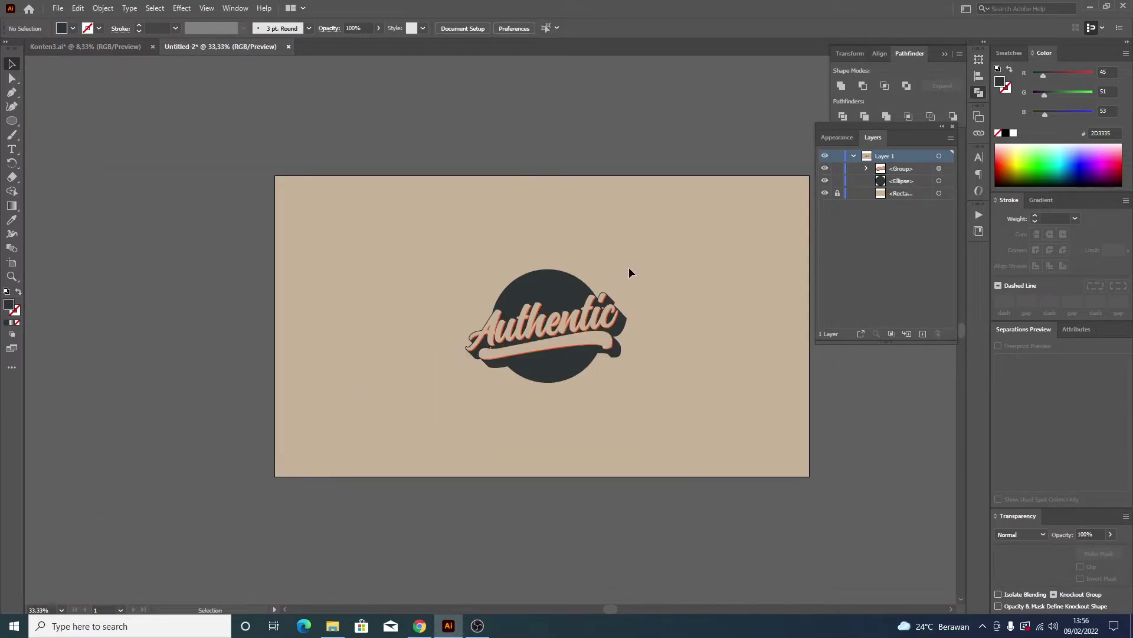
scroll(712, 244, up, 1)
scroll(540, 340, up, 1)
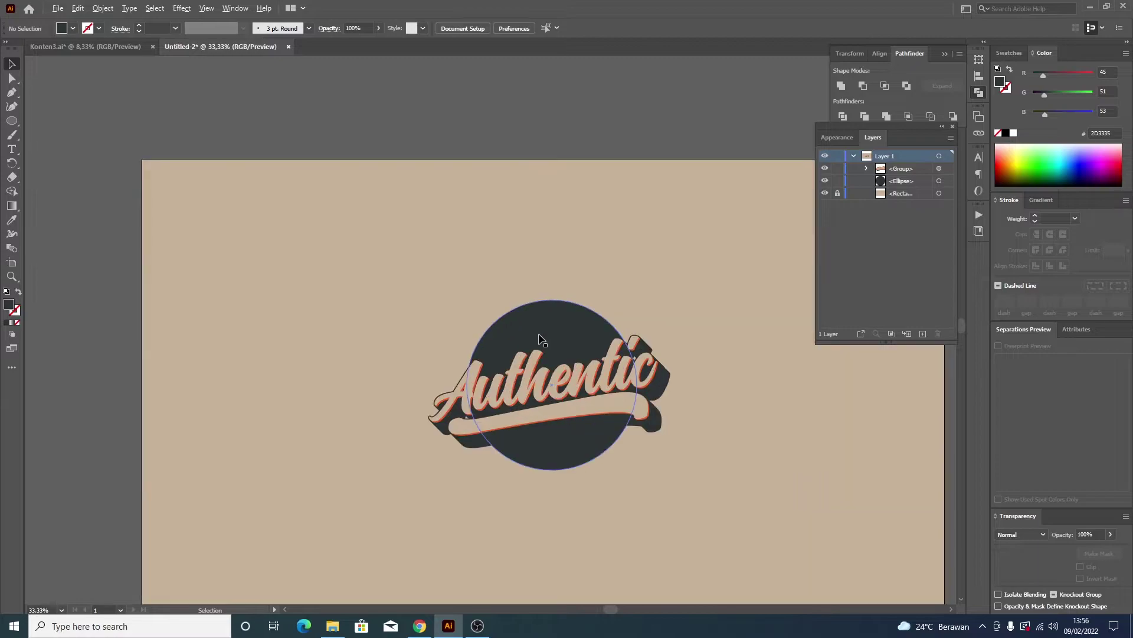
scroll(540, 339, up, 2)
- Paste a smaller copy of the dark circle in front and fill it with the beige background colour
click(549, 333)
key(a)
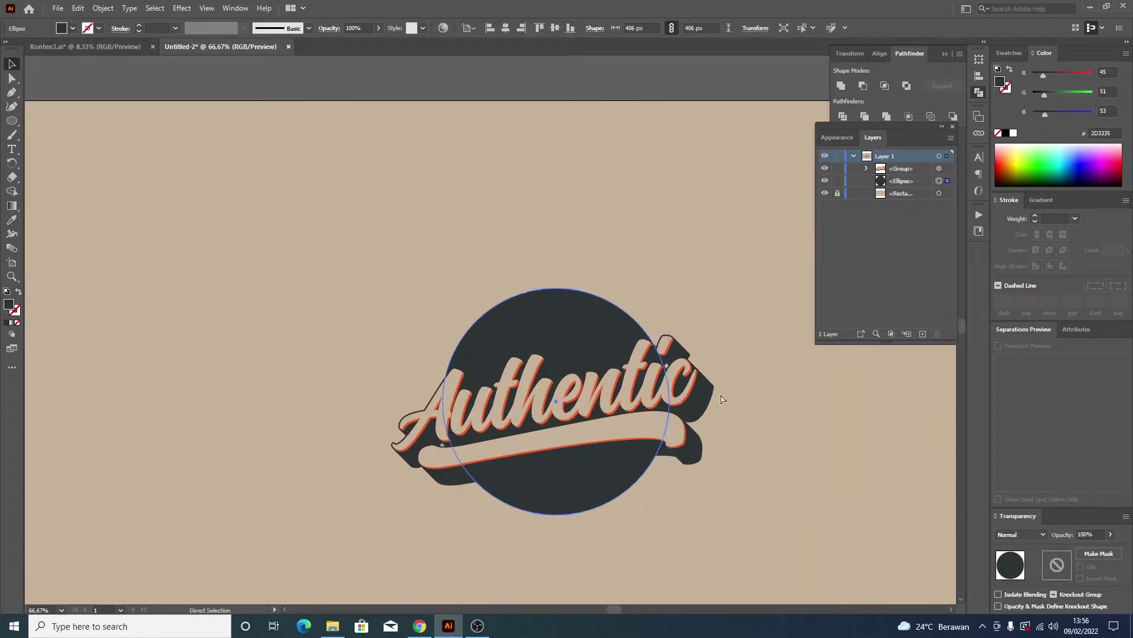
key(ctrl+c)
key(ctrl+f)
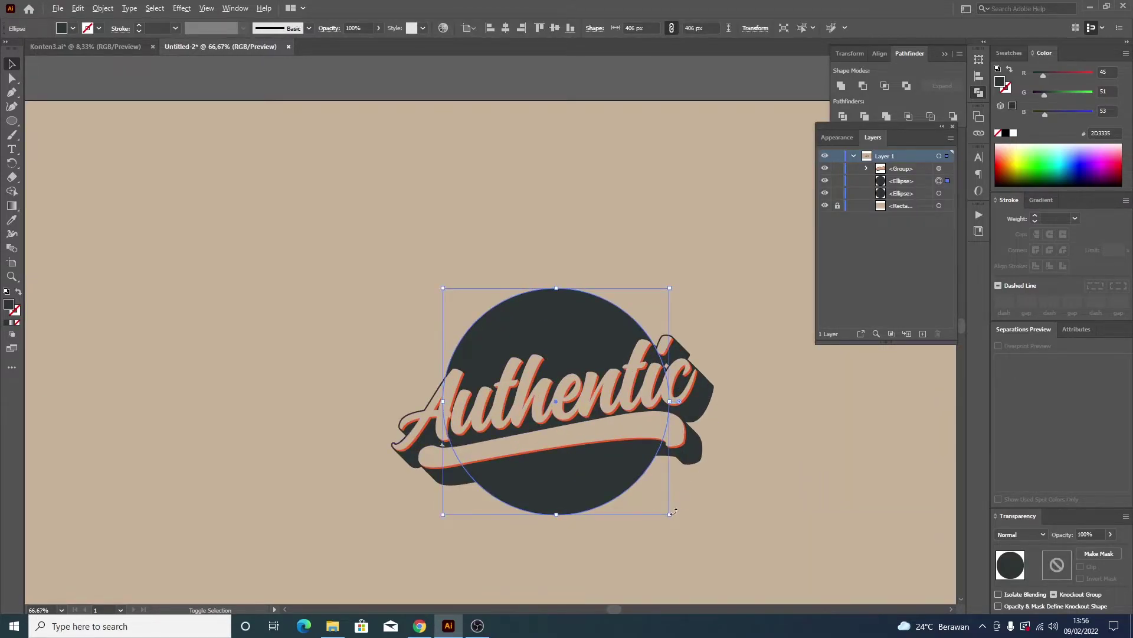
drag(672, 516, 664, 519)
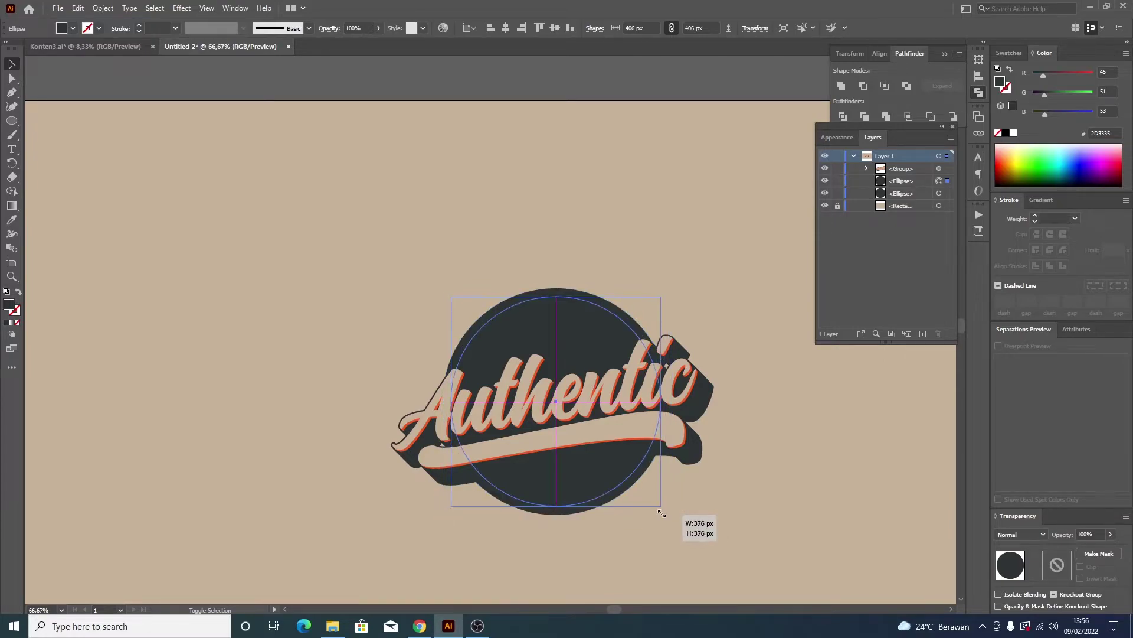
drag(664, 518, 664, 519)
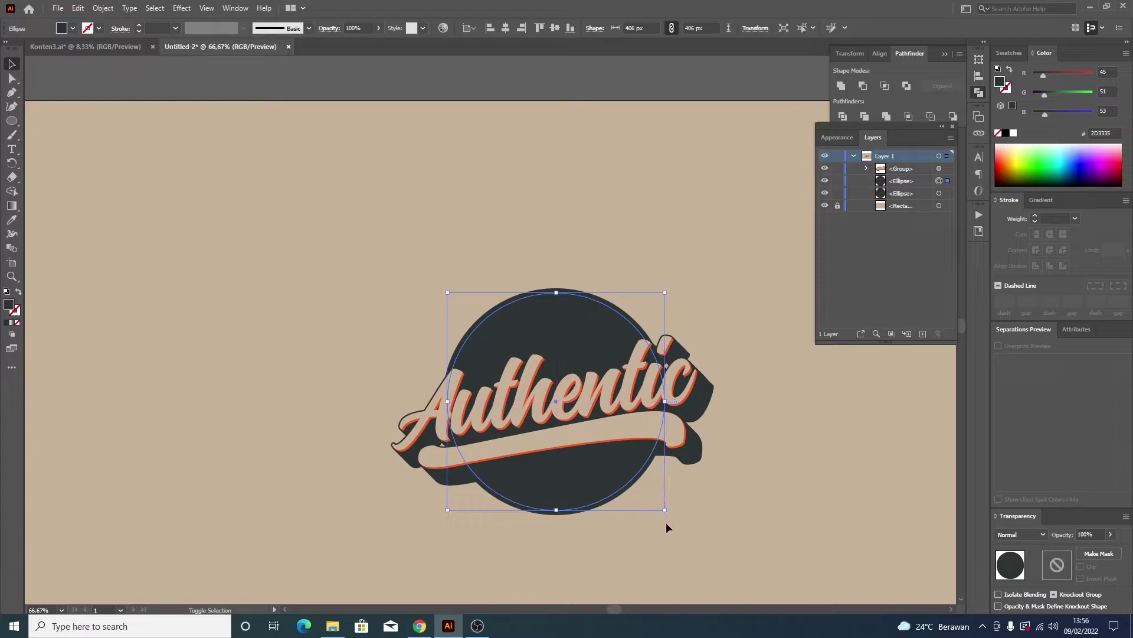
key(i)
click(642, 215)
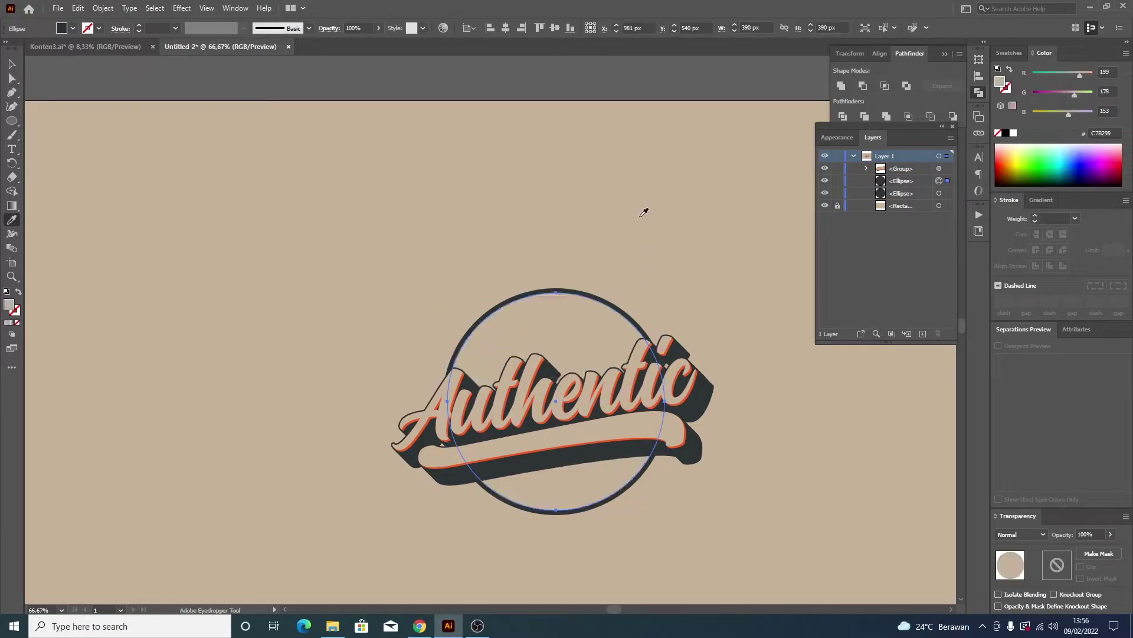
key(v)
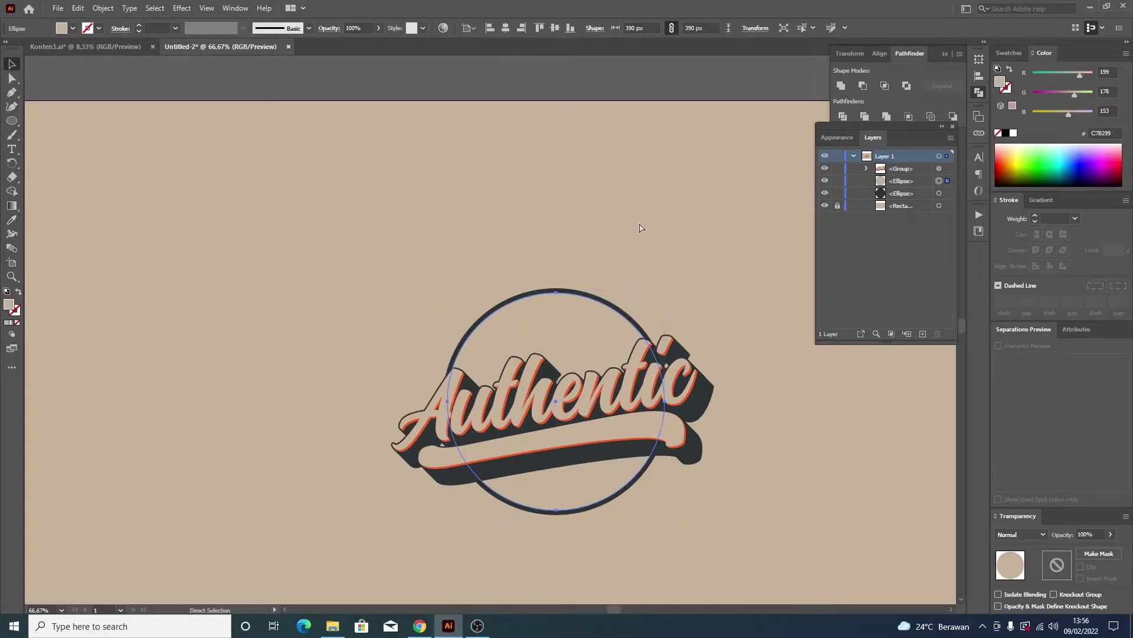
- Duplicate the beige circle in place and shrink the copy to 360 px
key(ctrl+c)
key(ctrl+f)
drag(663, 509, 658, 517)
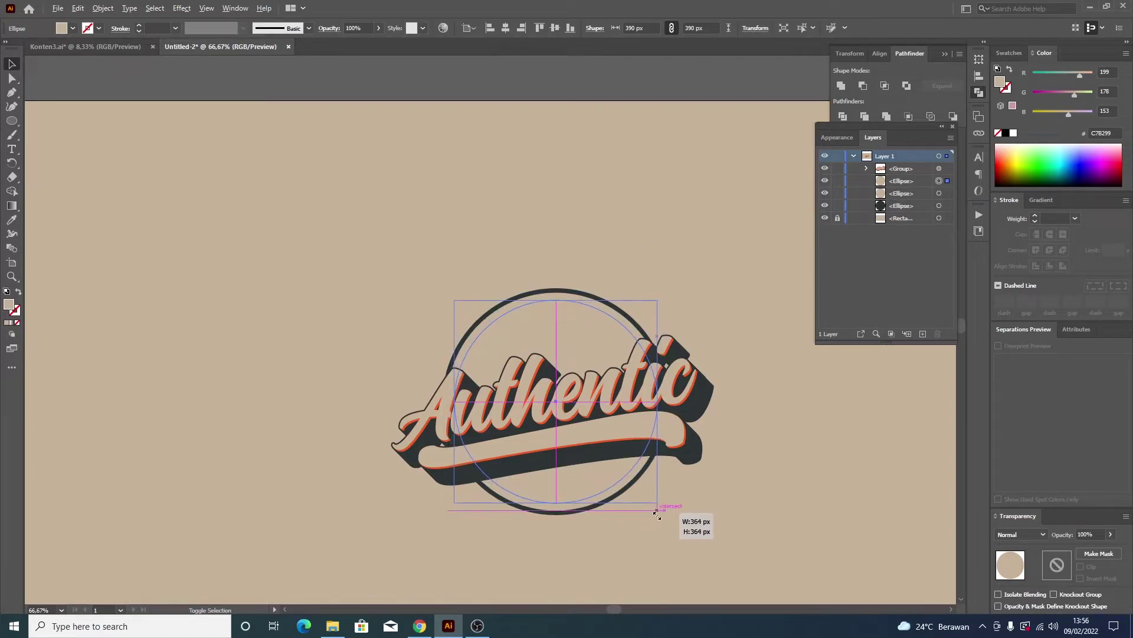
drag(658, 516, 657, 507)
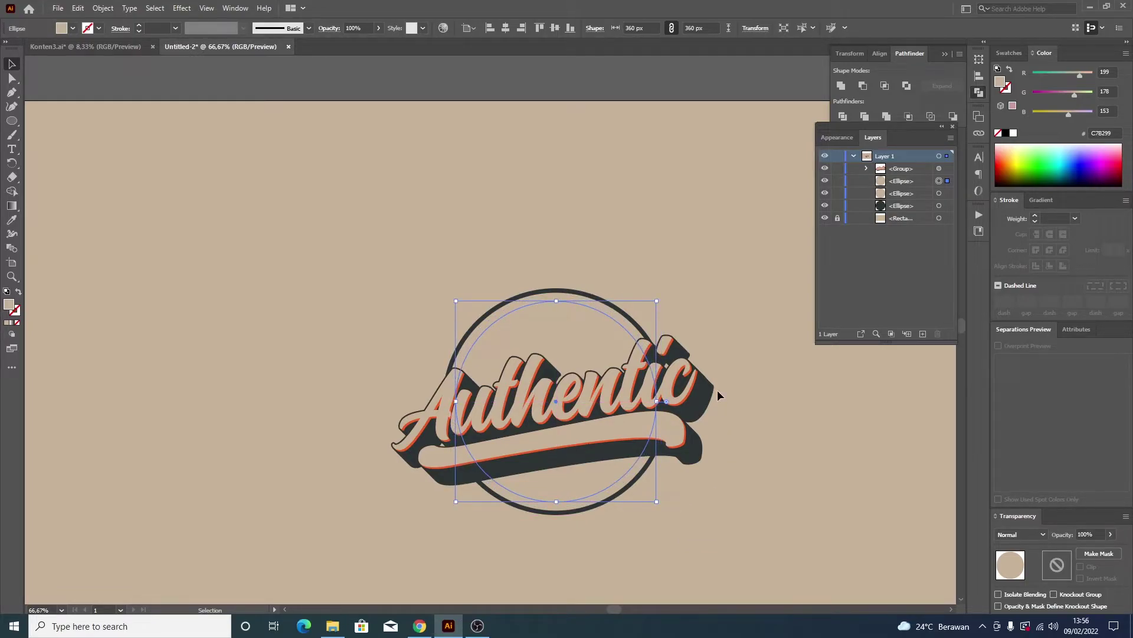
- Fill the inner circle orange and enlarge it to 378 px
click(73, 29)
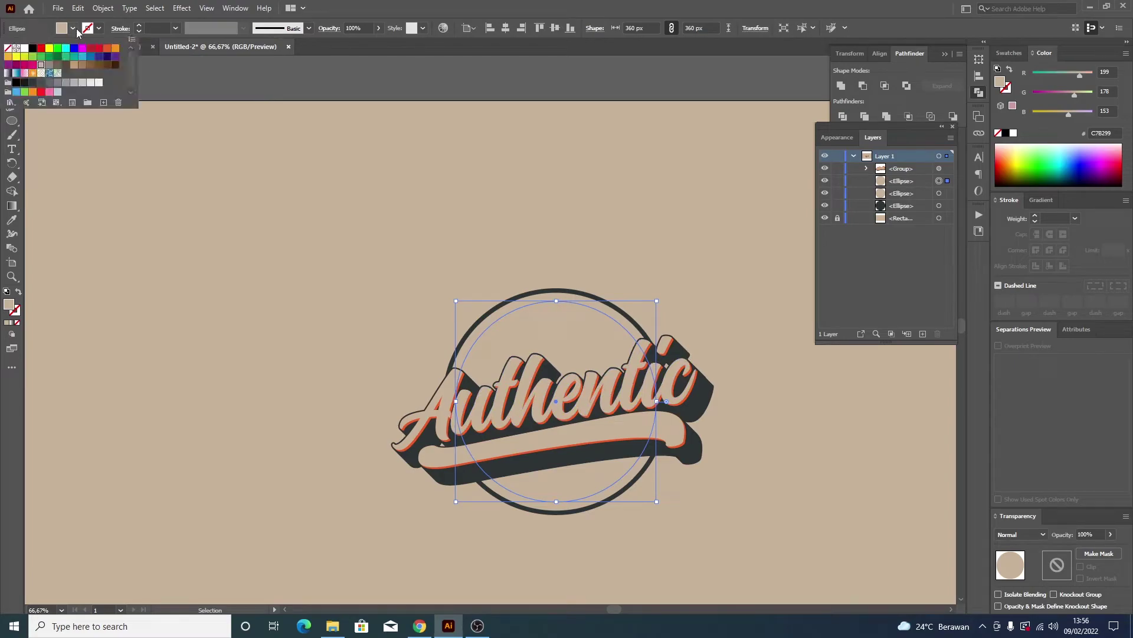
click(115, 49)
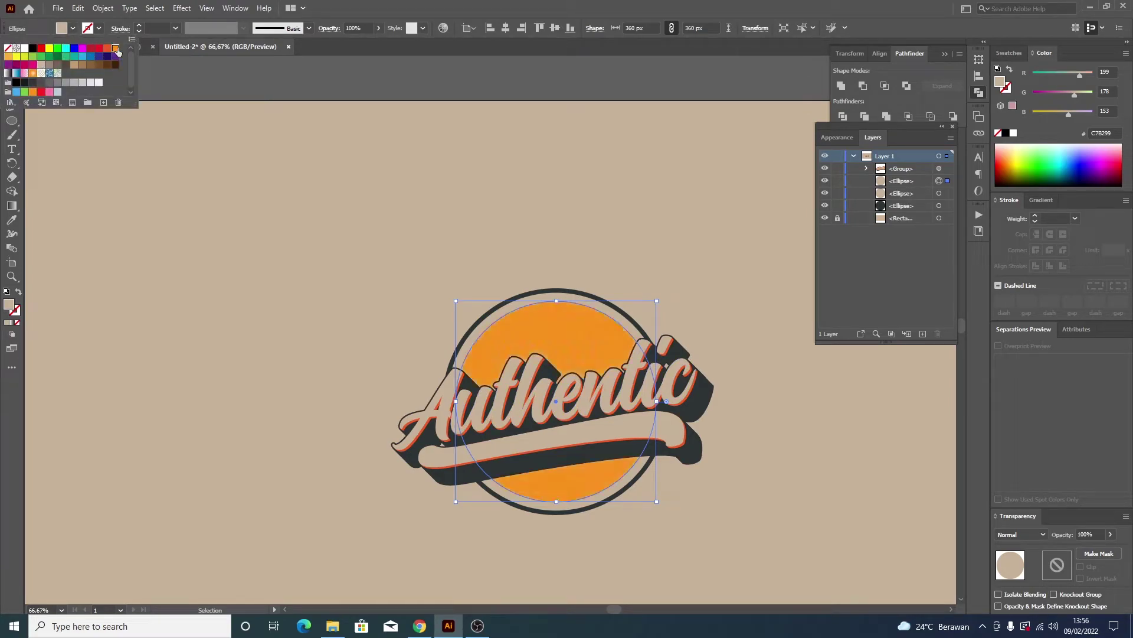
click(405, 83)
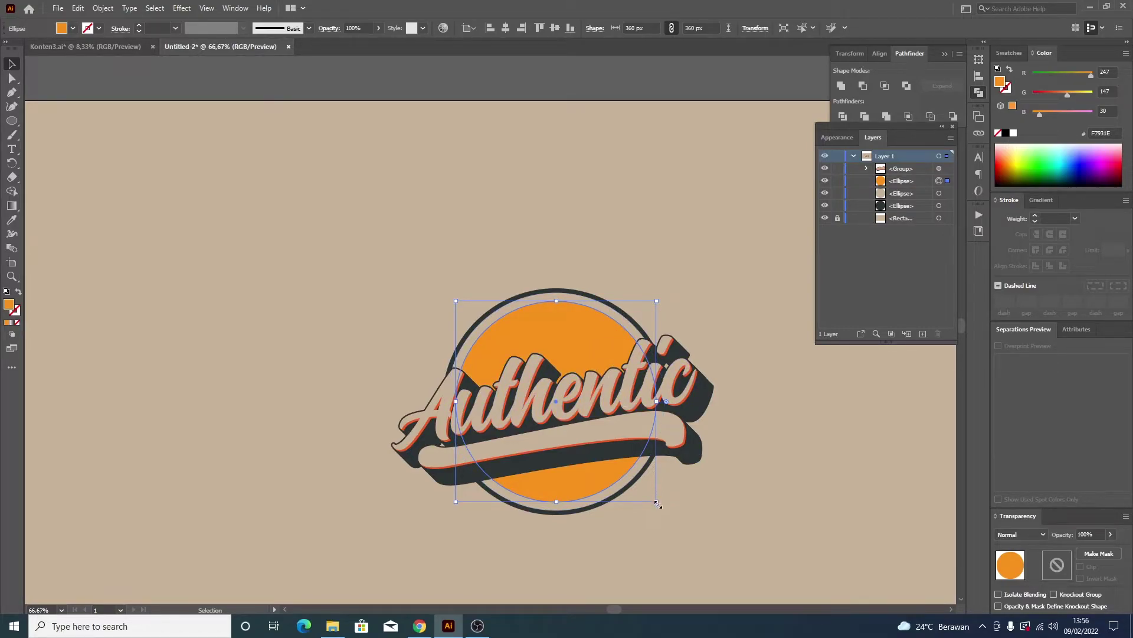
drag(657, 503, 661, 507)
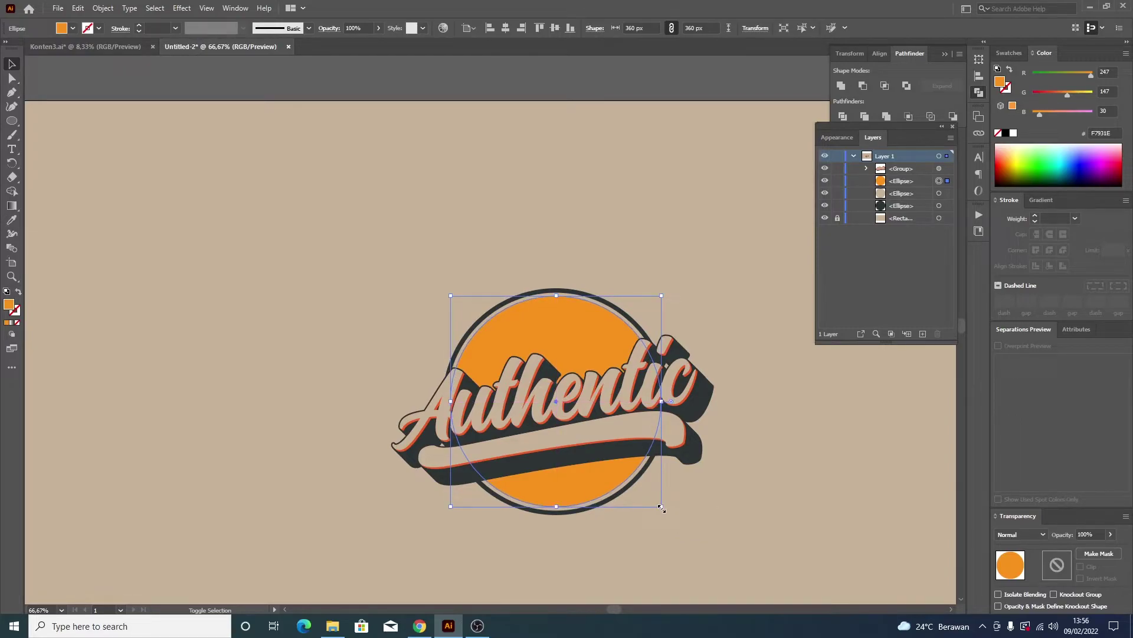
- Change the circle's fill to the red-orange swatch F15A24 and reselect it
click(74, 29)
click(106, 49)
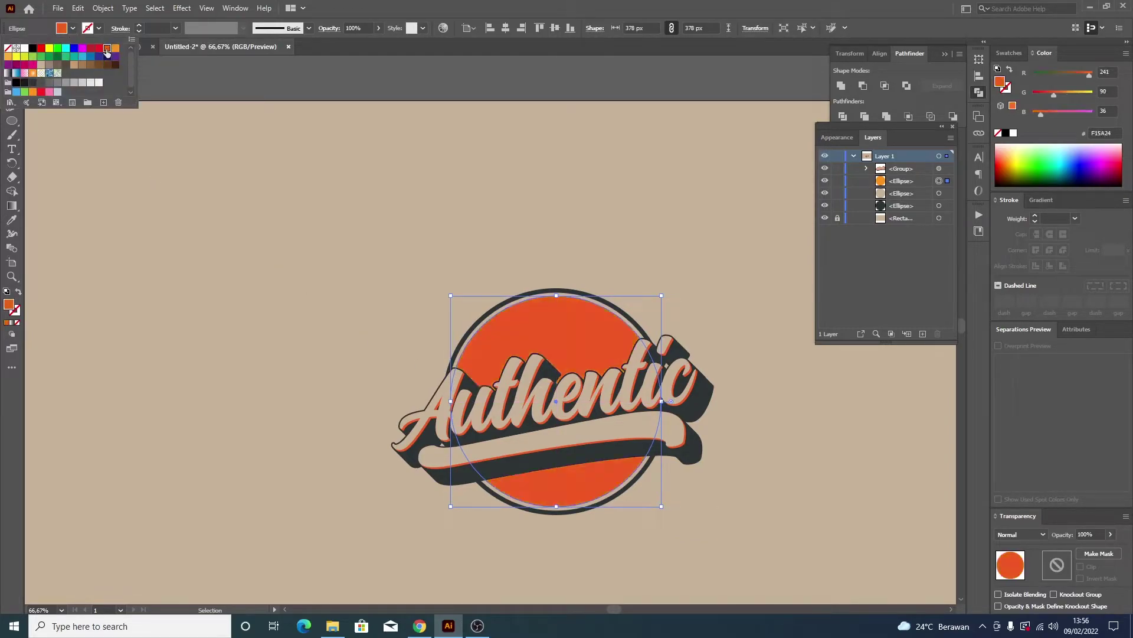
click(565, 128)
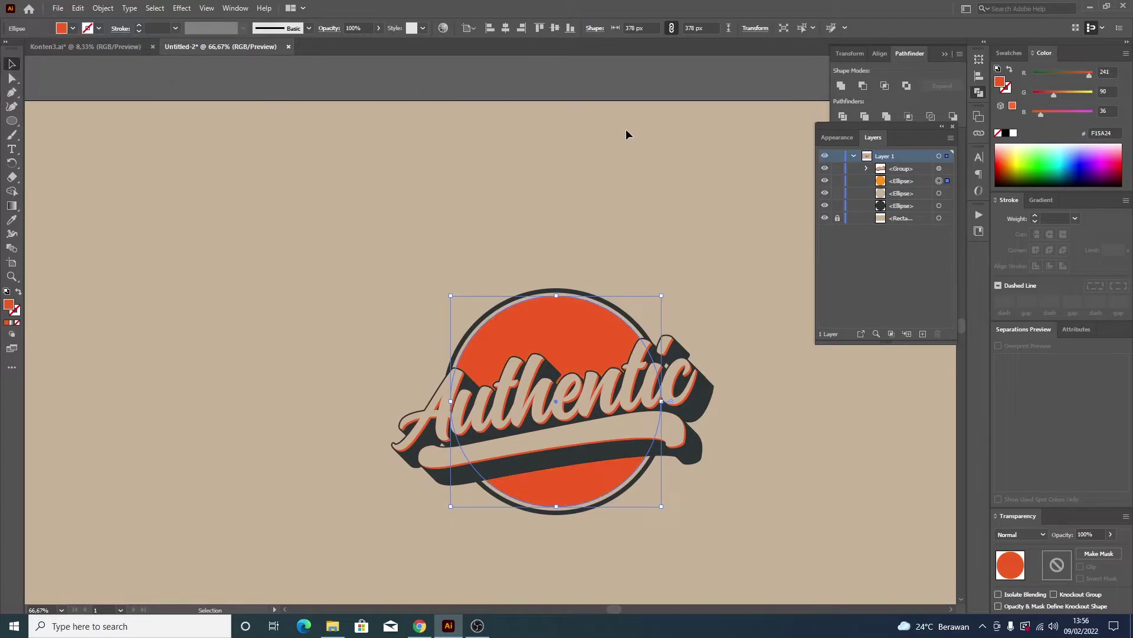
click(580, 94)
click(575, 336)
- Paste a copy of the red-orange circle in front and shrink it to 364 px
key(a)
key(ctrl+c)
key(ctrl+f)
key(v)
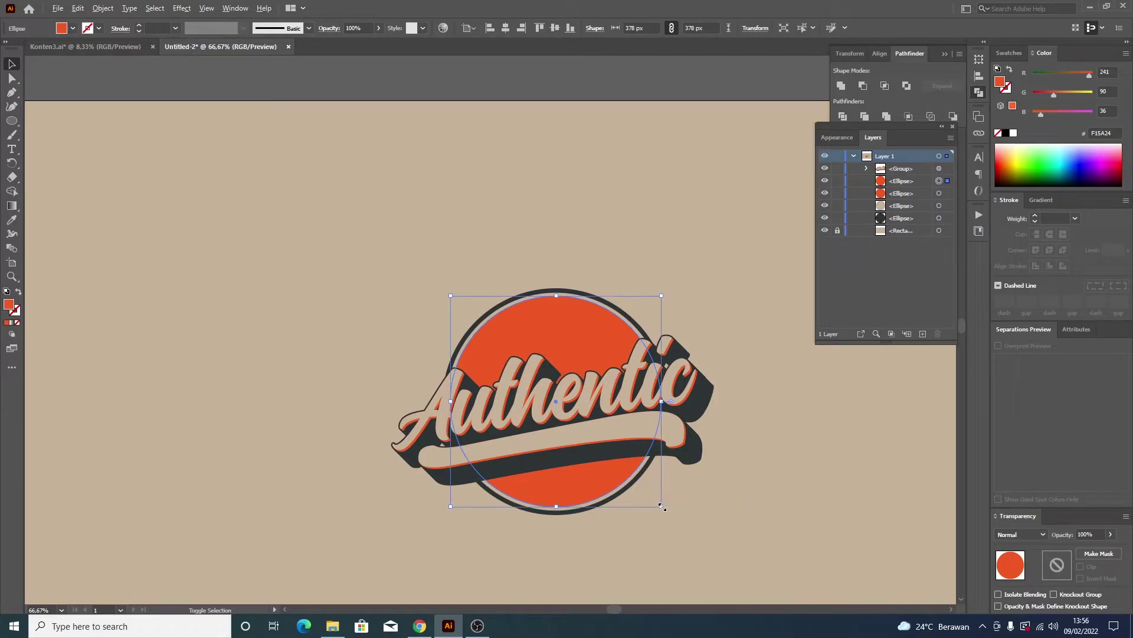
drag(662, 506, 660, 504)
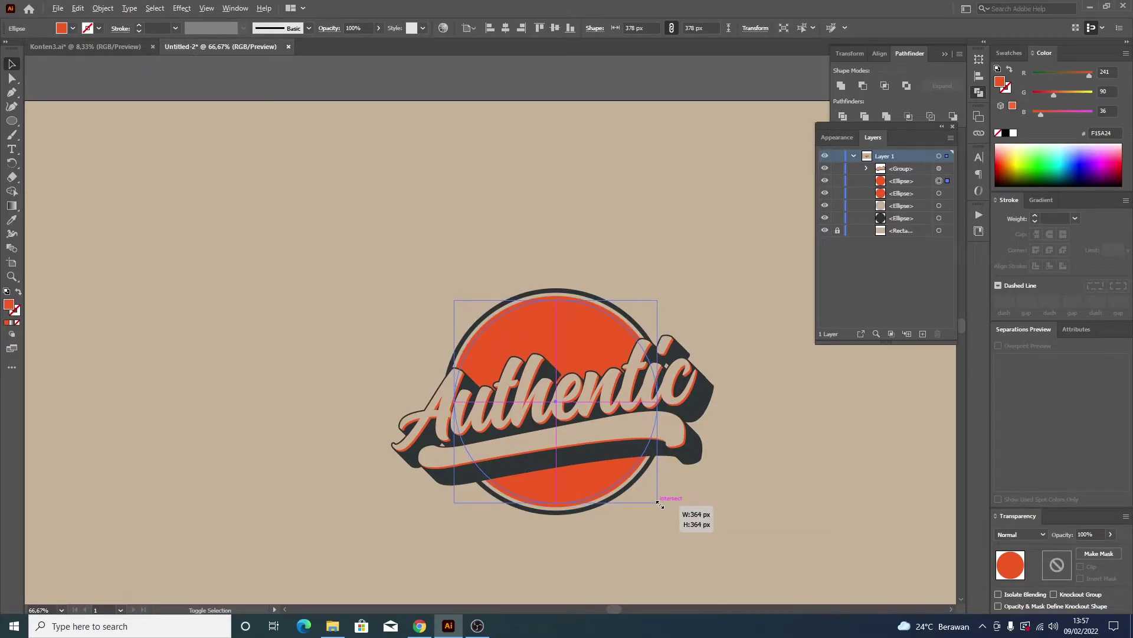
drag(660, 504, 660, 503)
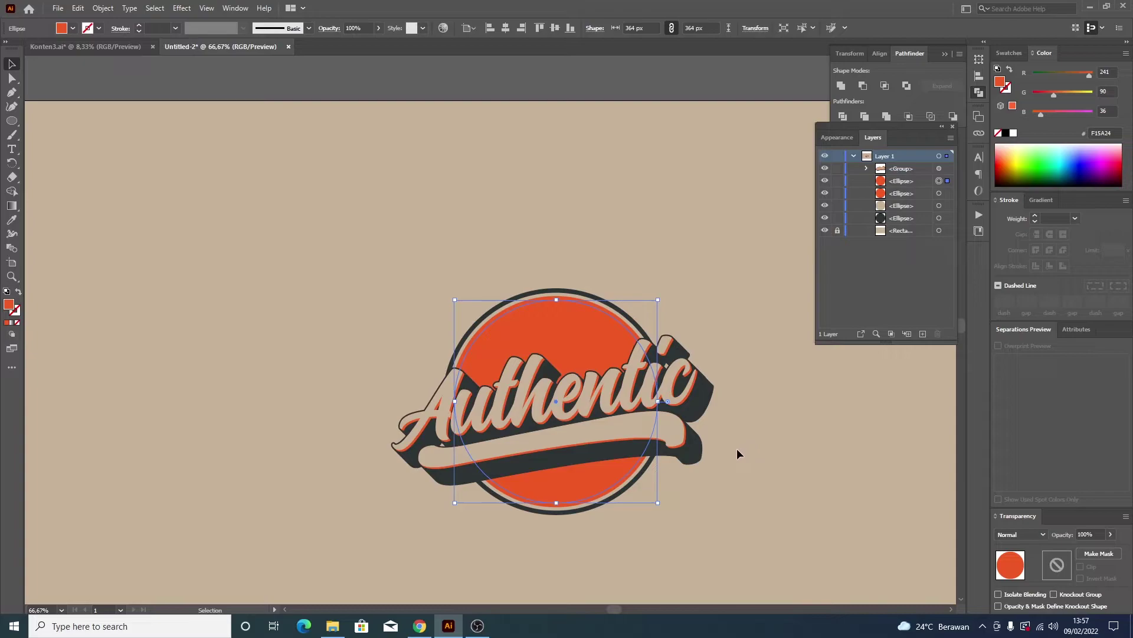
- Fill the 364 px copy with the dark shadow colour using the eyedropper
key(i)
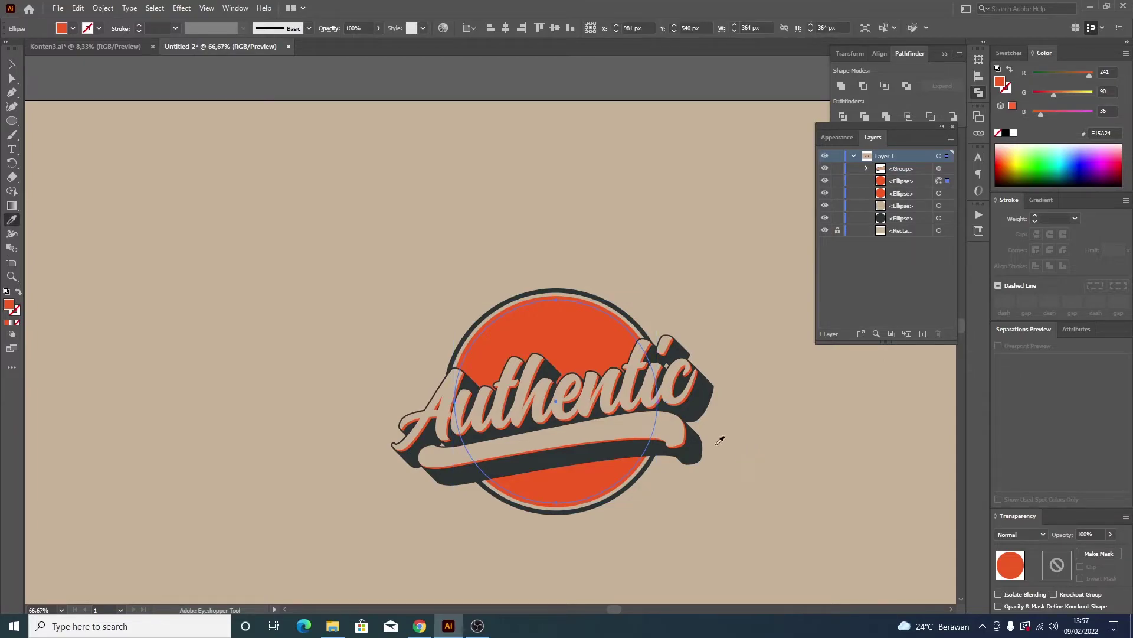
click(705, 406)
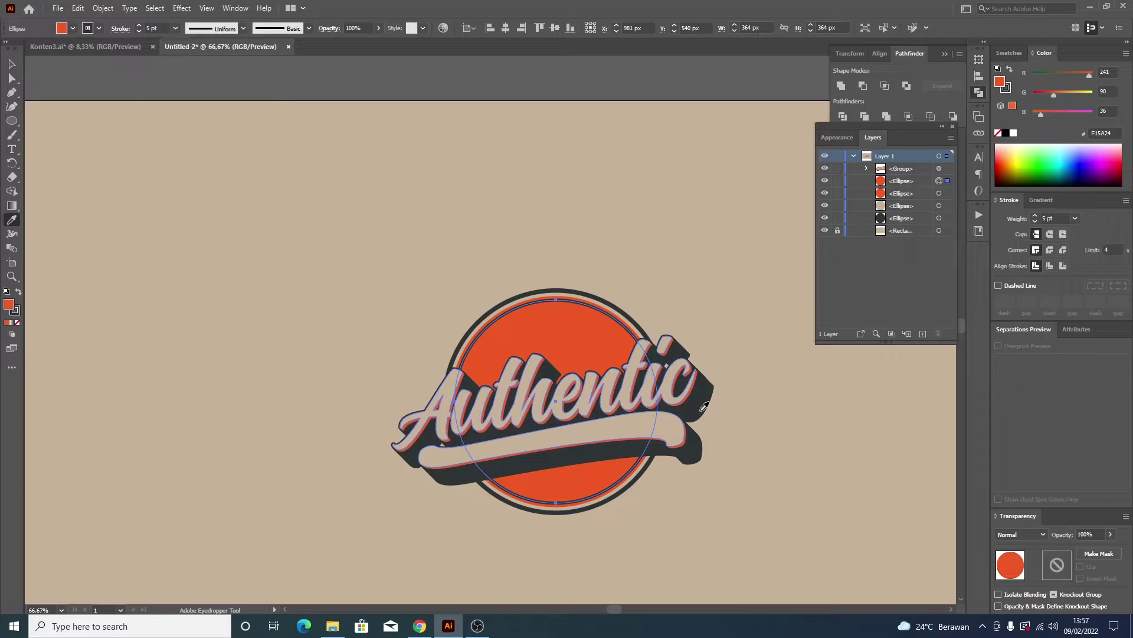
click(17, 323)
click(18, 292)
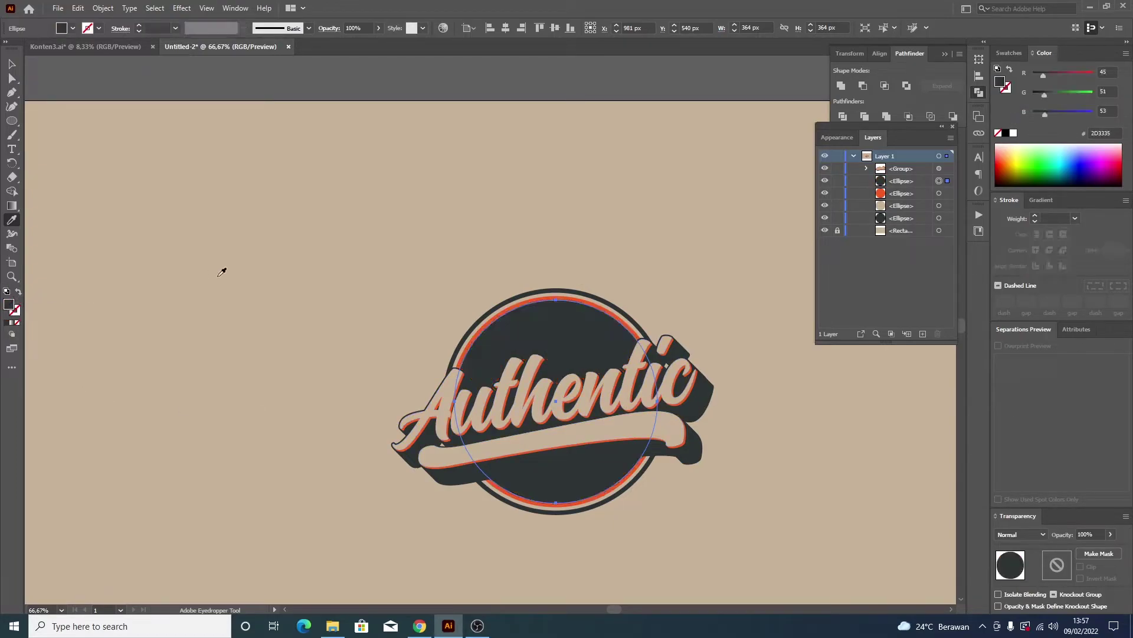
- Deselect everything and scroll to inspect the new thin red-orange ring
key(v)
click(747, 271)
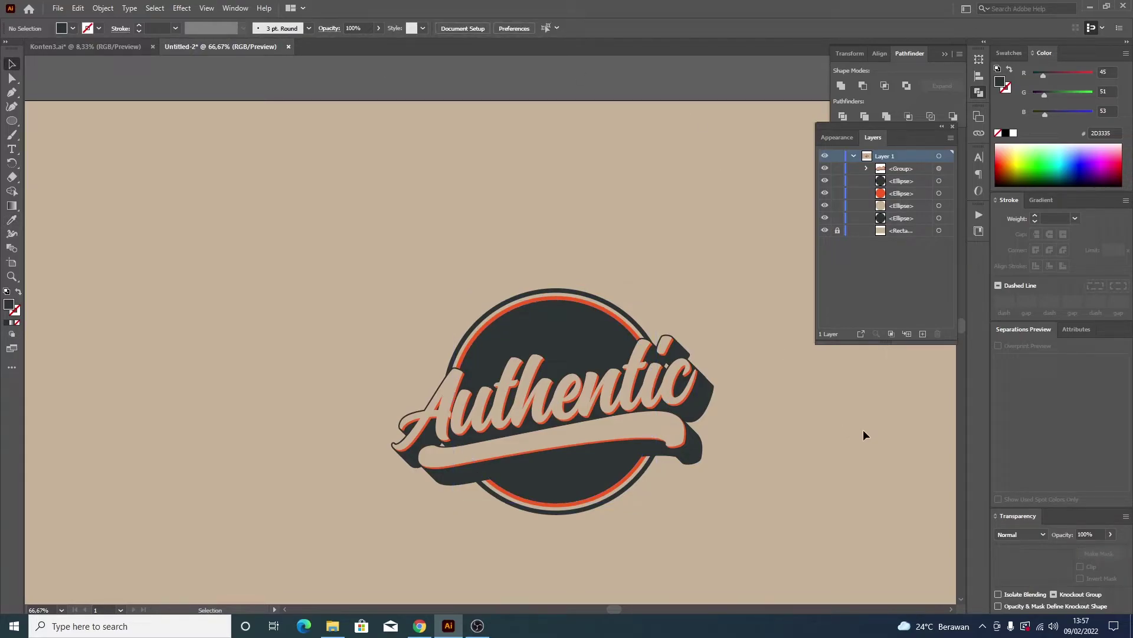
scroll(656, 348, up, 3)
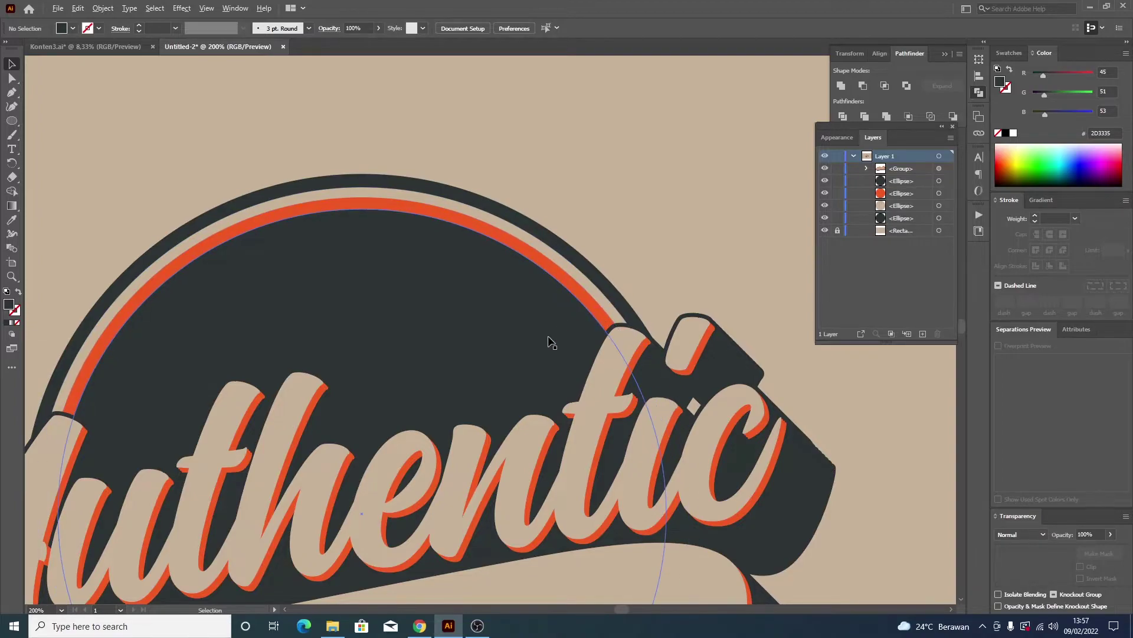
scroll(549, 340, down, 2)
scroll(549, 337, down, 1)
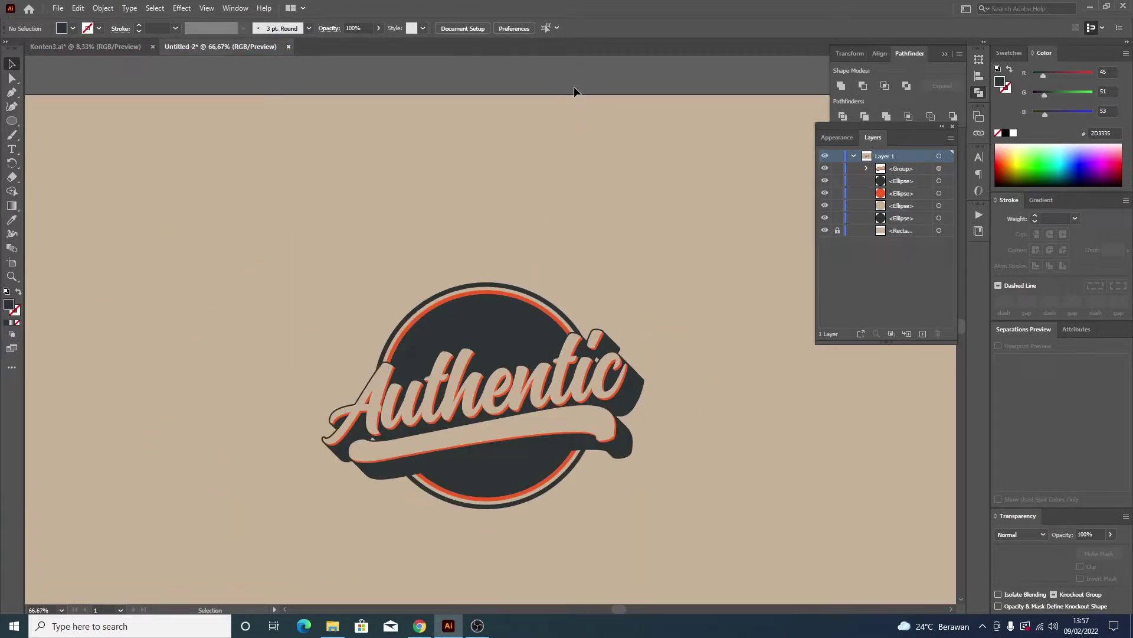
scroll(614, 200, down, 1)
scroll(590, 301, up, 1)
- Paste a copy of the dark inner circle in front and shrink it to 316 px
click(529, 328)
key(a)
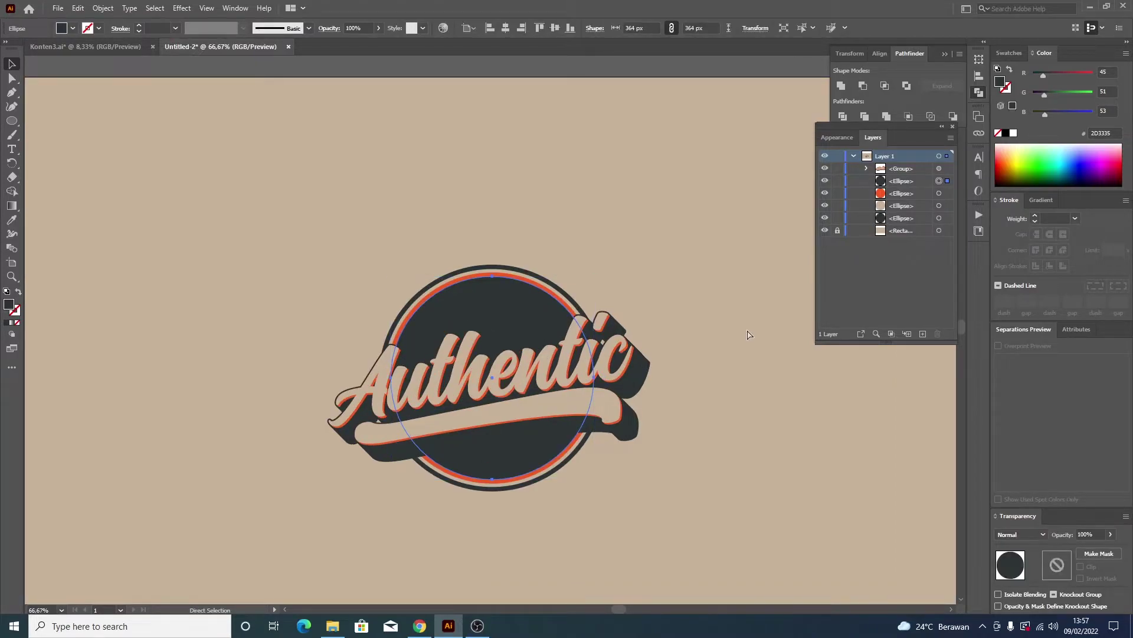
key(v)
key(ctrl+c)
key(ctrl+f)
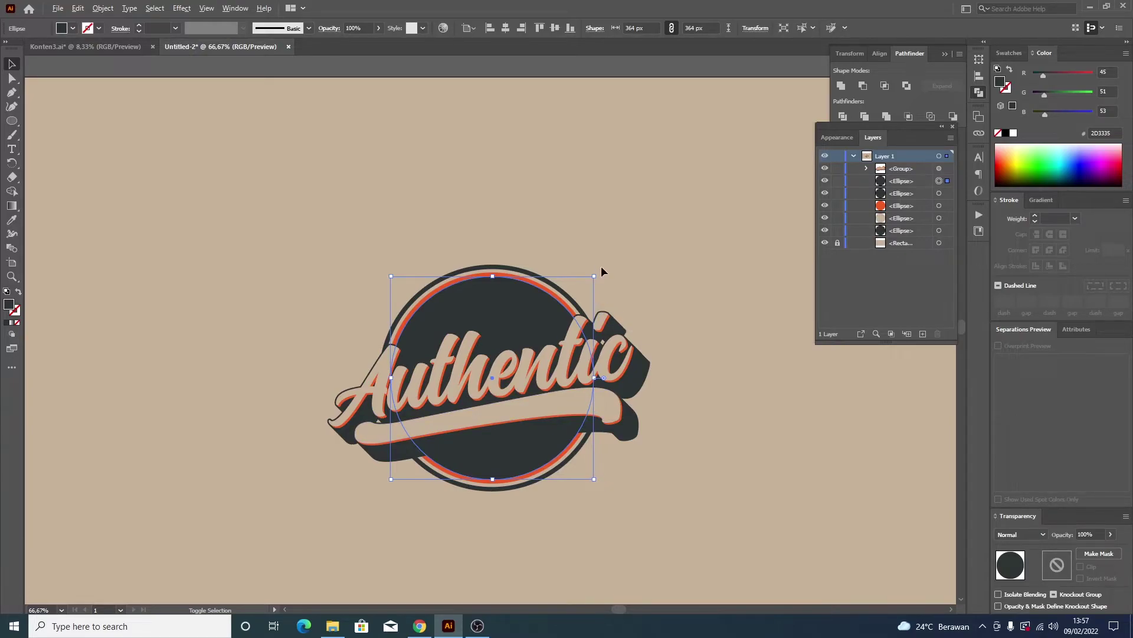
drag(594, 278, 582, 290)
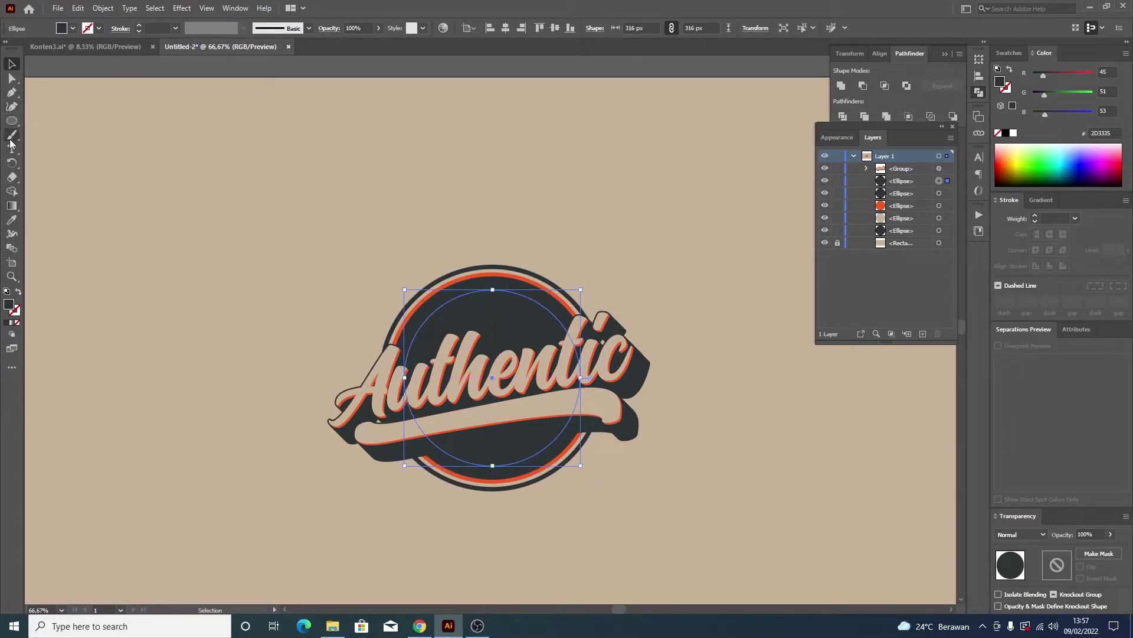
drag(10, 153, 60, 158)
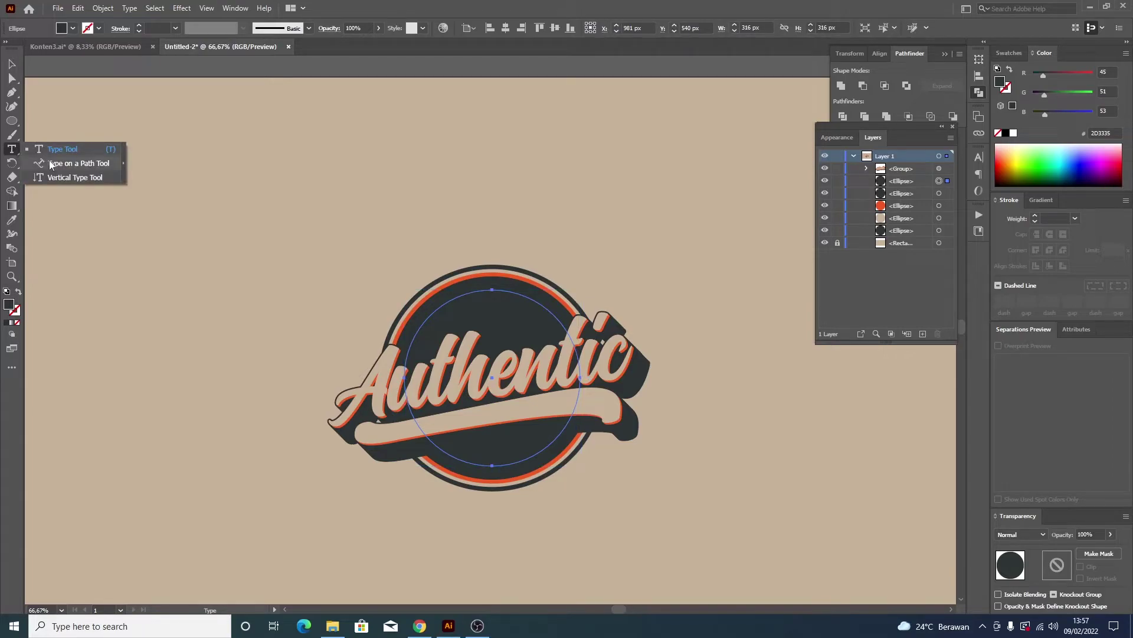
- Start type on the small circle, then delete the placeholder and exit editing
click(459, 295)
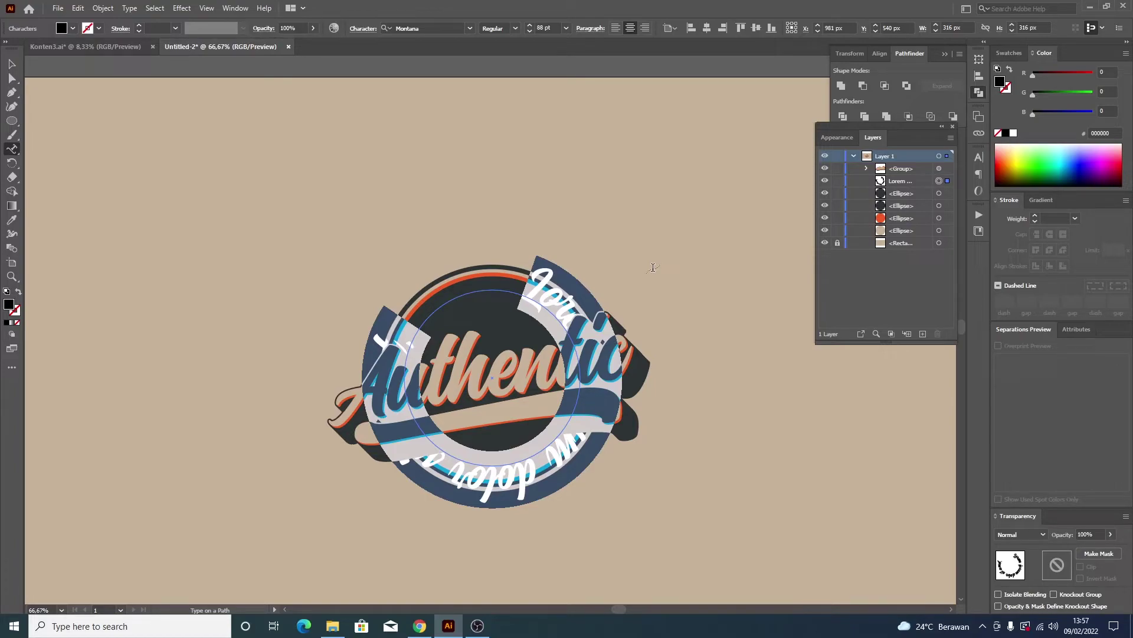
key(BackSpace)
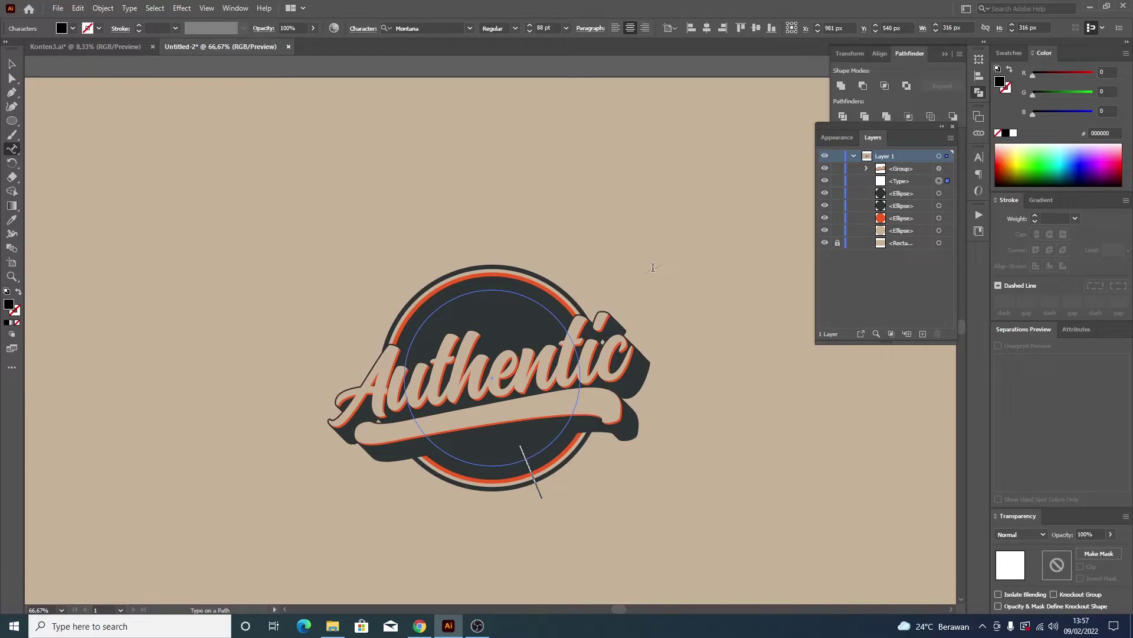
key(Escape)
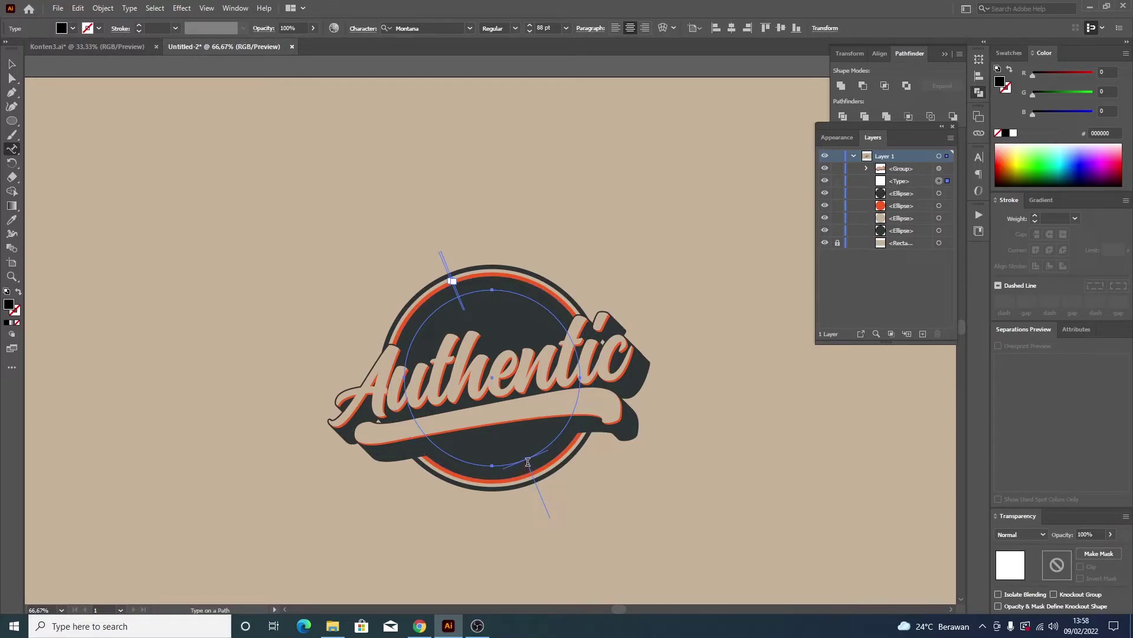
key(t)
- Set type along the 316 px circle and enter 'Tahu Sumedang Est 2022 THE F'
click(523, 462)
click(560, 463)
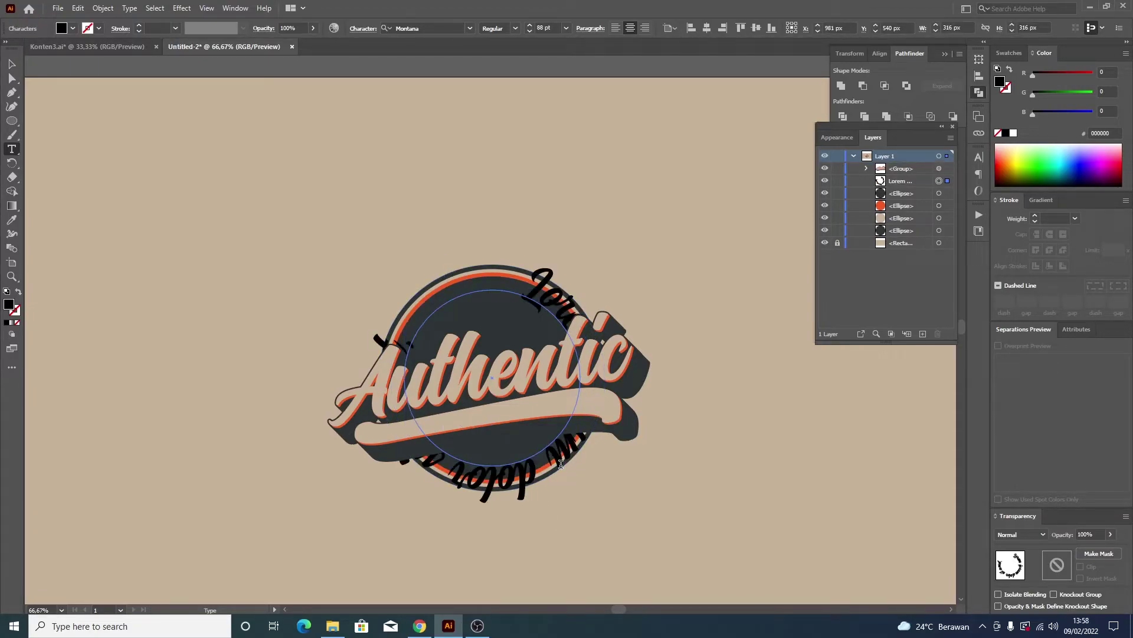
key(BackSpace)
key(BackSpace)
key(BackSpace)
key(BackSpace)
key(BackSpace)
key(BackSpace)
key(BackSpace)
key(BackSpace)
key(BackSpace)
key(BackSpace)
key(BackSpace)
key(BackSpace)
key(BackSpace)
key(BackSpace)
key(BackSpace)
key(BackSpace)
key(BackSpace)
key(BackSpace)
key(BackSpace)
text(t)
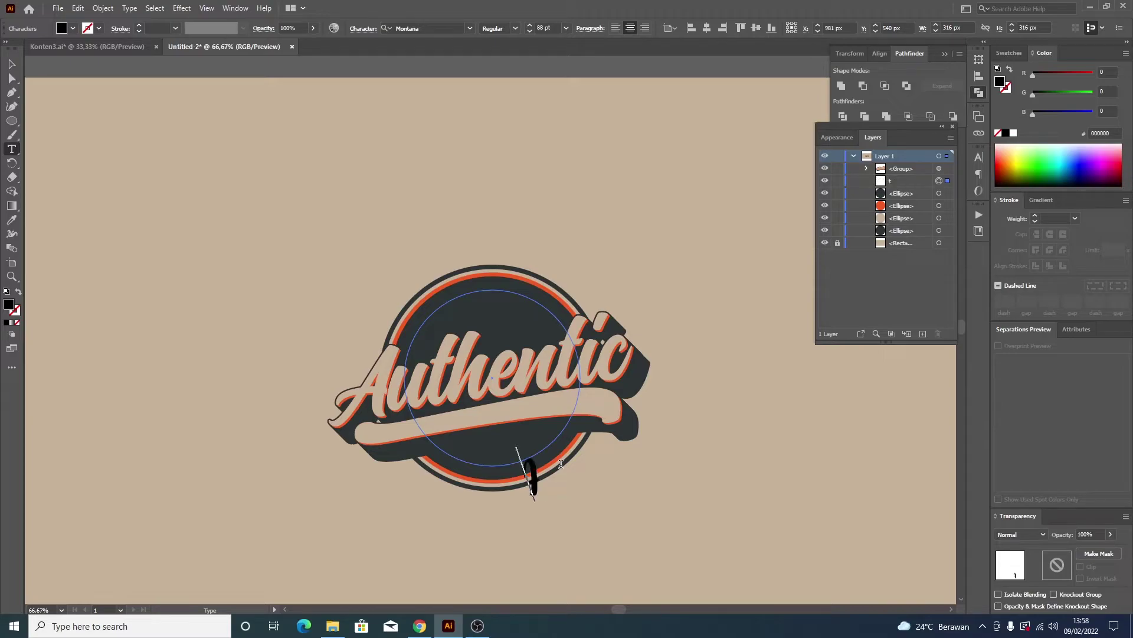
text(u)
key(BackSpace)
key(BackSpace)
text(Tahu Sumedang)
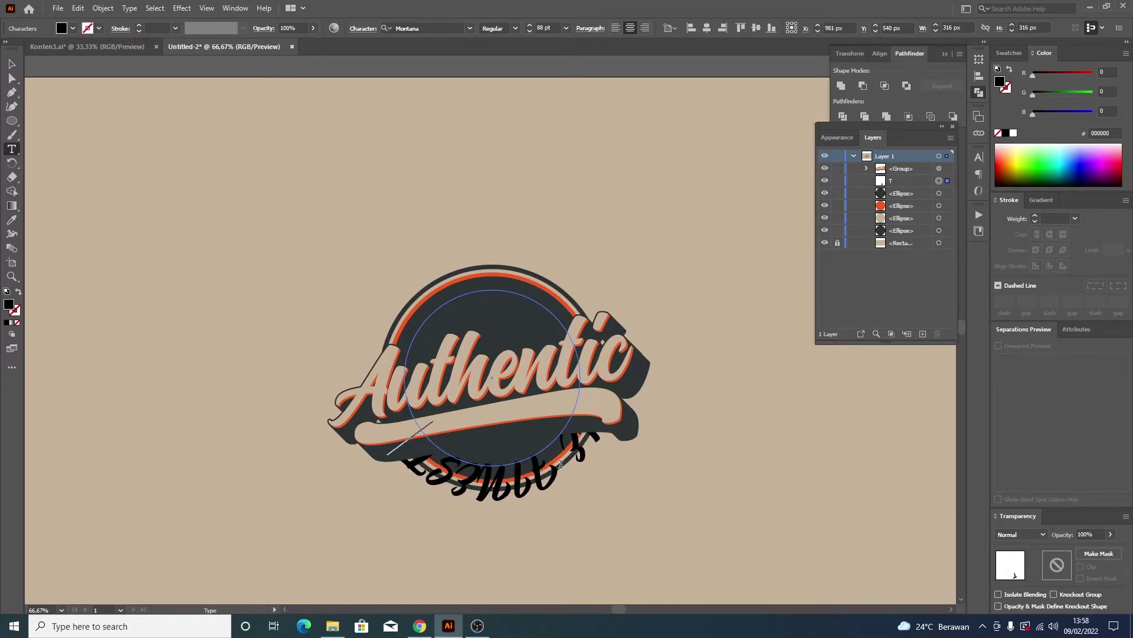
text( Est 2022)
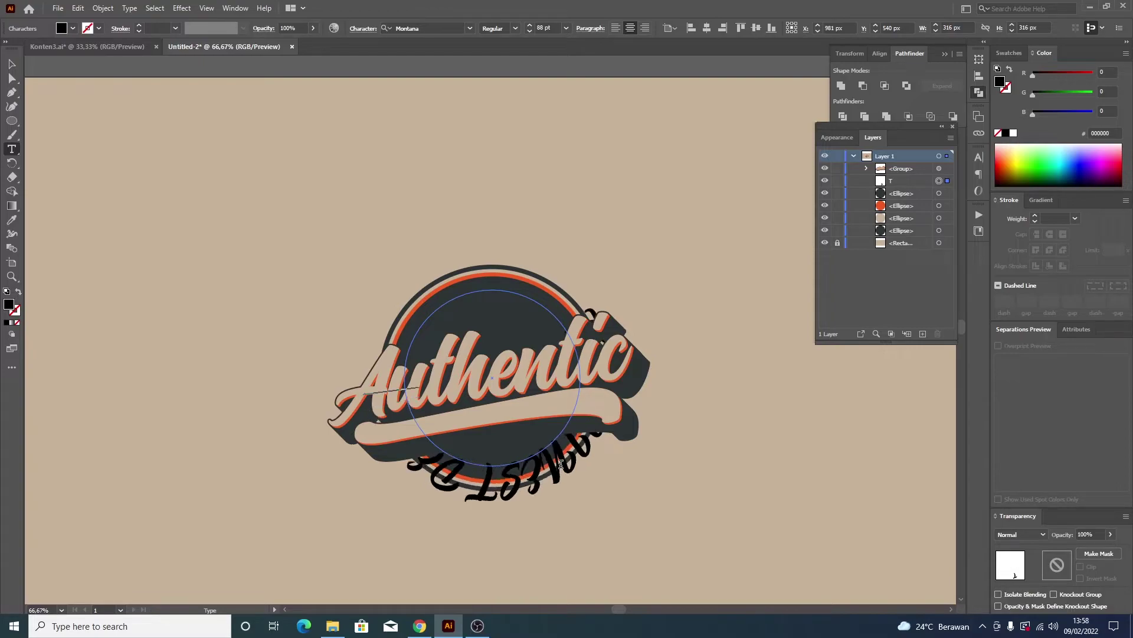
text( THE)
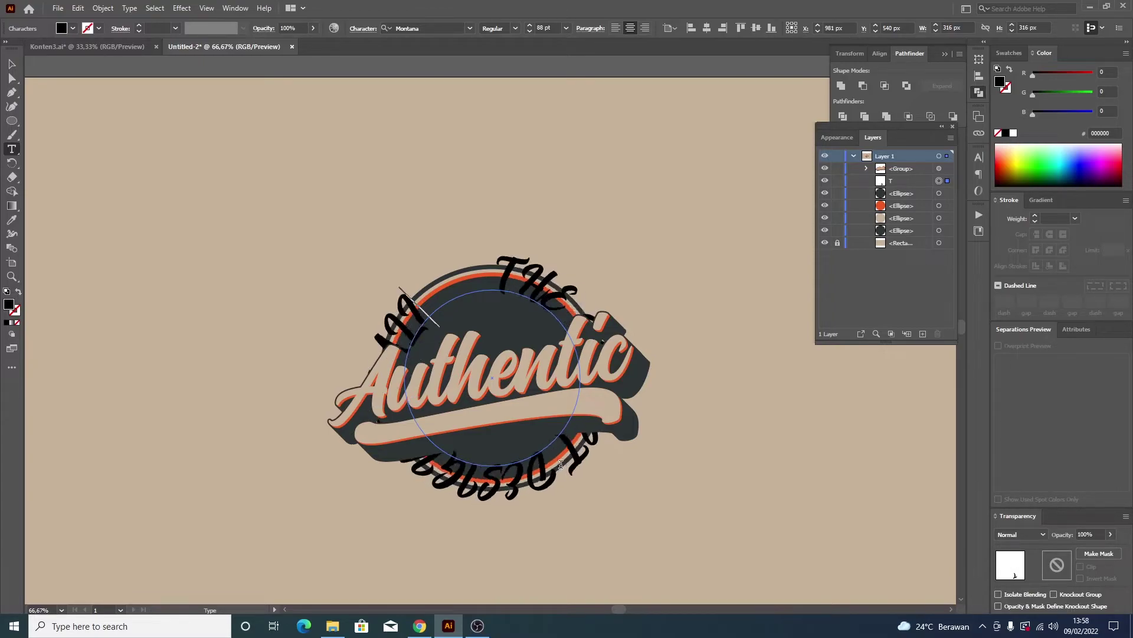
text( F)
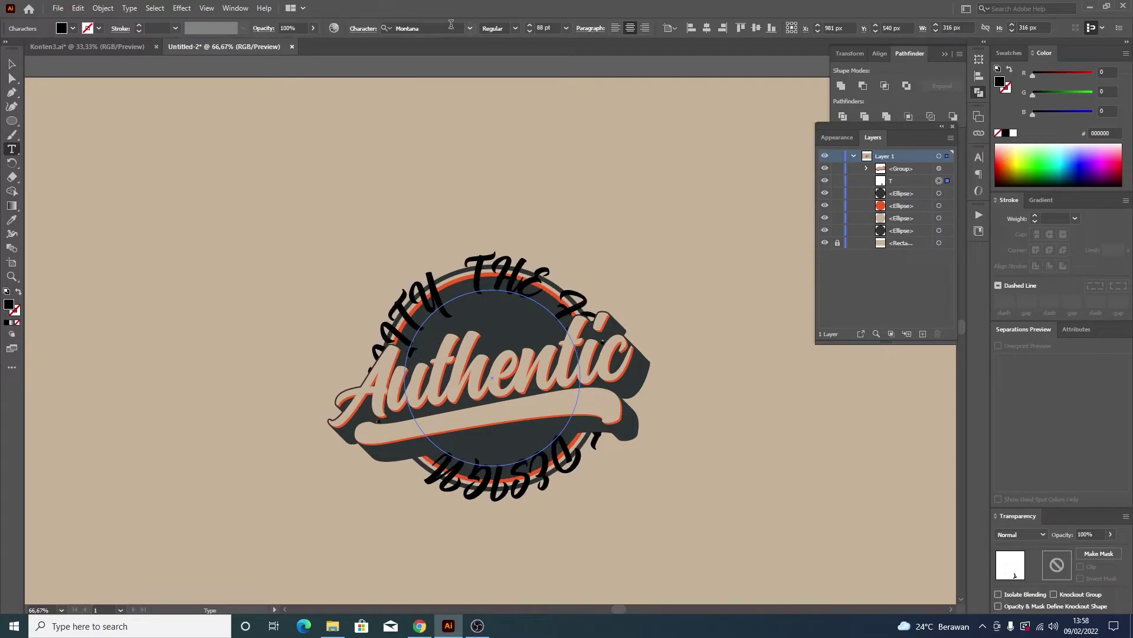
click(471, 28)
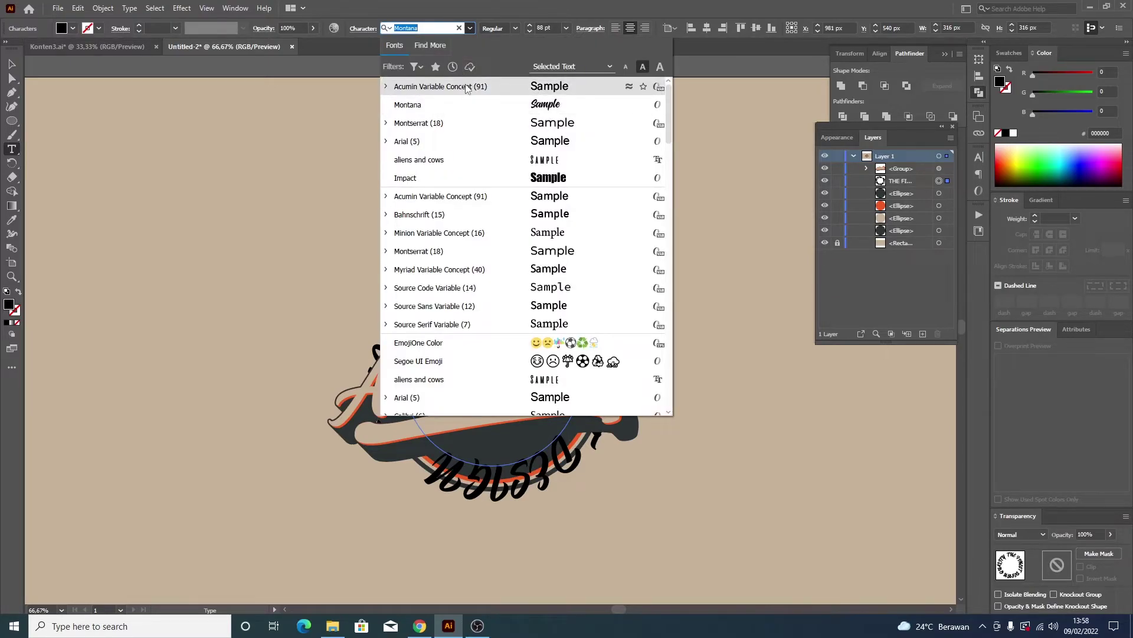
- Apply Montserrat Medium to the whole curved text object
click(387, 123)
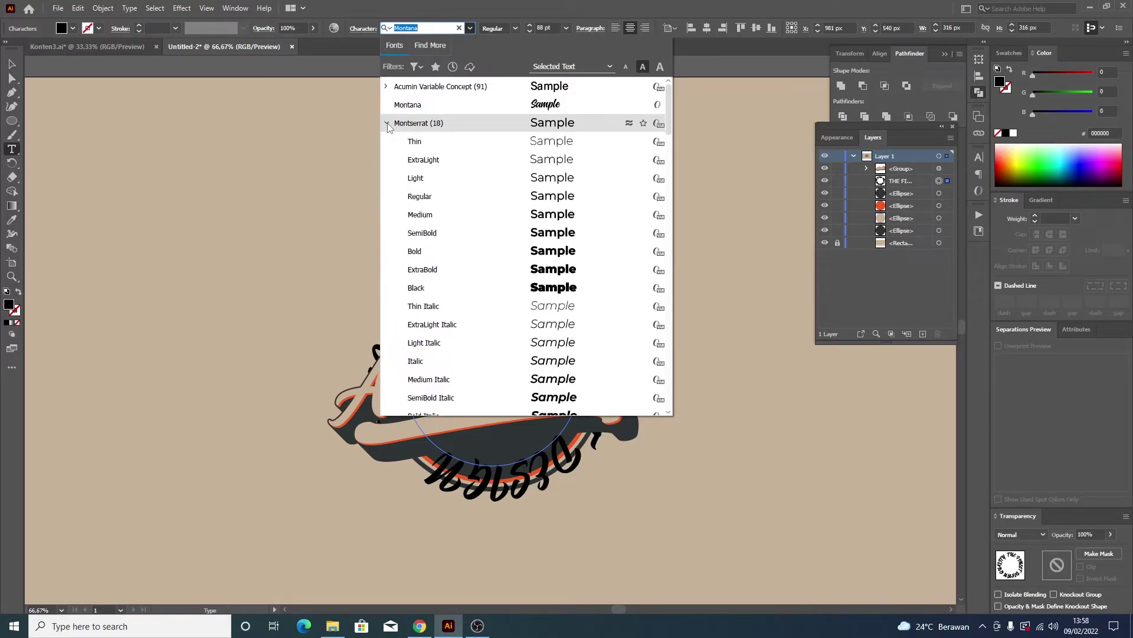
click(418, 214)
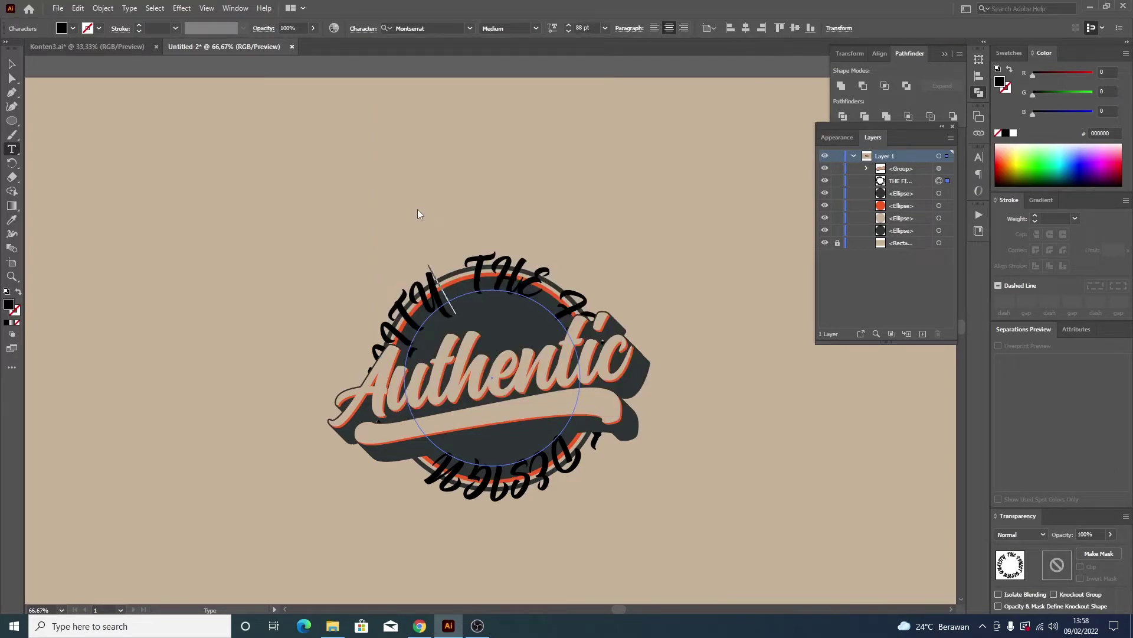
click(12, 63)
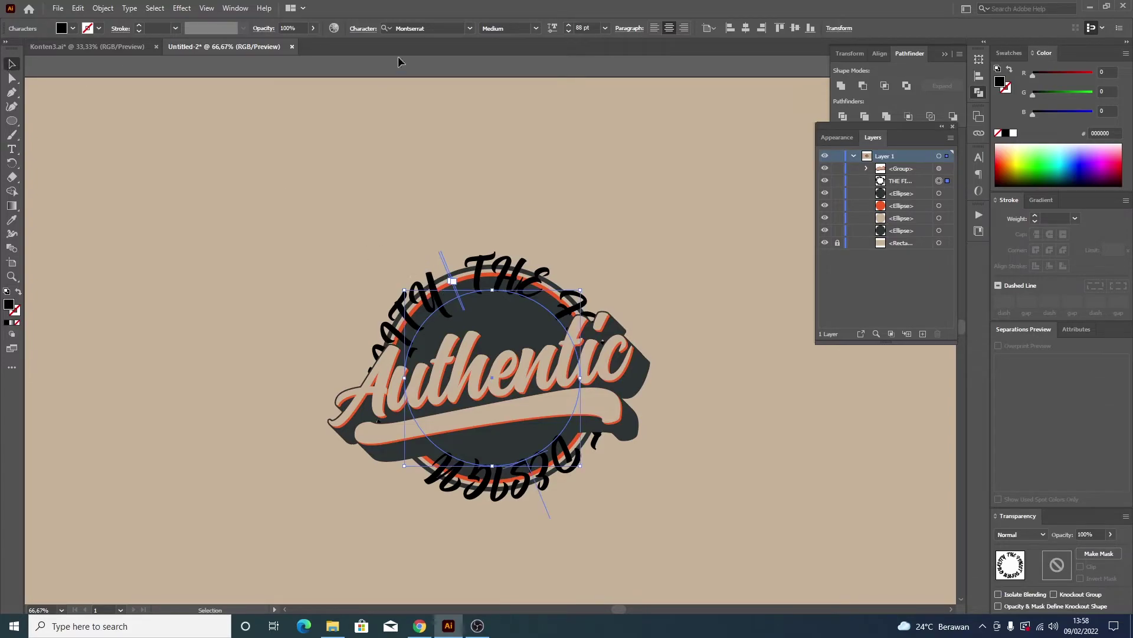
click(470, 29)
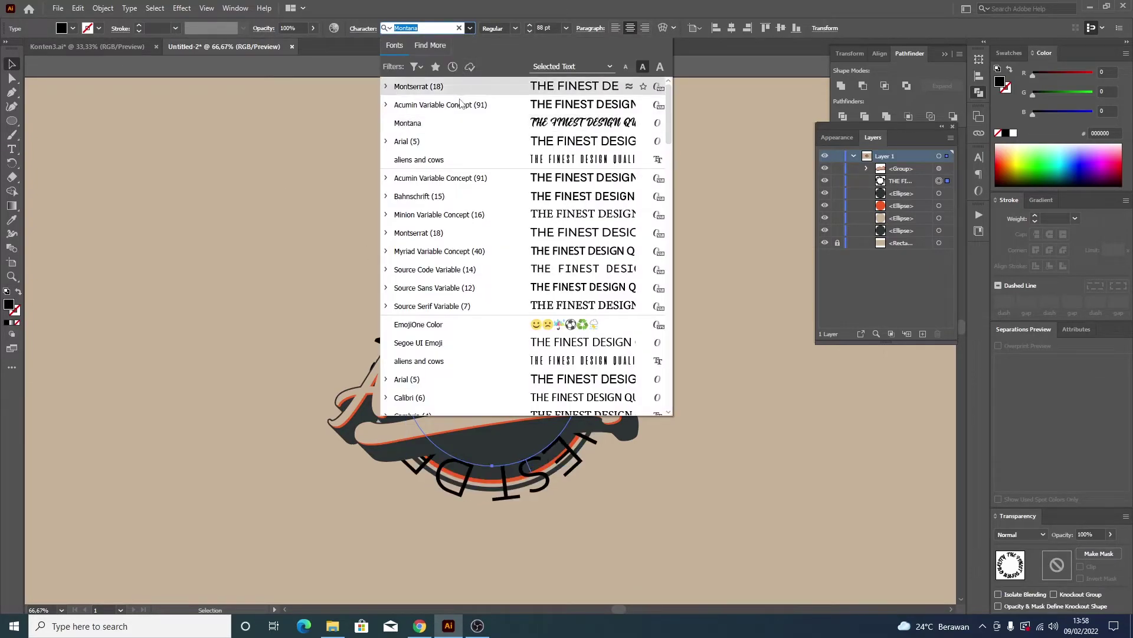
click(386, 87)
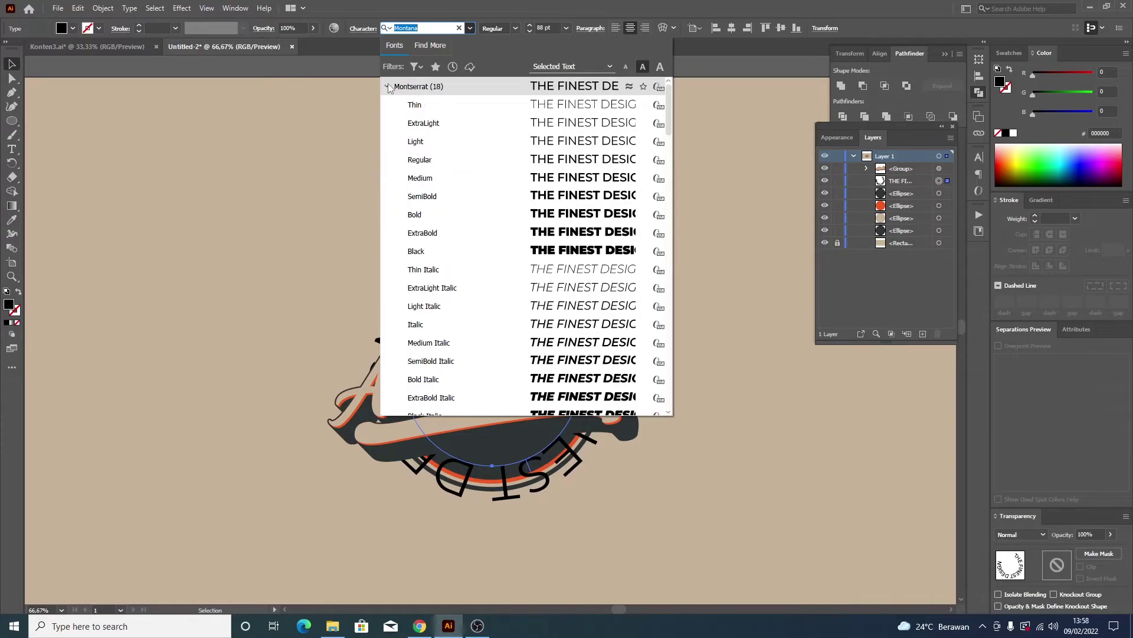
click(412, 180)
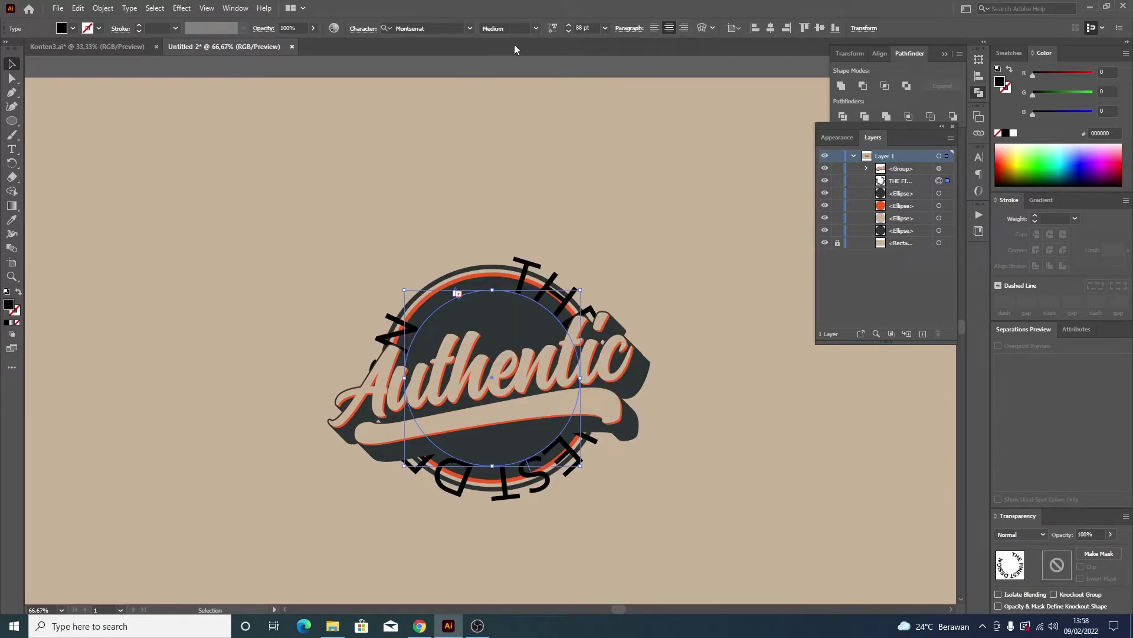
- Step the curved text's font size down repeatedly to 31 pt
click(566, 33)
click(566, 33)
click(566, 33)
click(566, 32)
click(566, 32)
click(566, 32)
click(566, 32)
click(566, 32)
click(566, 32)
click(566, 33)
click(566, 32)
click(566, 33)
click(566, 33)
click(567, 33)
click(567, 33)
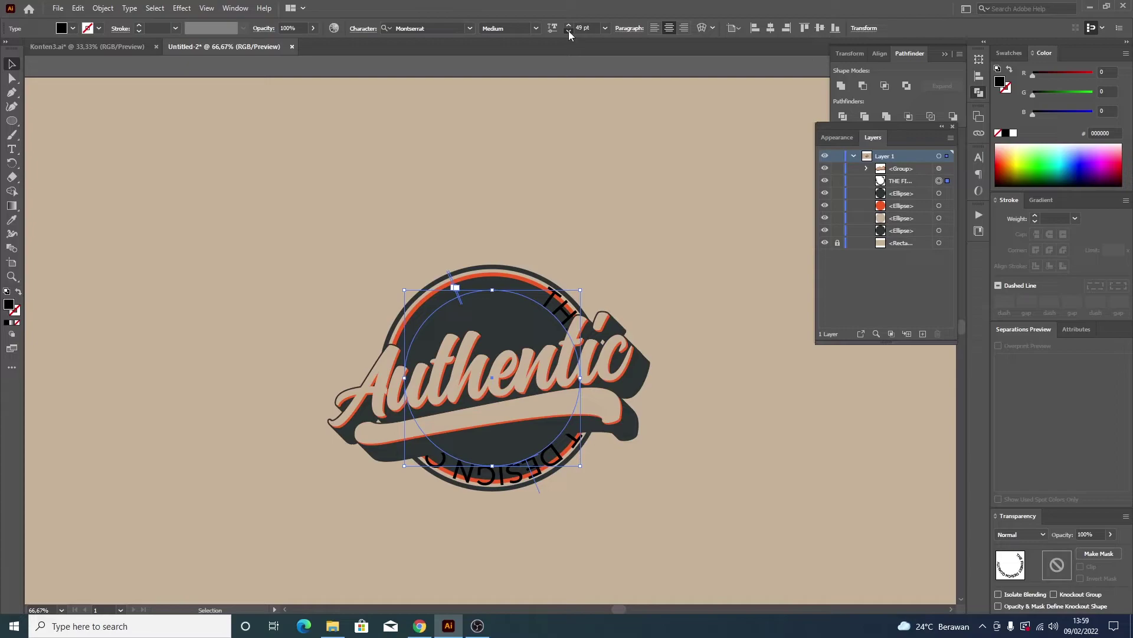
click(568, 33)
click(568, 33)
click(569, 32)
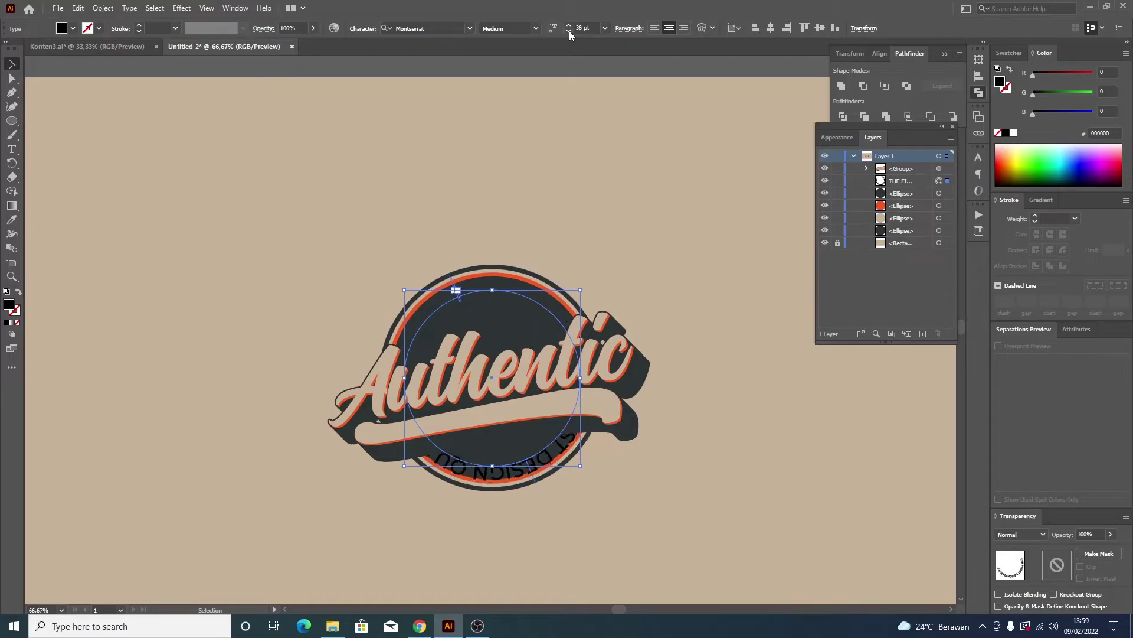
click(569, 32)
click(569, 32)
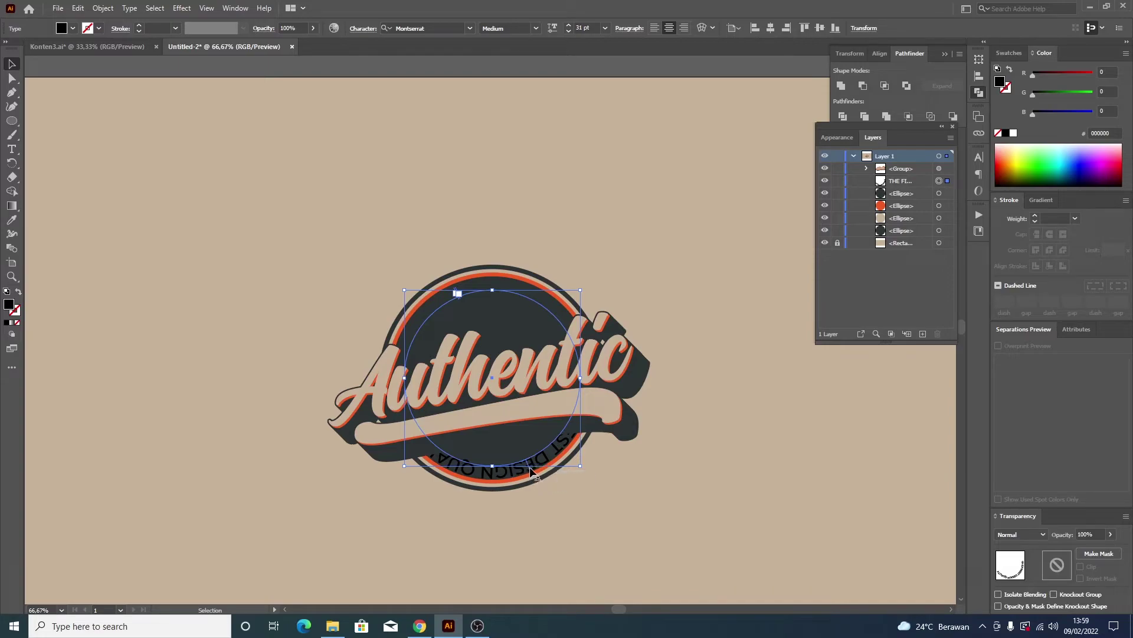
- Slide the tagline to the top of the circle and reduce it to 18 pt
drag(531, 470, 500, 286)
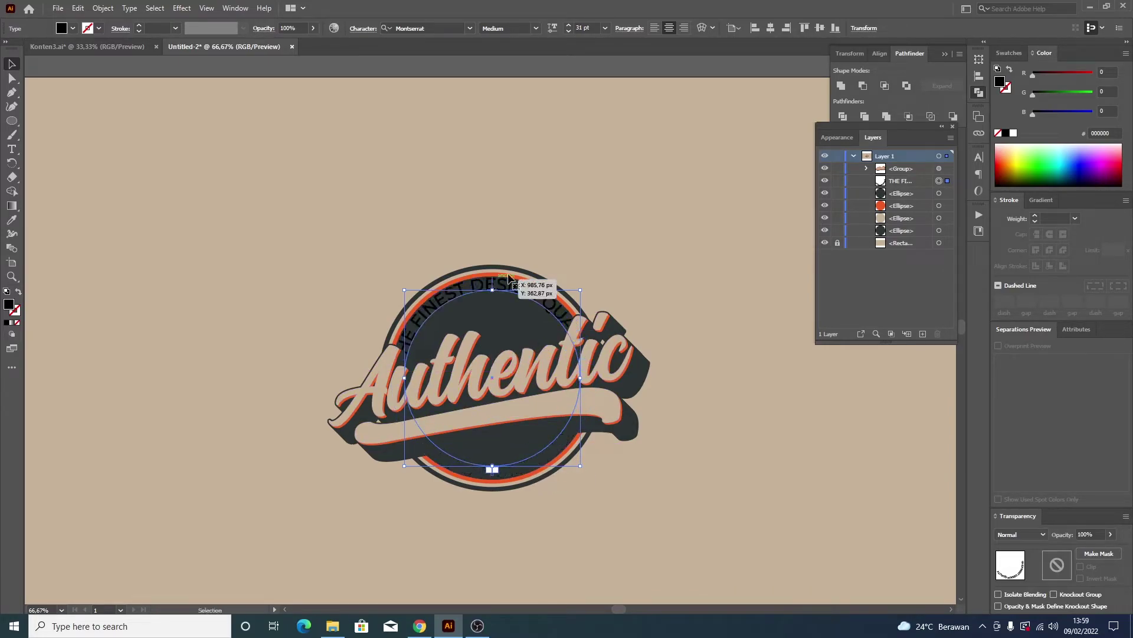
drag(499, 286, 481, 287)
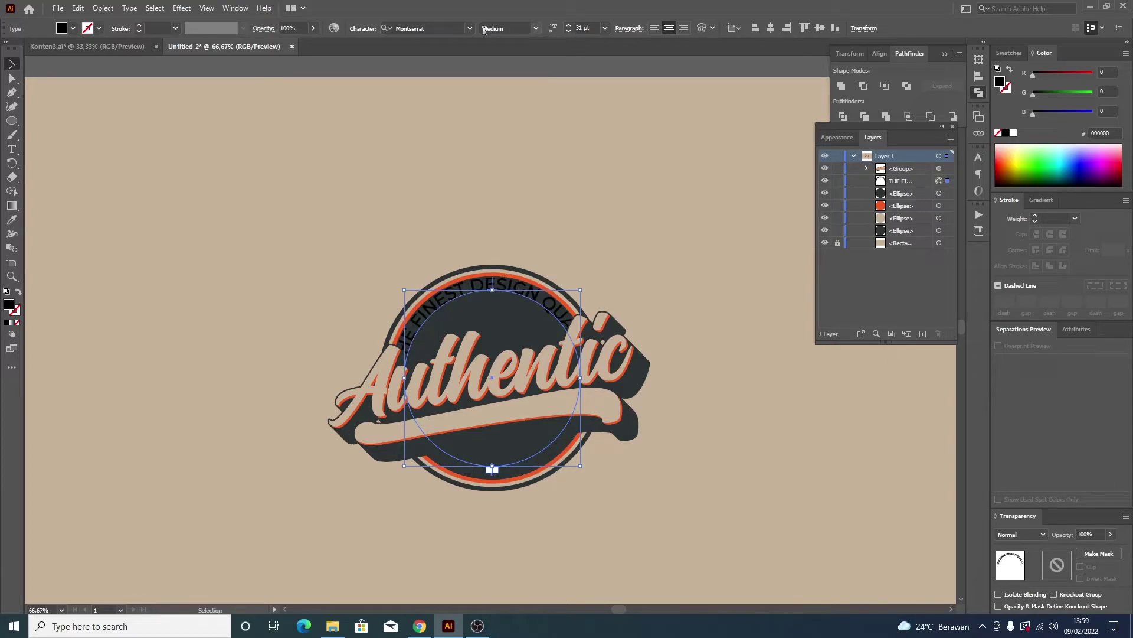
click(569, 31)
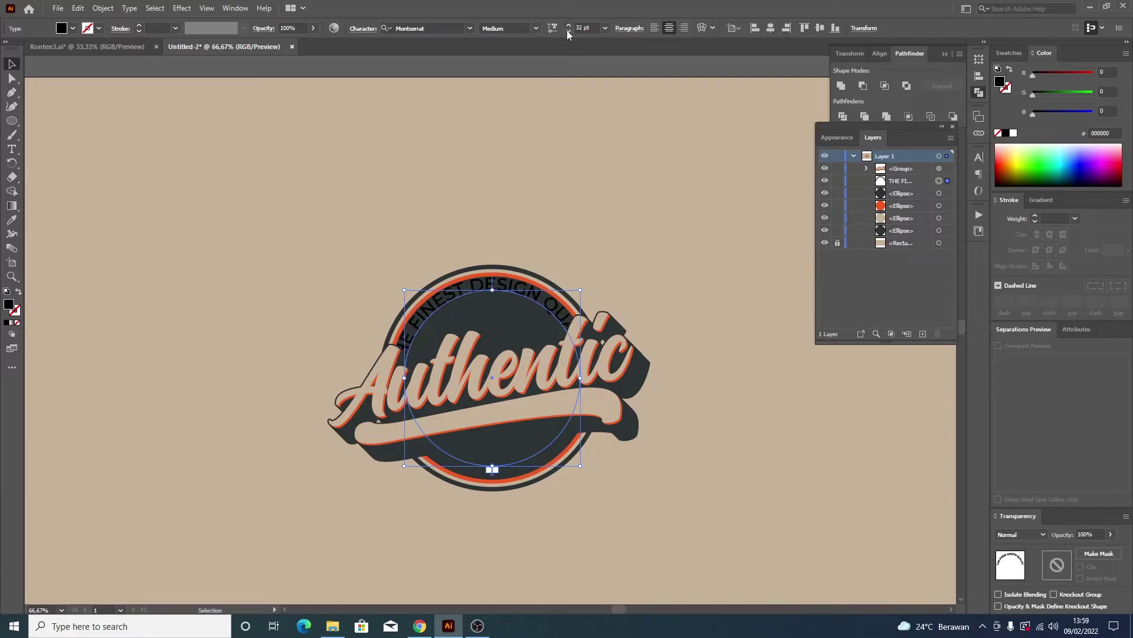
click(568, 32)
click(568, 32)
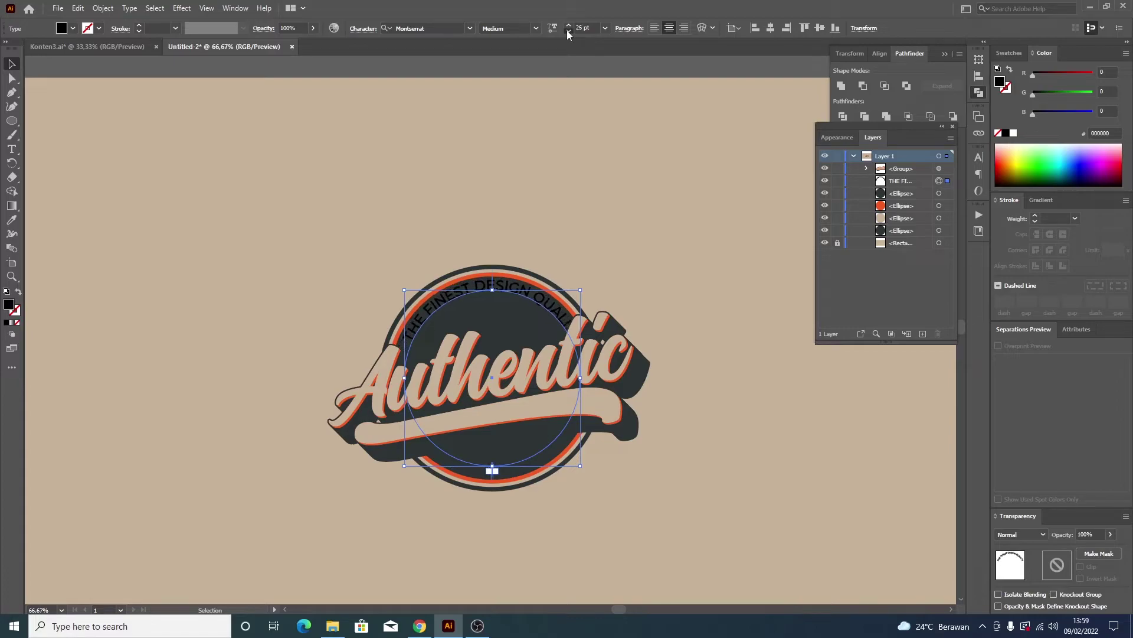
click(568, 32)
click(568, 32)
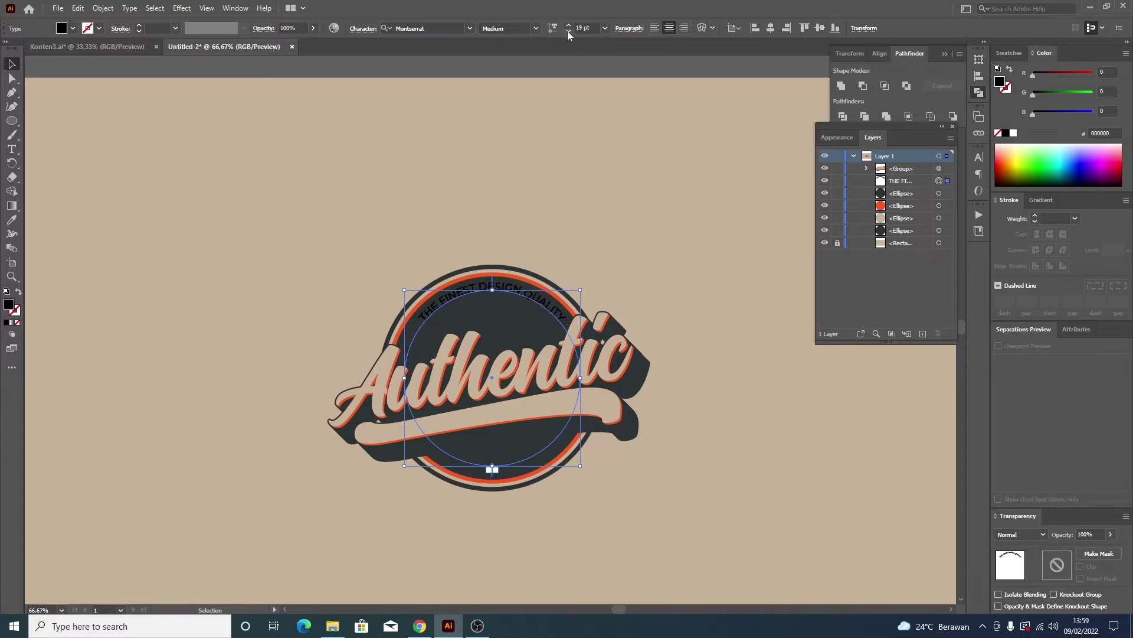
click(568, 32)
click(359, 31)
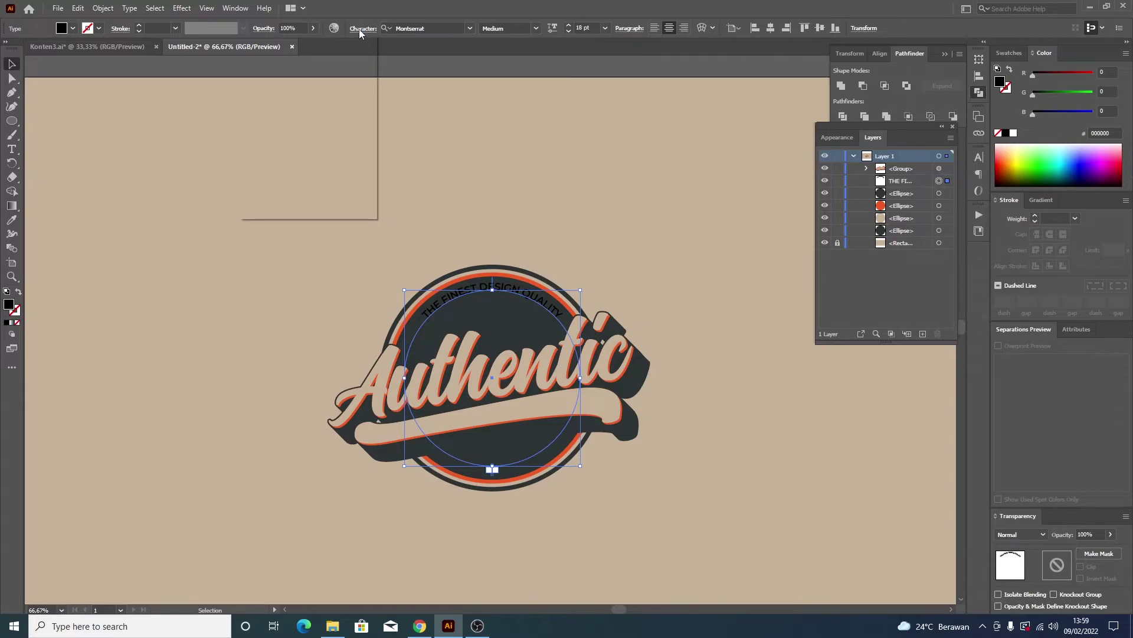
- Set the tagline's tracking to 100 and recentre it along the top of the circle
click(345, 100)
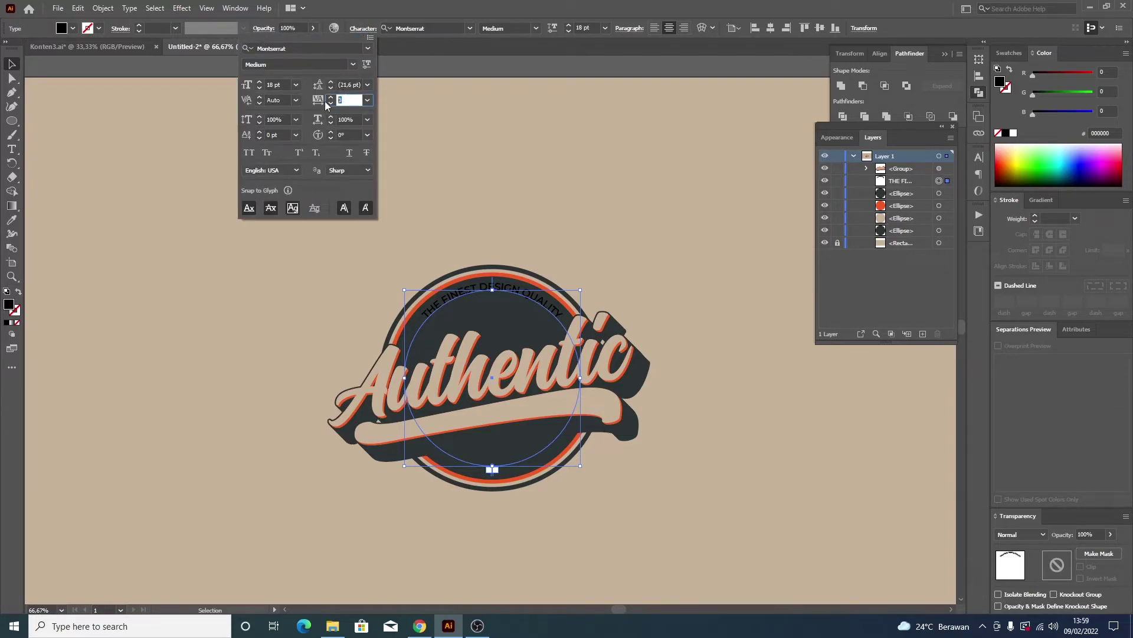
text(100)
key(Return)
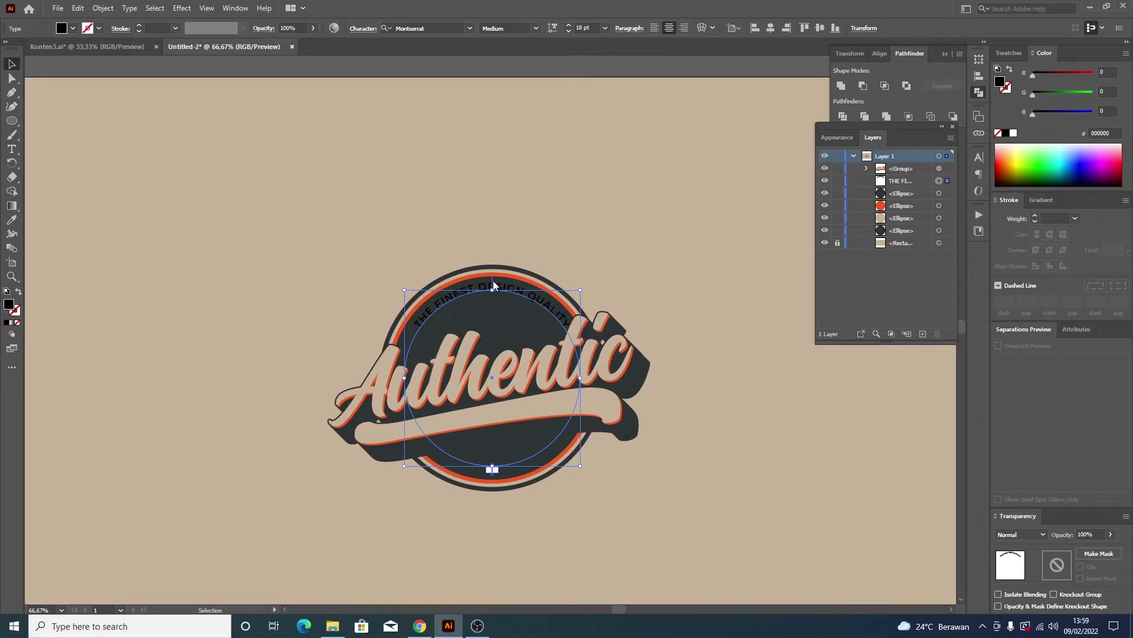
drag(493, 284, 484, 283)
- Eyedrop the beige background colour onto the tagline, then reselect it
click(72, 28)
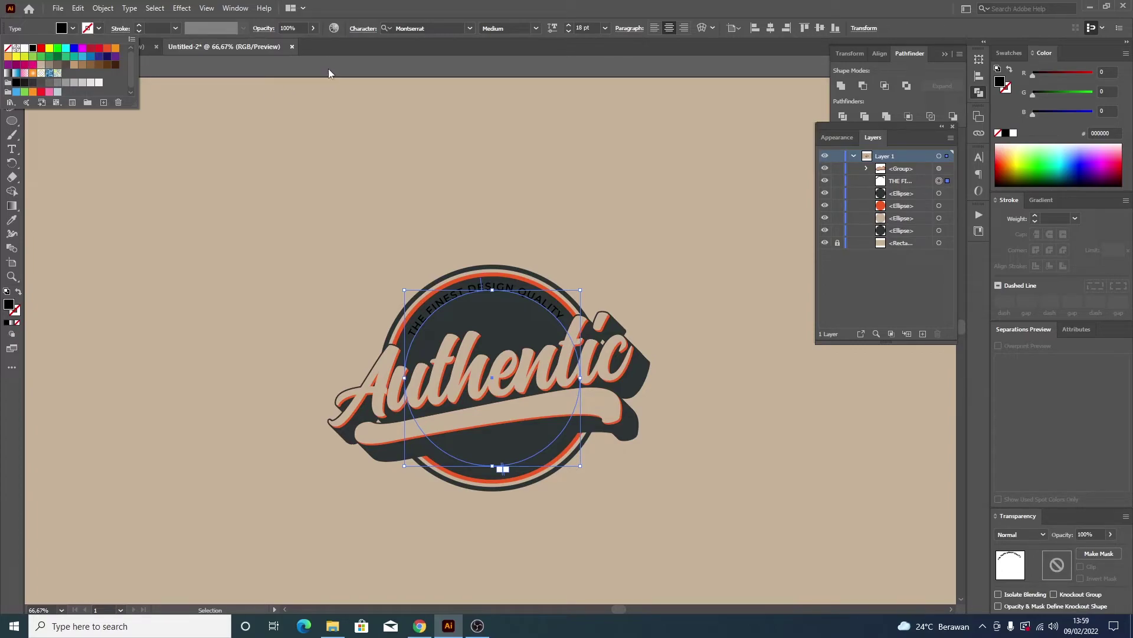
key(i)
click(317, 134)
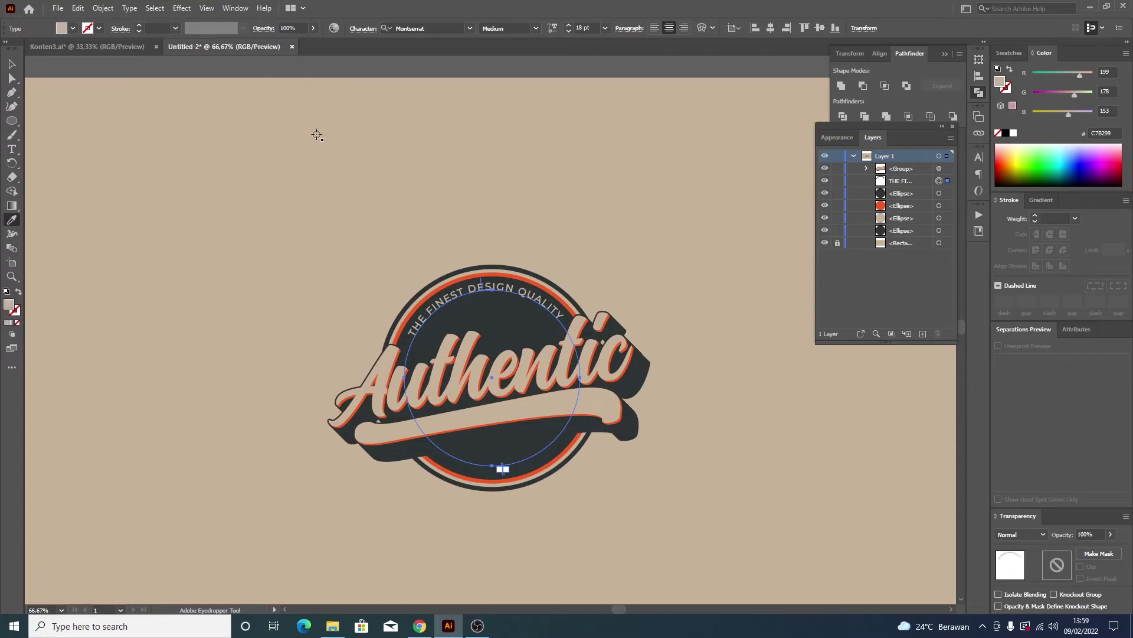
key(v)
click(454, 69)
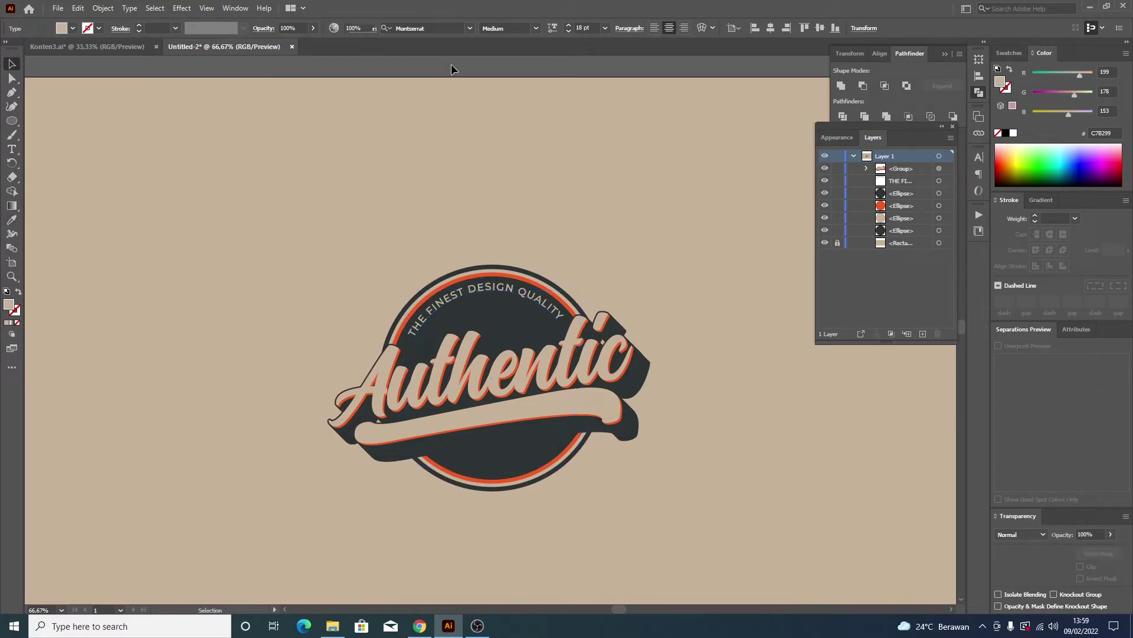
scroll(597, 186, down, 2)
scroll(627, 191, up, 2)
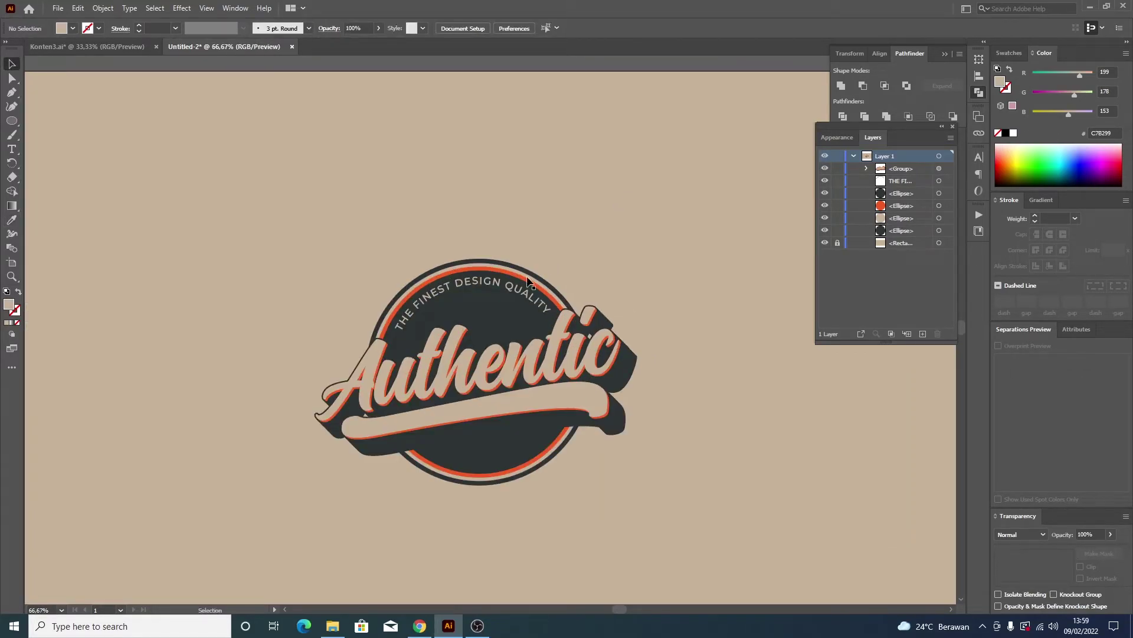
click(522, 290)
- Paste a copy of the tagline in front, slide it to the circle's bottom, and delete its text
key(ctrl+c)
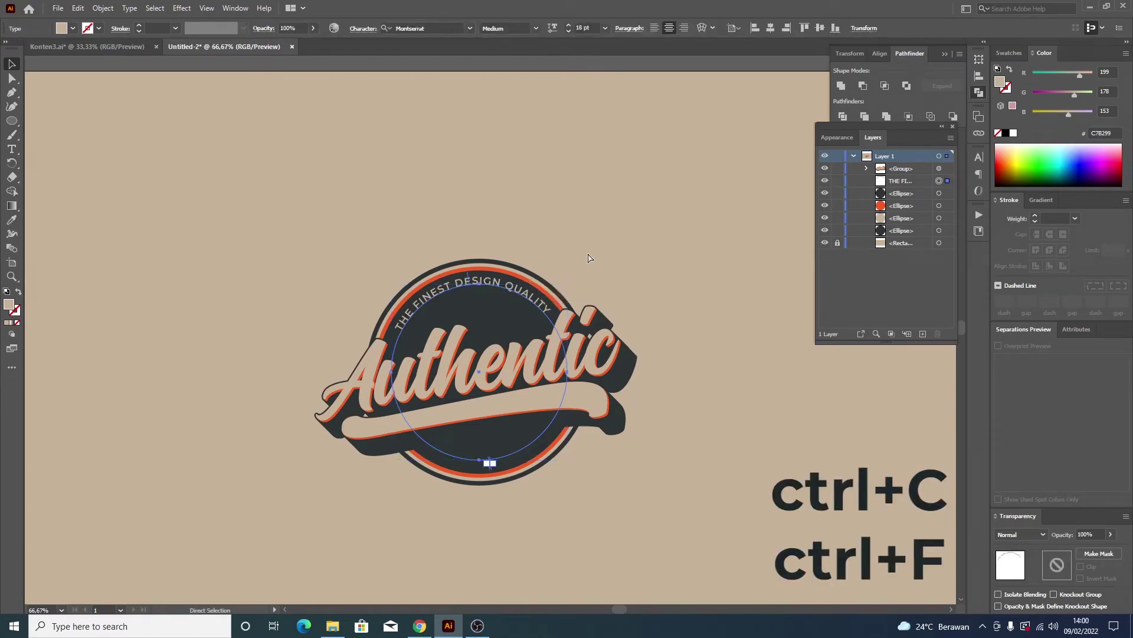
key(ctrl+f)
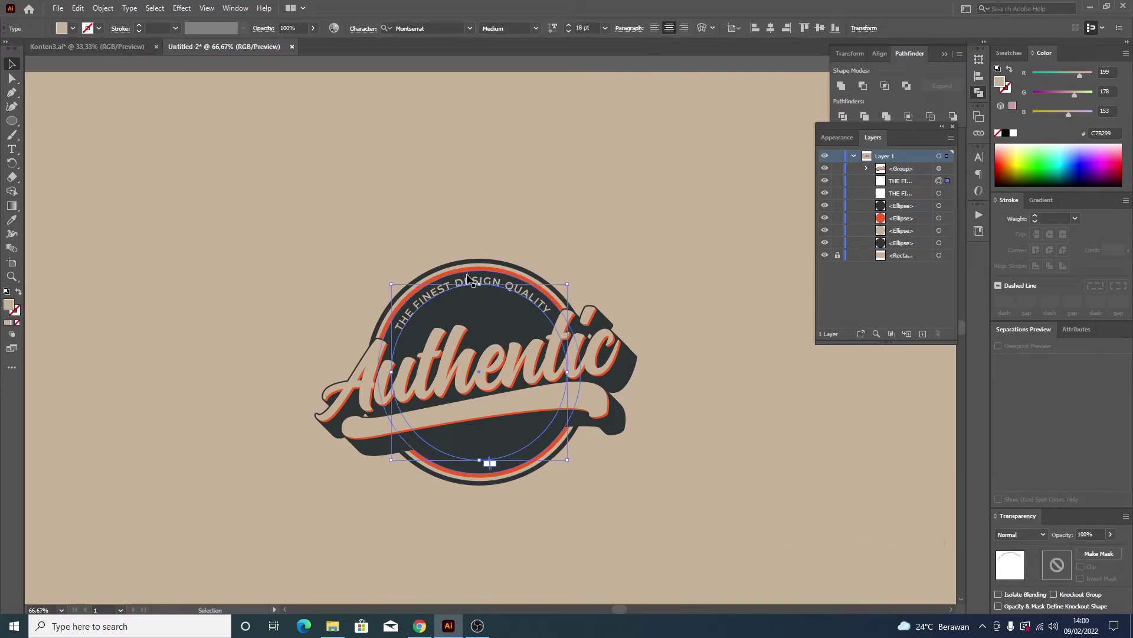
mouse_move(469, 278)
mouse_down()
mouse_move(536, 400)
mouse_move(491, 450)
mouse_up()
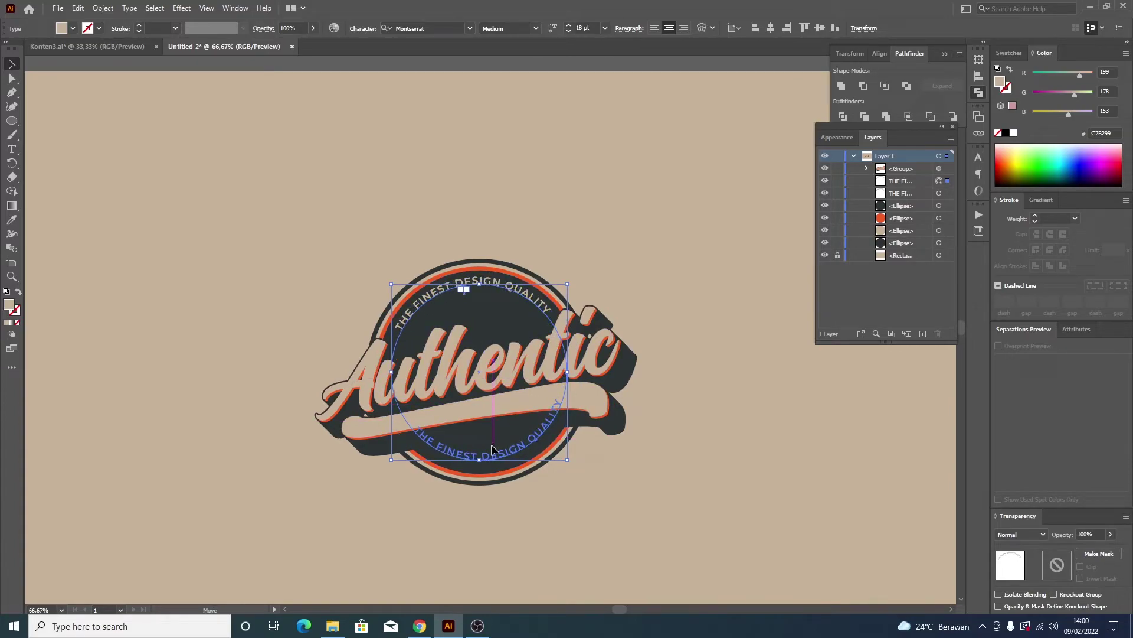
drag(492, 449, 492, 449)
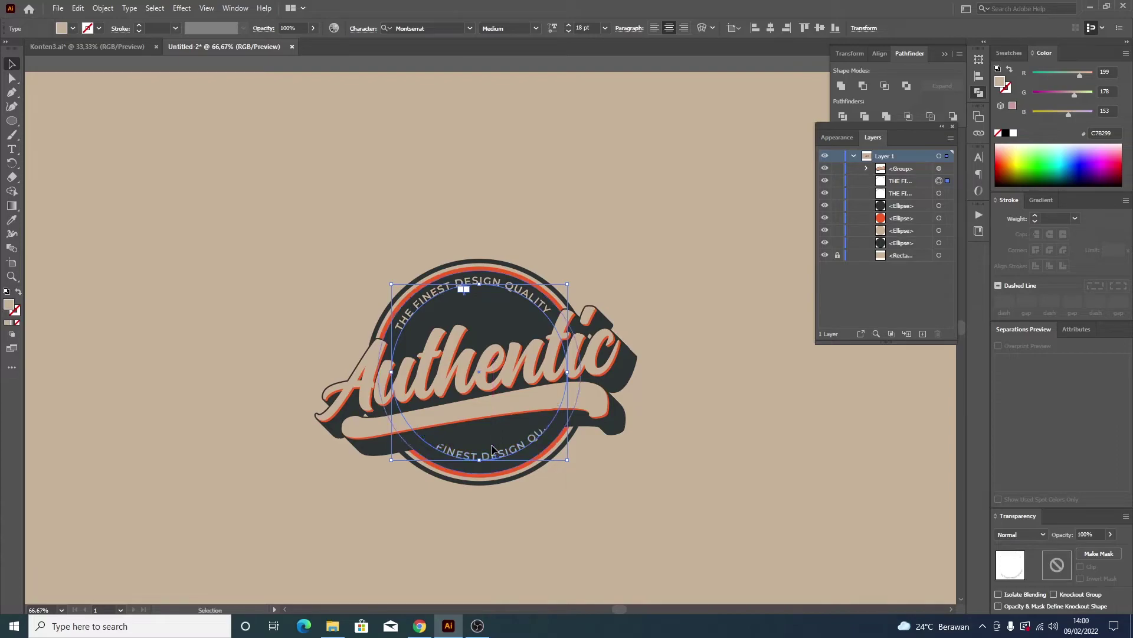
double_click(543, 448)
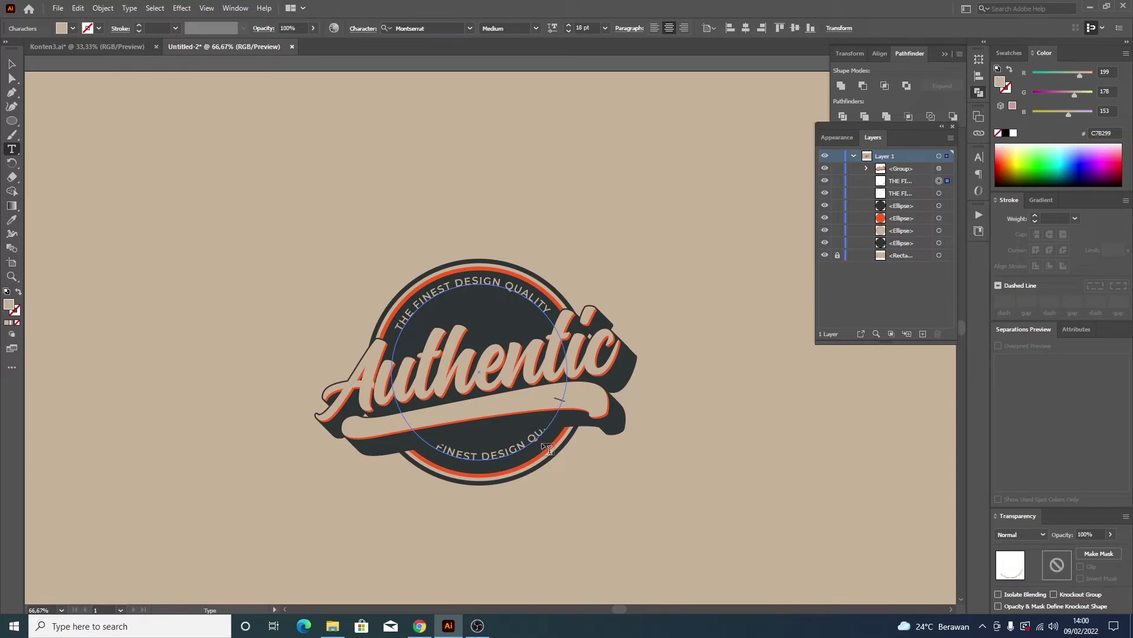
key(Left)
key(Left)
key(Left)
key(Left)
key(BackSpace)
key(BackSpace)
key(BackSpace)
key(BackSpace)
key(BackSpace)
key(BackSpace)
key(BackSpace)
key(BackSpace)
key(BackSpace)
key(BackSpace)
key(BackSpace)
key(BackSpace)
key(BackSpace)
key(BackSpace)
key(BackSpace)
key(BackSpace)
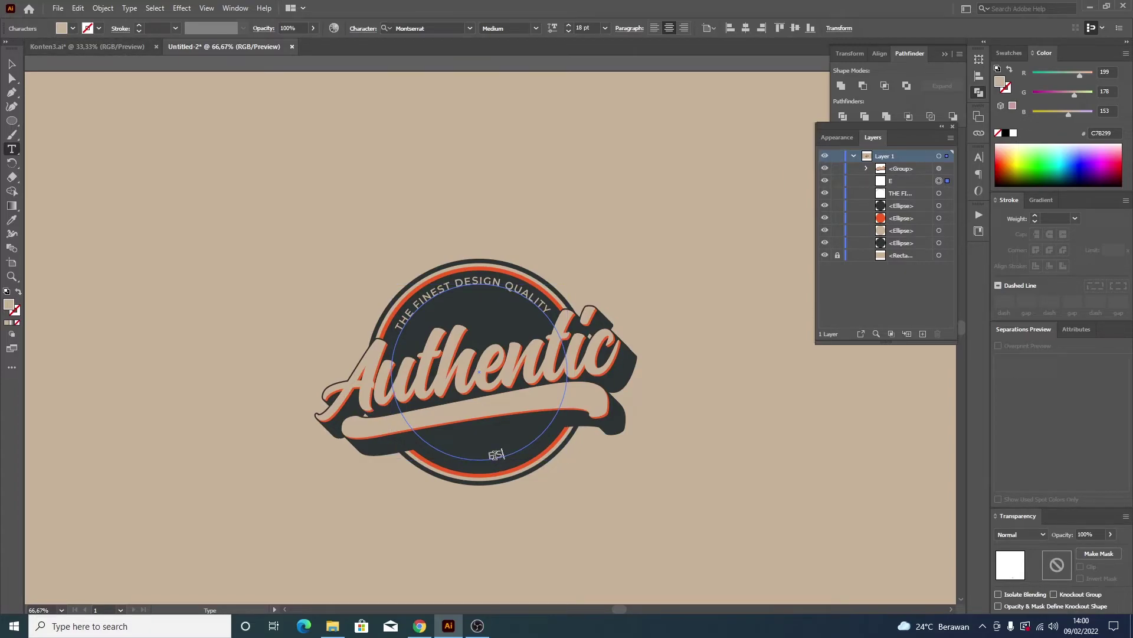
- Finish the bottom curved text 'ESTABILISHED IN 1989' and shrink its font to about 13–14 pt
text(TABILISHED )
text(IN 19)
text(9)
click(12, 64)
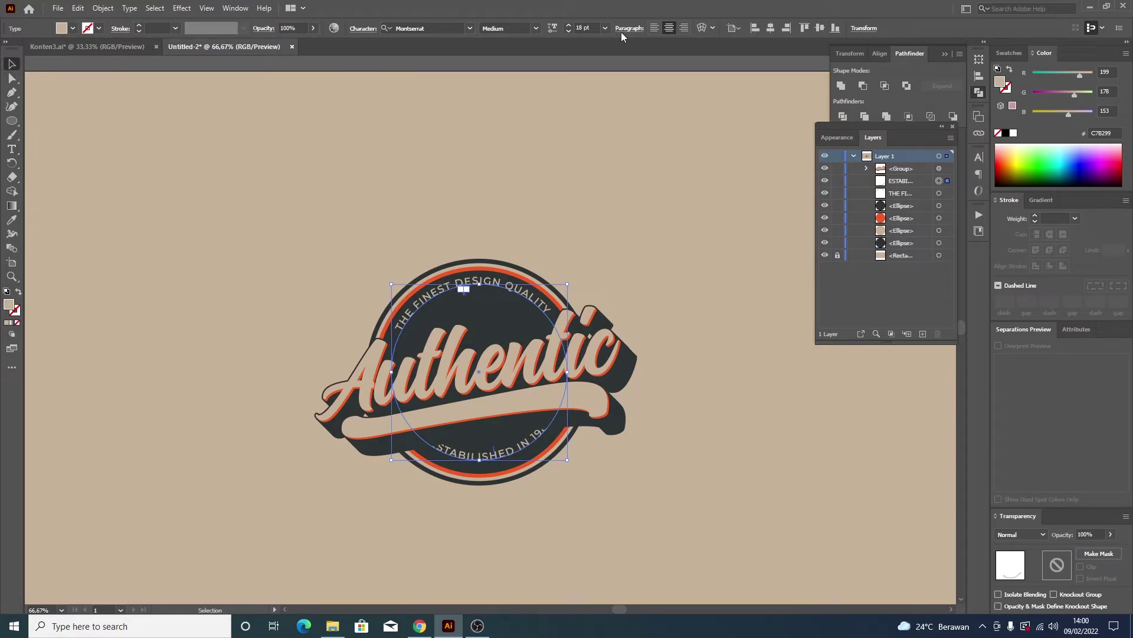
click(567, 32)
click(567, 32)
click(568, 32)
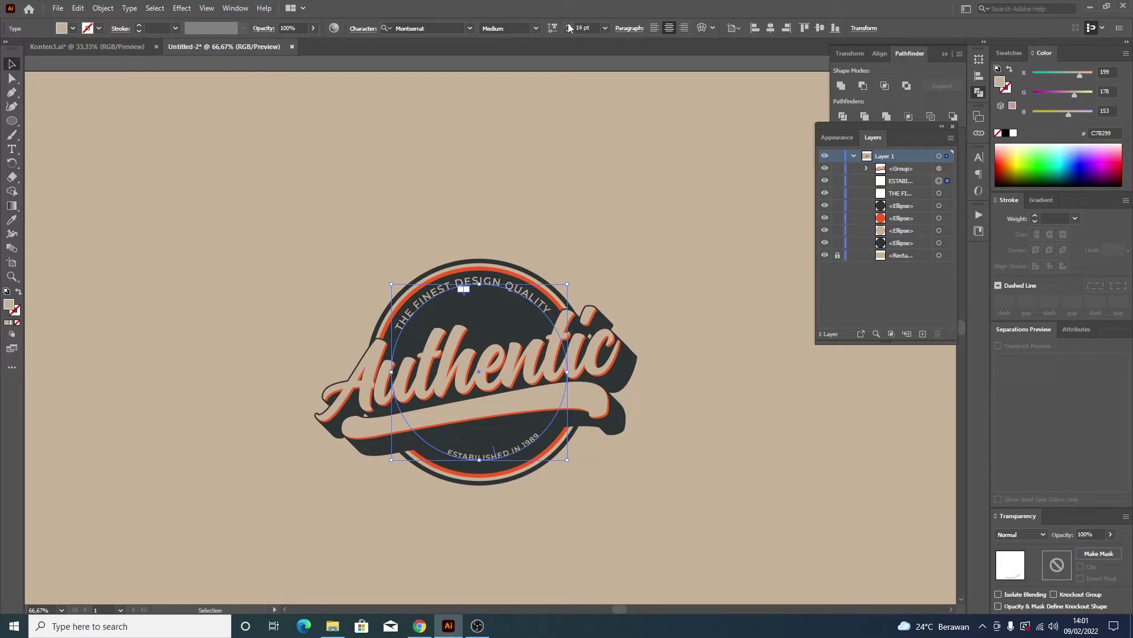
click(576, 167)
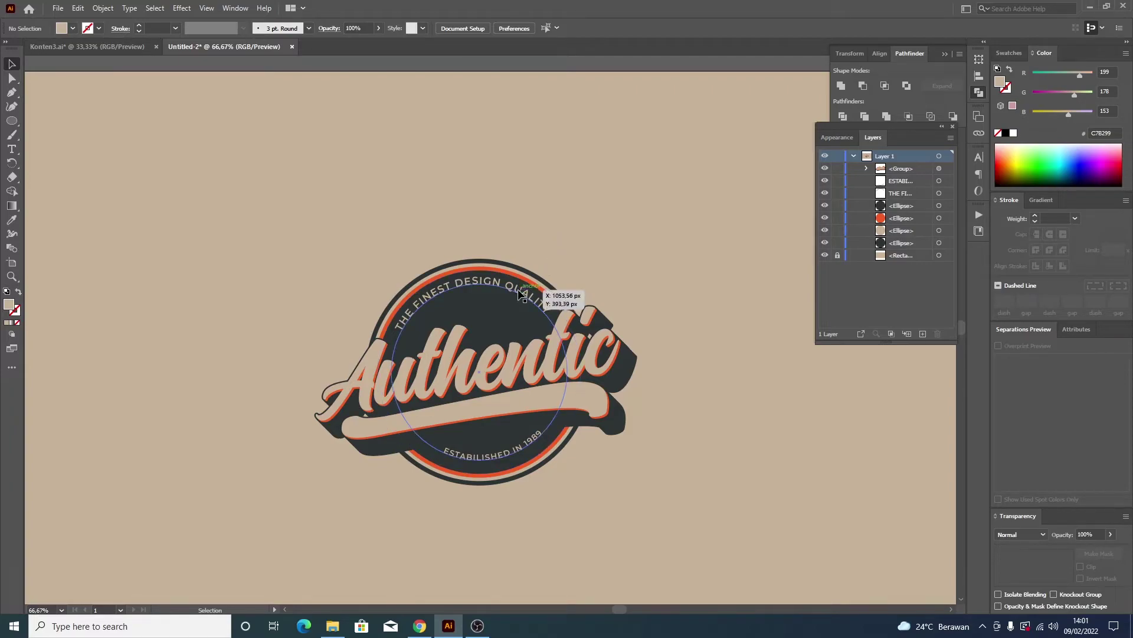
- Nudge THE FINEST DESIGN QUALITY text slightly, then select the ESTABILISHED IN 1989 text
click(489, 424)
drag(502, 455, 509, 455)
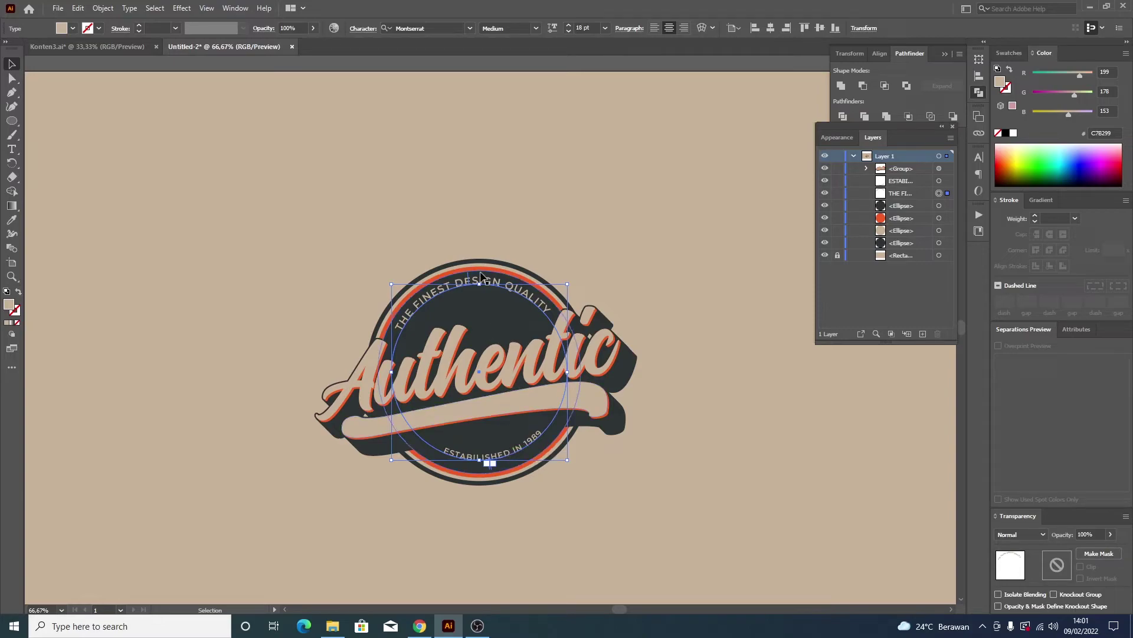
click(377, 130)
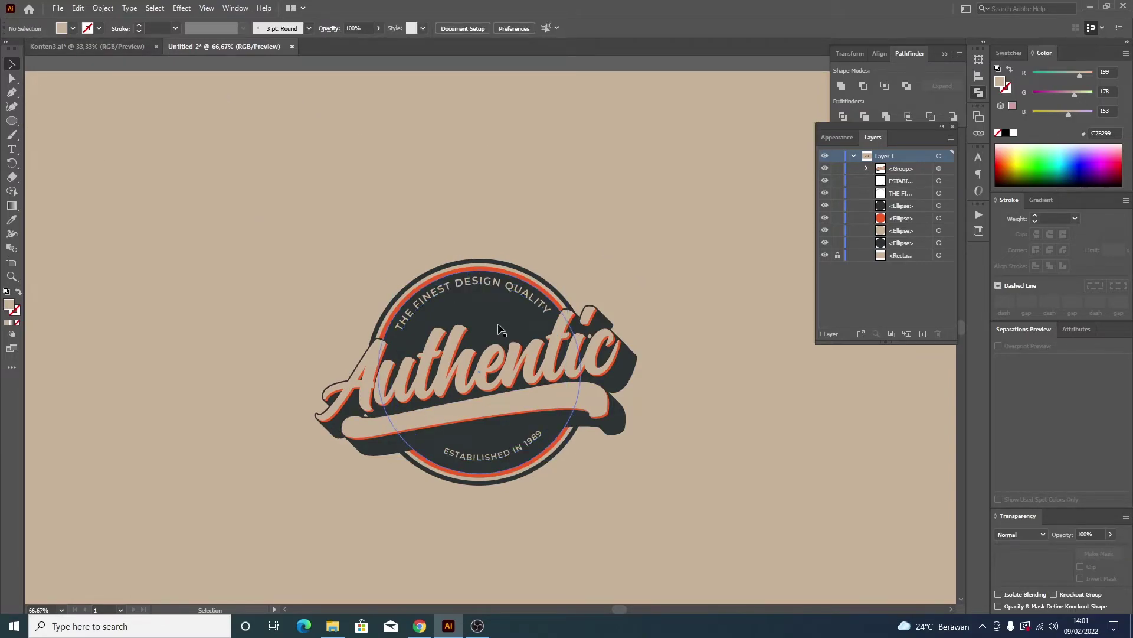
click(509, 447)
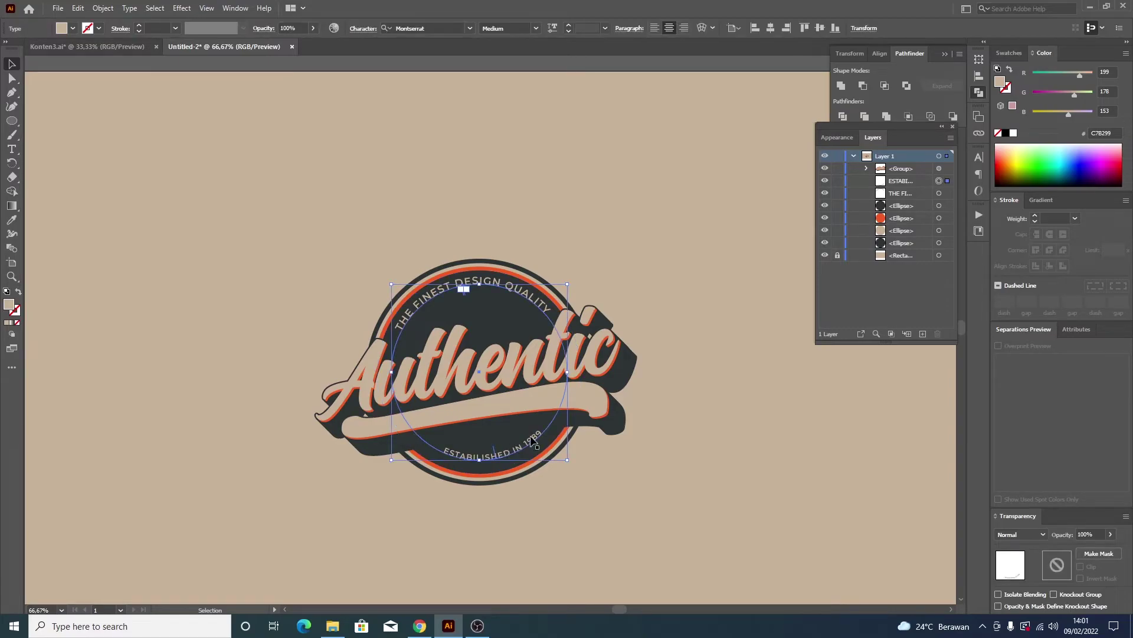
- Copy the bottom curved text in front and scale the copy into a smaller inner ring
key(ctrl+c)
key(ctrl+f)
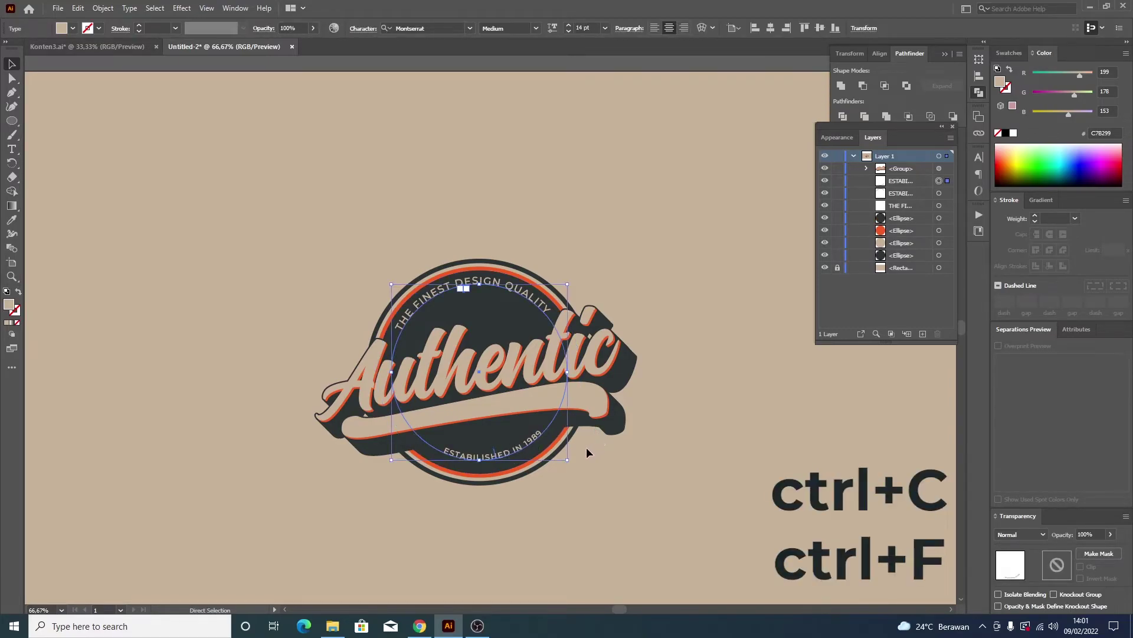
drag(558, 457, 549, 449)
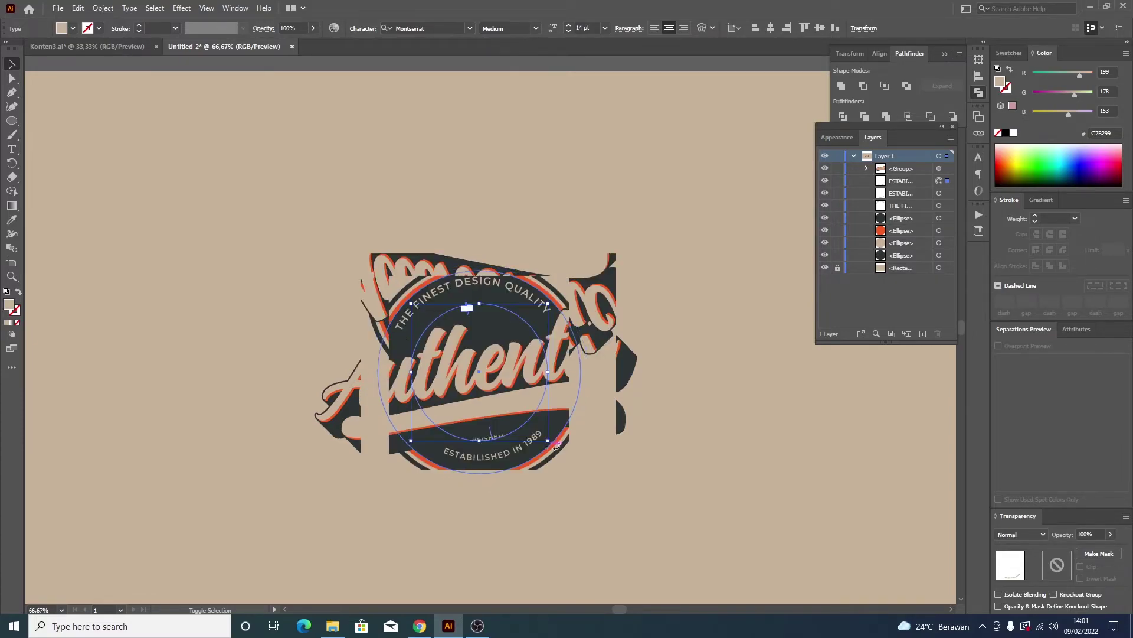
key(ctrl+minus)
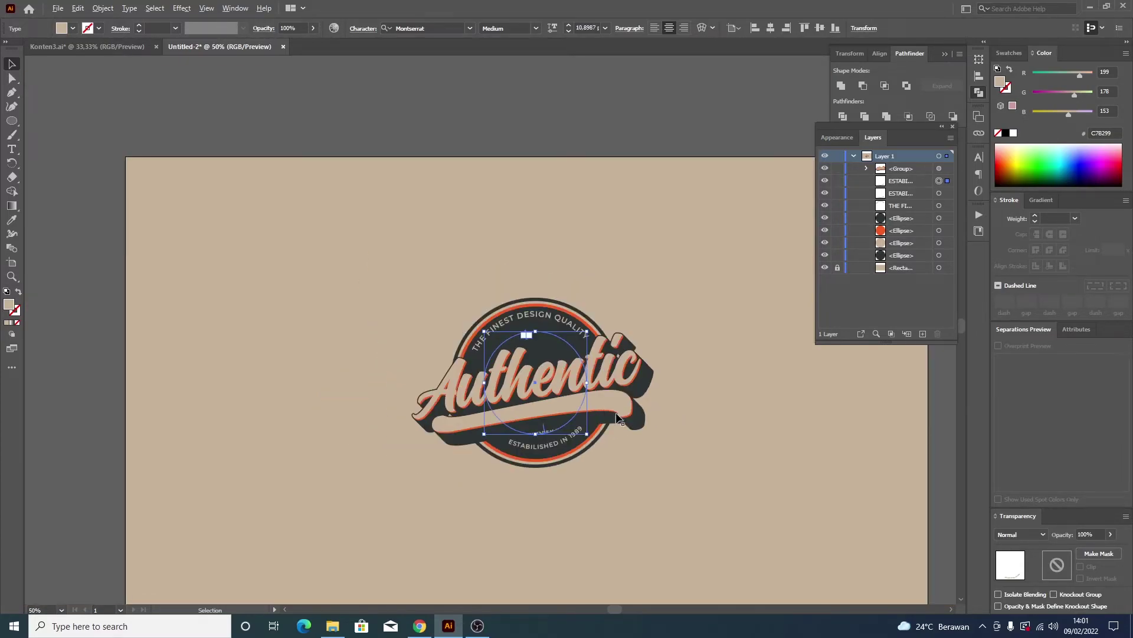
scroll(590, 410, up, 1)
mouse_move(576, 442)
mouse_down()
mouse_move(517, 417)
mouse_move(504, 301)
mouse_up()
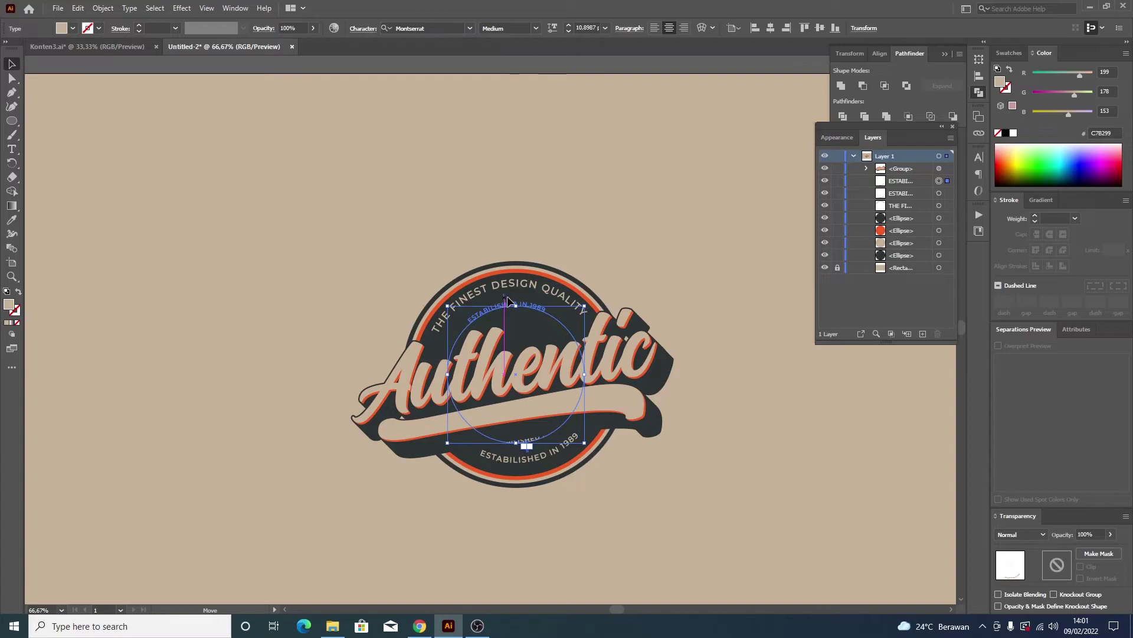
drag(504, 301, 513, 300)
click(627, 265)
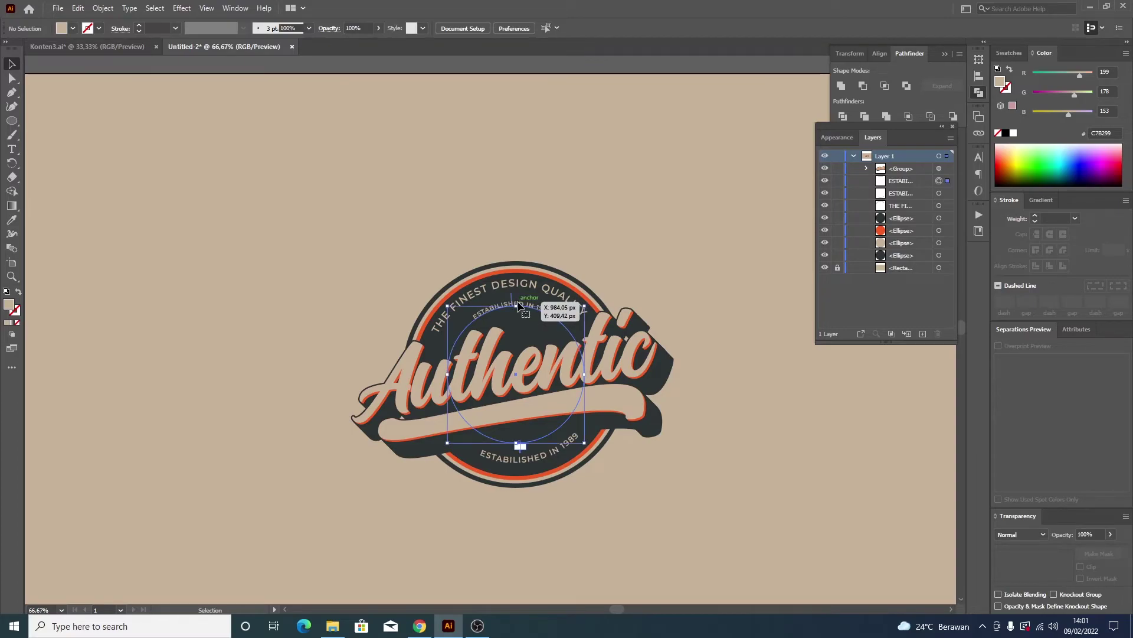
- Clear the inner ring copy's wording and set its font to Arial
double_click(547, 310)
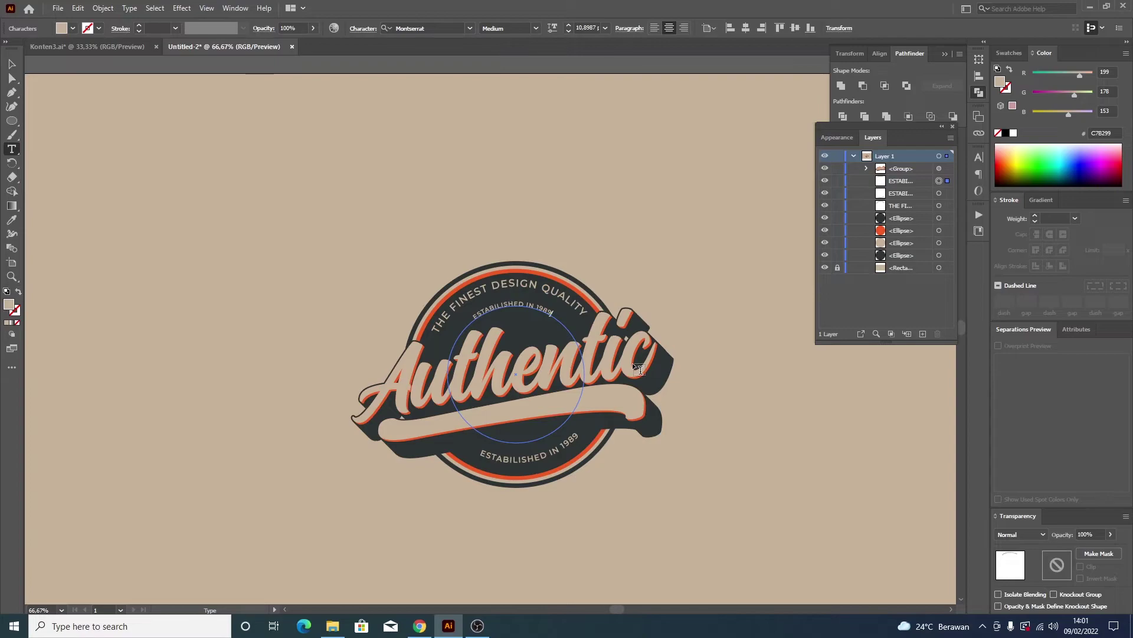
key(BackSpace)
key(BackSpace)
key(BackSpace)
key(BackSpace)
key(BackSpace)
key(BackSpace)
key(BackSpace)
key(BackSpace)
key(BackSpace)
key(BackSpace)
key(BackSpace)
key(BackSpace)
key(BackSpace)
key(BackSpace)
key(BackSpace)
key(BackSpace)
key(BackSpace)
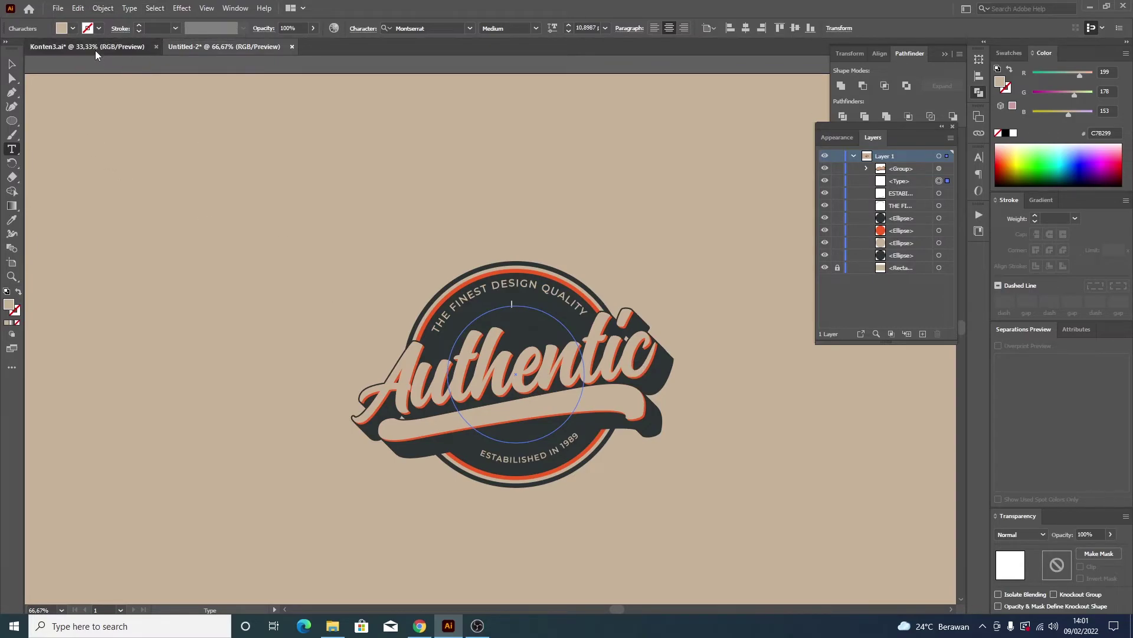
key(Escape)
click(470, 32)
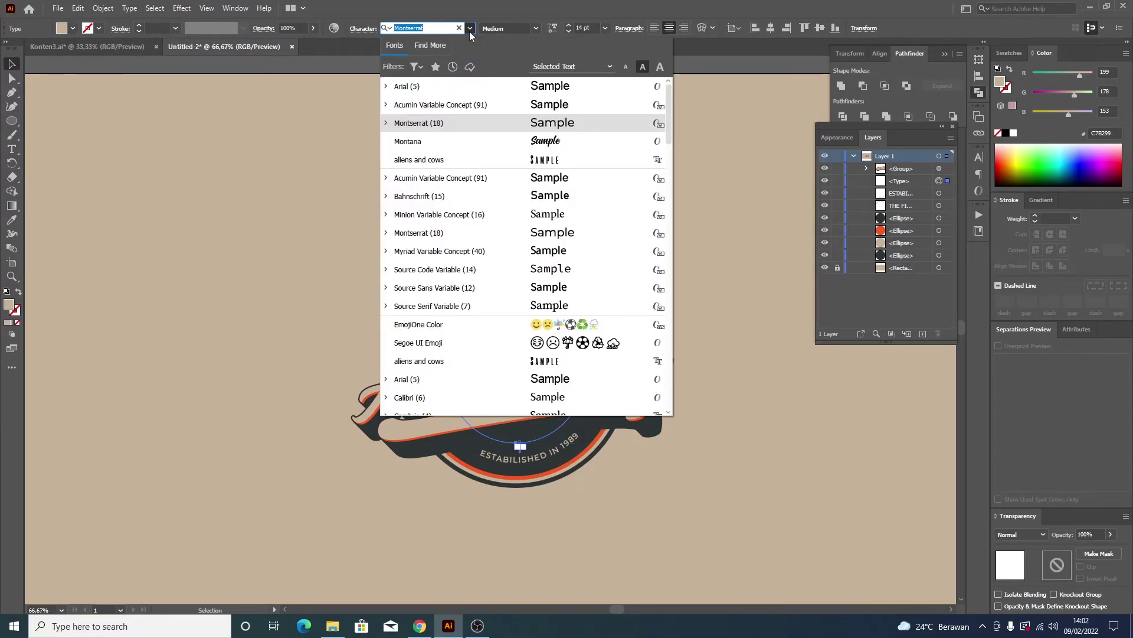
click(462, 86)
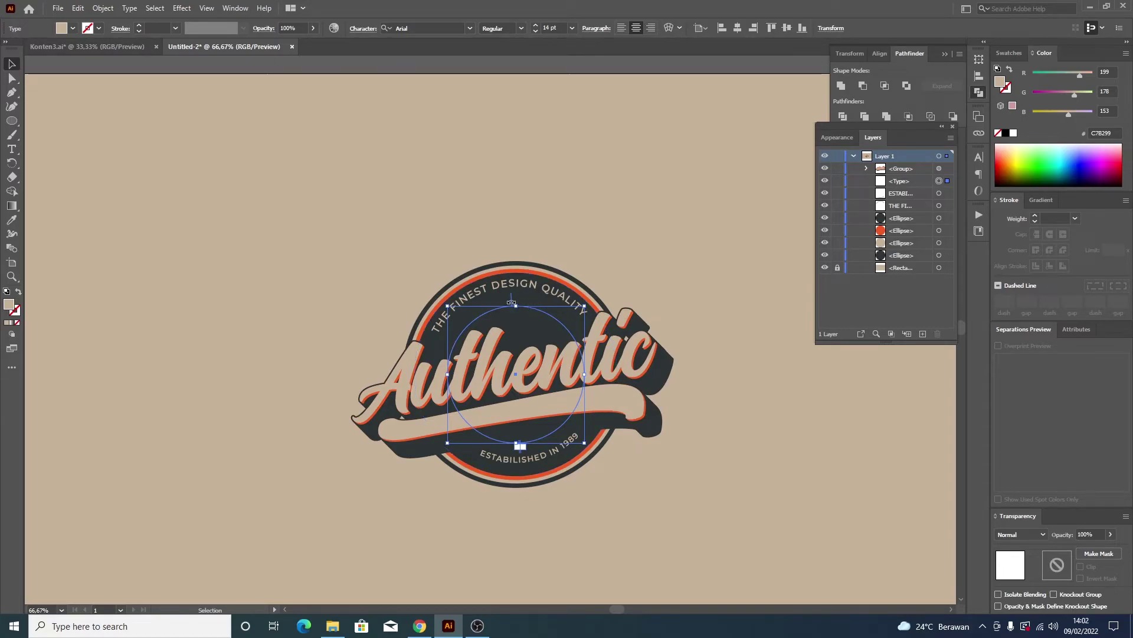
- Exit Isolation Mode, then select and delete the empty inner type-on-path circle
double_click(510, 304)
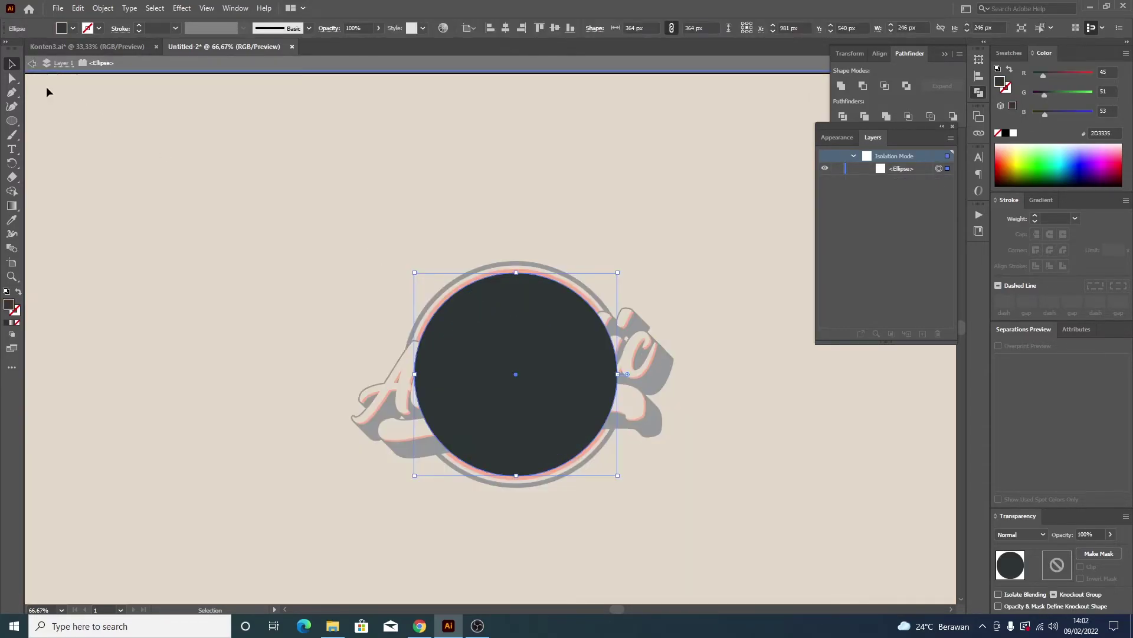
click(32, 63)
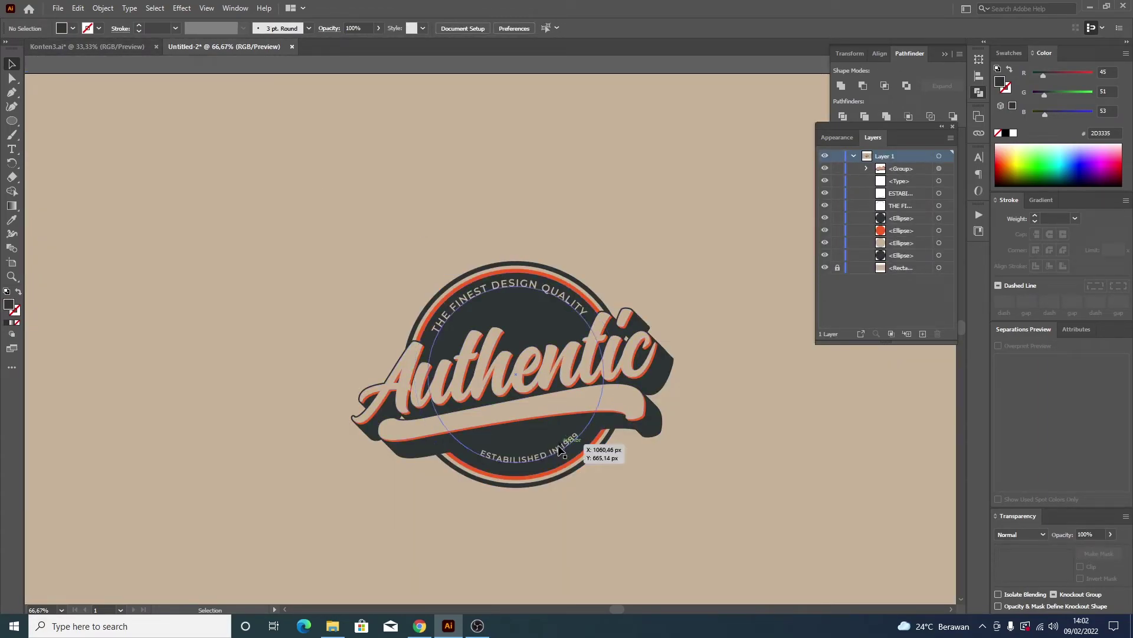
click(517, 306)
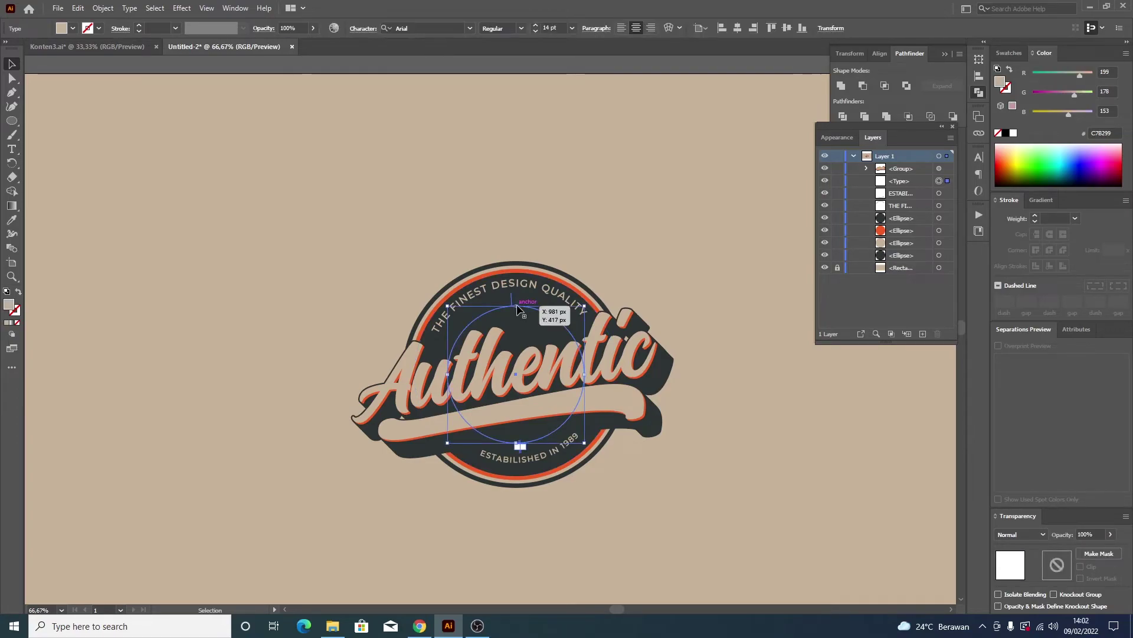
key(a)
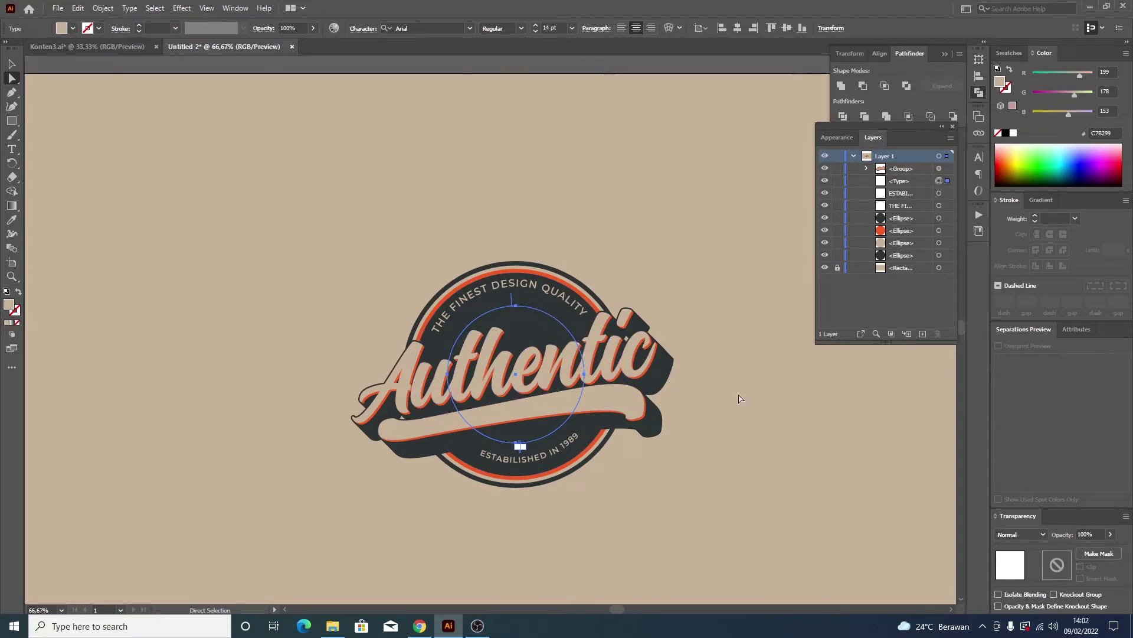
click(518, 306)
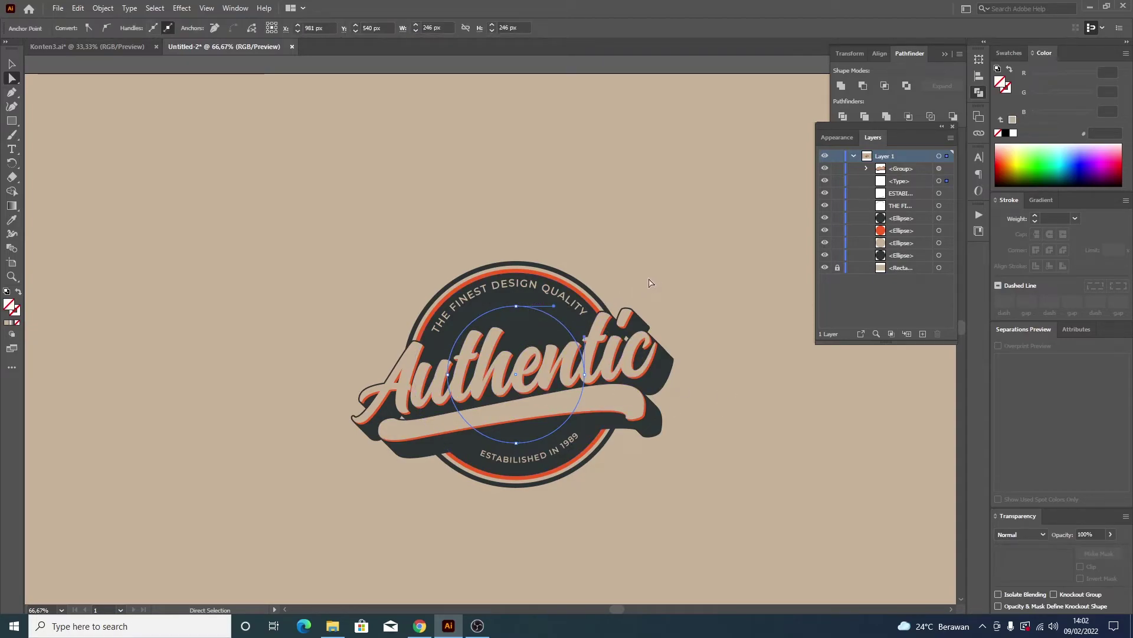
click(11, 63)
click(503, 241)
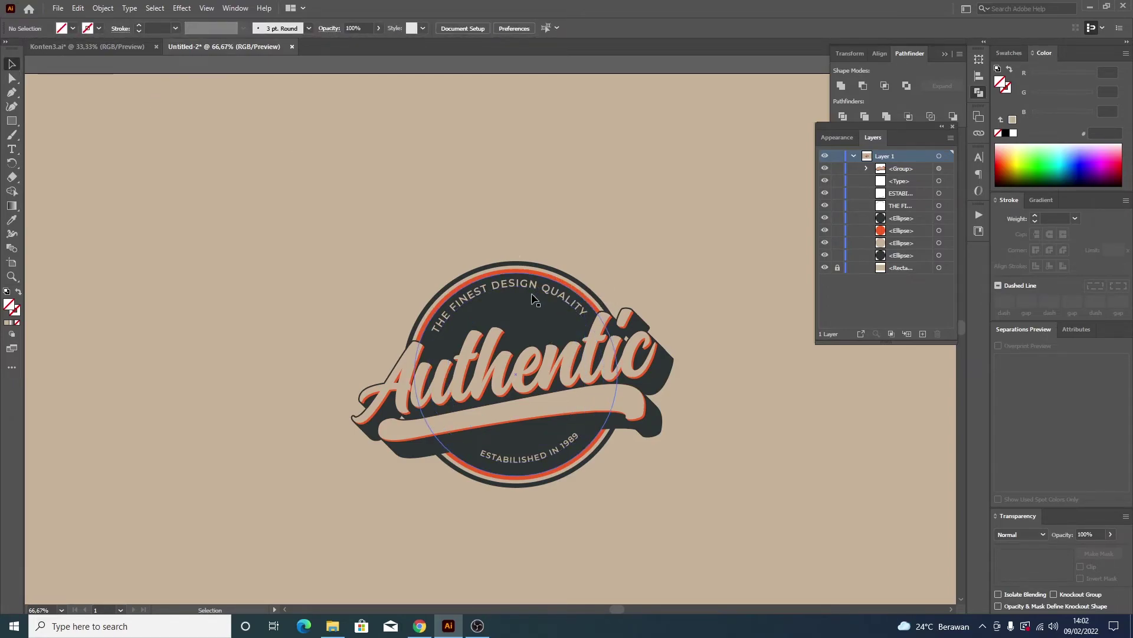
click(547, 311)
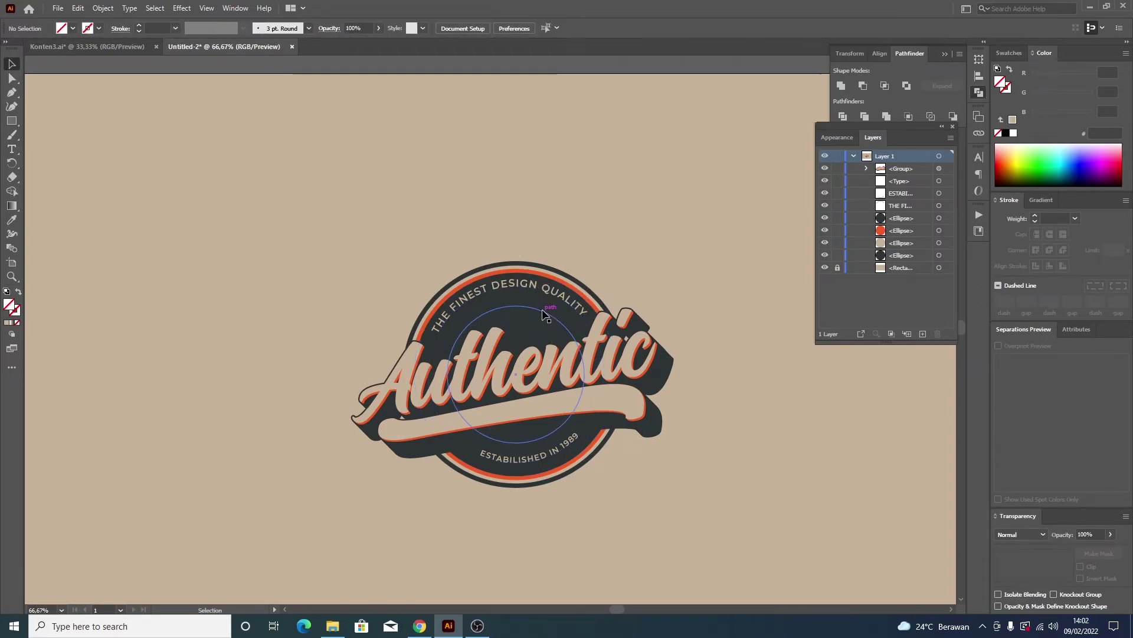
key(Delete)
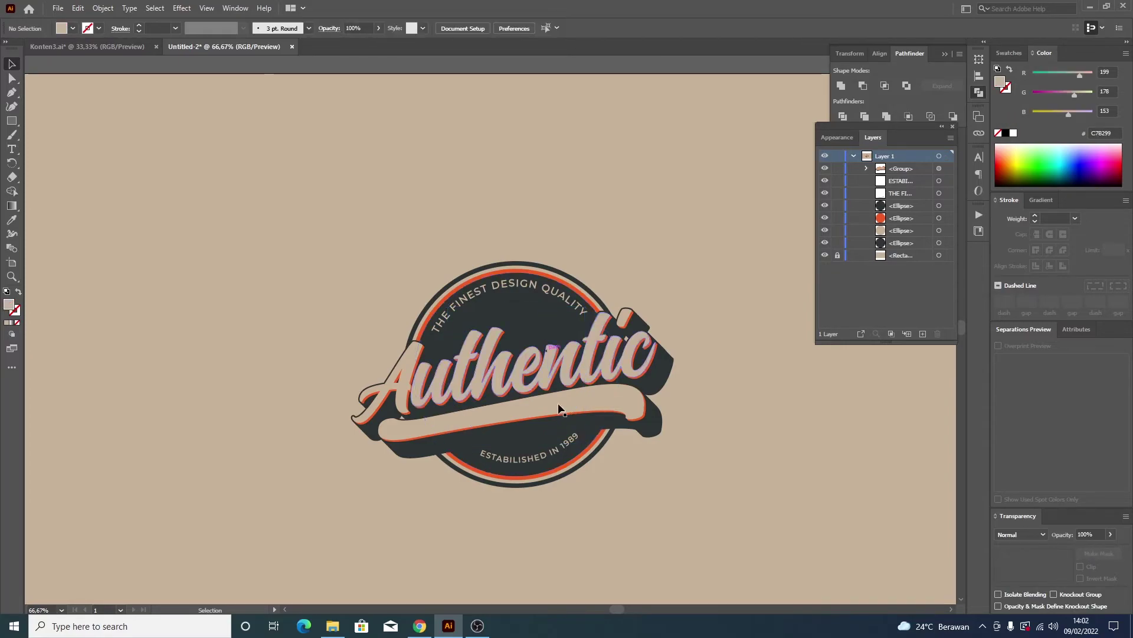
click(560, 453)
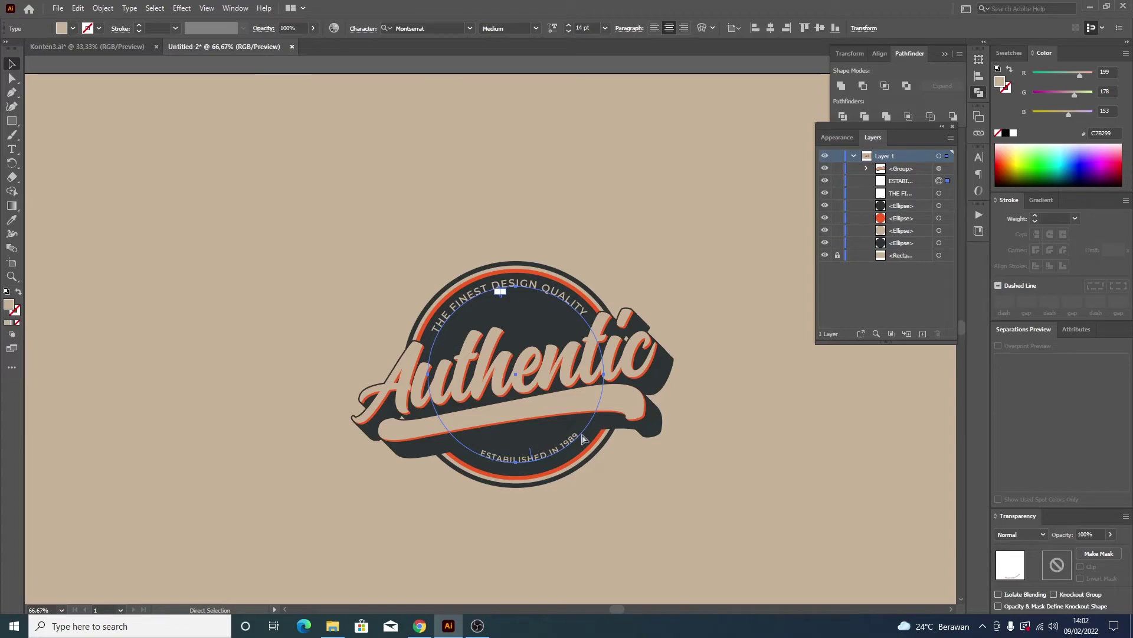
- Duplicate the bottom curved text and shrink it to an inner ring at the badge top
key(ctrl+c)
key(ctrl+f)
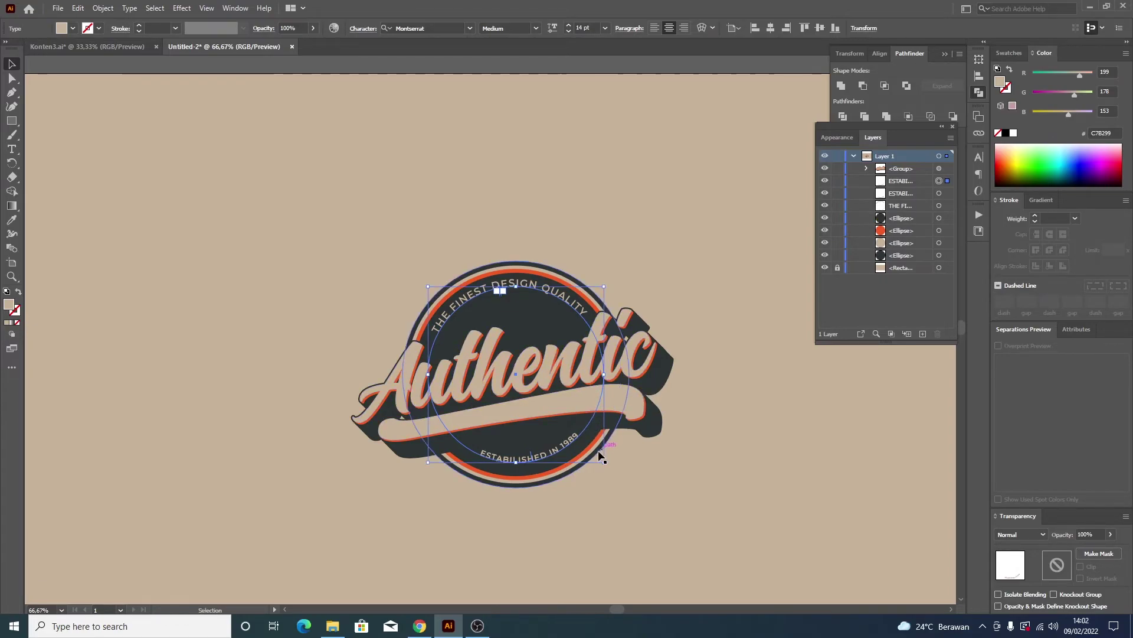
mouse_move(603, 464)
mouse_down()
mouse_move(482, 295)
mouse_move(514, 292)
mouse_up()
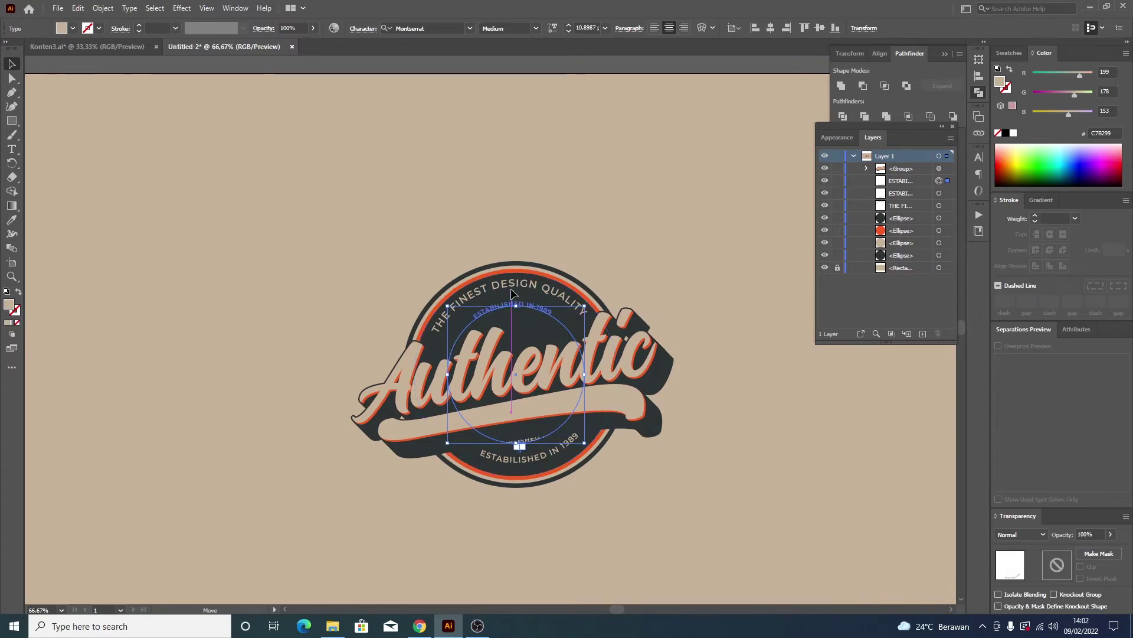
drag(514, 292, 514, 291)
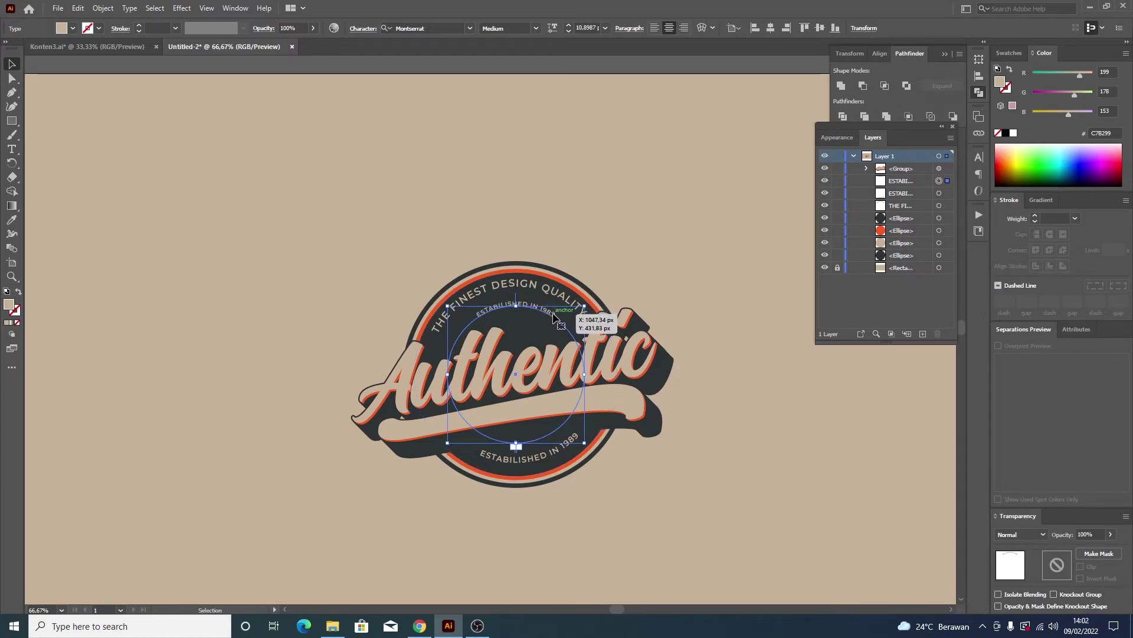
- Replace the inner ring's wording with 'MANUFAKTURE FROM JAPAN'
key(t)
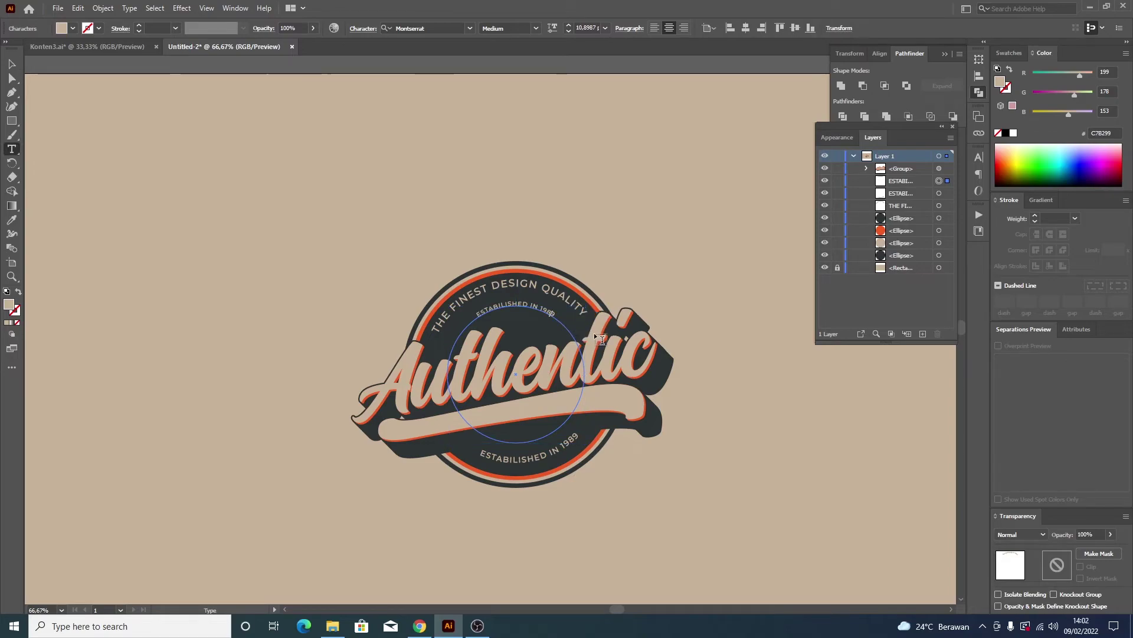
key(BackSpace)
key(BackSpace)
key(BackSpace)
key(BackSpace)
key(BackSpace)
key(BackSpace)
key(BackSpace)
key(BackSpace)
key(BackSpace)
key(BackSpace)
key(BackSpace)
key(BackSpace)
key(BackSpace)
key(BackSpace)
key(BackSpace)
key(BackSpace)
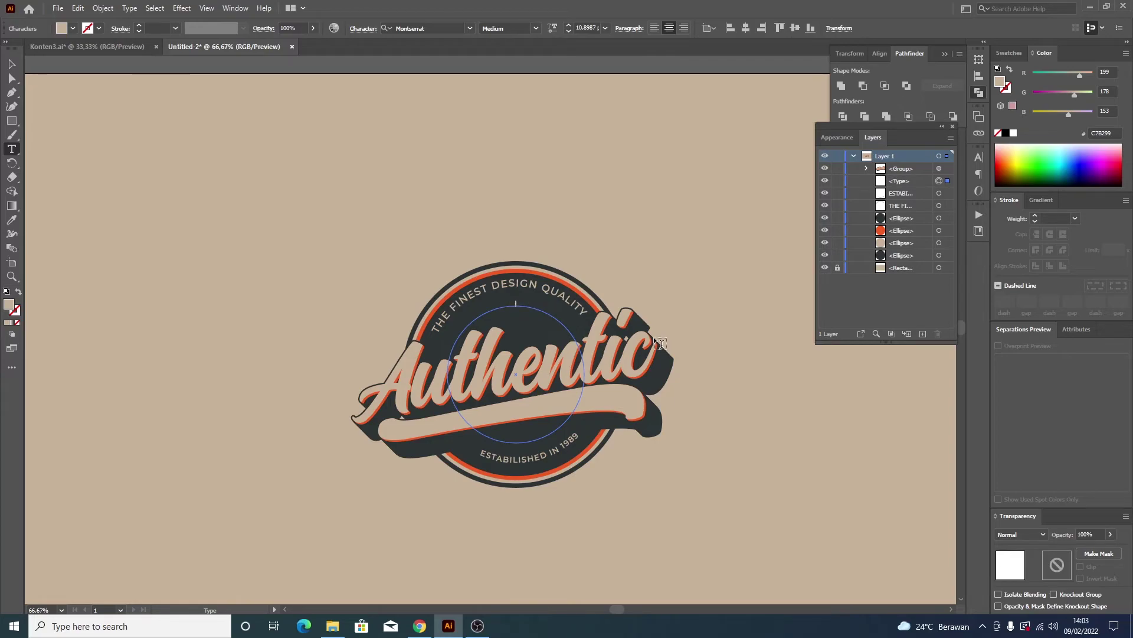
text(MANUFA)
text(KTURE FROM JAPAN)
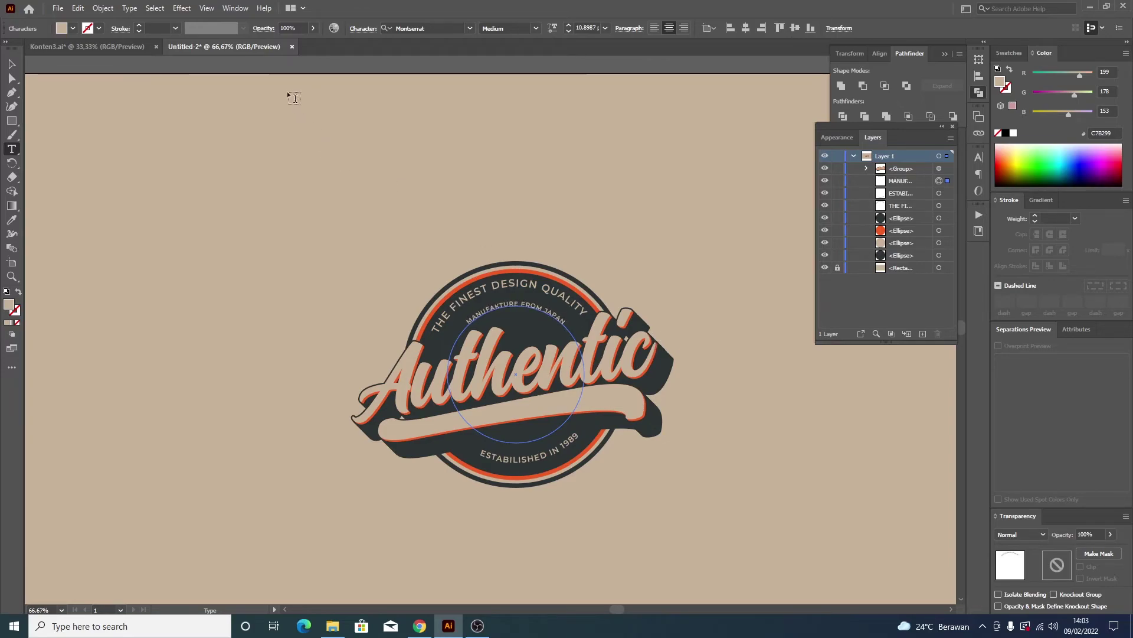
click(12, 64)
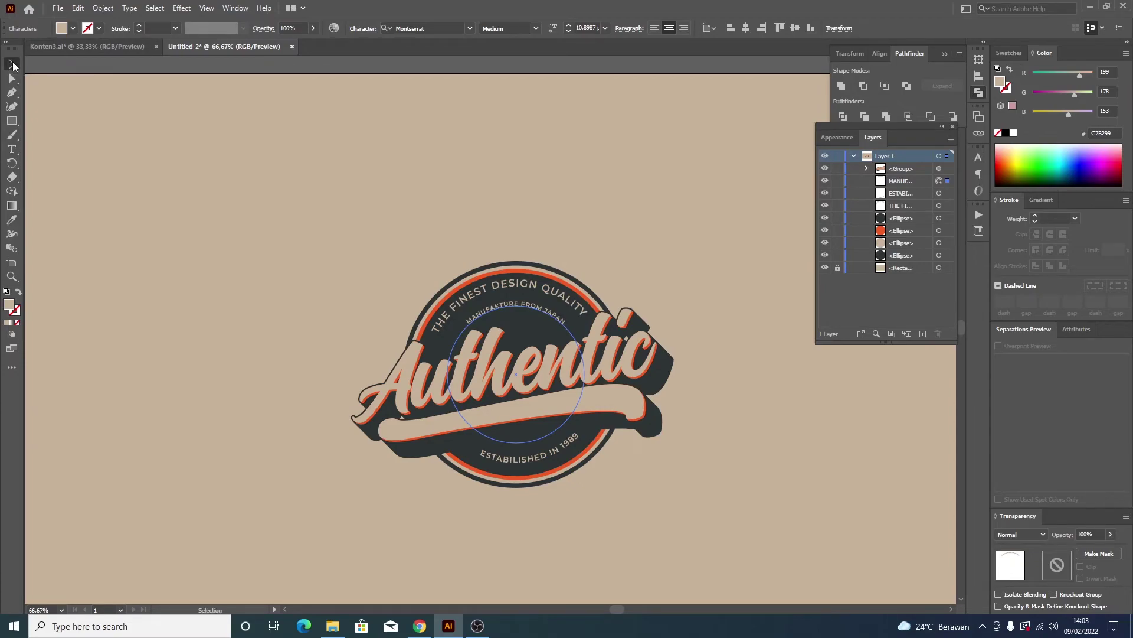
- Set the MANUFAKTURE FROM JAPAN text to Arial at 16 pt
click(568, 27)
click(569, 27)
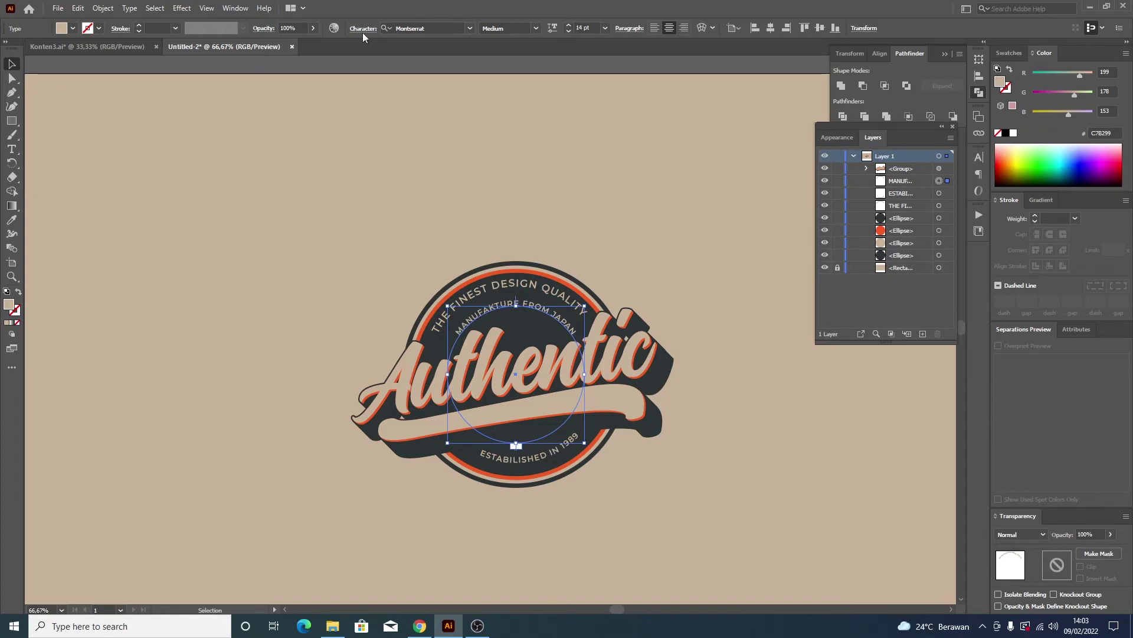
click(470, 29)
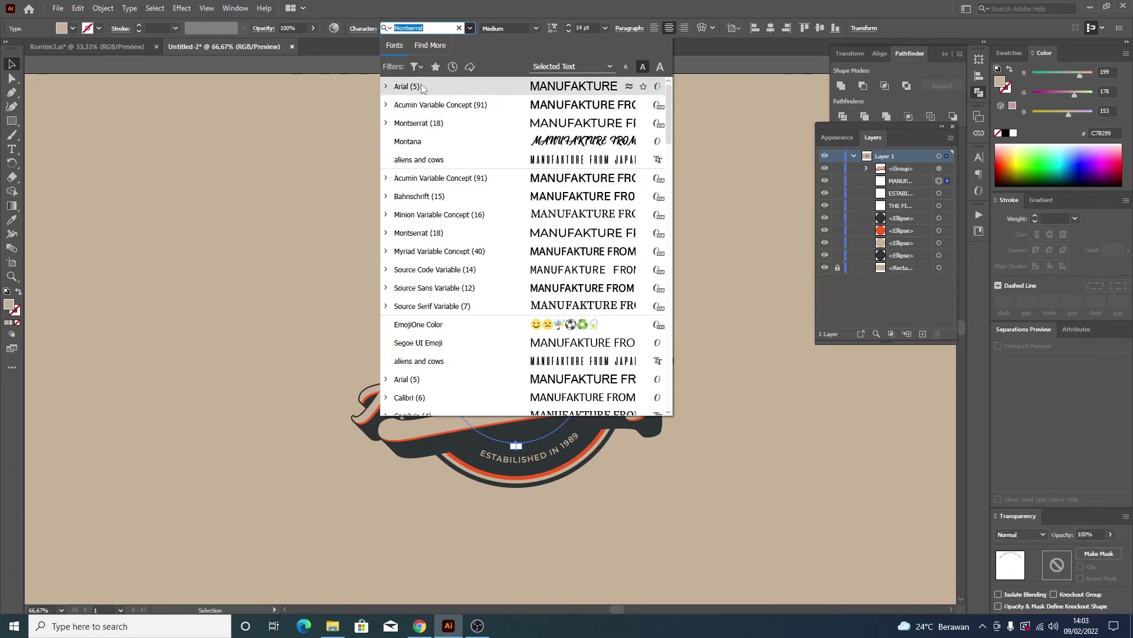
click(407, 87)
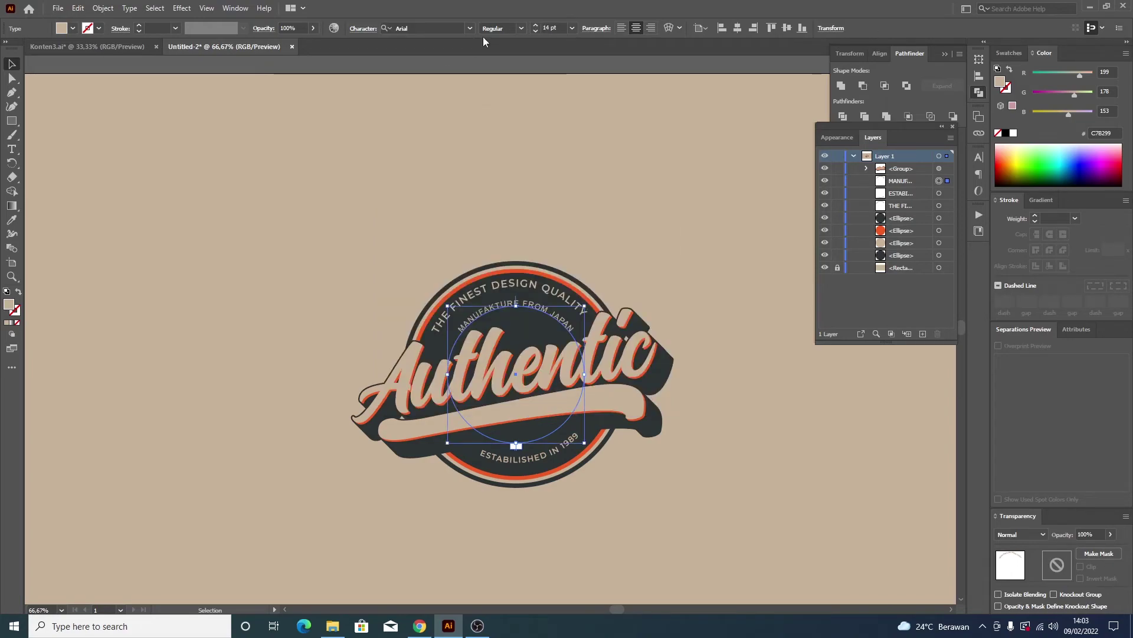
click(537, 25)
click(538, 25)
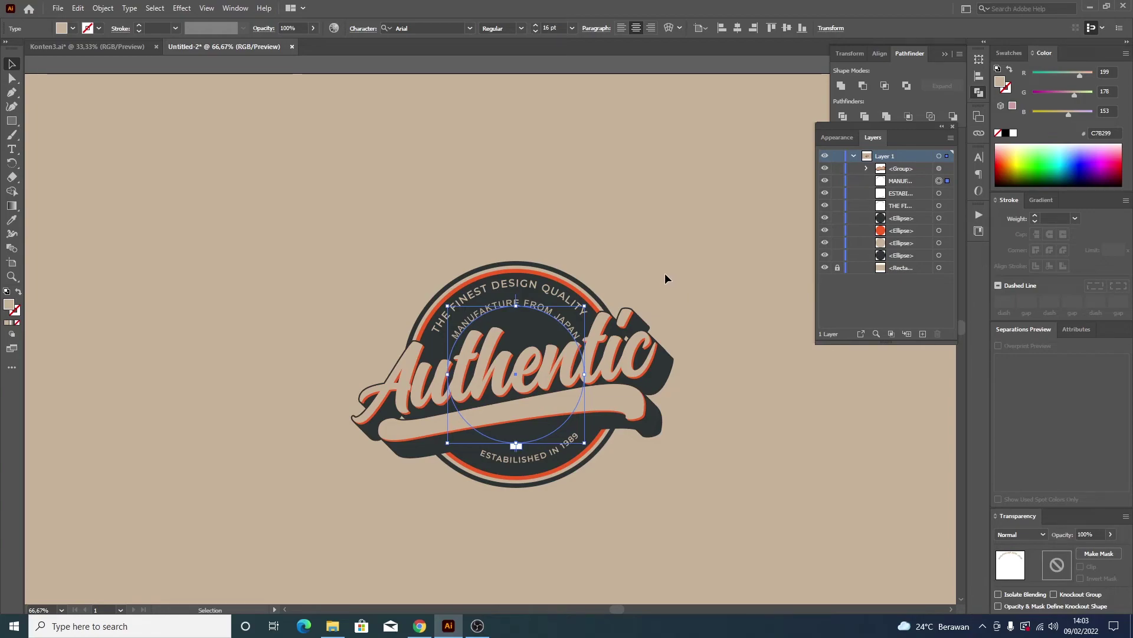
- Colour the ring text orange and collapse the Layers and Pathfinder panels
click(72, 28)
click(106, 49)
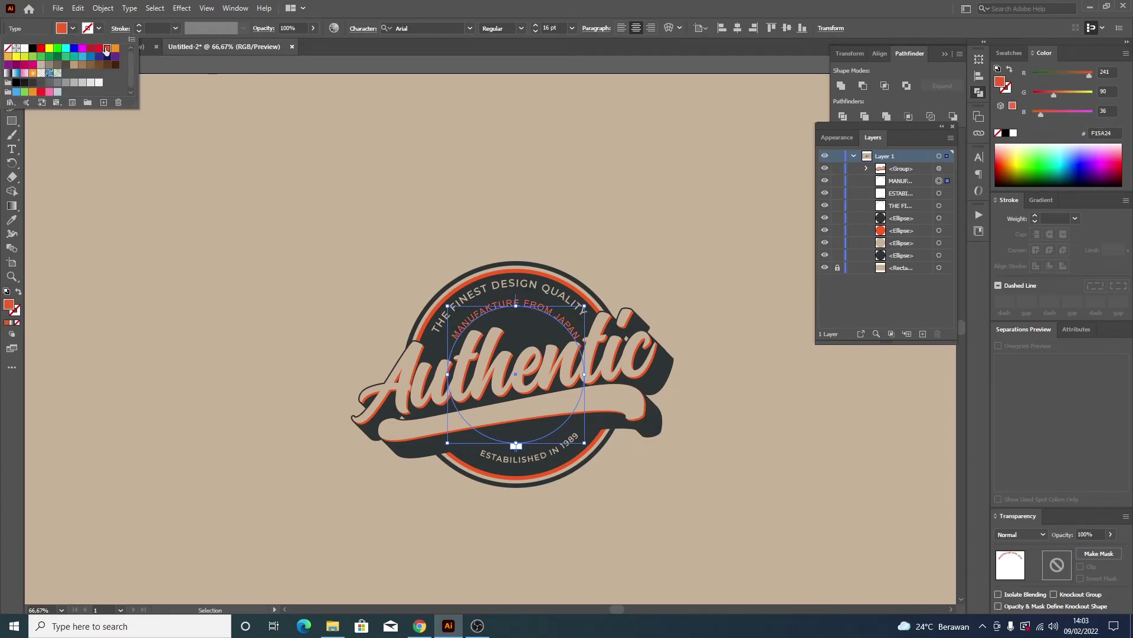
click(317, 105)
click(942, 127)
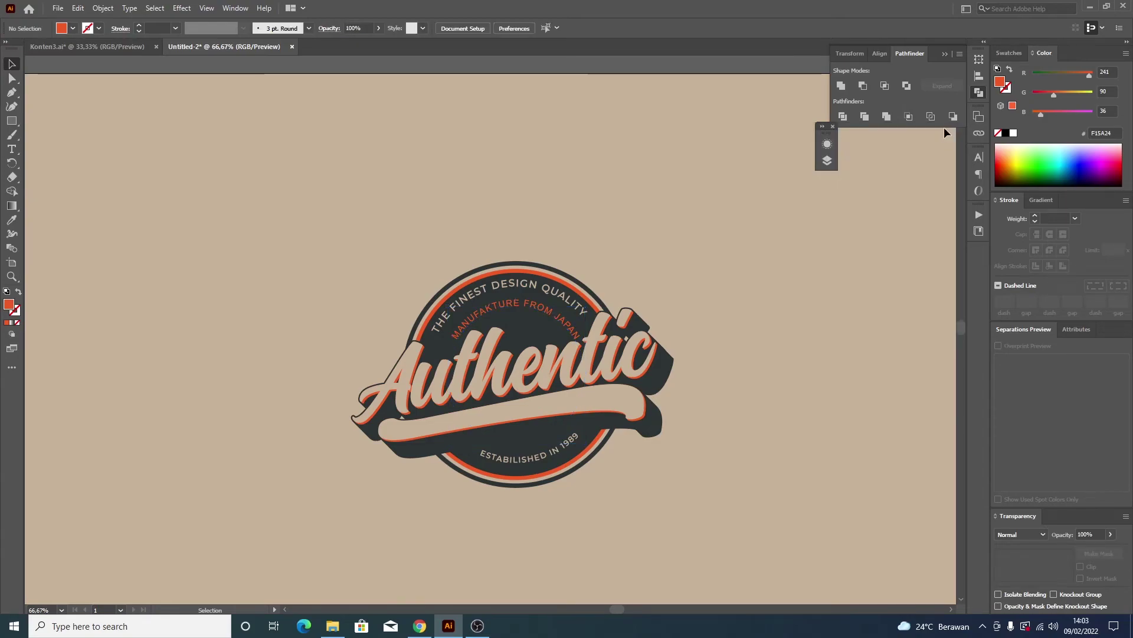
click(944, 54)
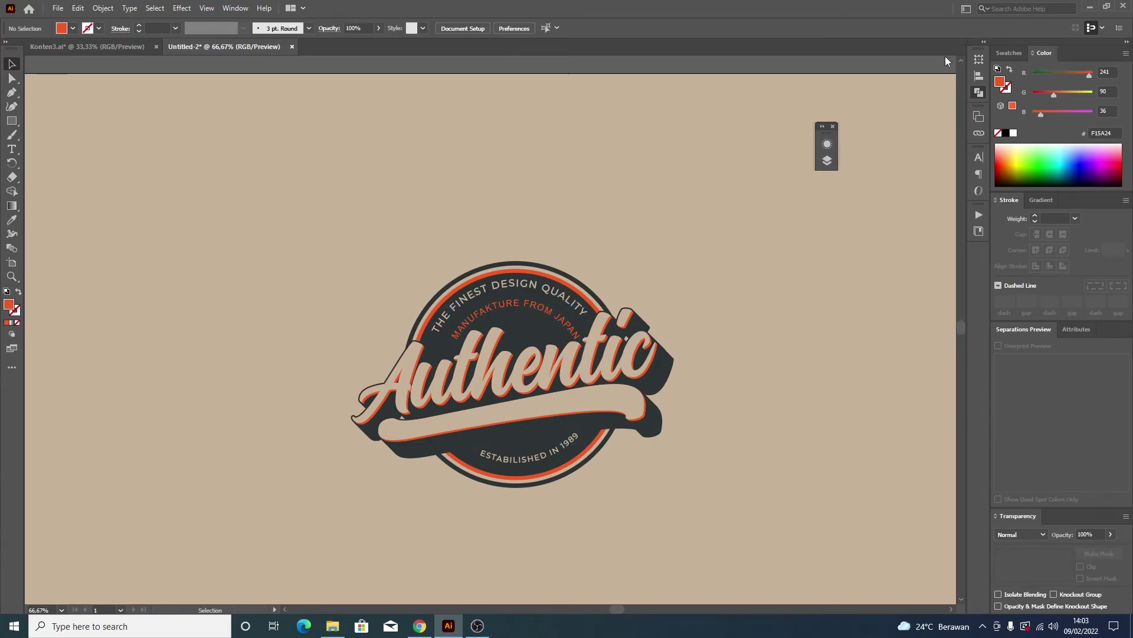
- Close the leftover panel strip and zoom out to show the whole beige artboard
click(833, 126)
scroll(747, 243, down, 1)
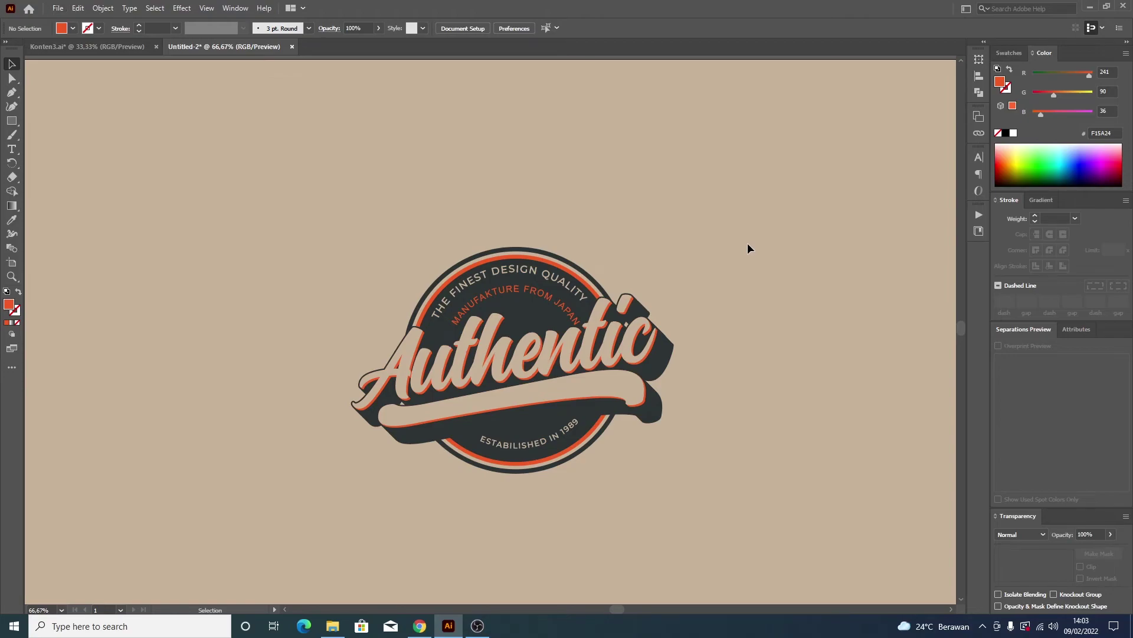
scroll(756, 248, down, 1)
scroll(852, 285, down, 1)
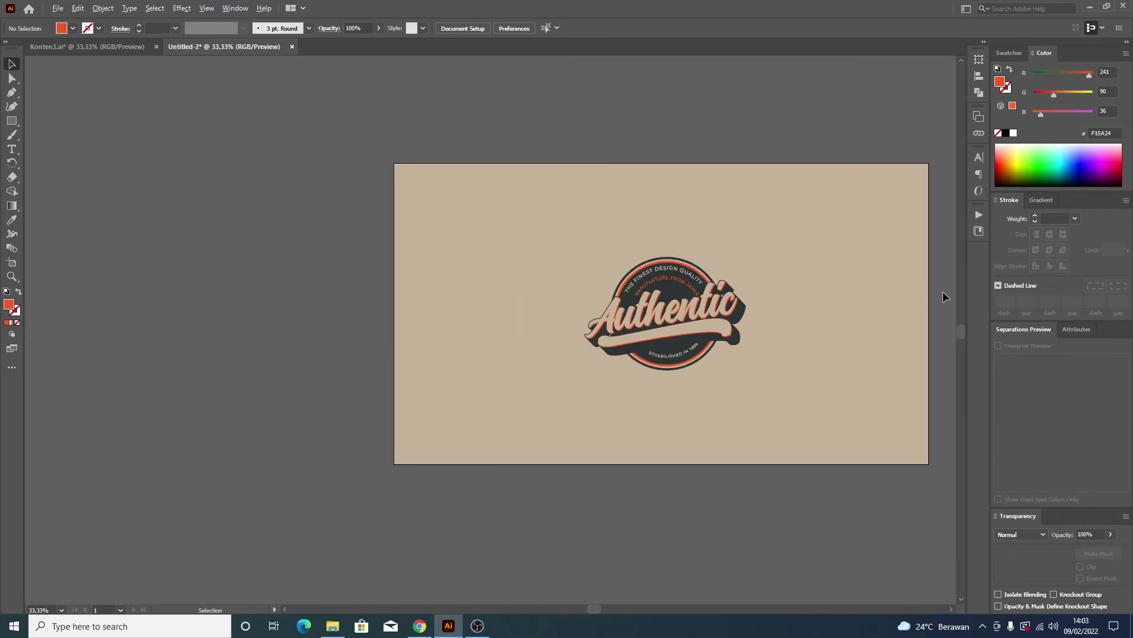
scroll(943, 292, up, 1)
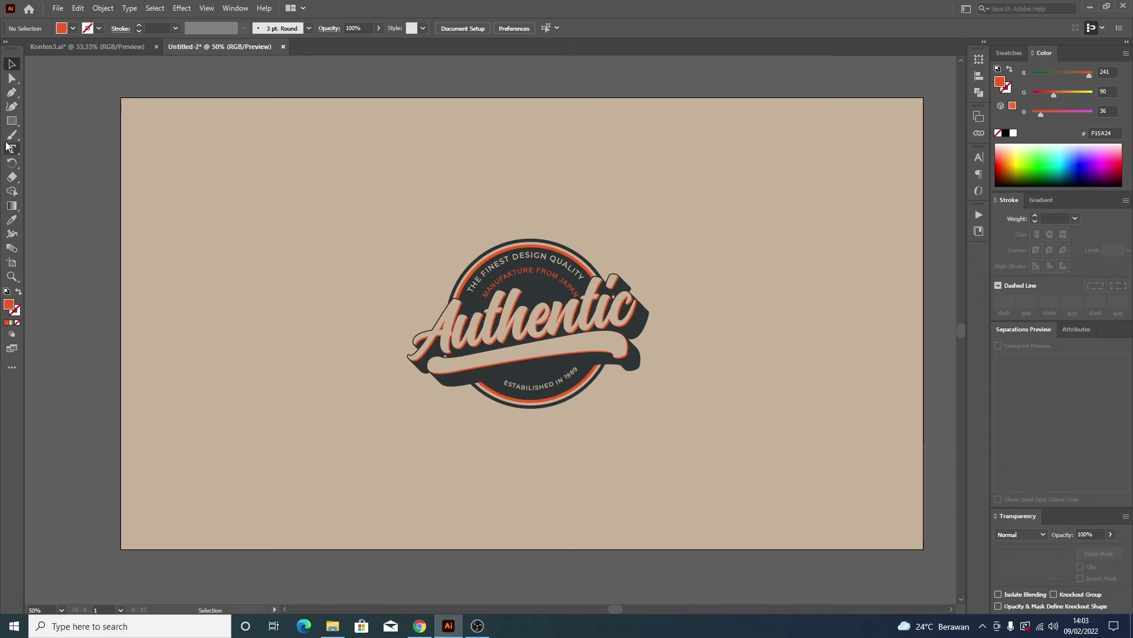
click(12, 121)
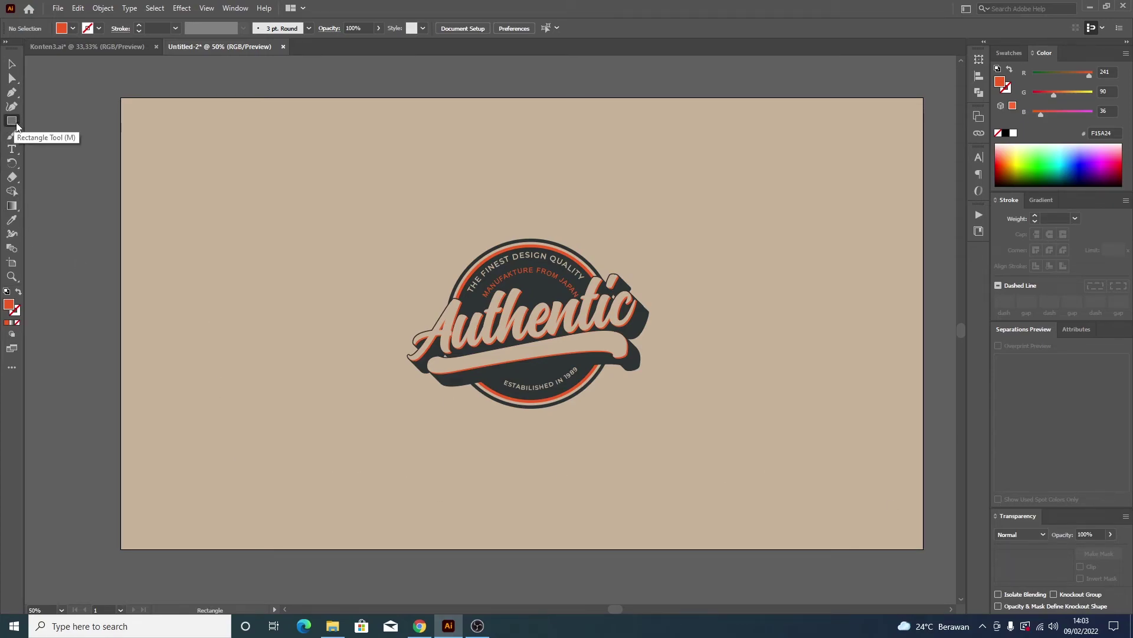
click(12, 121)
- Draw a 540 px circle at the badge's lower right and give it a white-to-black gradient fill
click(62, 135)
drag(717, 408, 813, 522)
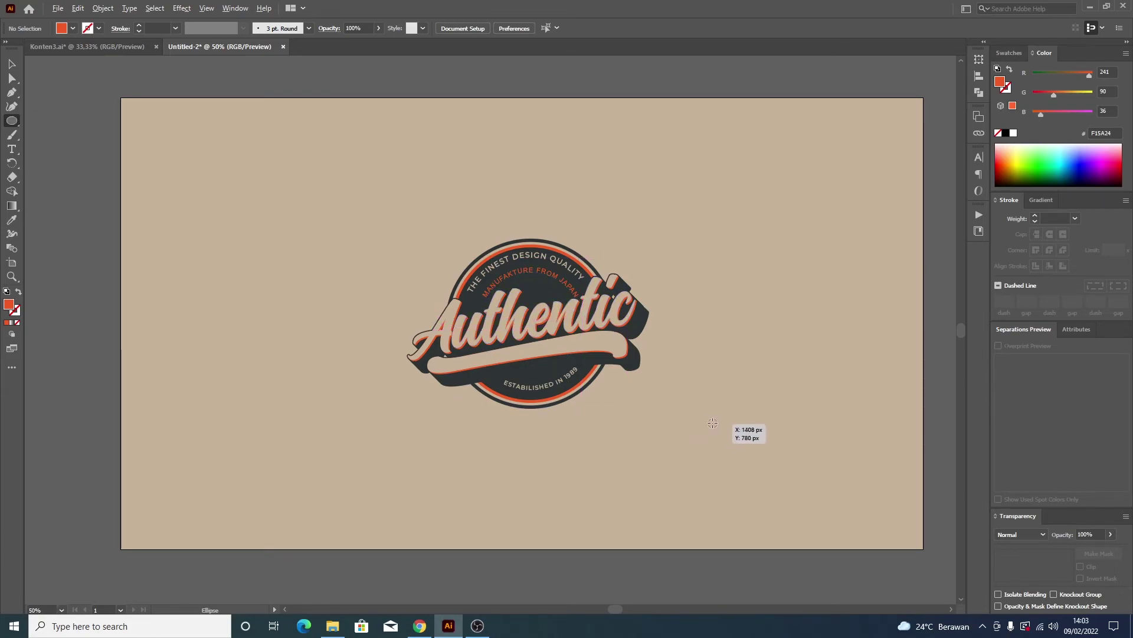
drag(812, 519, 812, 520)
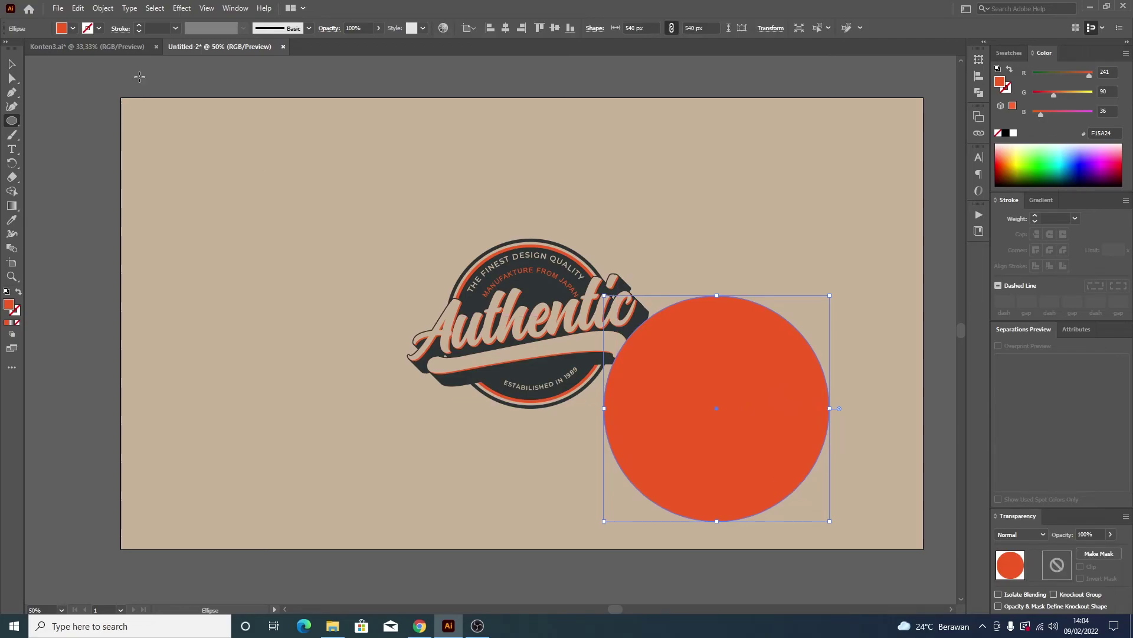
click(72, 28)
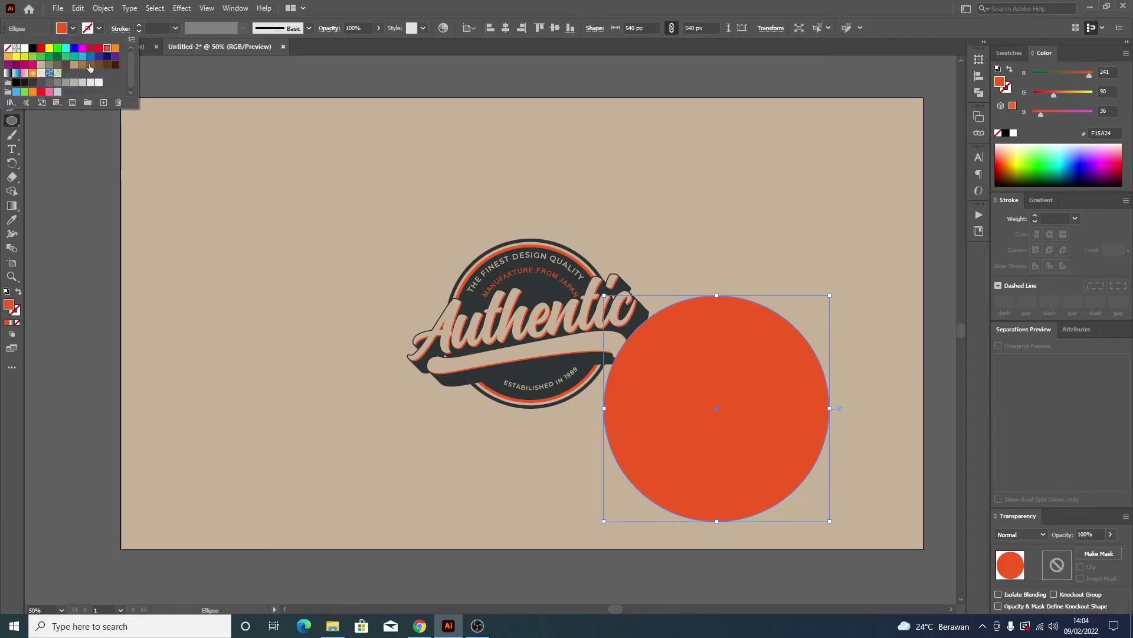
click(90, 65)
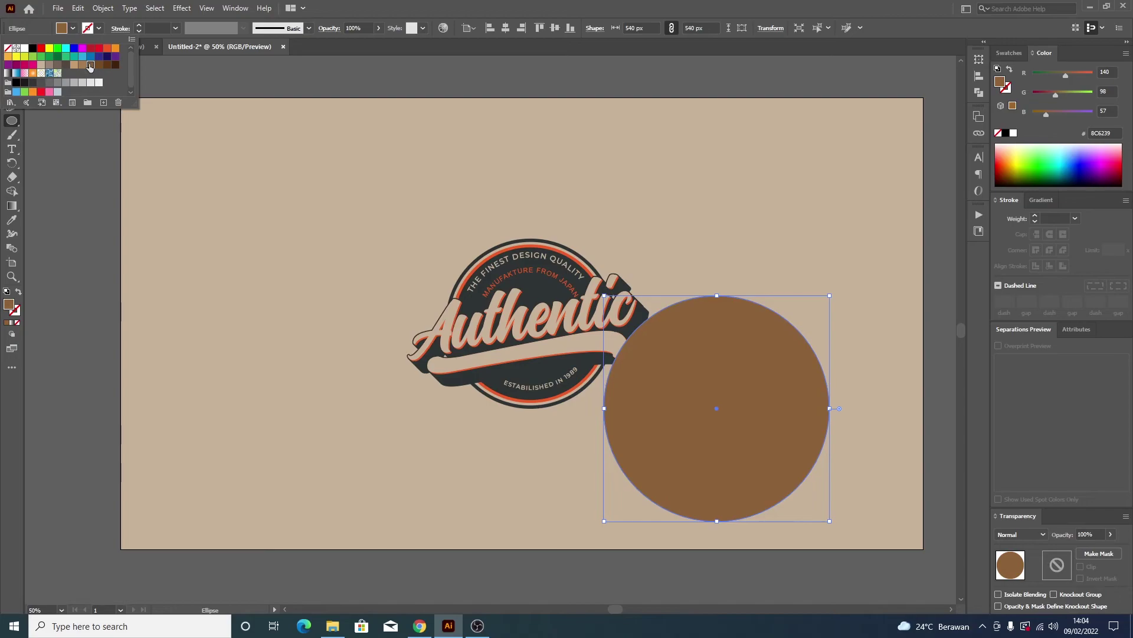
click(12, 324)
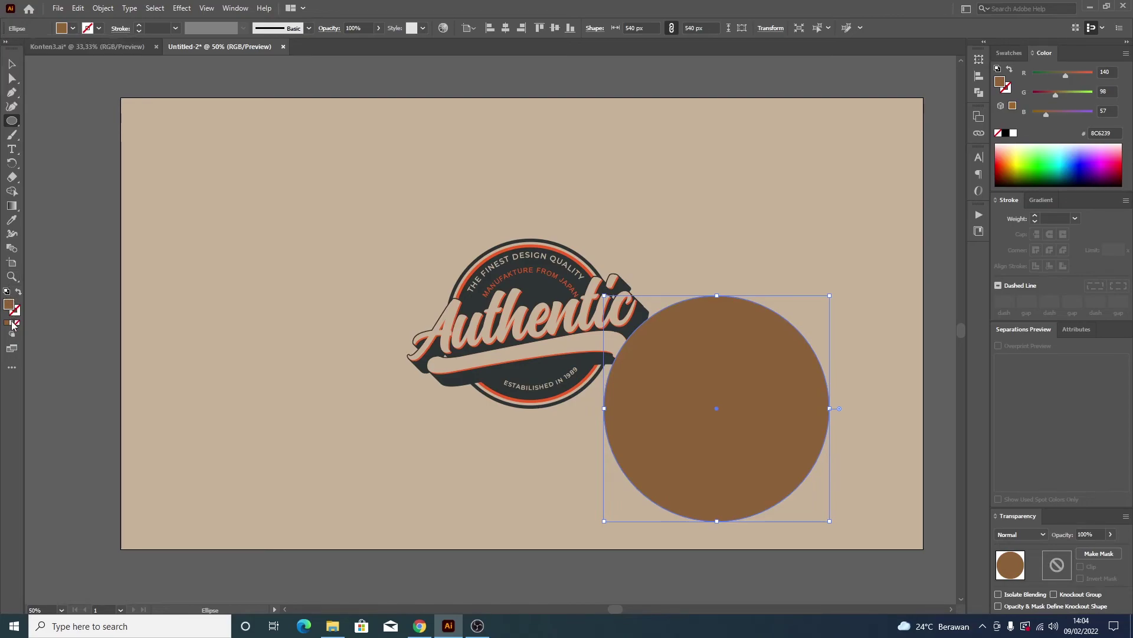
click(12, 323)
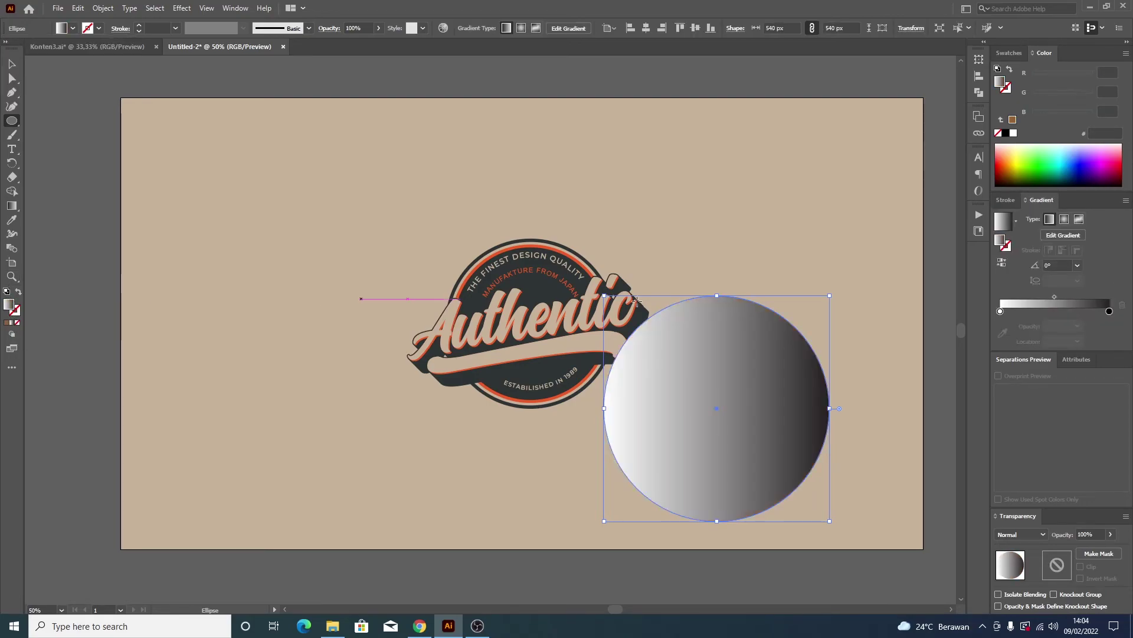
- Make the circle a radial gradient with a brown centre and move it up and right
click(1064, 219)
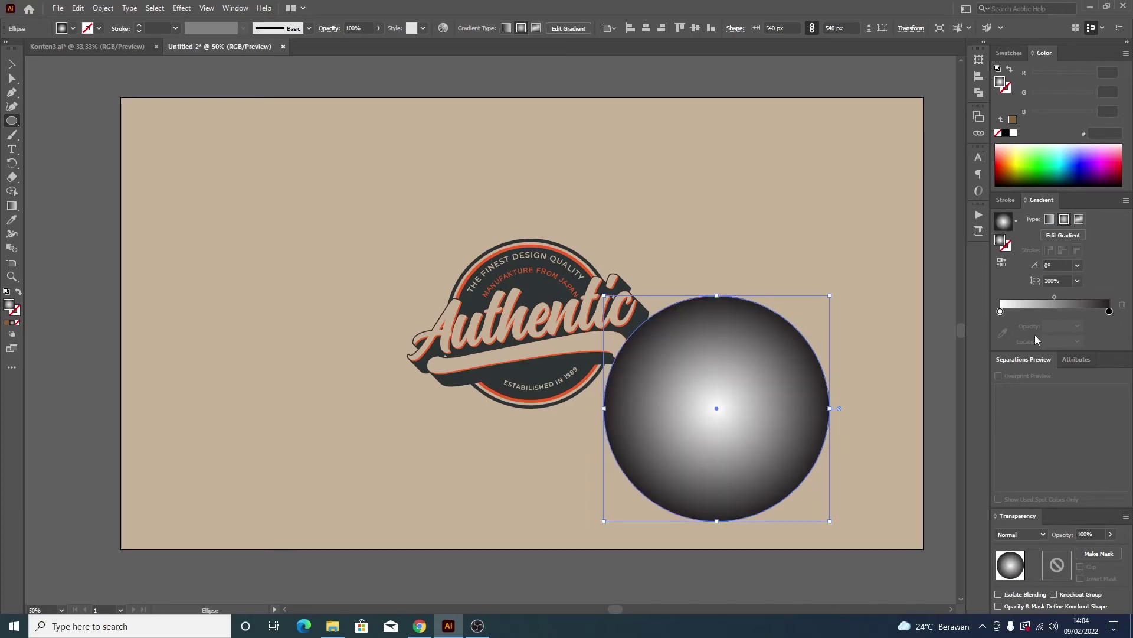
click(1002, 262)
click(1001, 312)
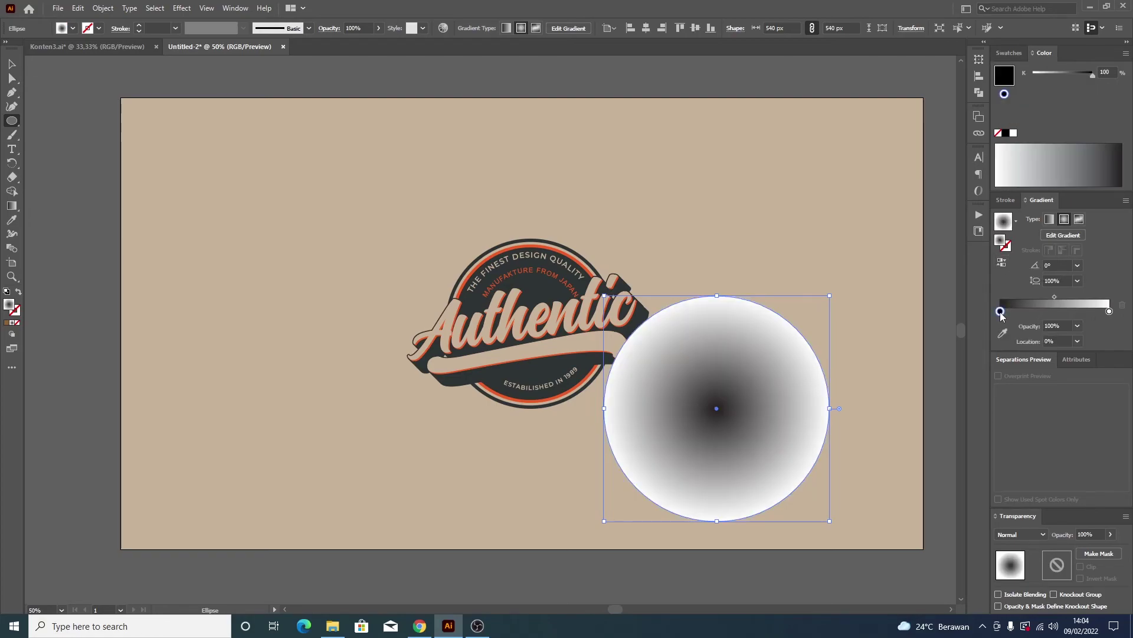
double_click(1000, 311)
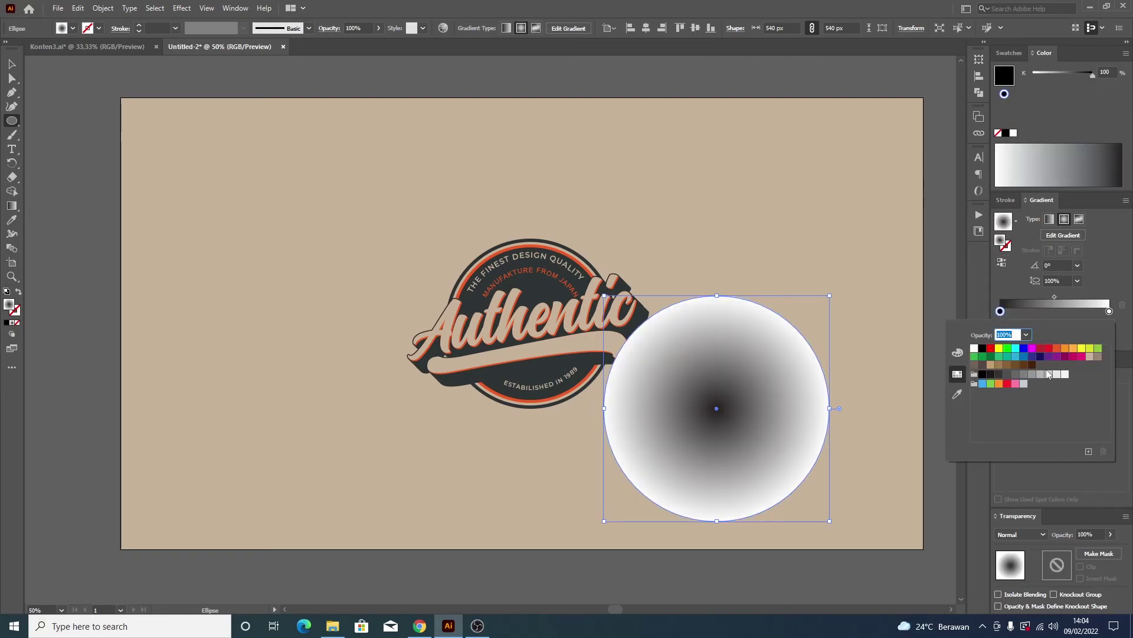
click(1016, 365)
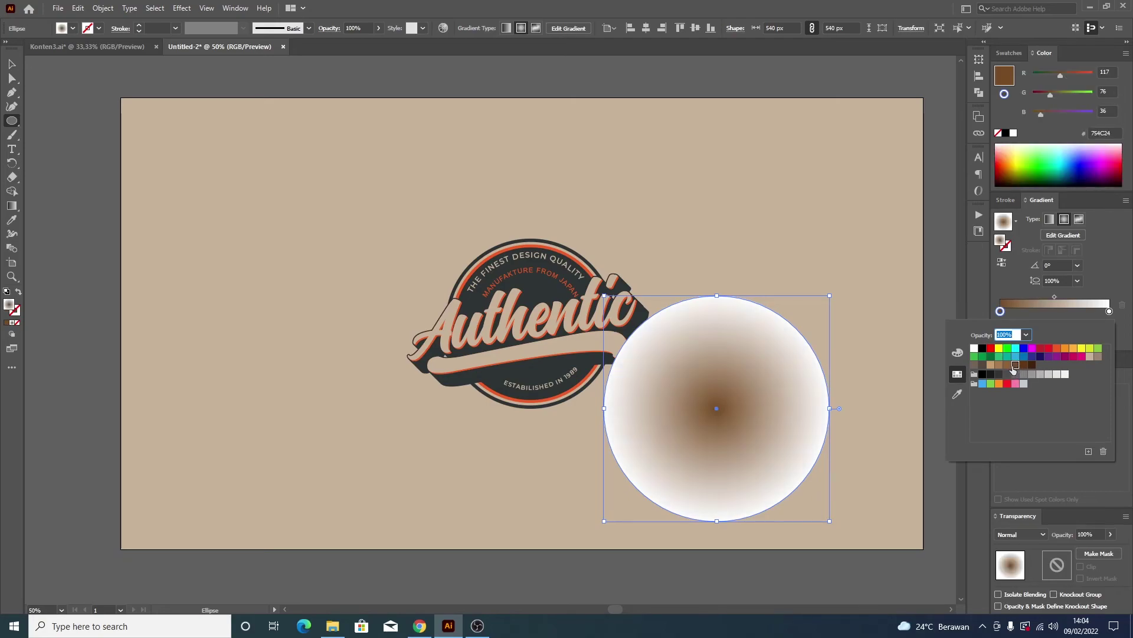
text(V)
click(865, 261)
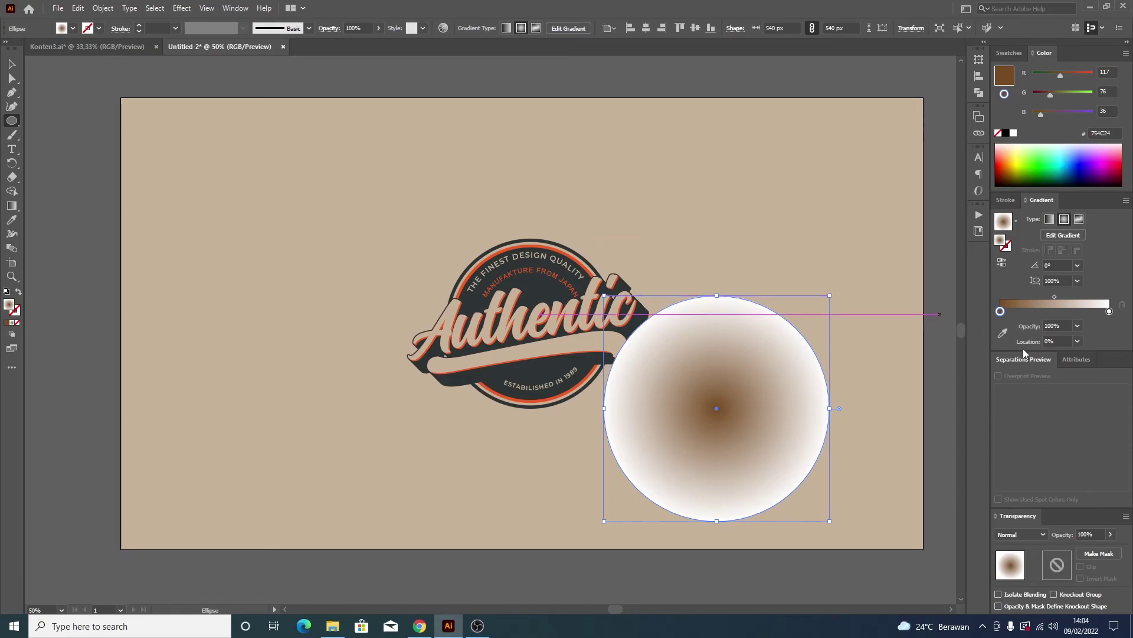
key(v)
drag(734, 381, 796, 329)
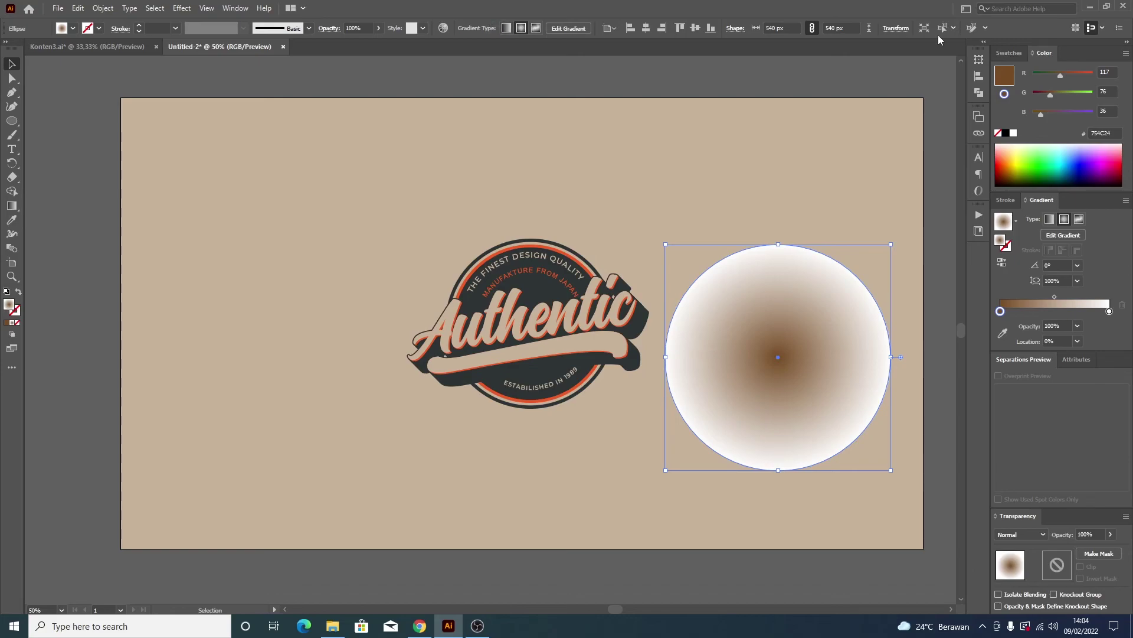
- Set the brown stop to 80% opacity, midpoint near 20%, and blend mode to Multiply
right_click(870, 319)
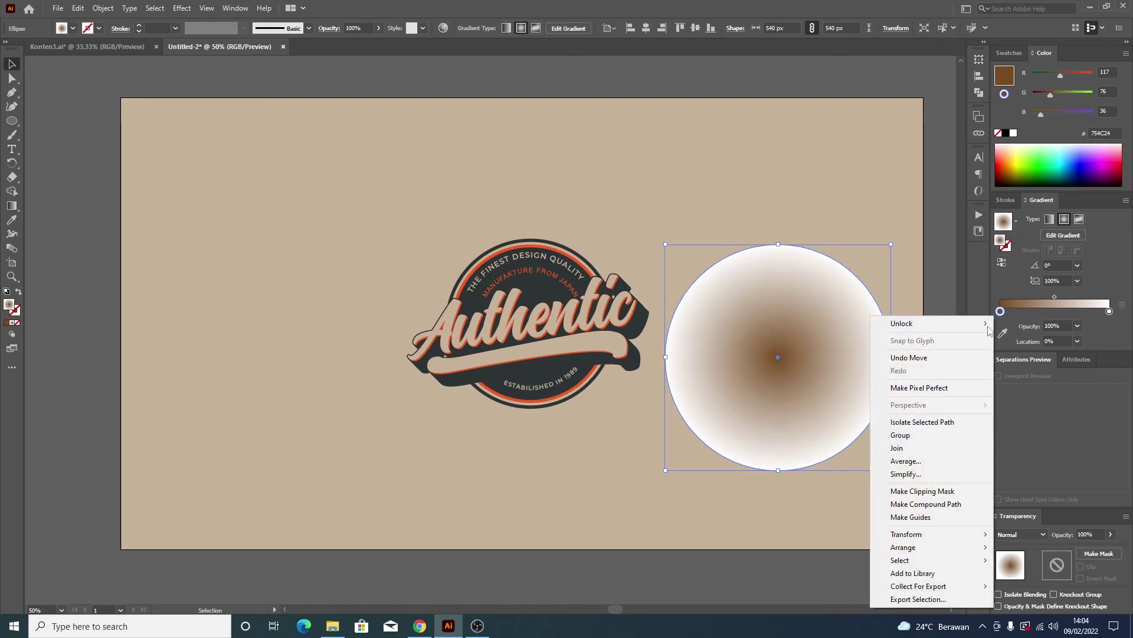
click(1079, 324)
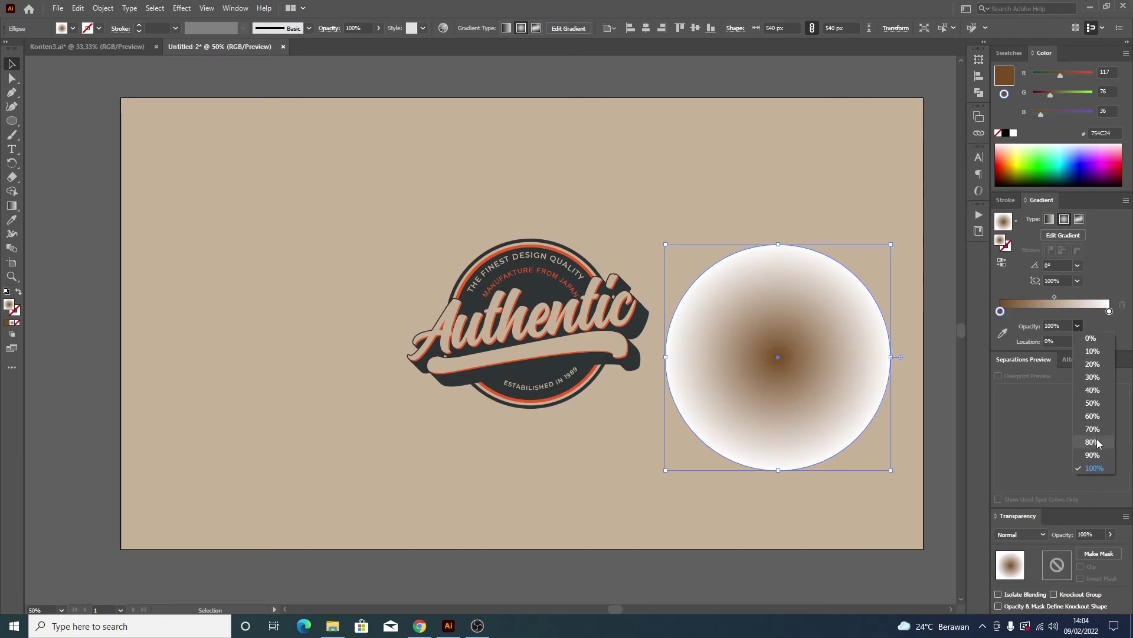
click(1097, 440)
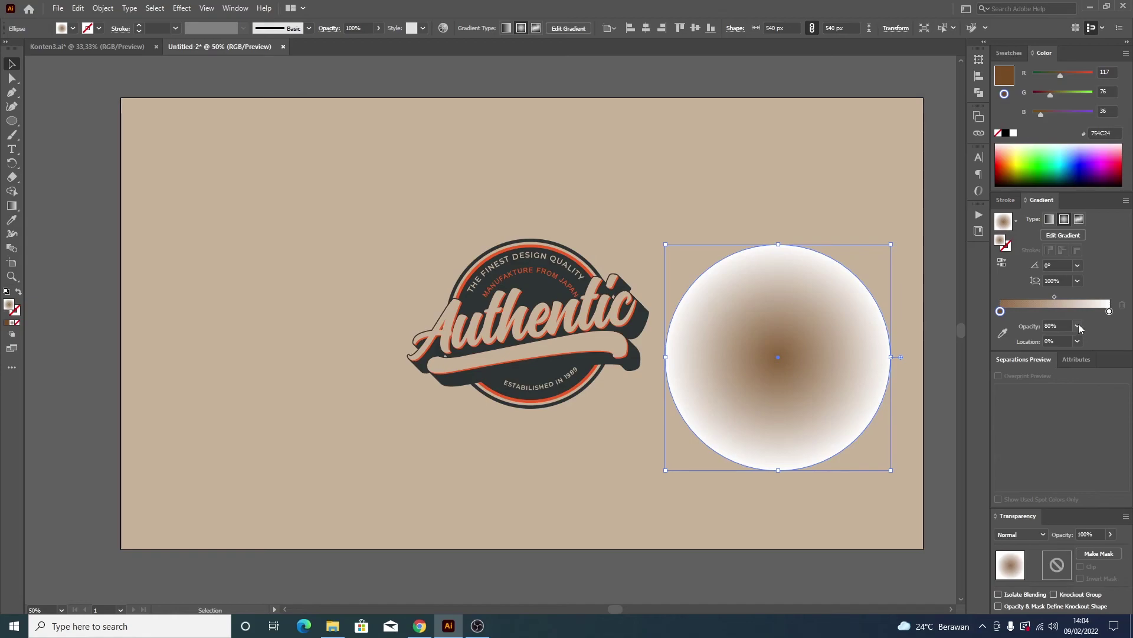
drag(1055, 297, 1021, 297)
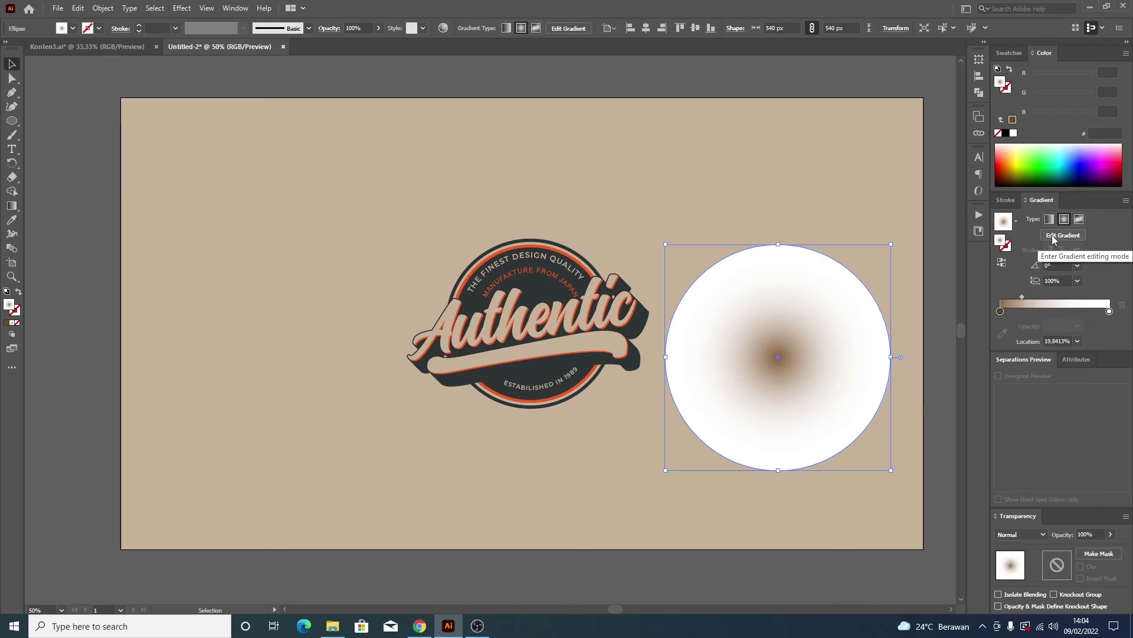
click(1002, 201)
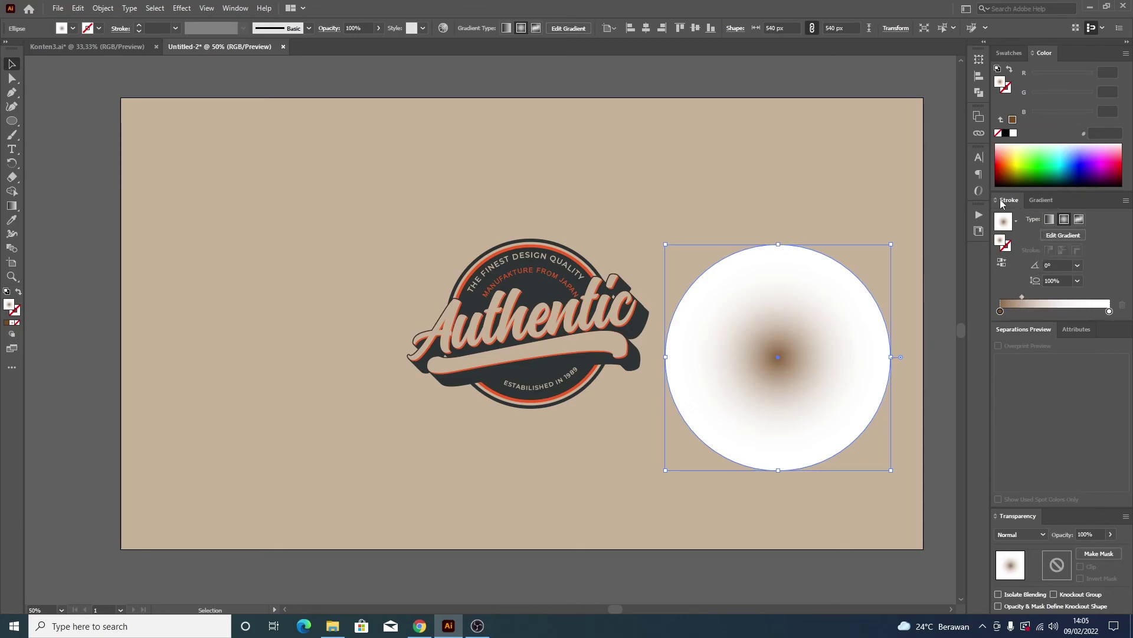
click(1037, 201)
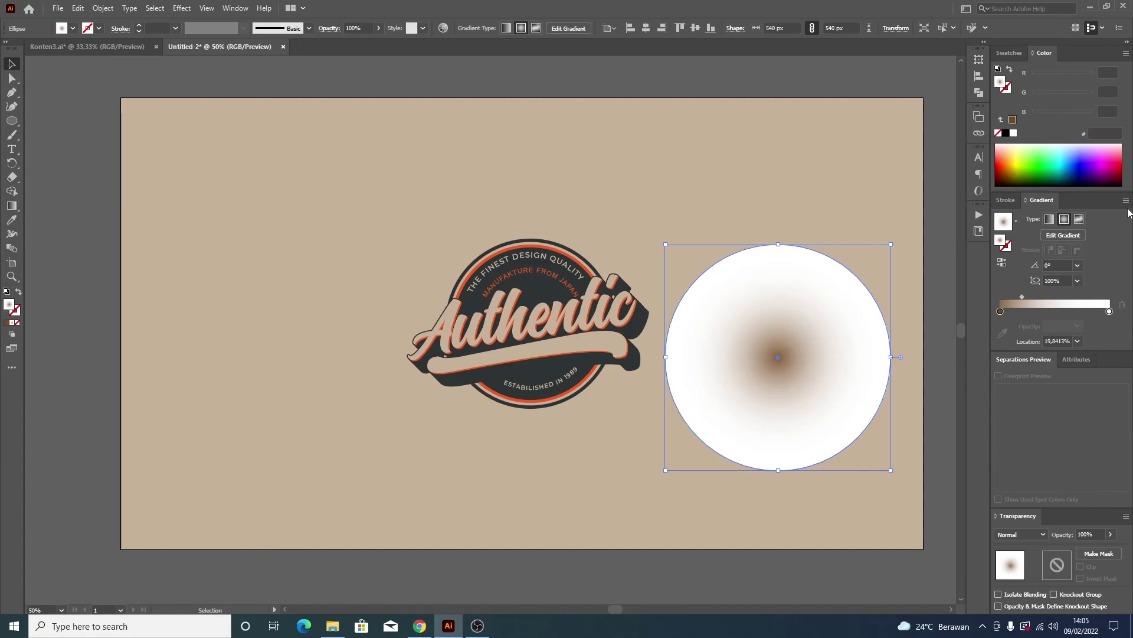
click(1045, 535)
click(1027, 341)
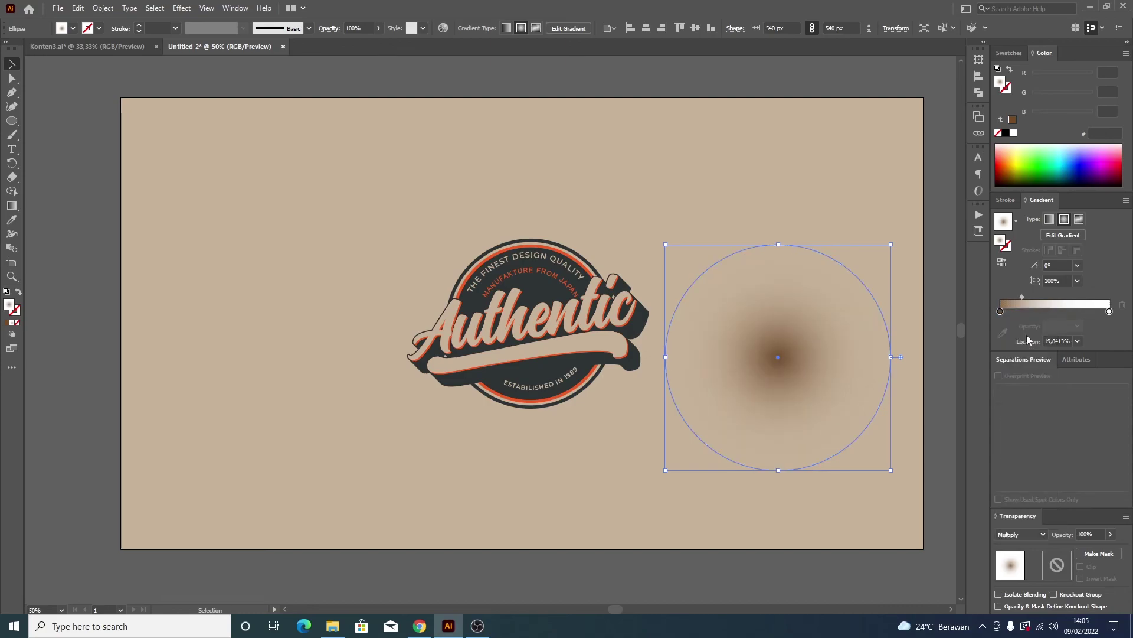
click(914, 407)
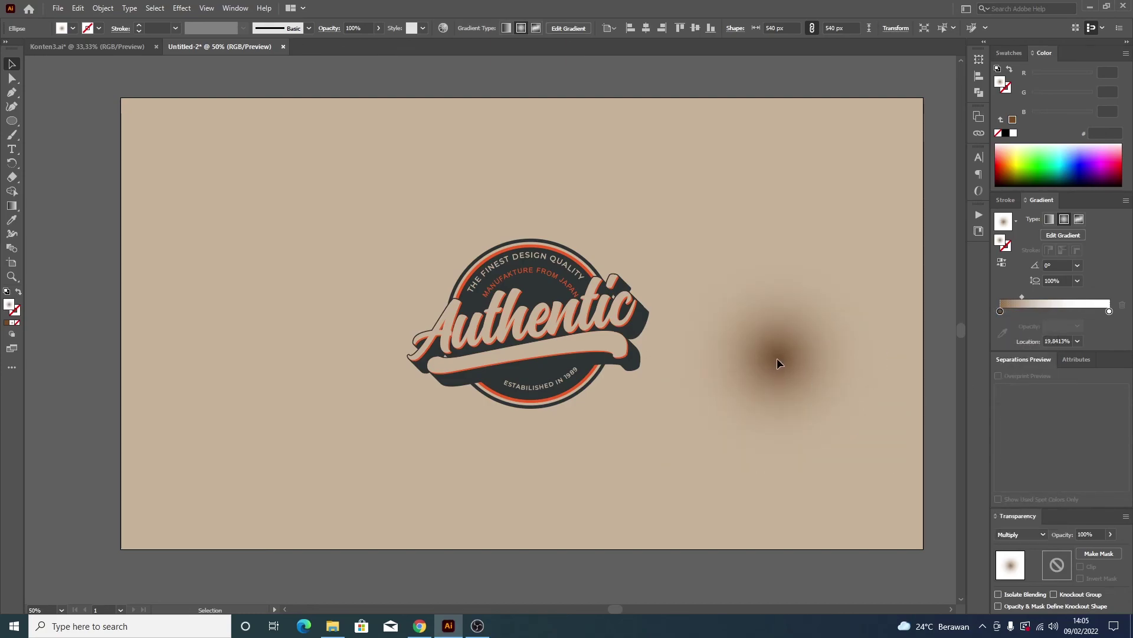
- Move the brown glow under the Authentic badge and widen it into a flat shadow ellipse
drag(774, 359, 721, 370)
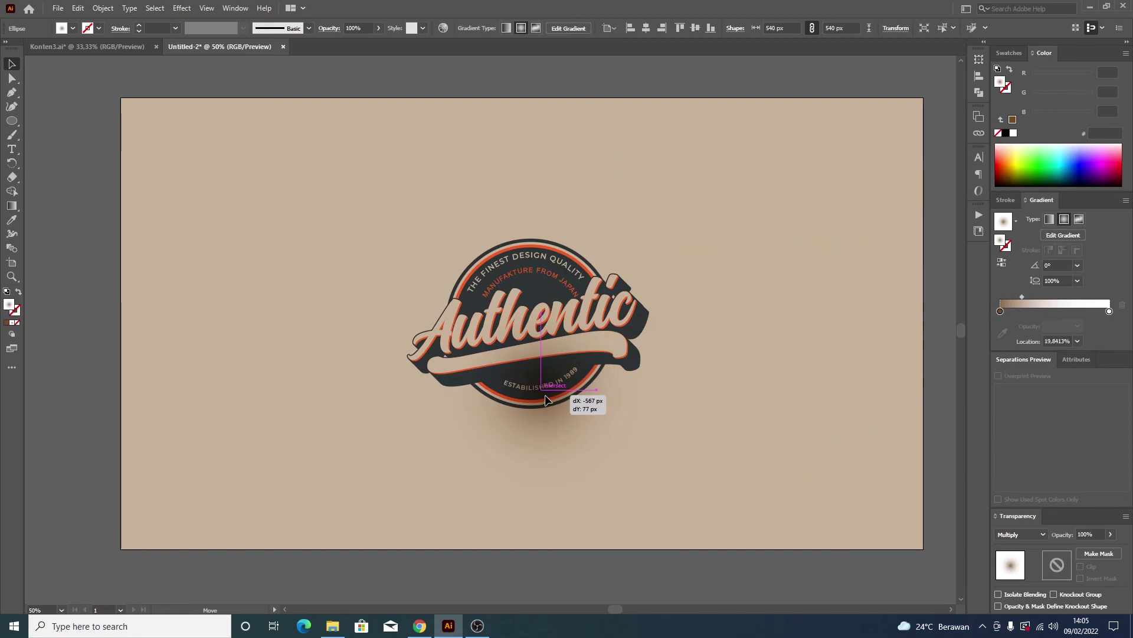
drag(720, 370, 536, 400)
drag(651, 392, 676, 392)
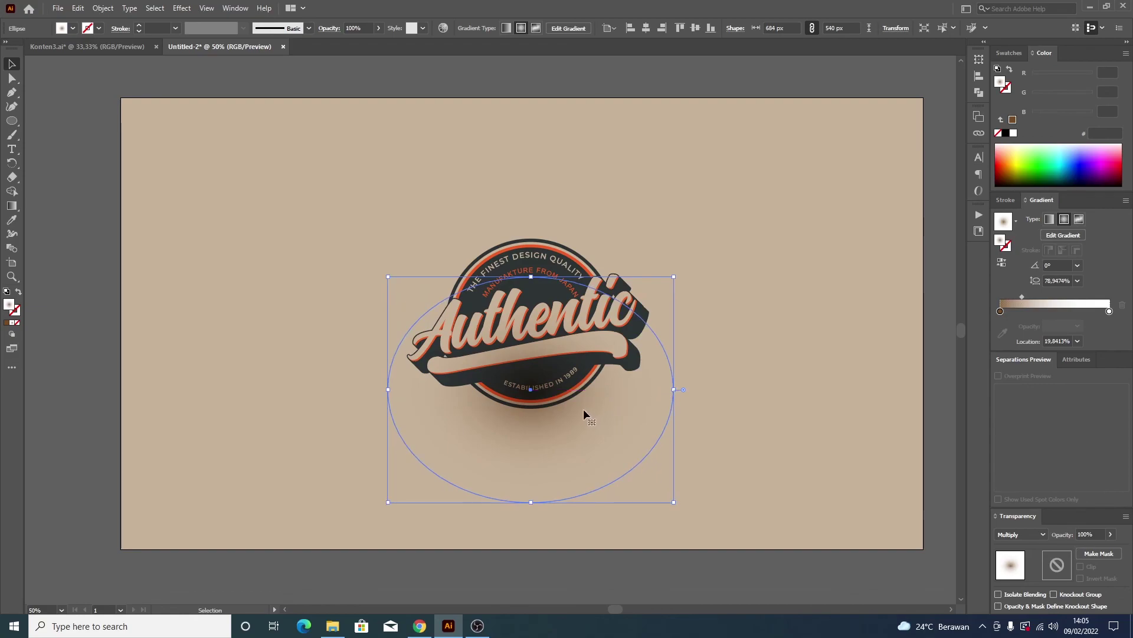
drag(548, 409, 547, 419)
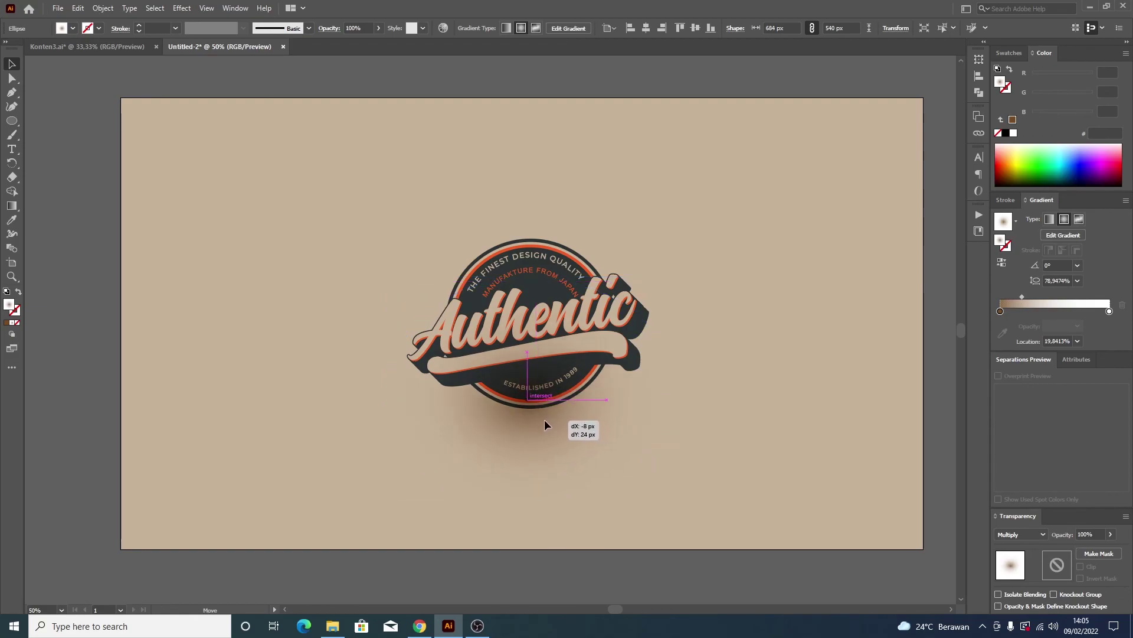
drag(547, 419, 545, 420)
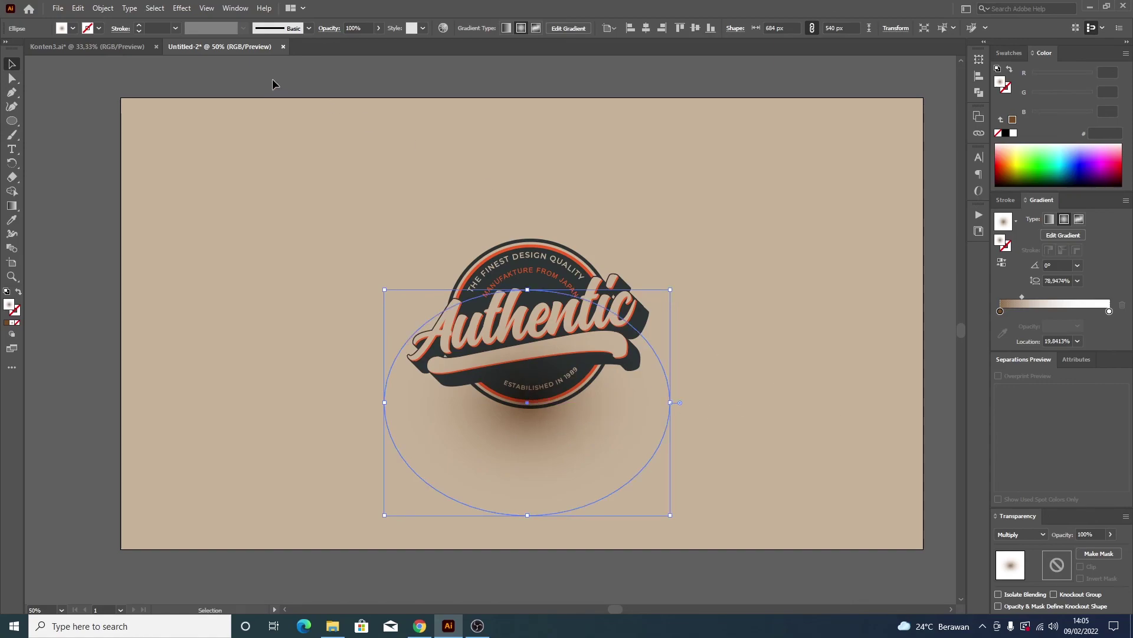
click(103, 8)
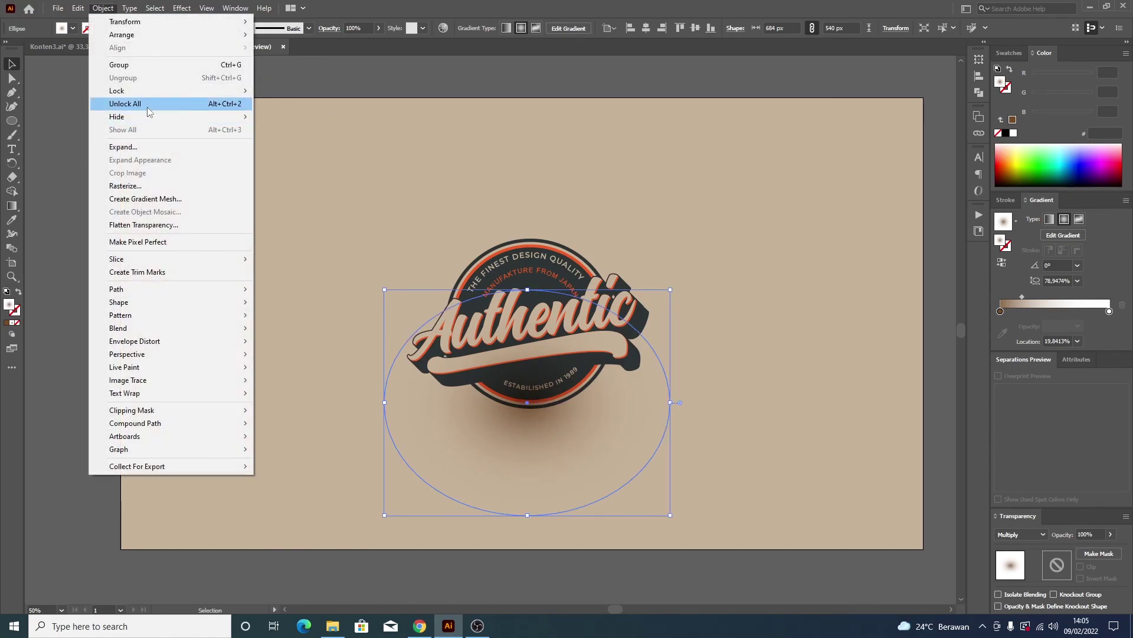
- Unlock all objects and send the shadow ellipse to the back
click(150, 105)
click(527, 420)
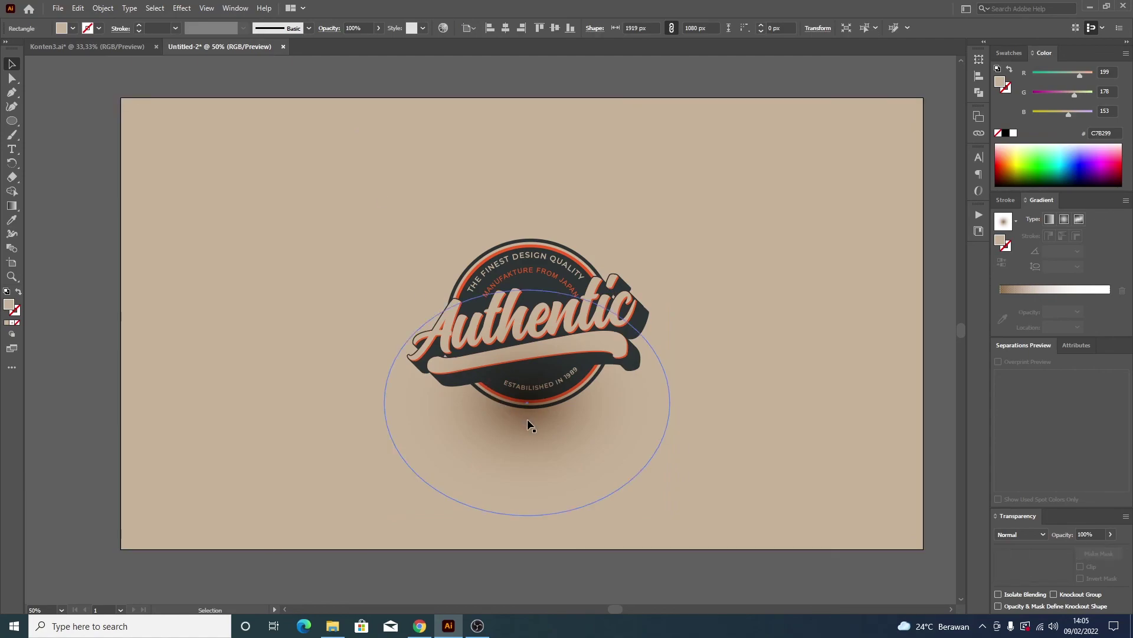
right_click(528, 419)
mouse_move(561, 360)
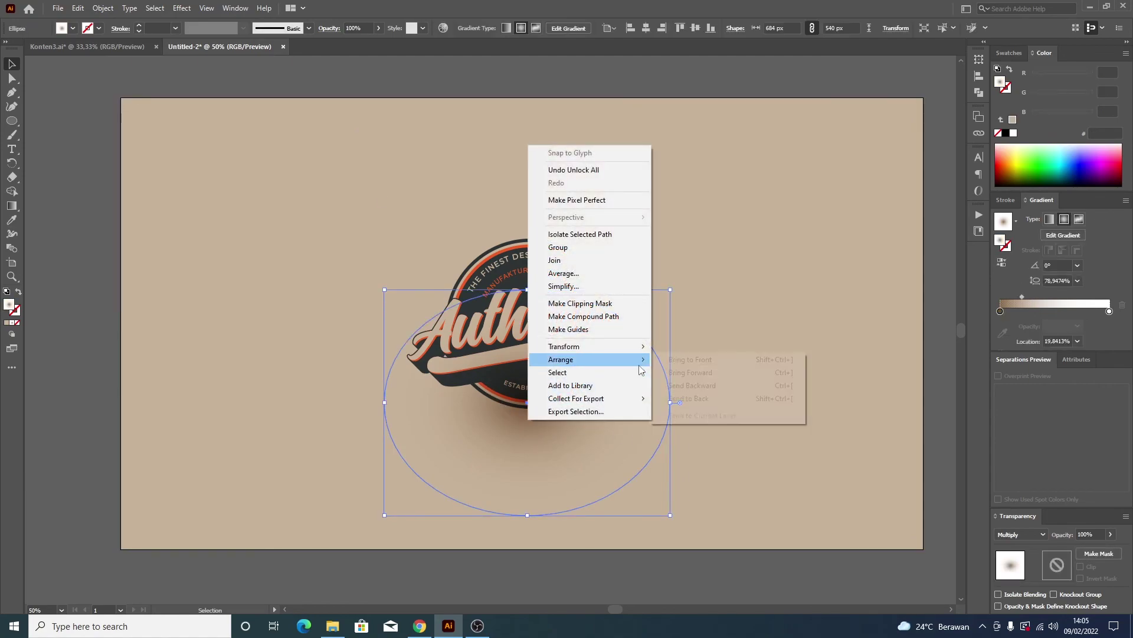
click(692, 399)
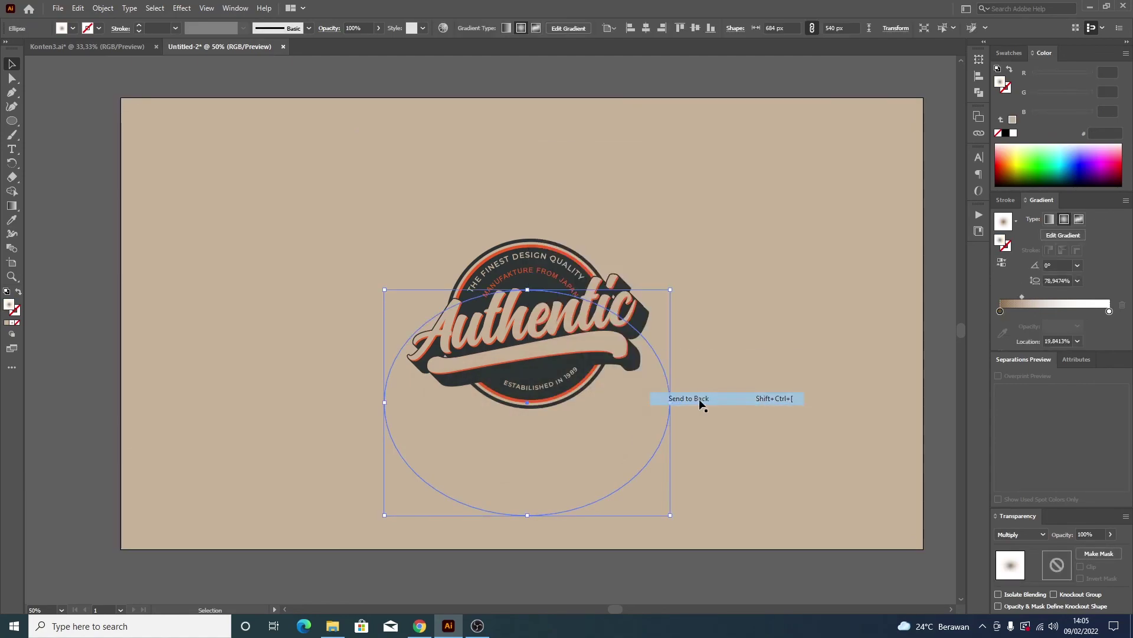
- Send the beige background rectangle behind the shadow, nudging the shadow up under the badge
click(900, 368)
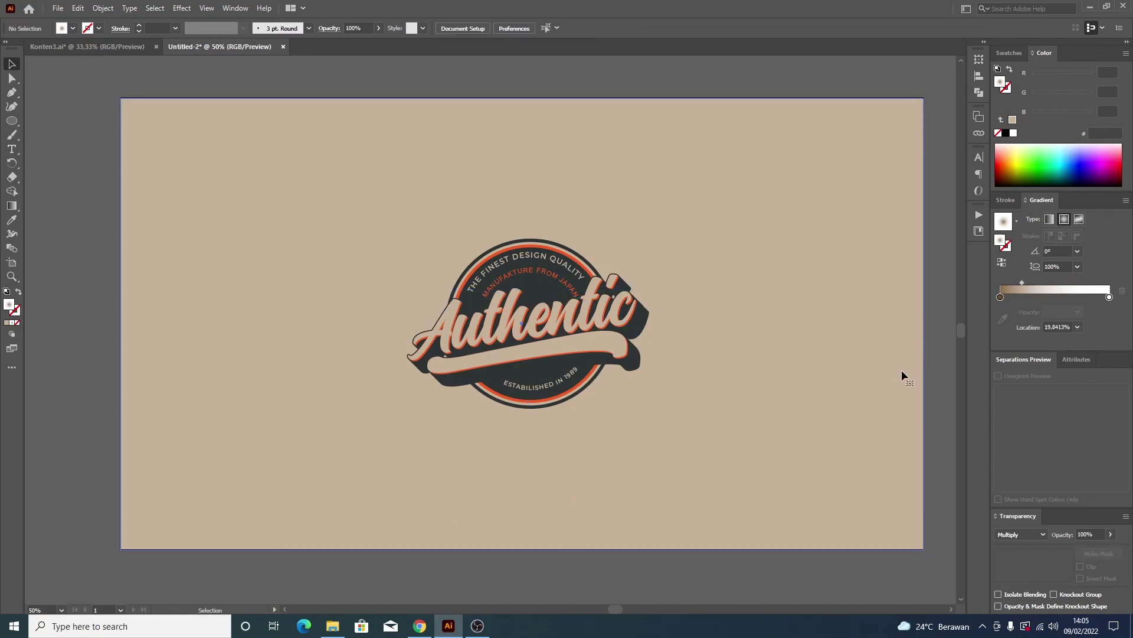
right_click(902, 370)
mouse_move(934, 312)
click(883, 350)
click(950, 380)
drag(560, 430, 569, 416)
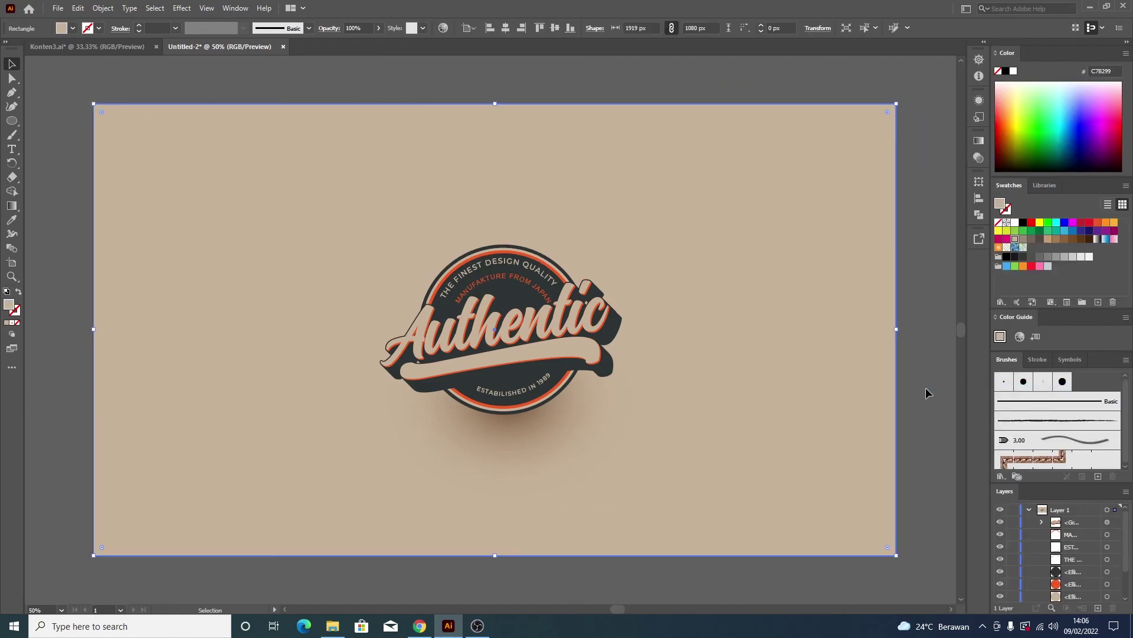
click(925, 387)
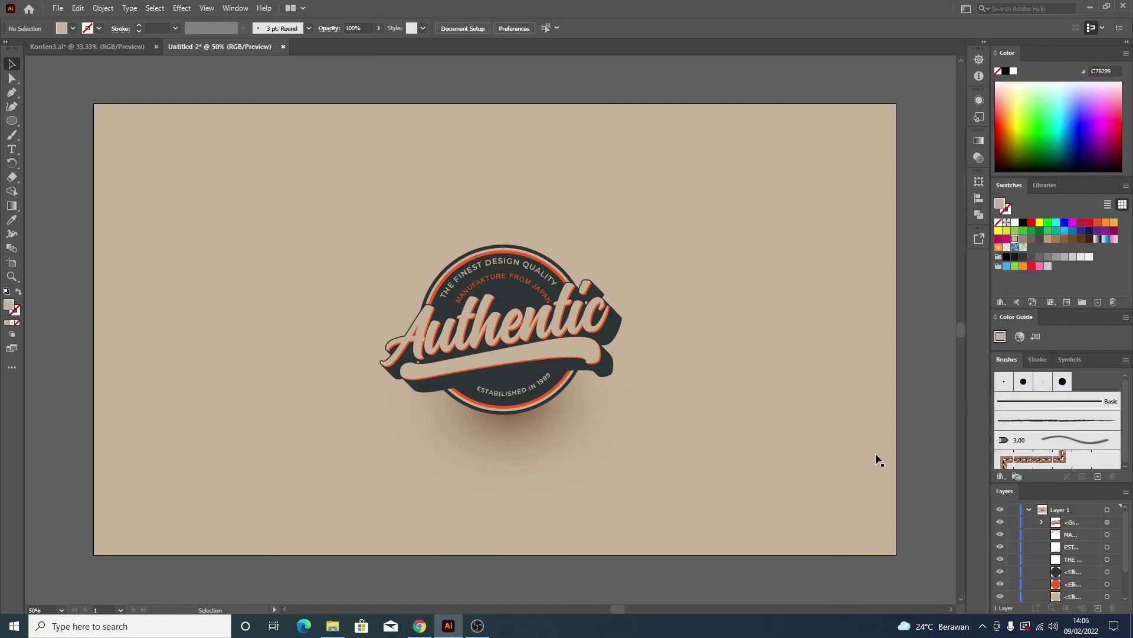